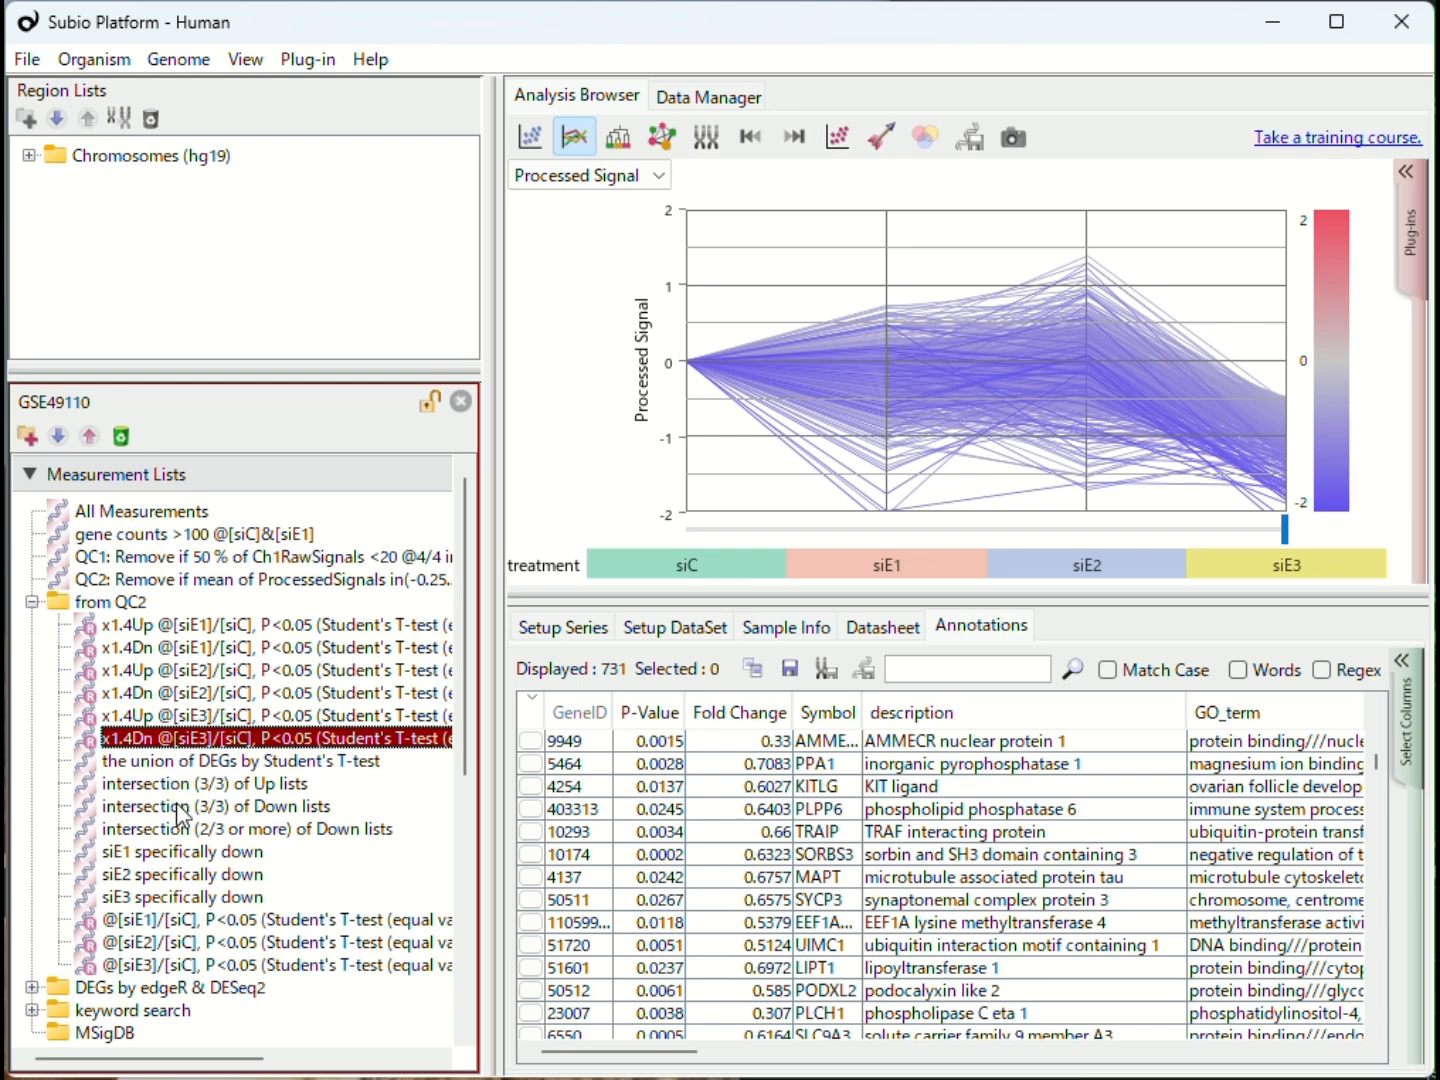
Step: Open the Enrichment Analysis plug-in for the "intersection (3/3) of Up lists" measurement list
left_click(178, 805)
left_click(183, 826)
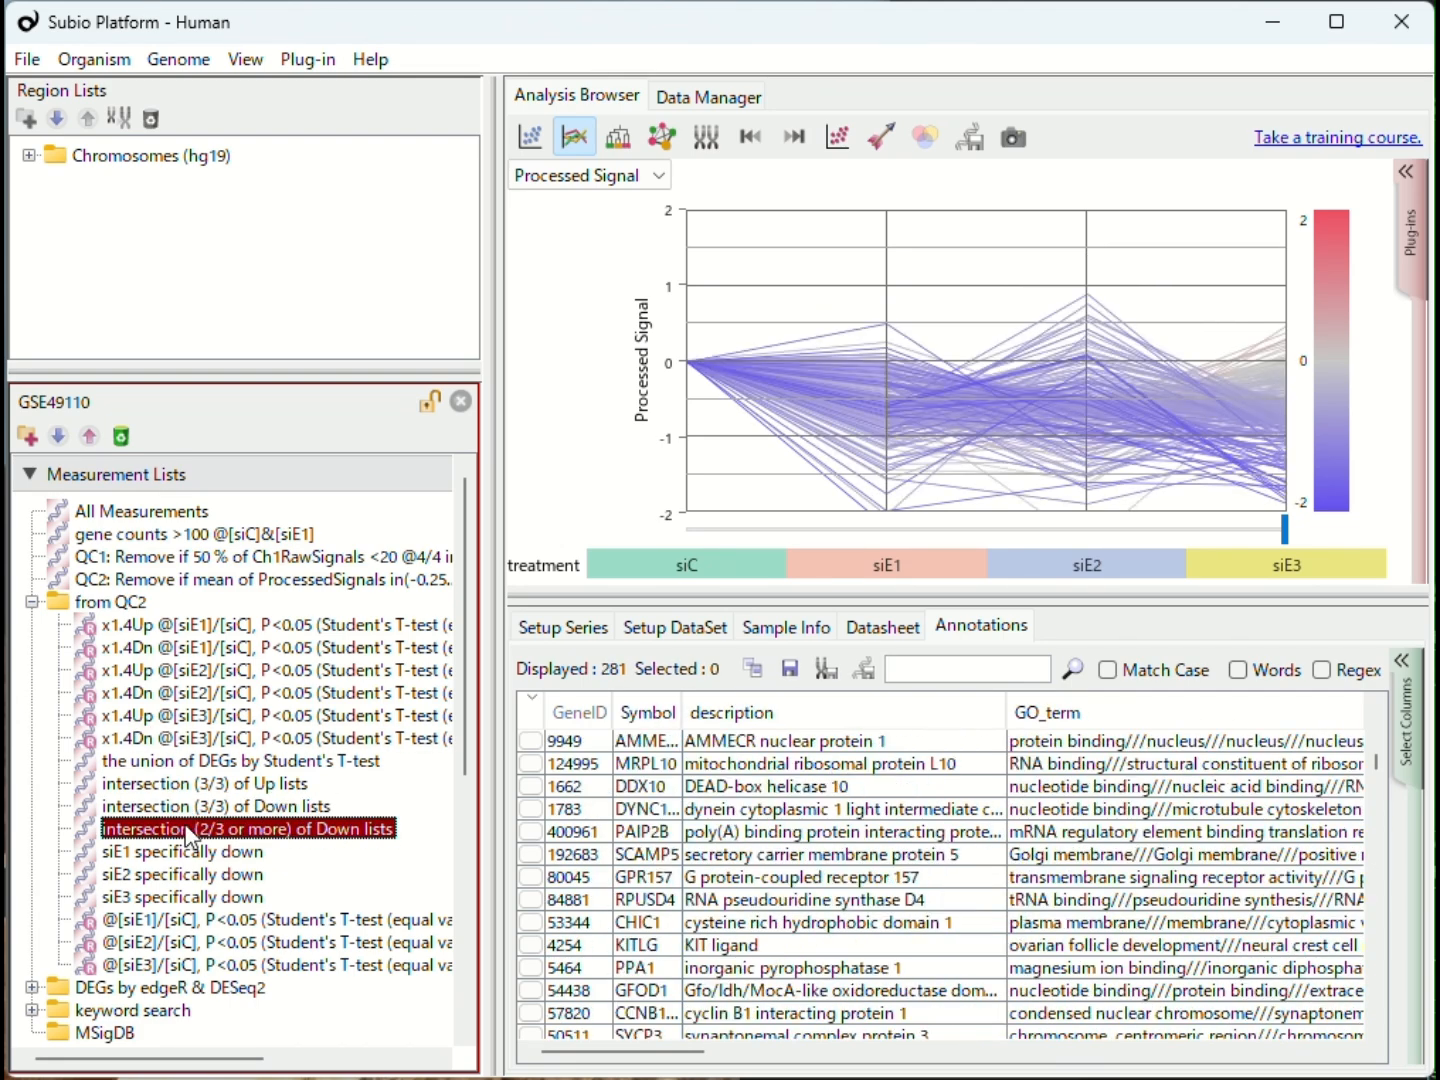
left_click(221, 784)
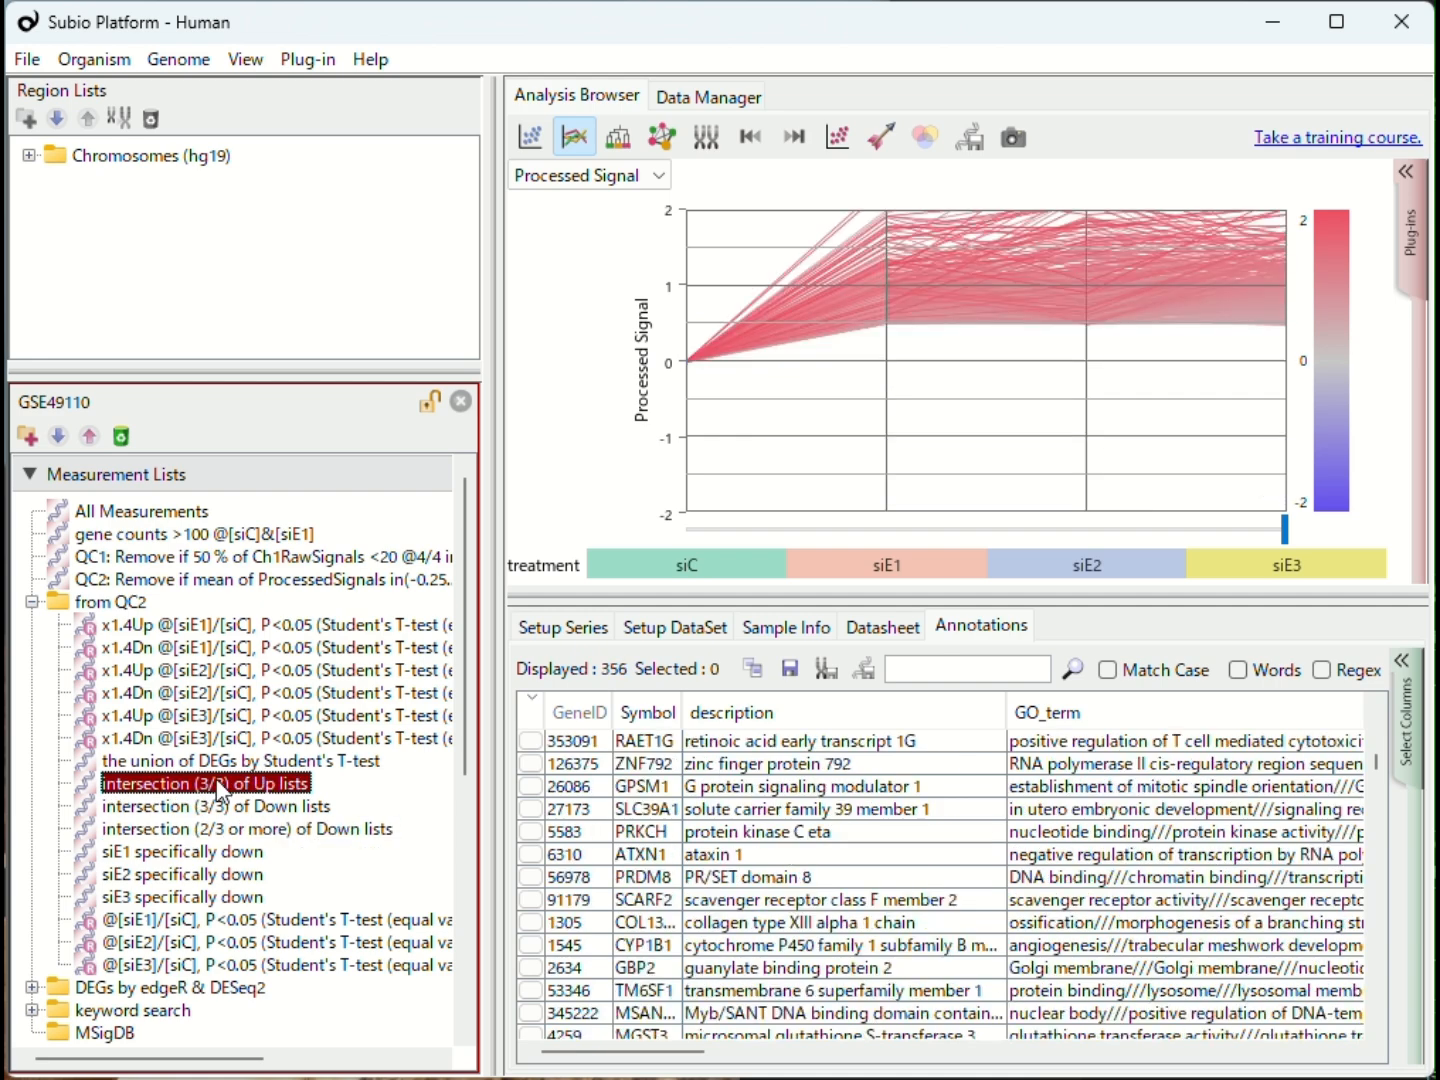
left_click(1410, 240)
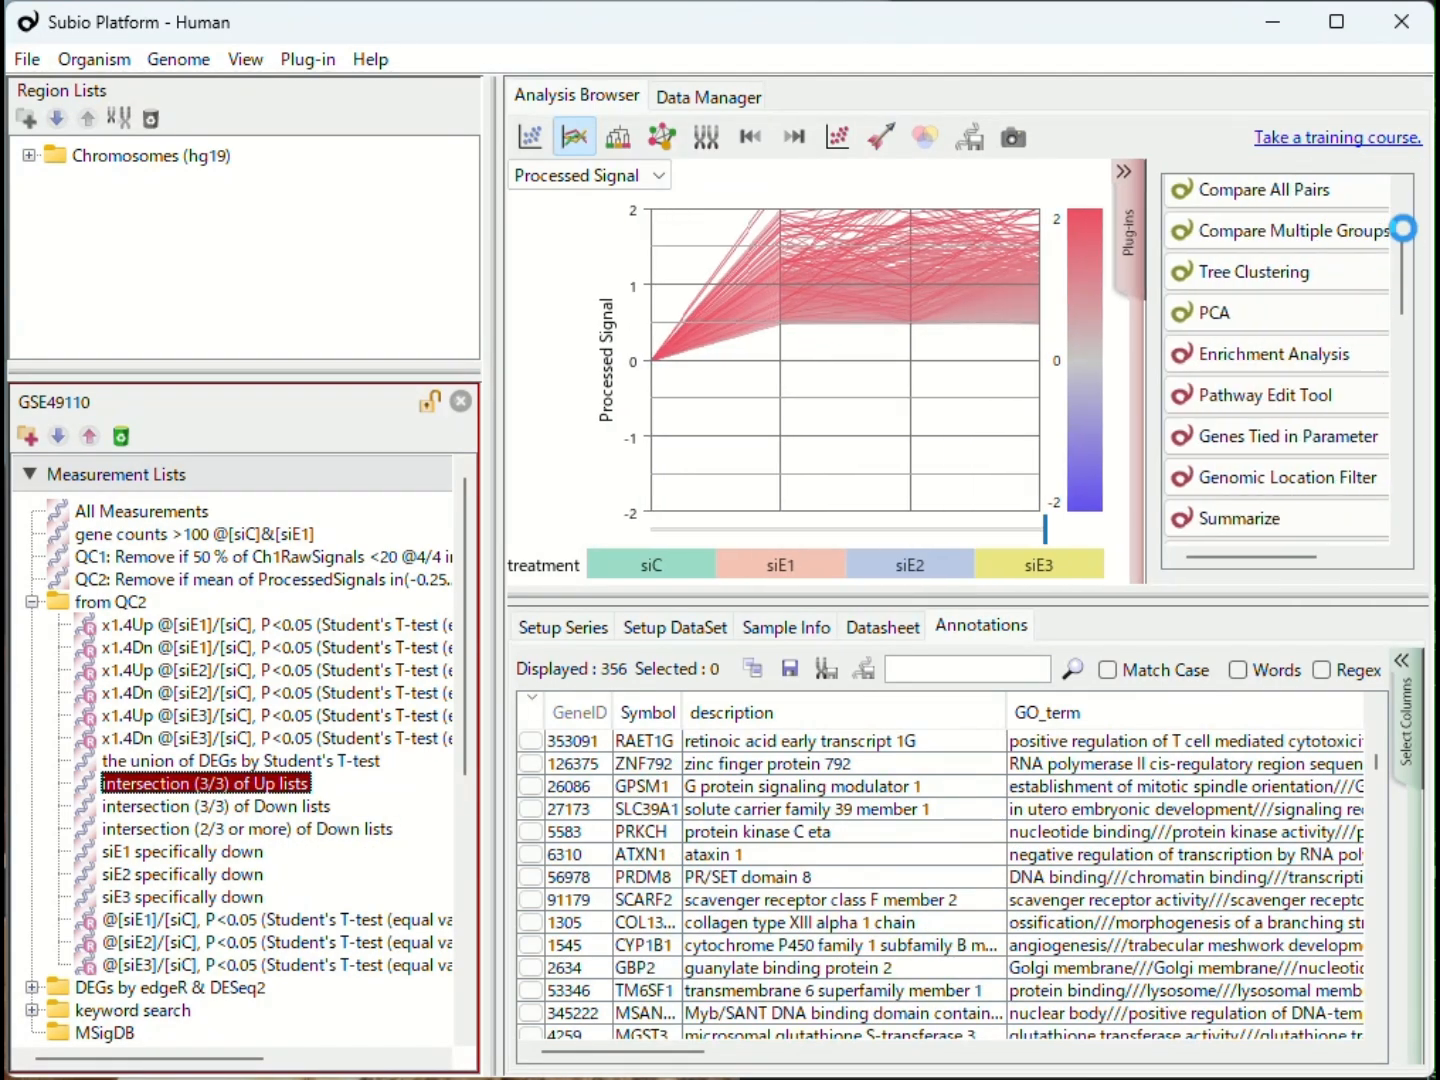
left_click(1252, 369)
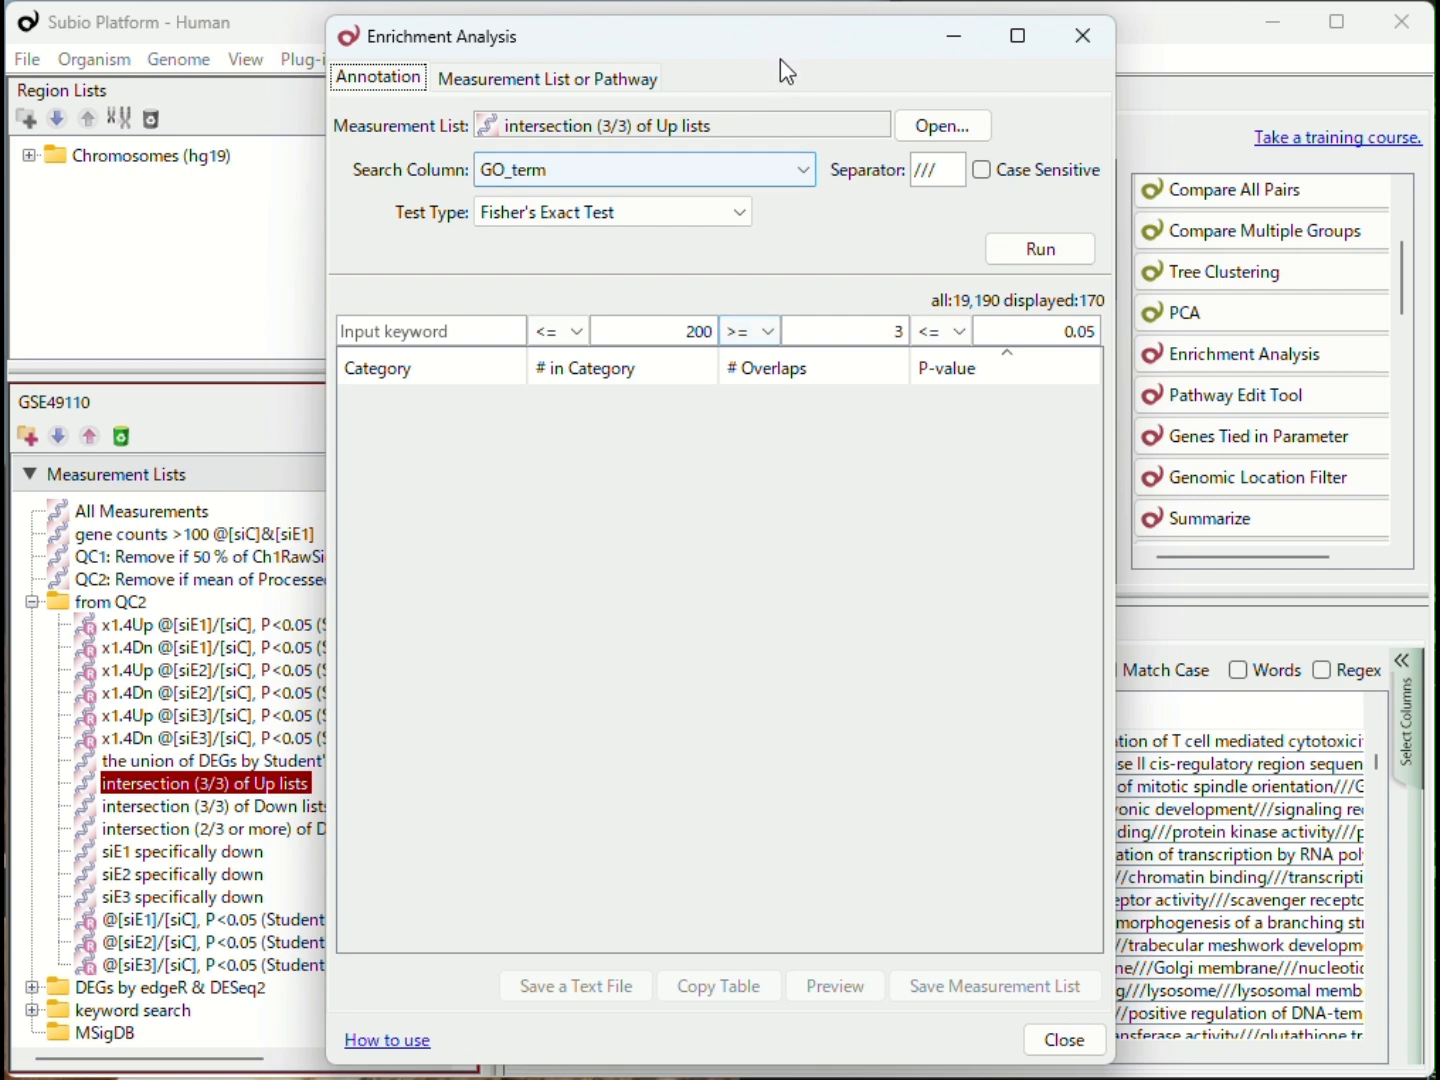
left_click_drag(781, 59, 661, 64)
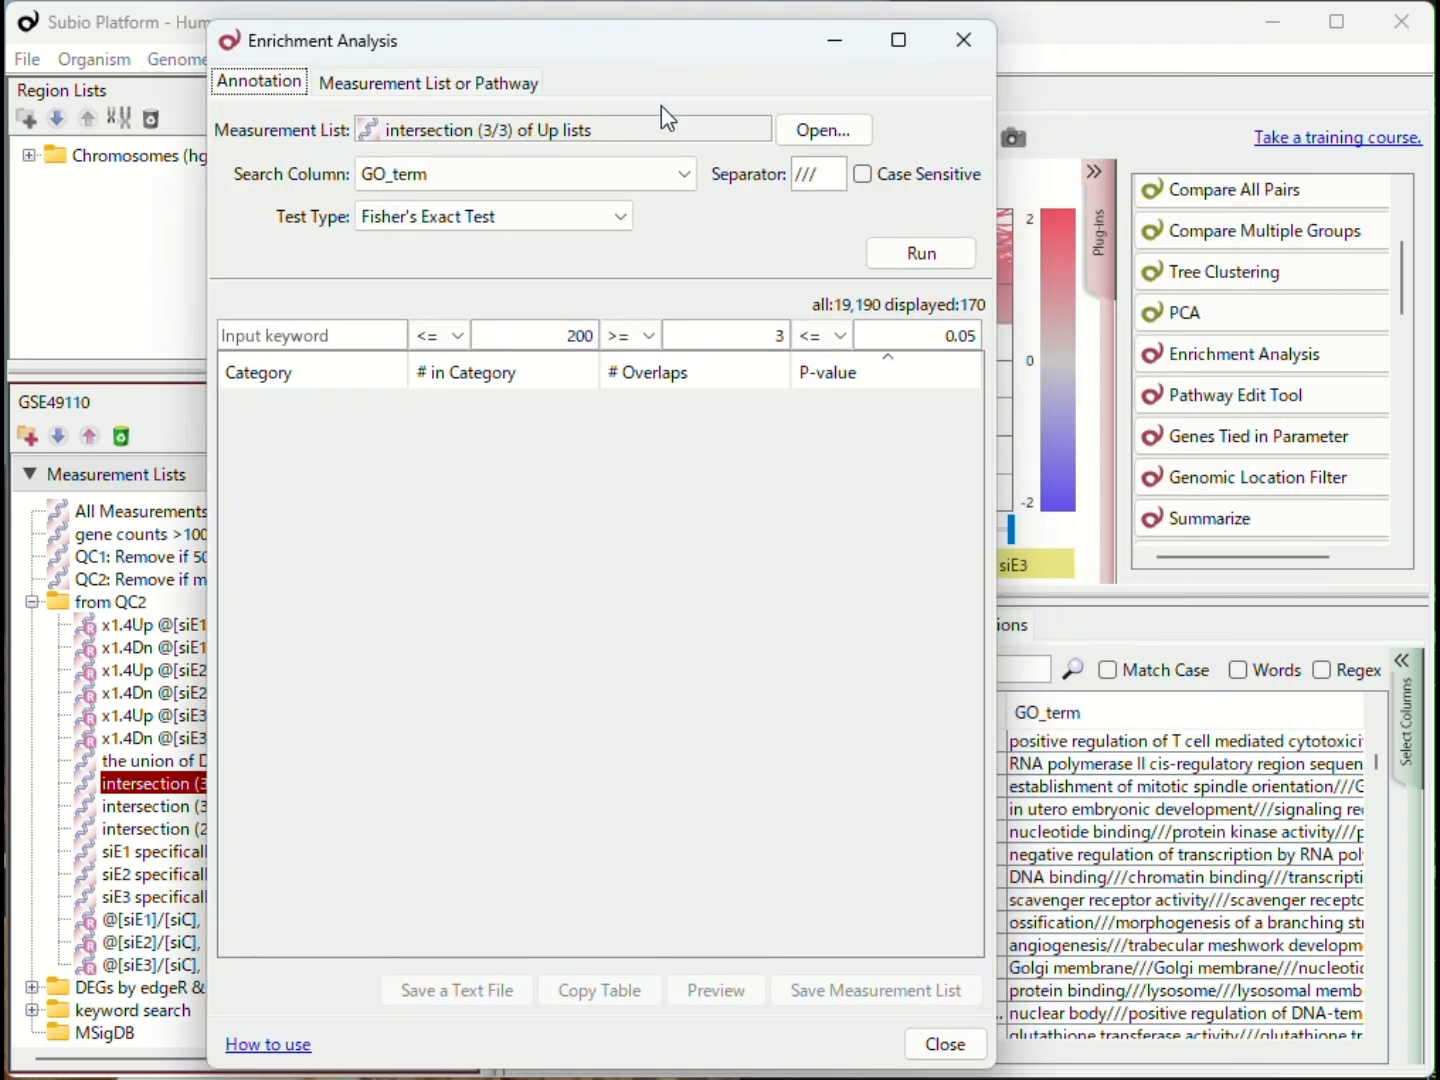
Step: Run the enrichment analysis on the GO_term column with the /// separator and widen the Category column of the results
left_click(665, 166)
left_click(615, 362)
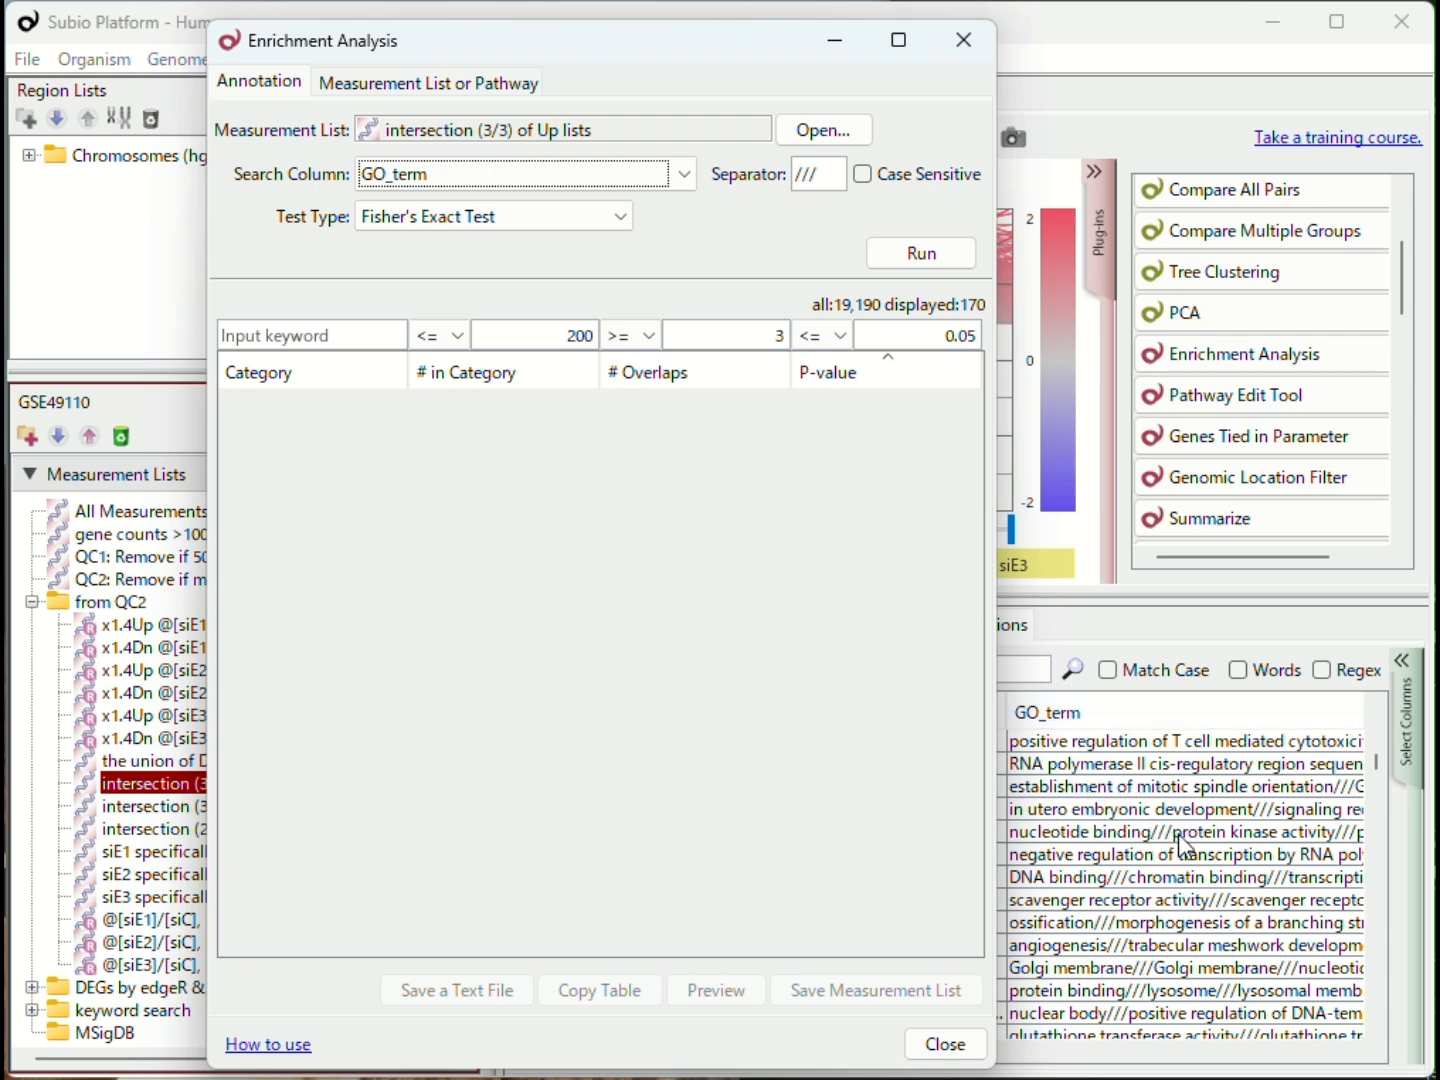
left_click_drag(831, 175, 785, 184)
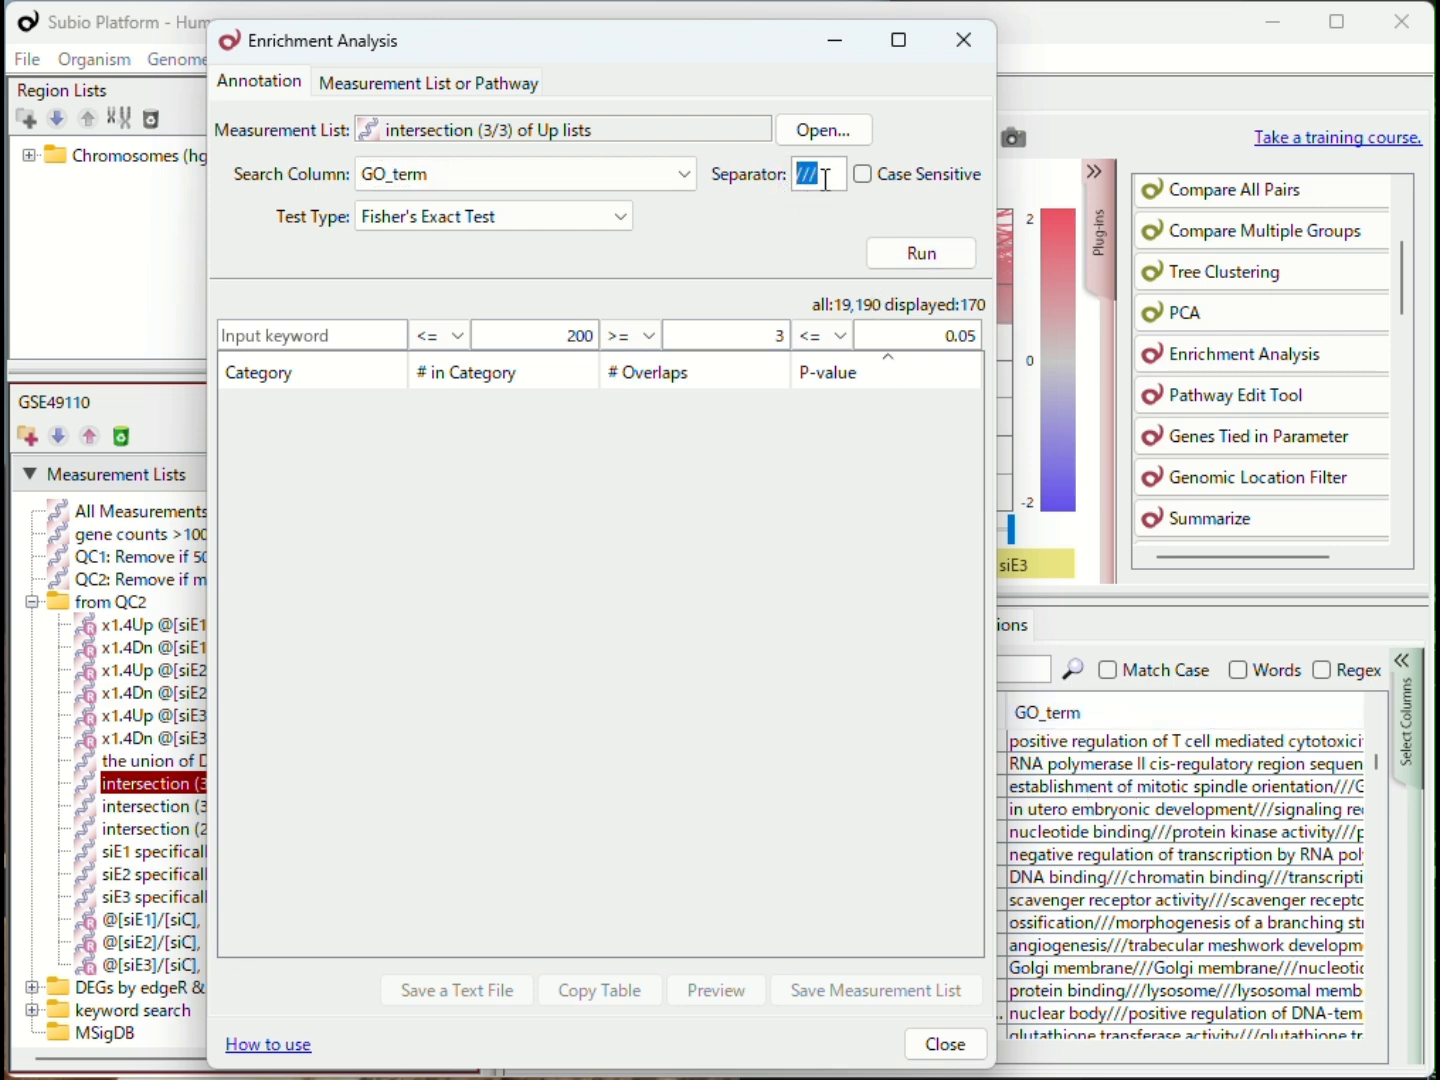
left_click(825, 180)
left_click(951, 257)
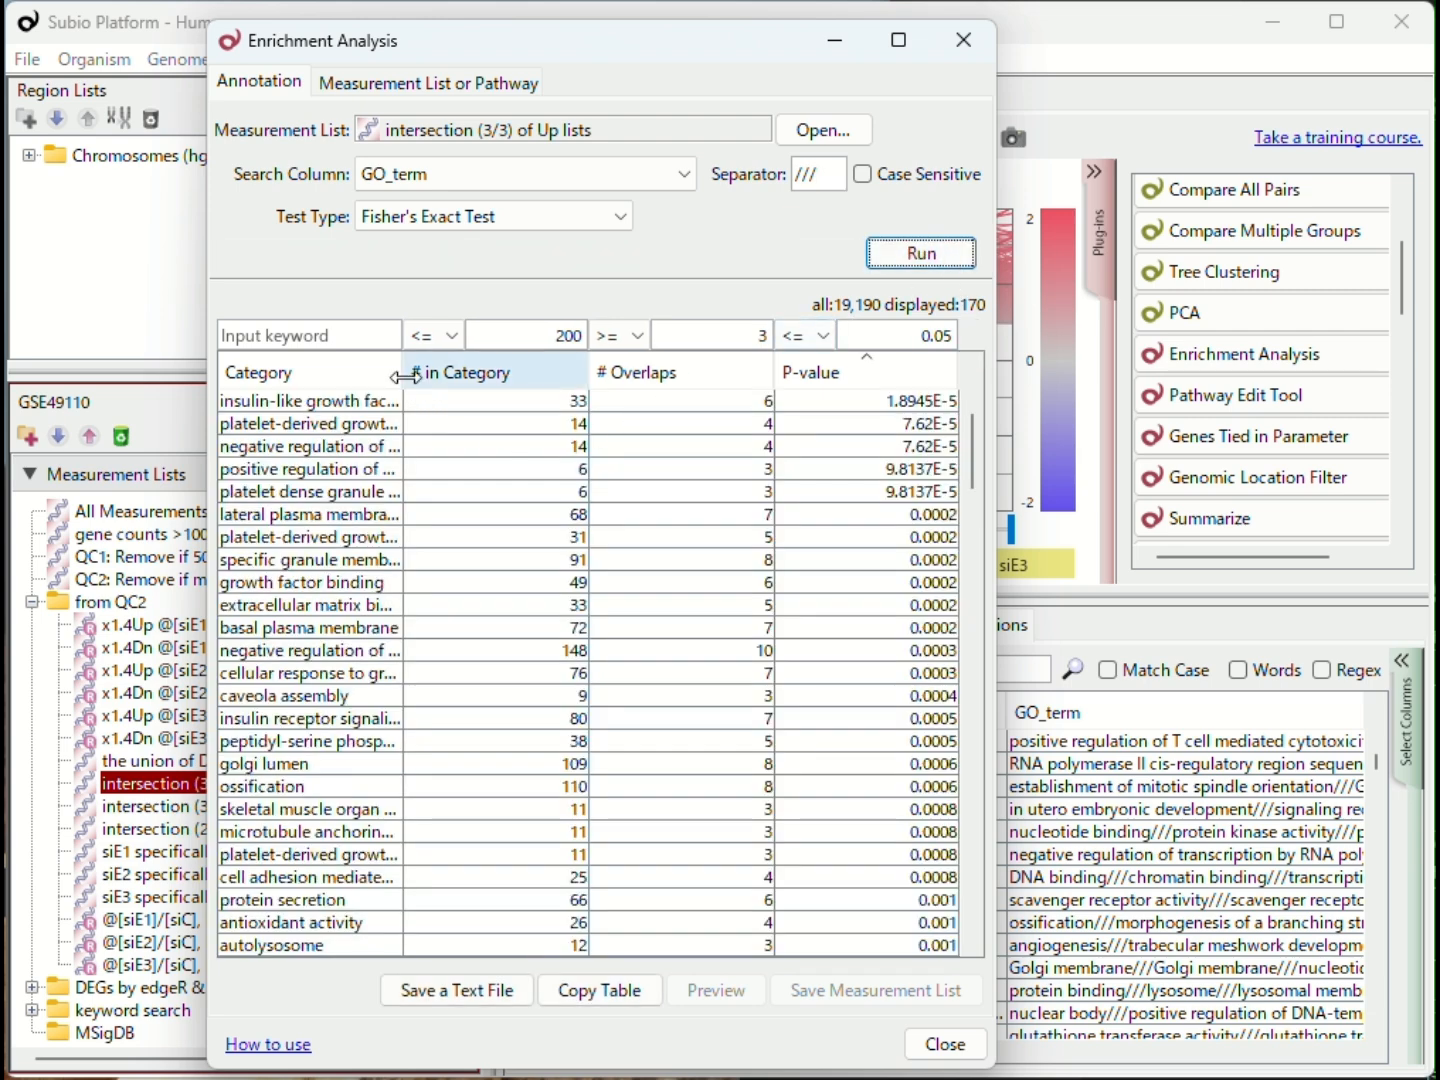
left_click_drag(405, 376, 519, 376)
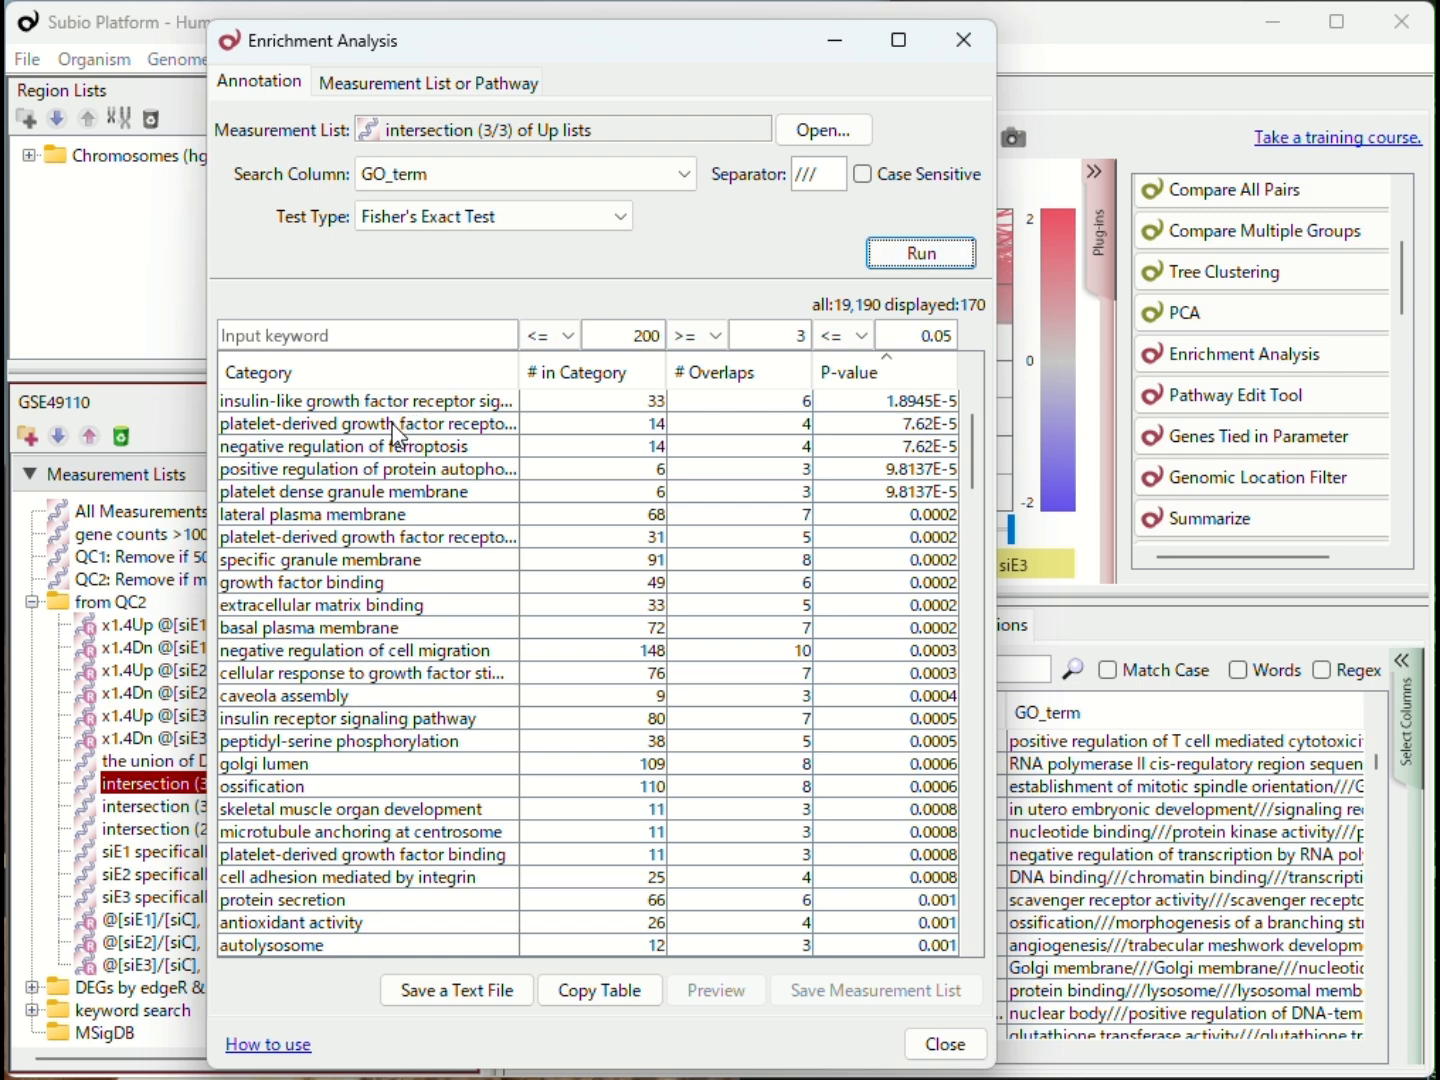
Step: Preview the overlapping genes of the insulin-like growth factor receptor signaling pathway and growth factor binding categories in the Up results
left_click(739, 404)
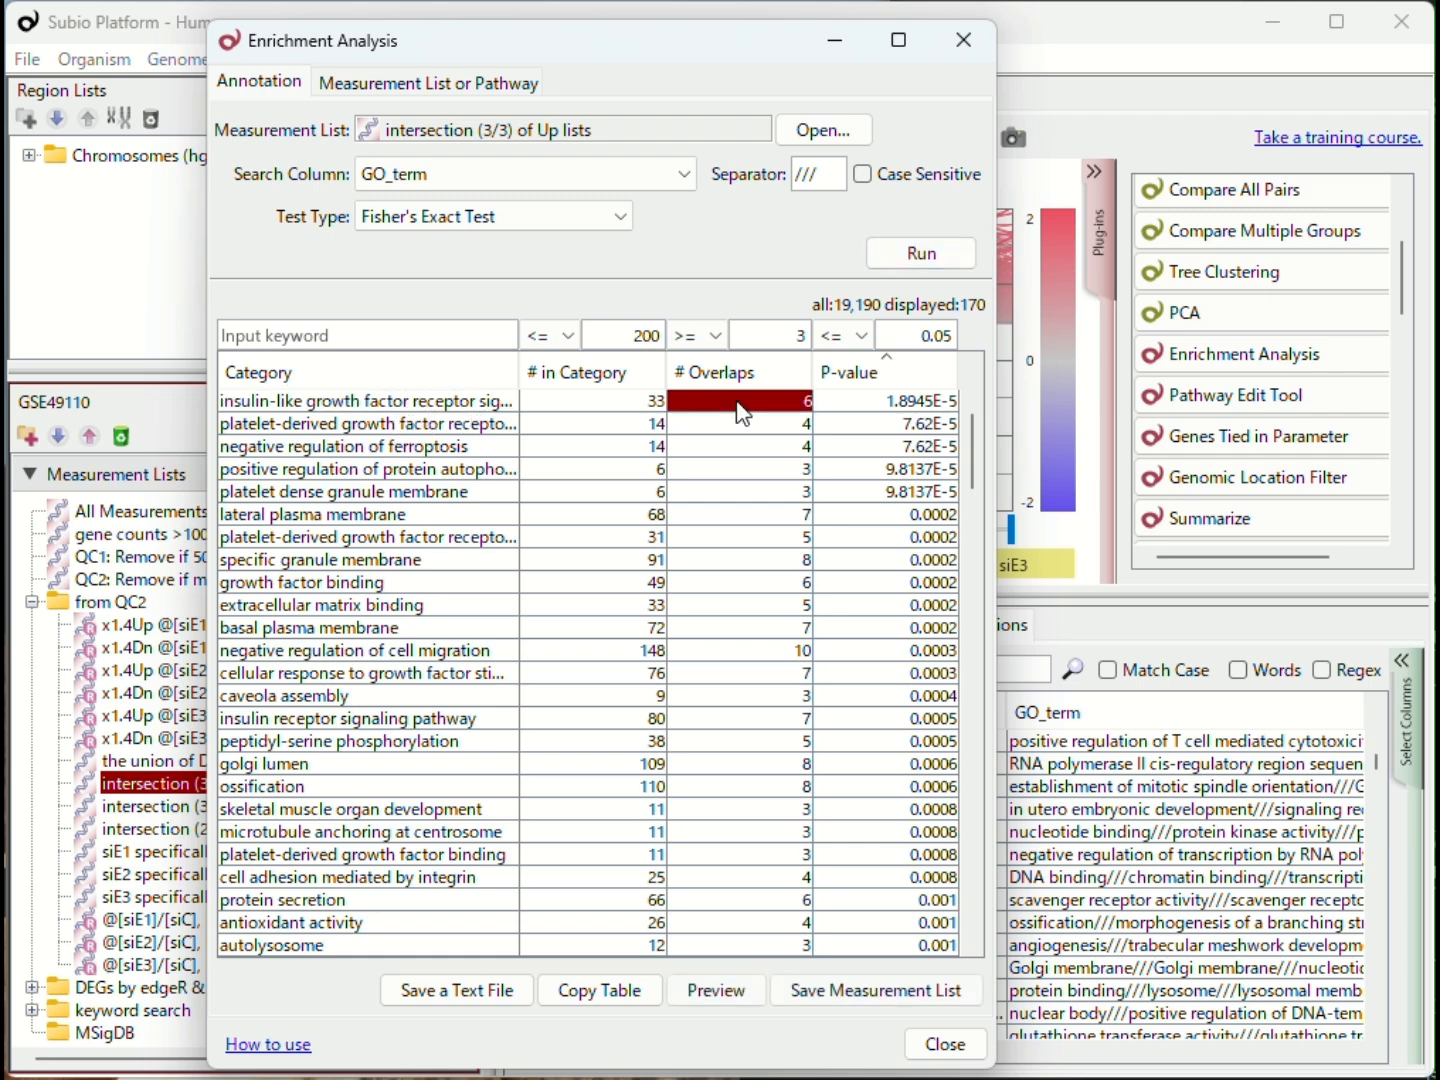
left_click(716, 990)
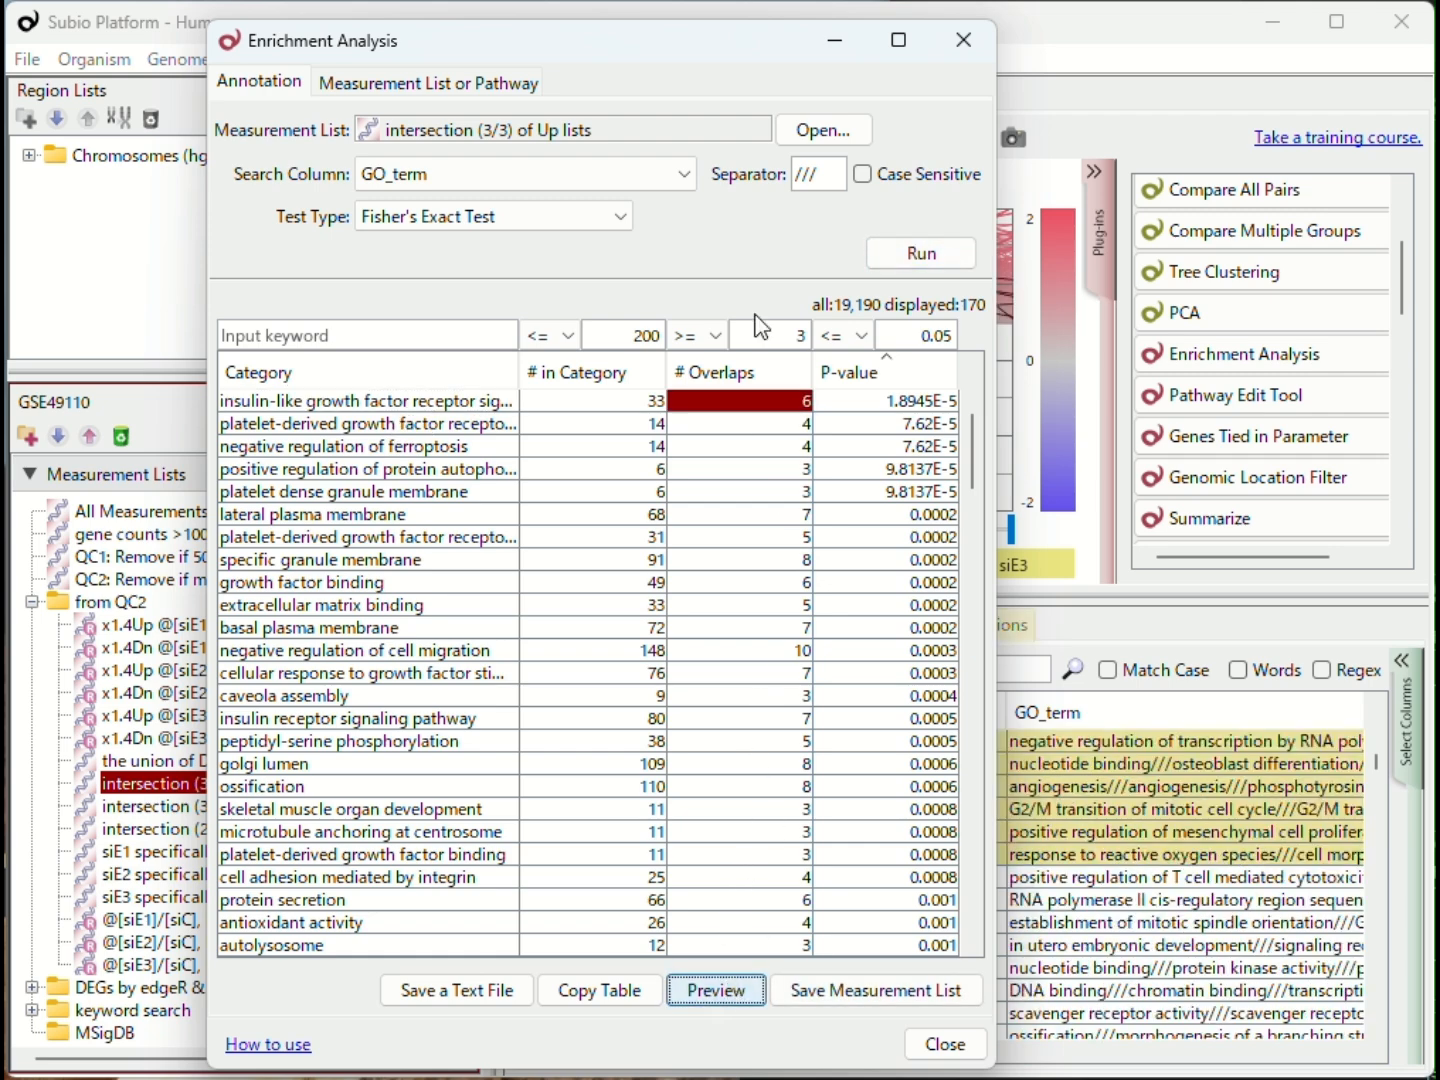
left_click_drag(598, 52, 889, 31)
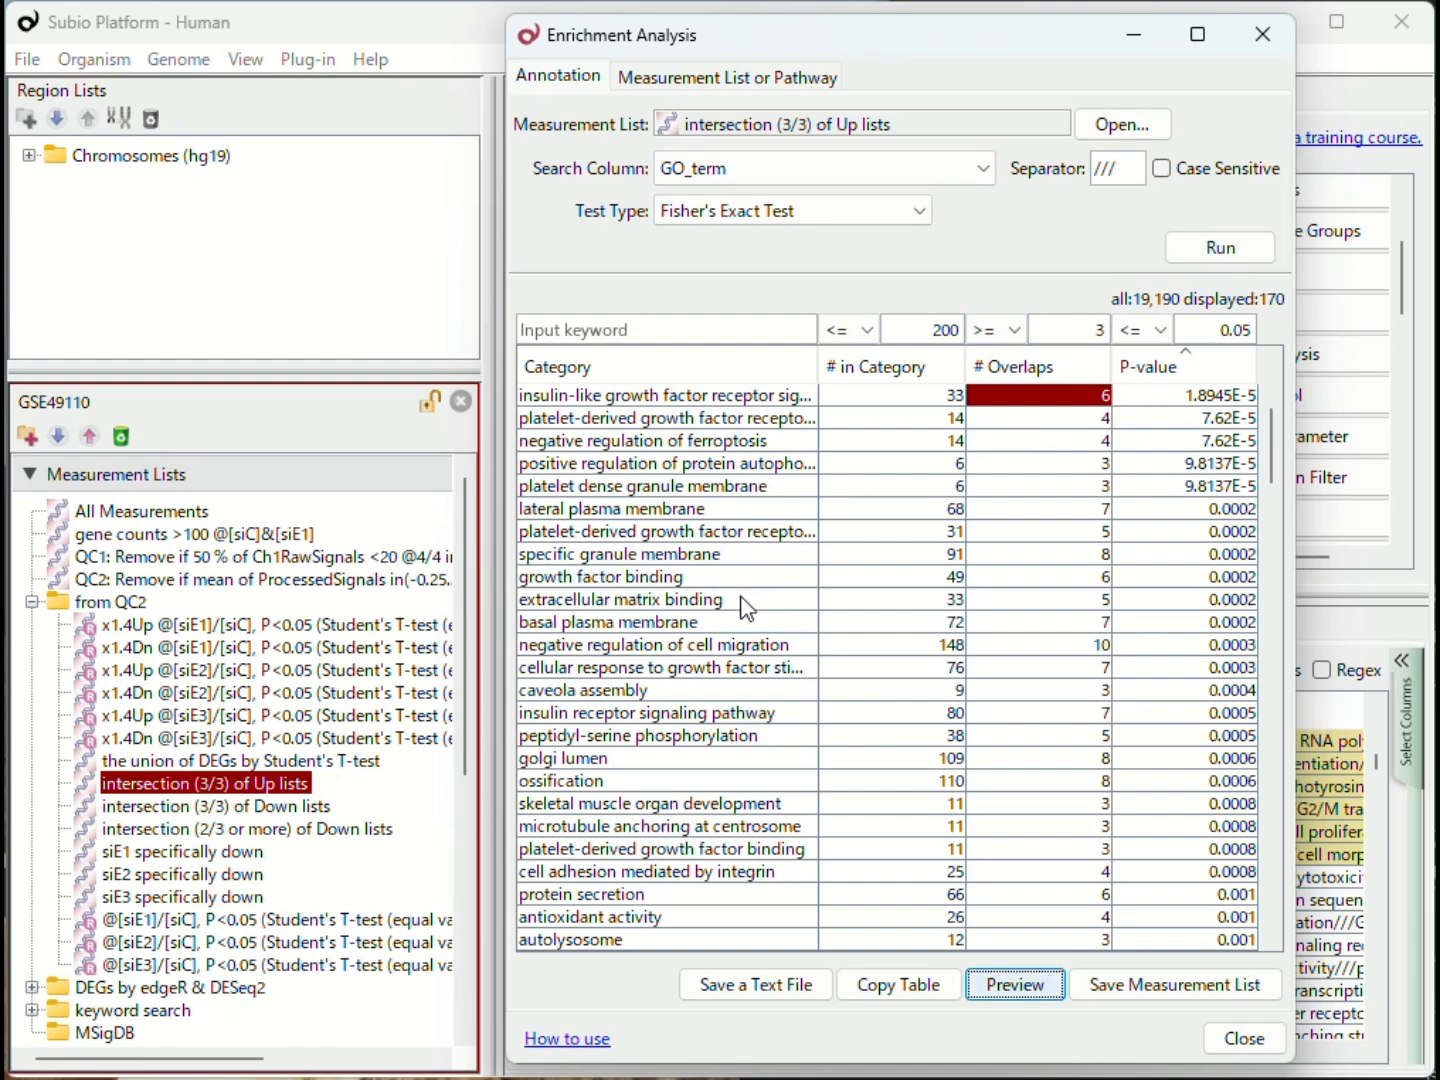
left_click(1012, 583)
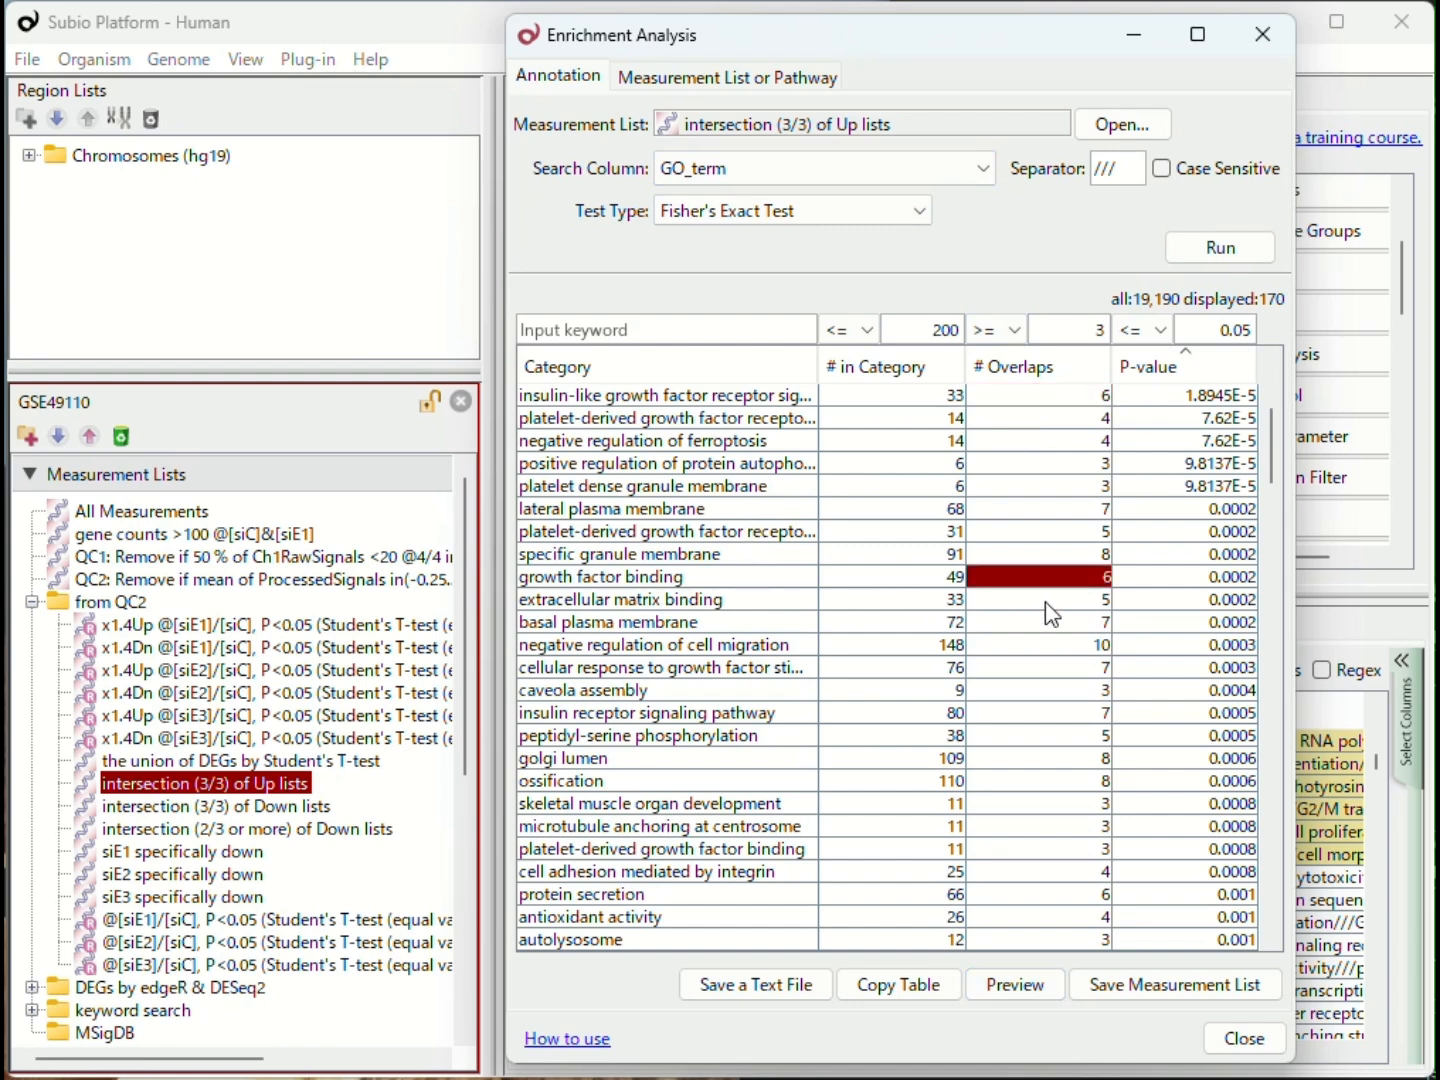
left_click(1014, 986)
left_click_drag(816, 50, 877, 33)
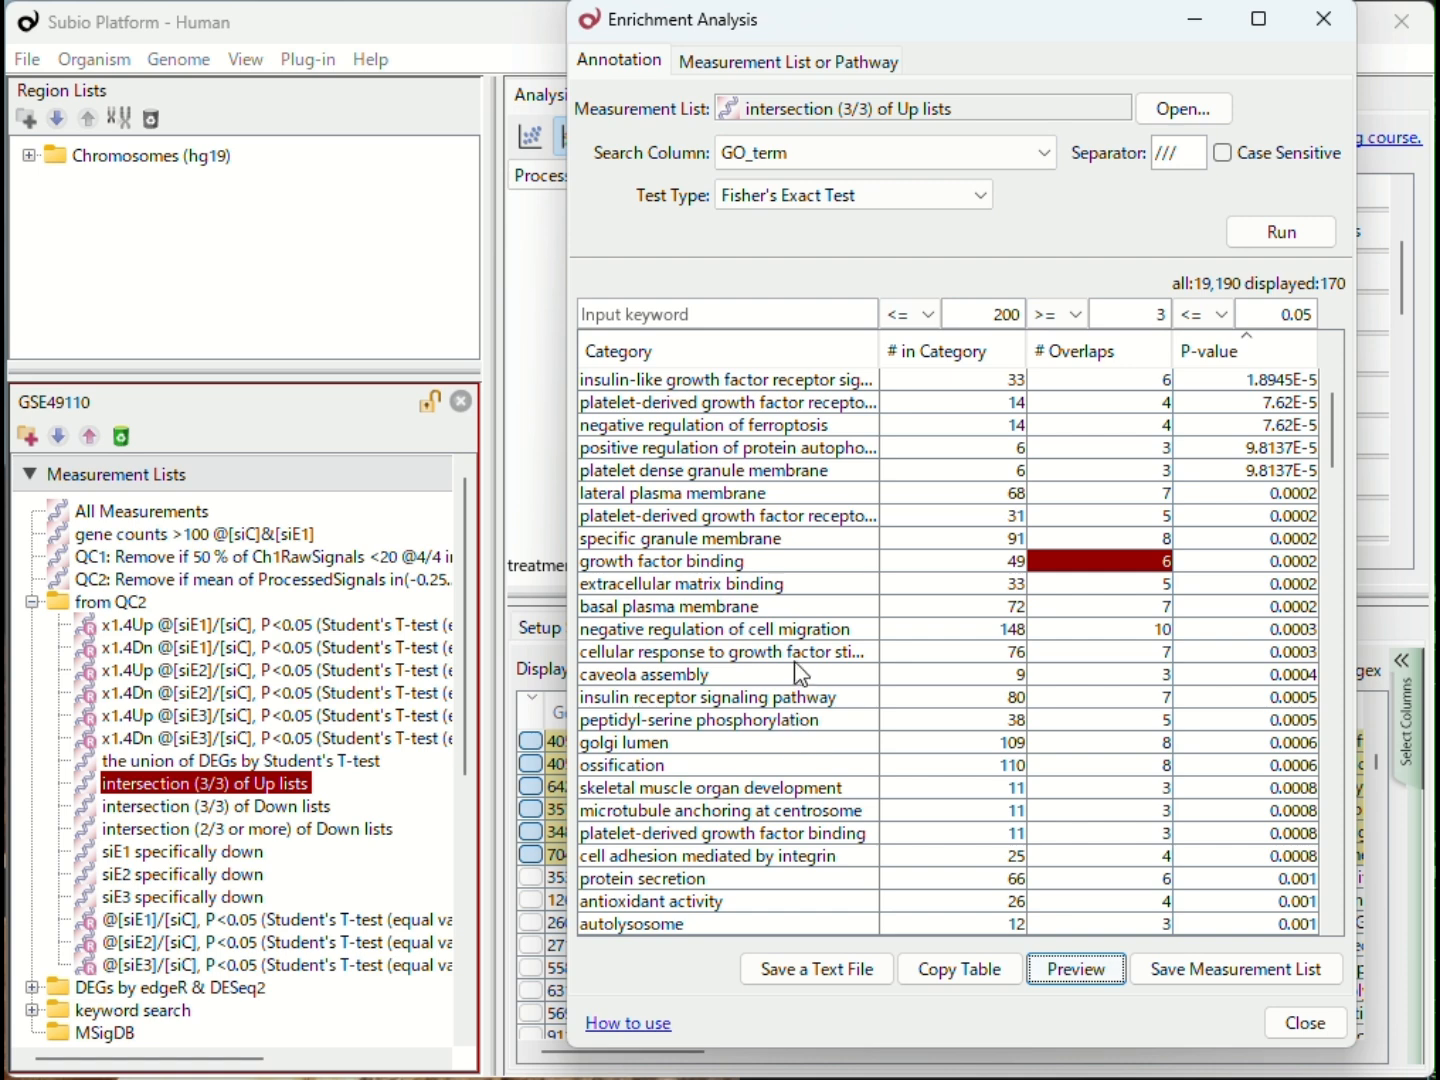
Step: Run the enrichment analysis on the "intersection (2/3 or more) of Down lists" measurement list and widen the Category column
left_click_drag(229, 828, 890, 121)
left_click(1262, 228)
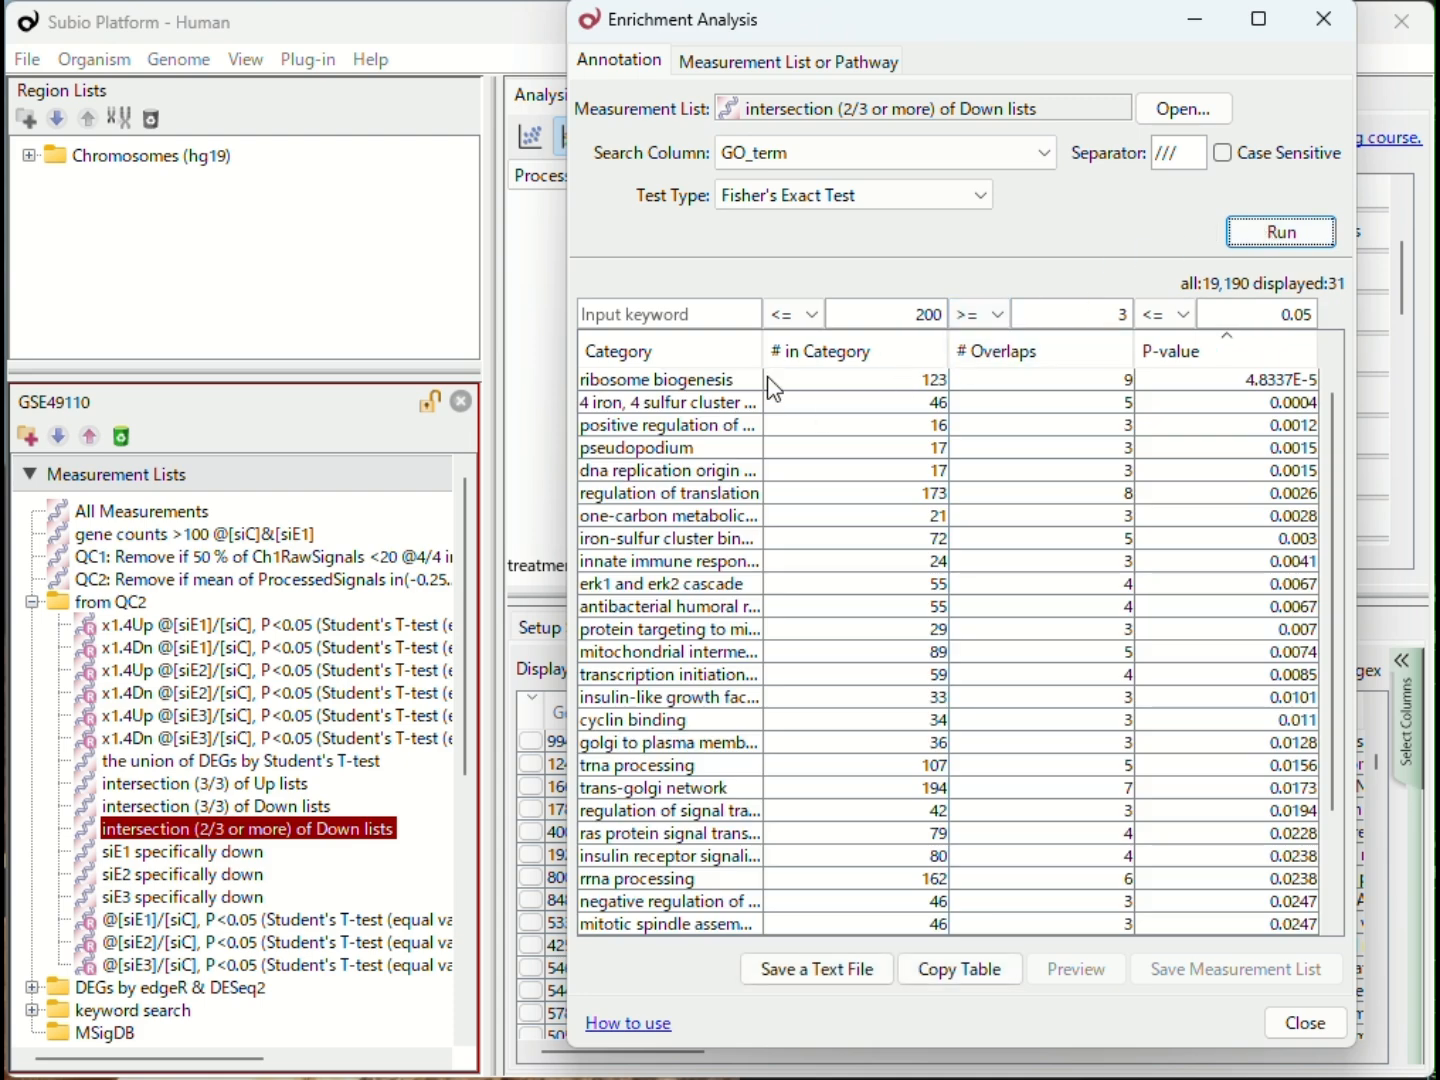
left_click_drag(763, 365, 928, 375)
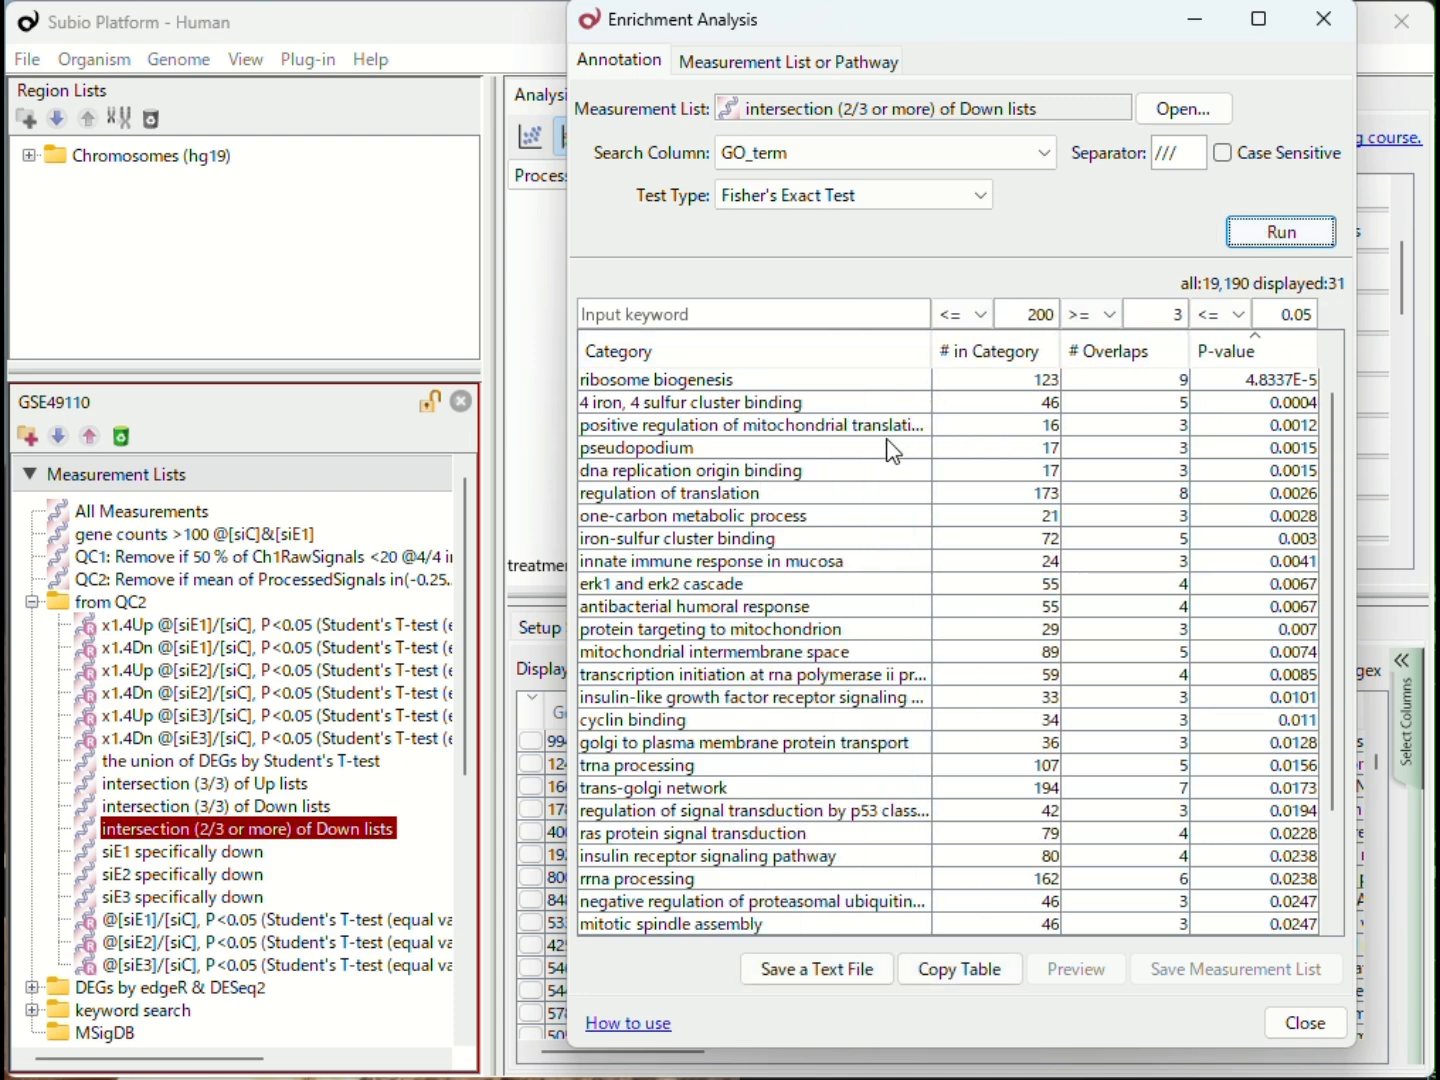
Step: Preview the overlapping genes of the dna replication origin binding and insulin-like growth factor receptor signaling pathway categories in the Down results
left_click(864, 462)
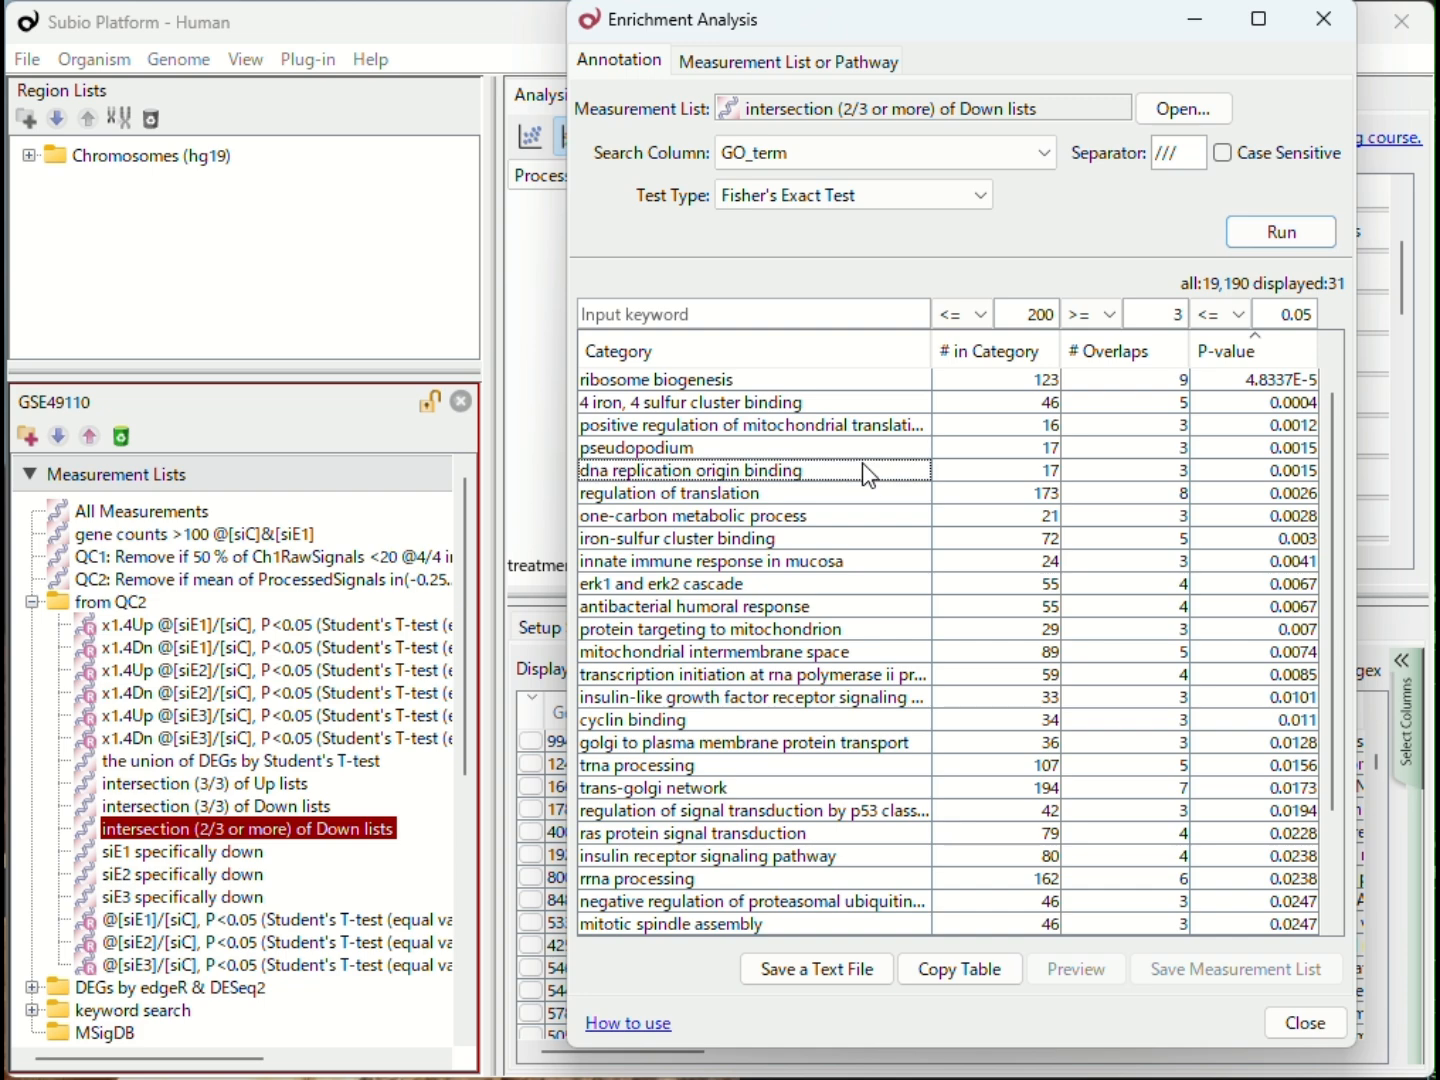
left_click(1130, 478)
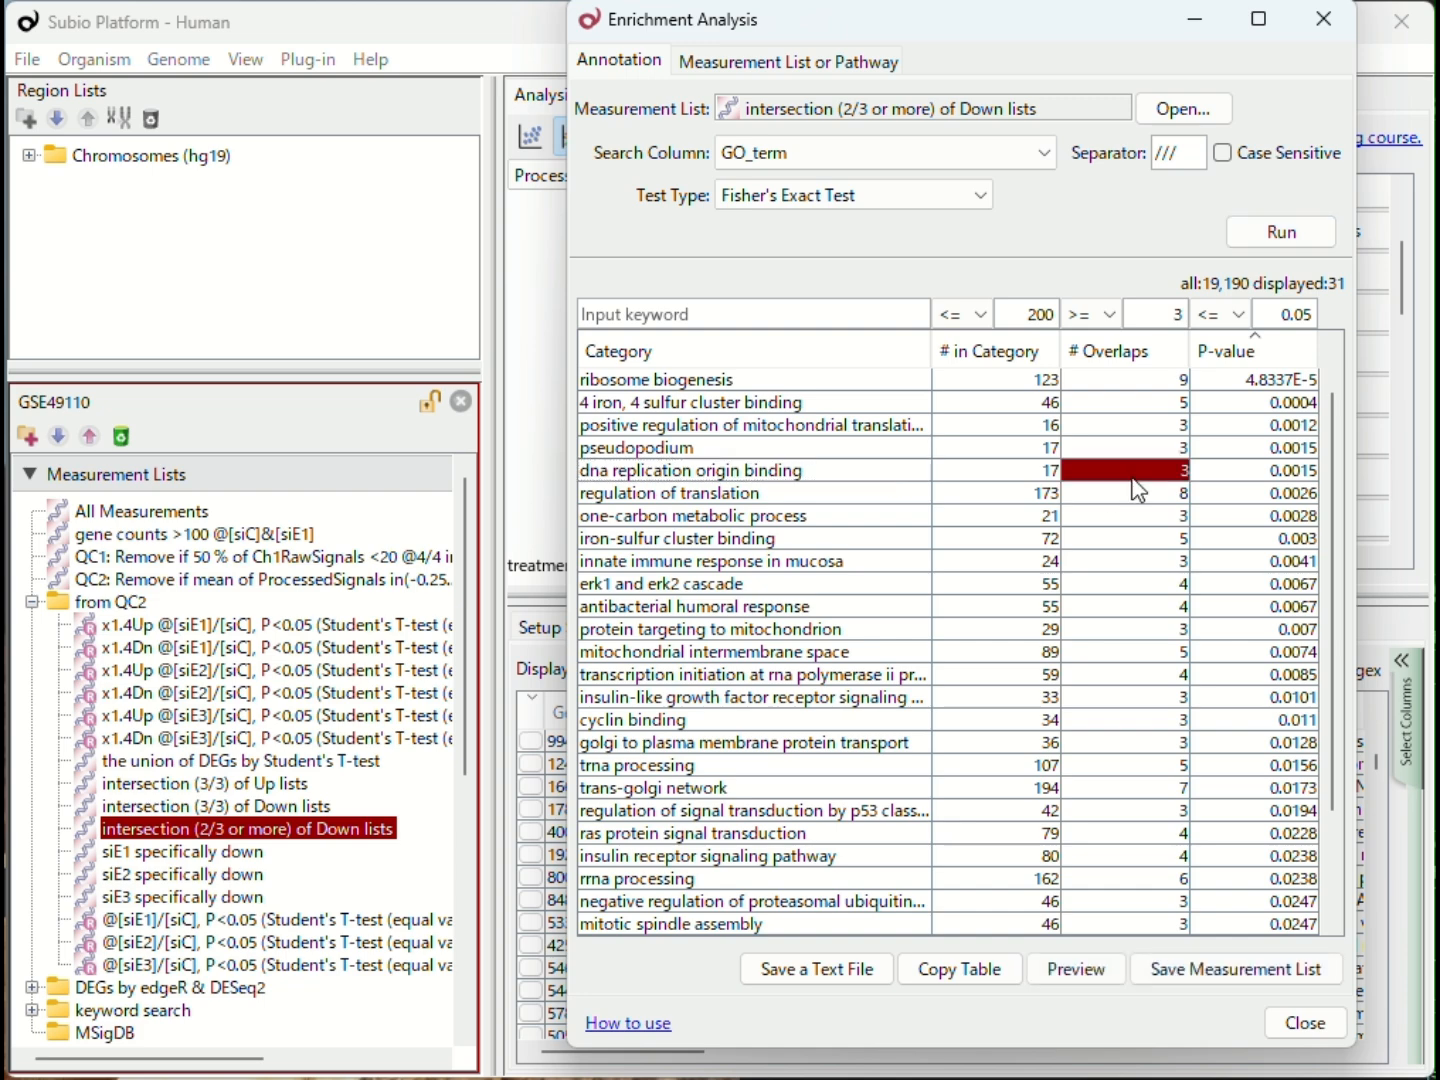
left_click(1092, 972)
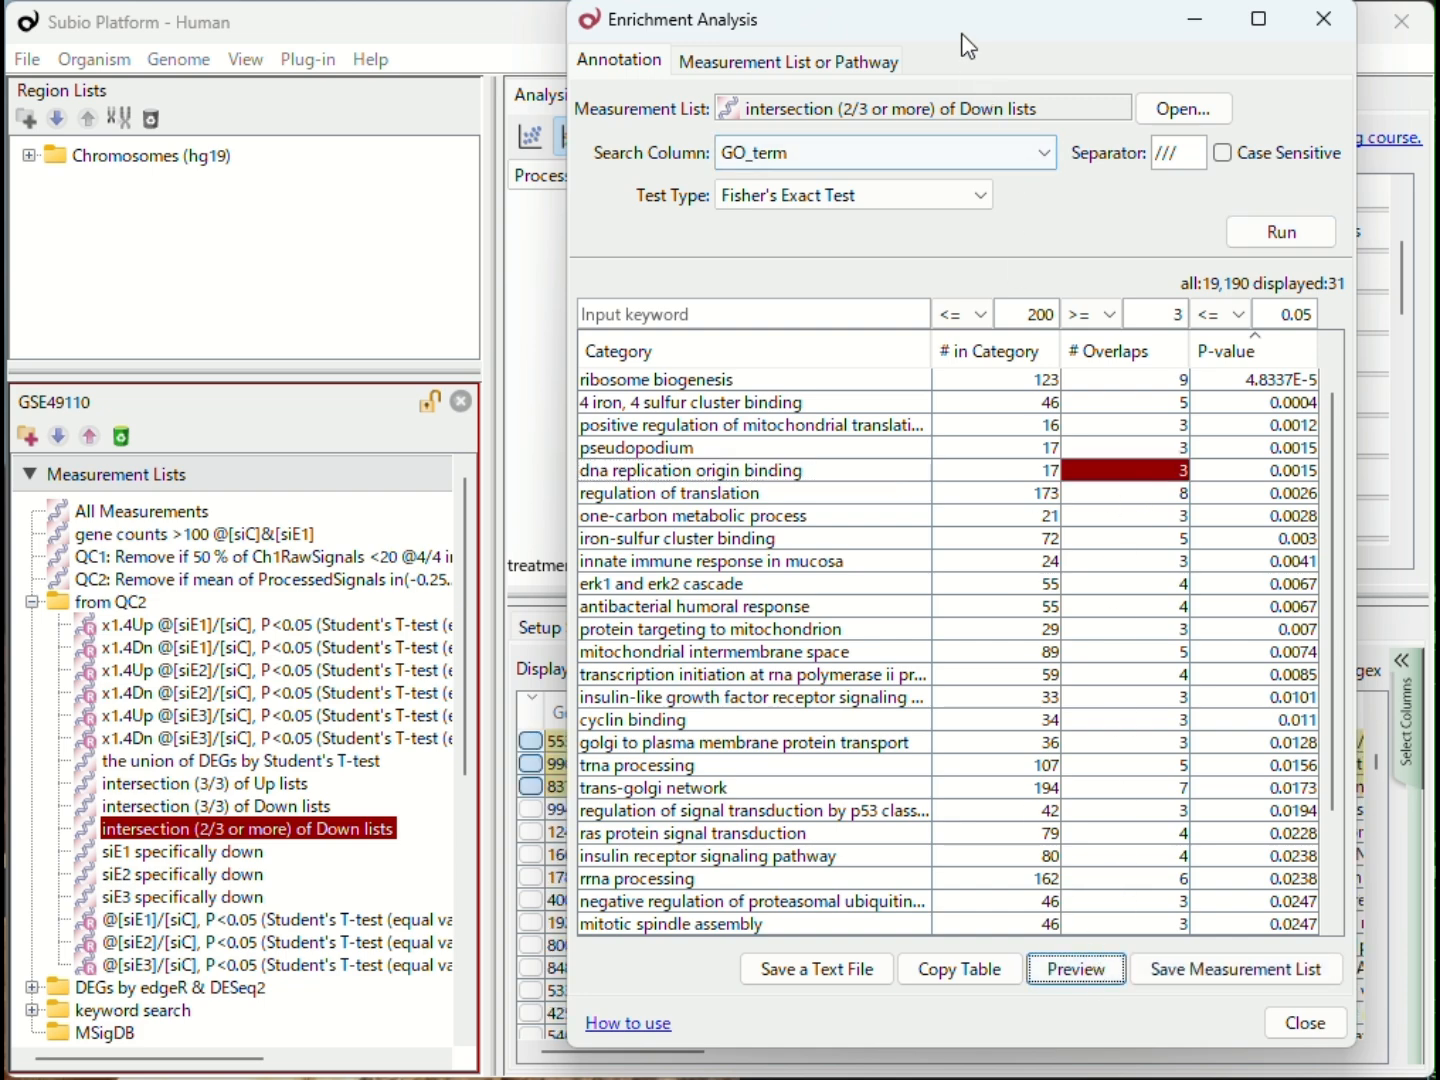
left_click_drag(968, 41, 1048, 70)
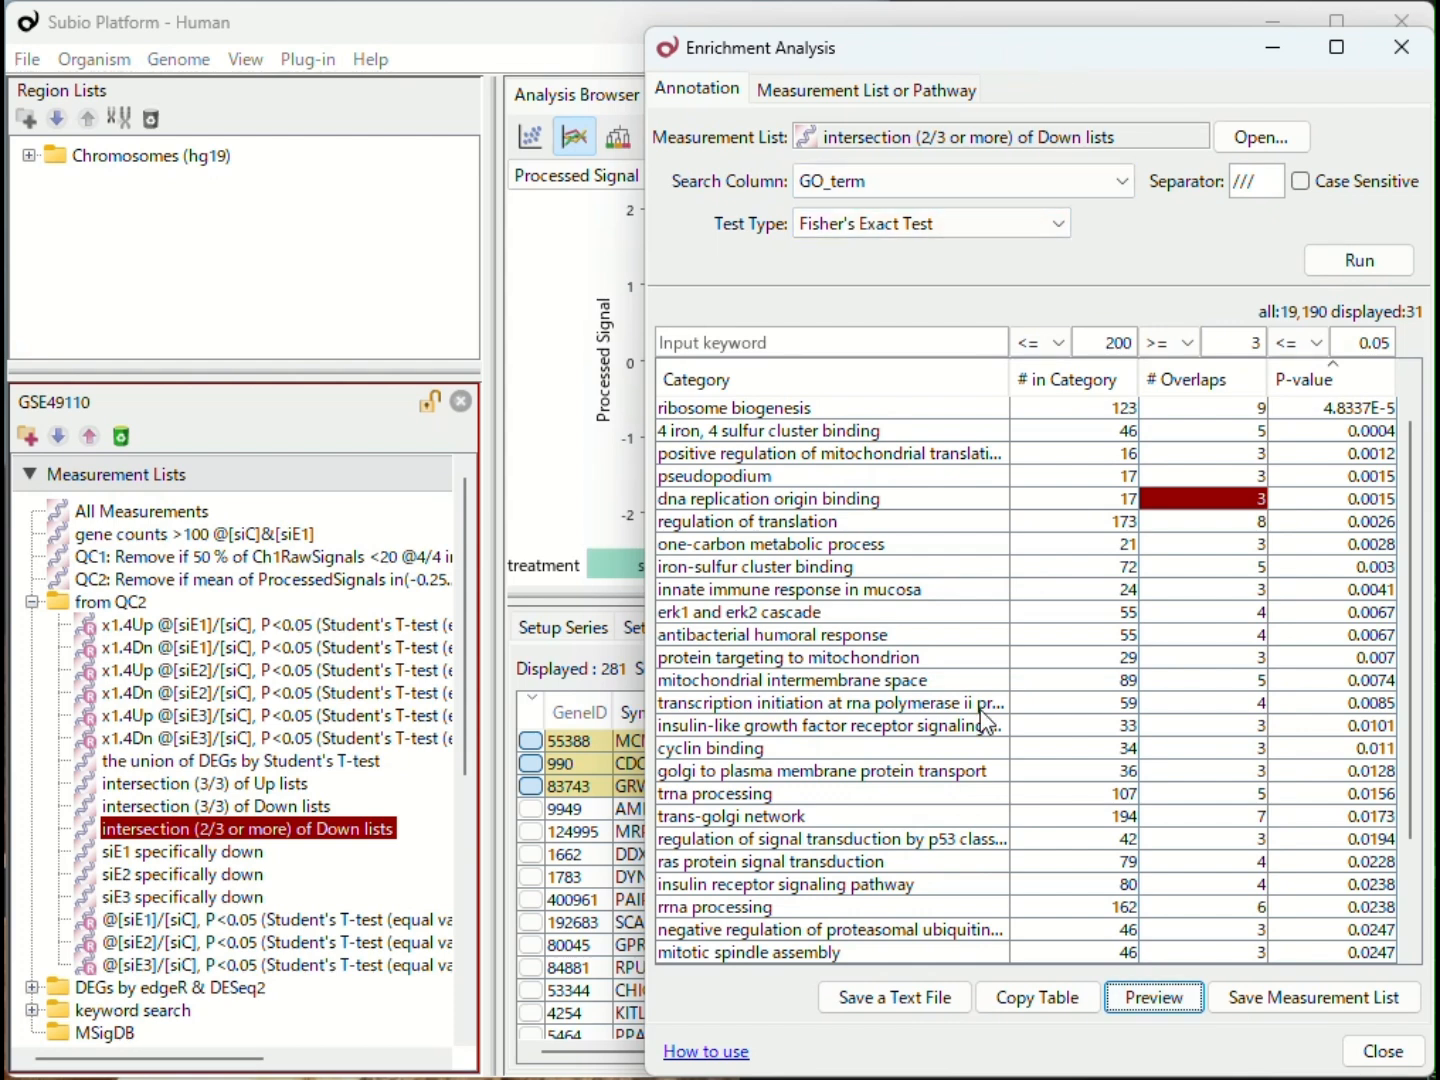
left_click(792, 727)
left_click(1226, 731)
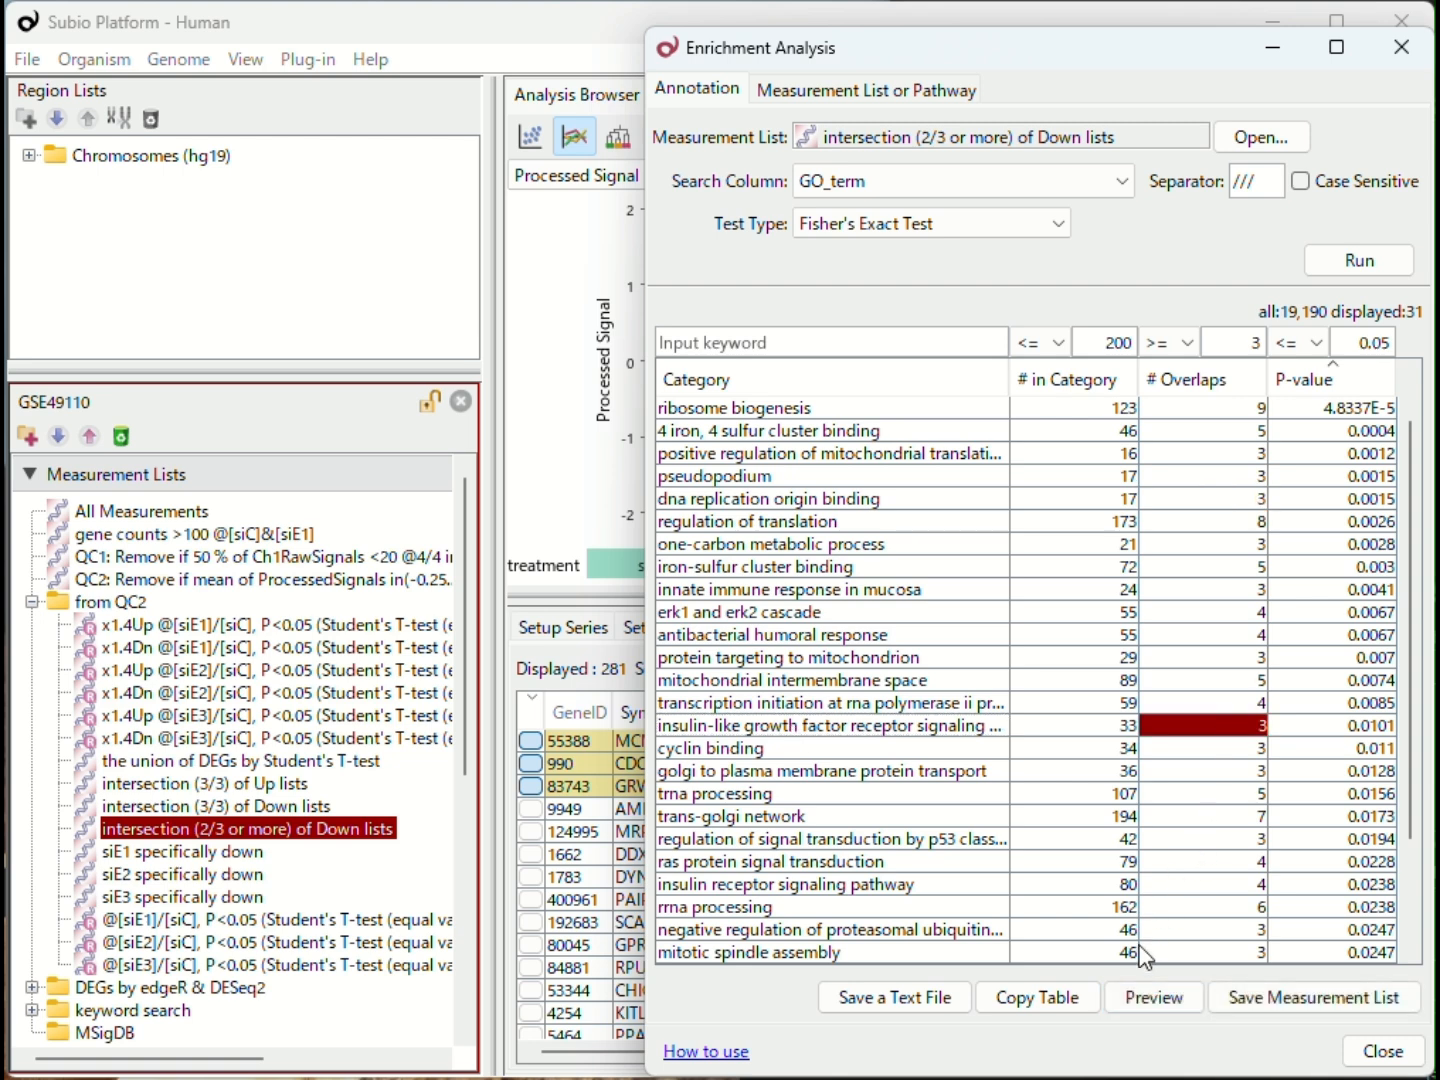
left_click(1148, 995)
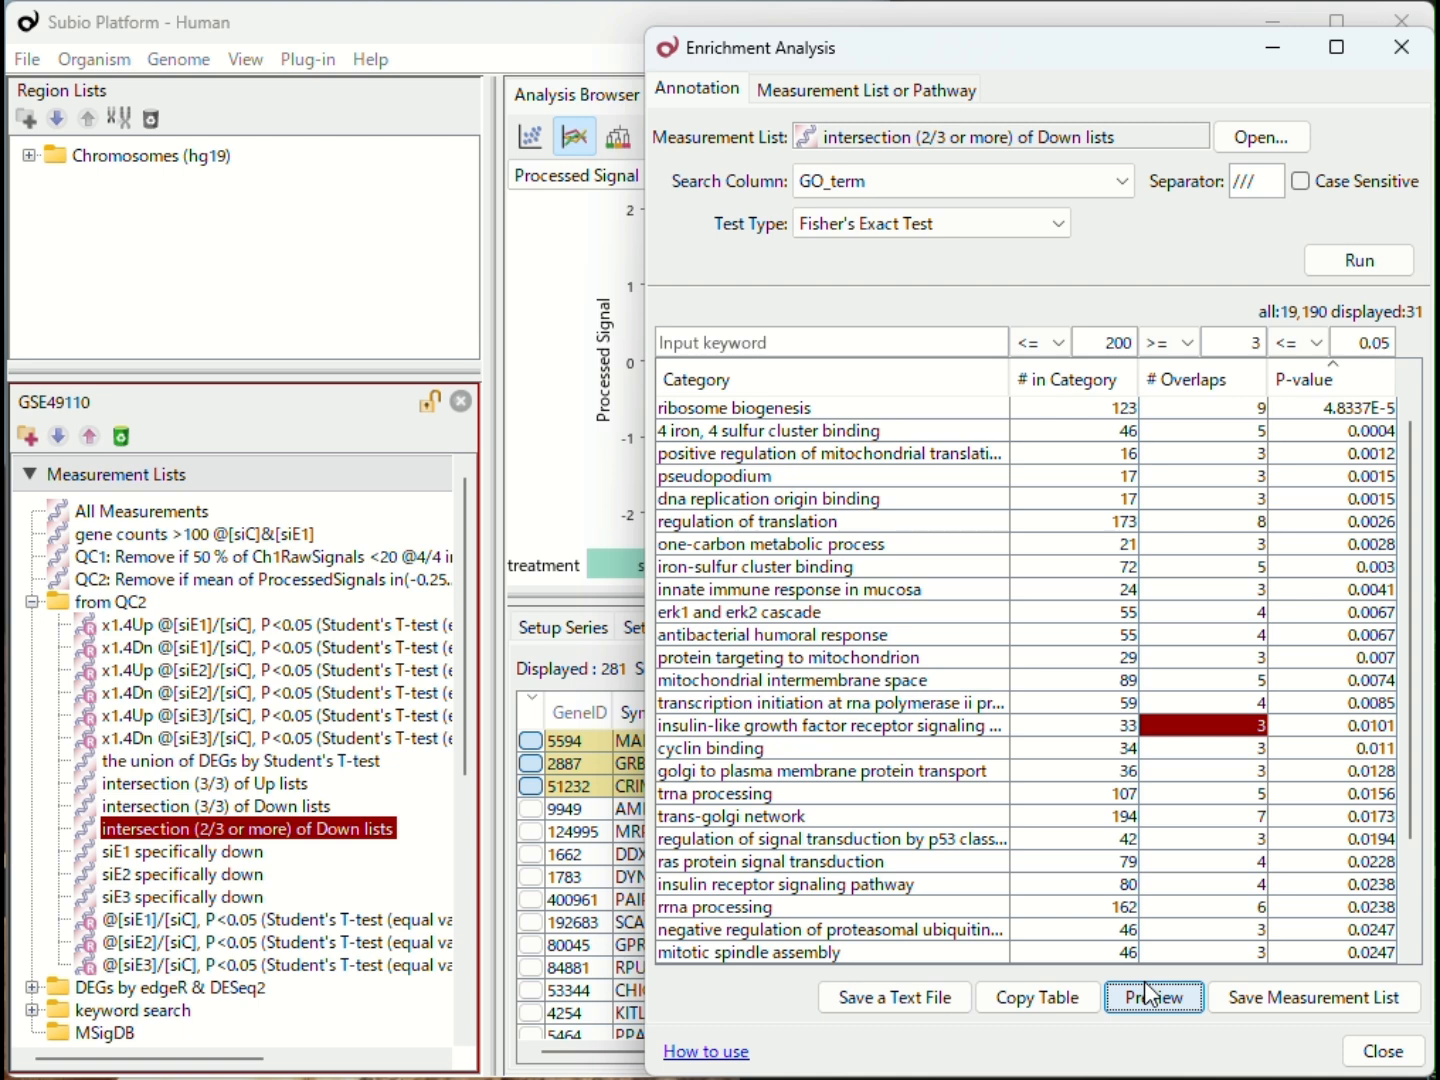
Step: Save the Down list results as the text file EnrichmentAnalysis_DOWN.txt in the ダウンロード folder
left_click(940, 998)
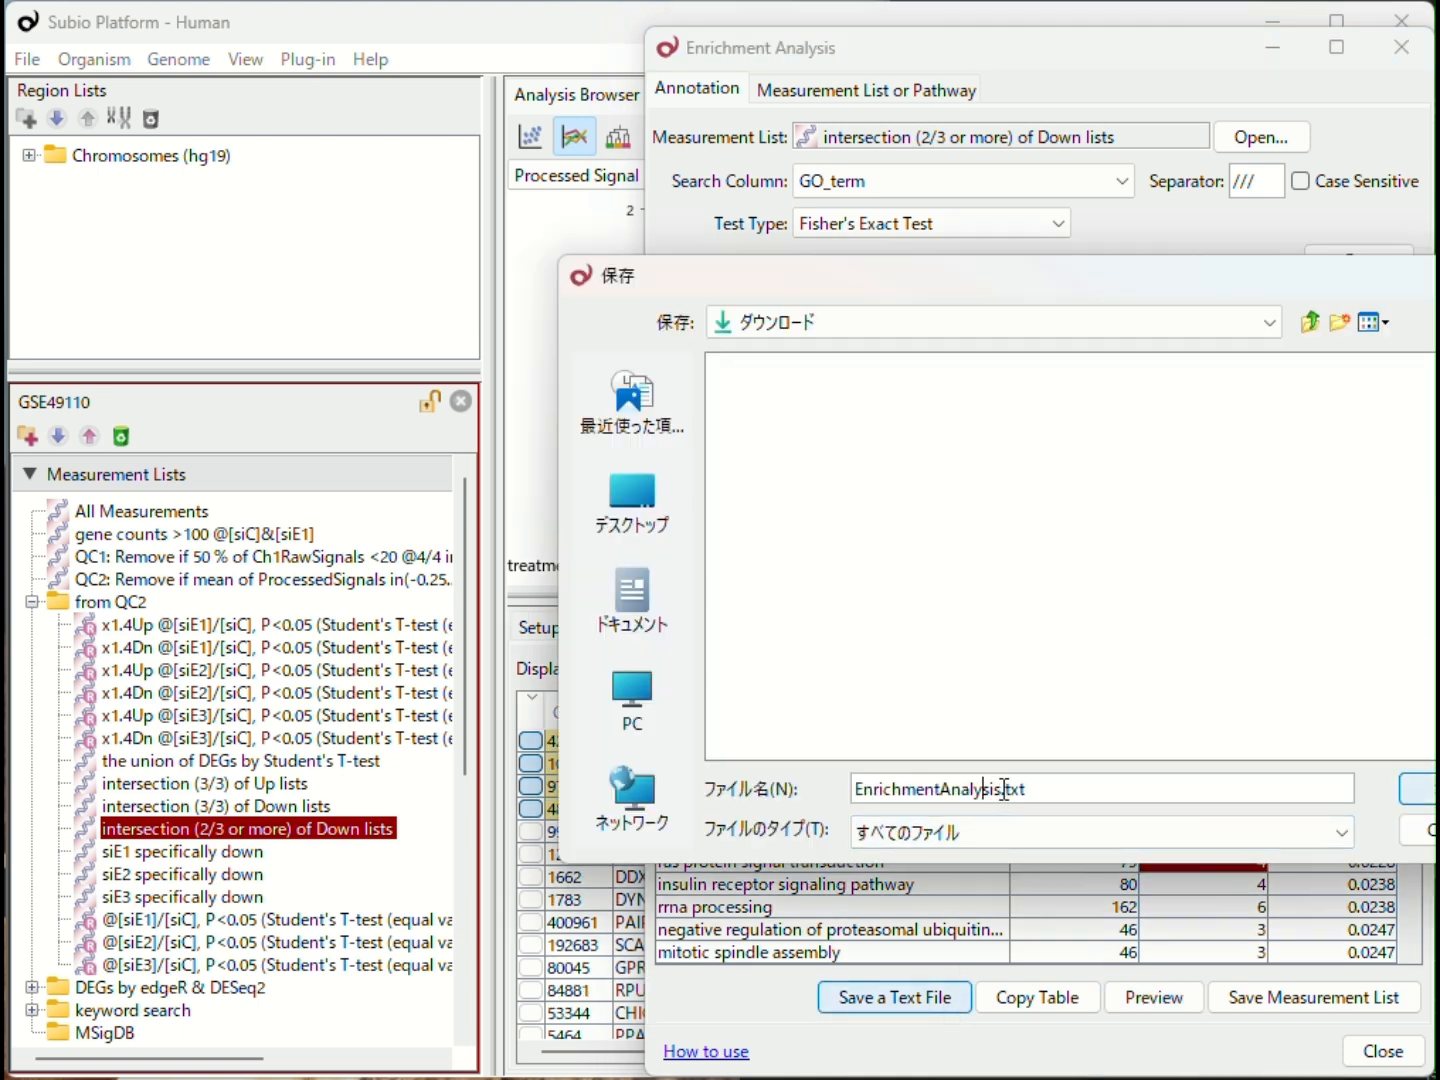
left_click(1003, 789)
type("_DOWN")
key("Return")
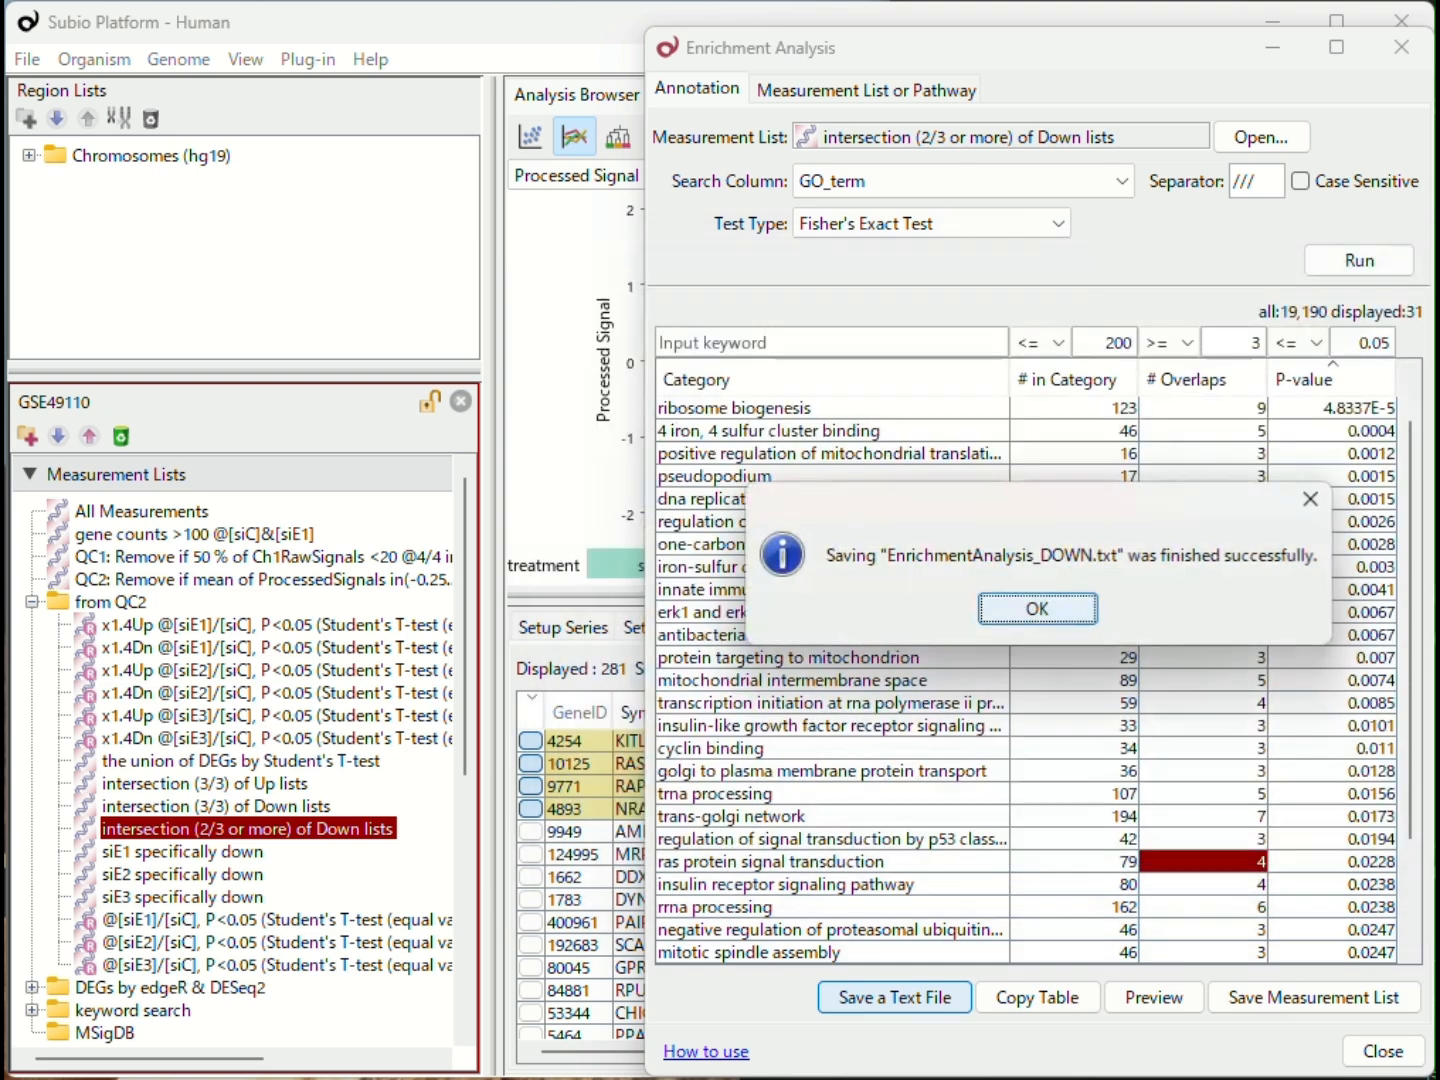
left_click(1044, 606)
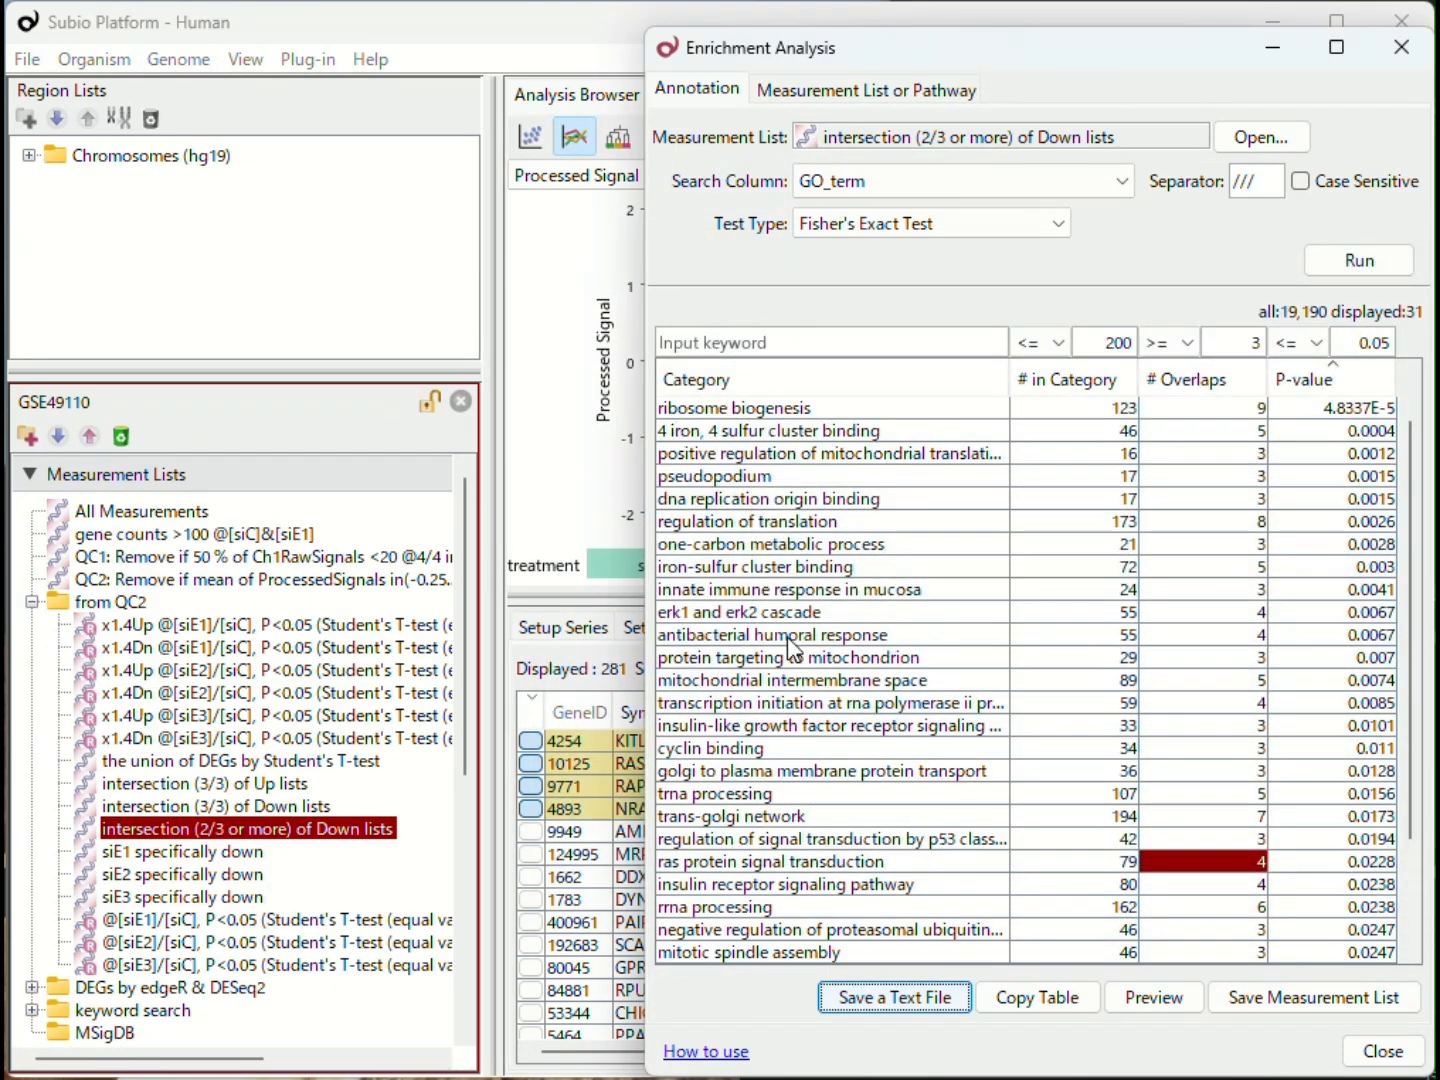
Step: Rerun the enrichment analysis on "intersection (3/3) of Up lists" and save the results as the text file EnrichmentAnalysis_UP.txt
left_click_drag(282, 785, 1062, 139)
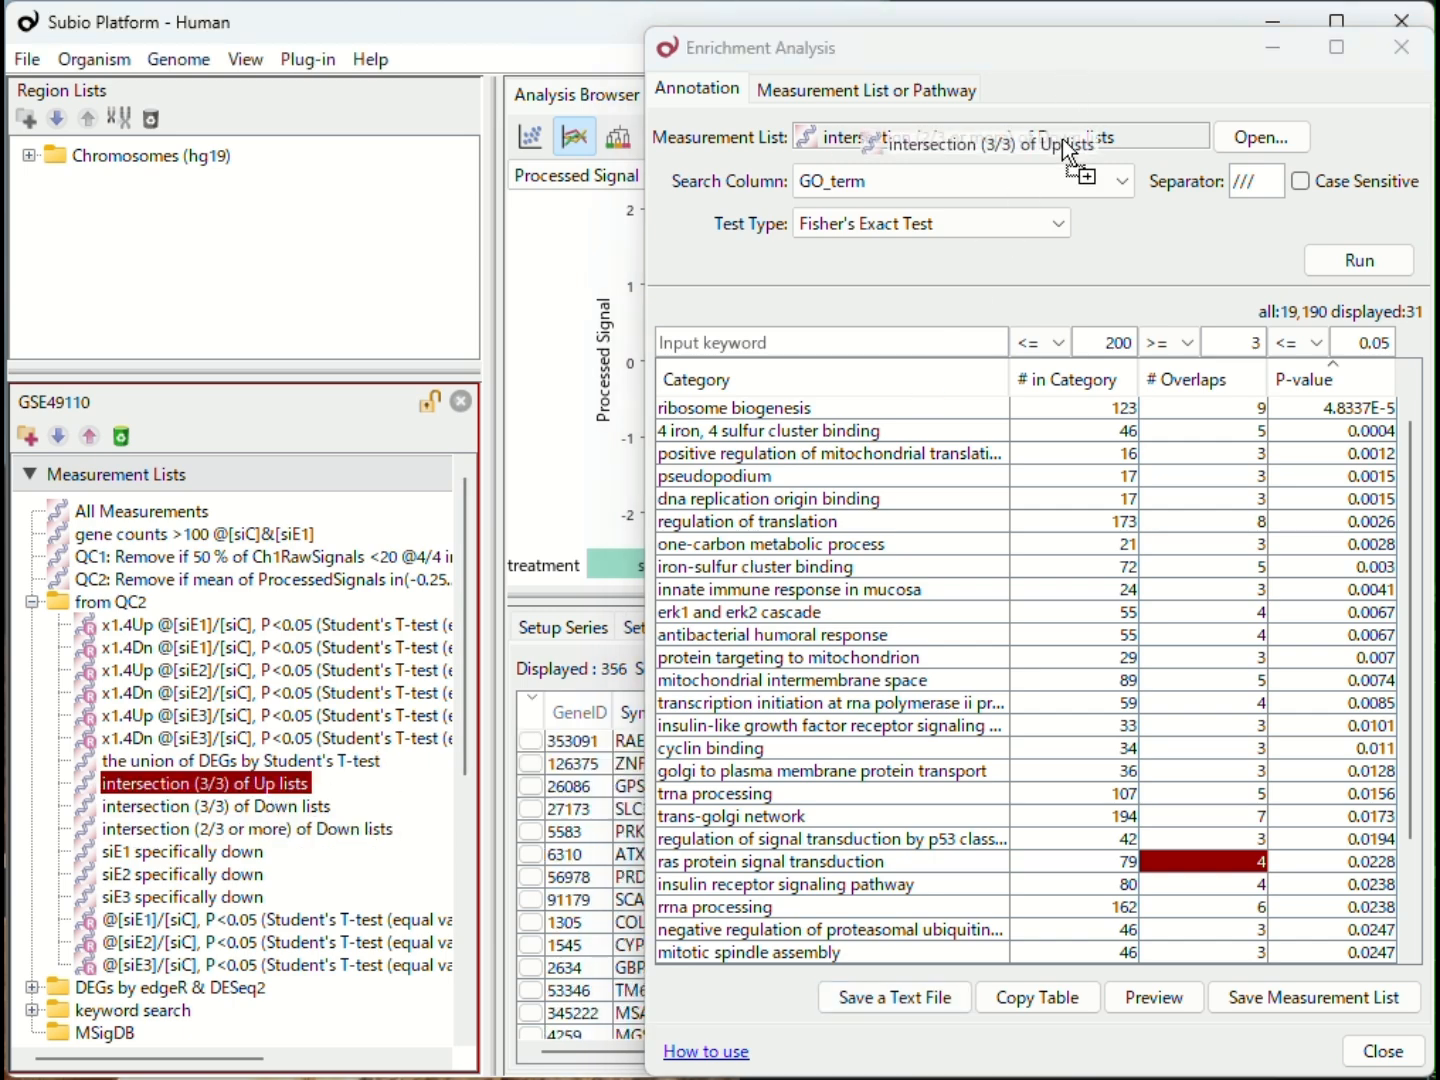
left_click(1351, 254)
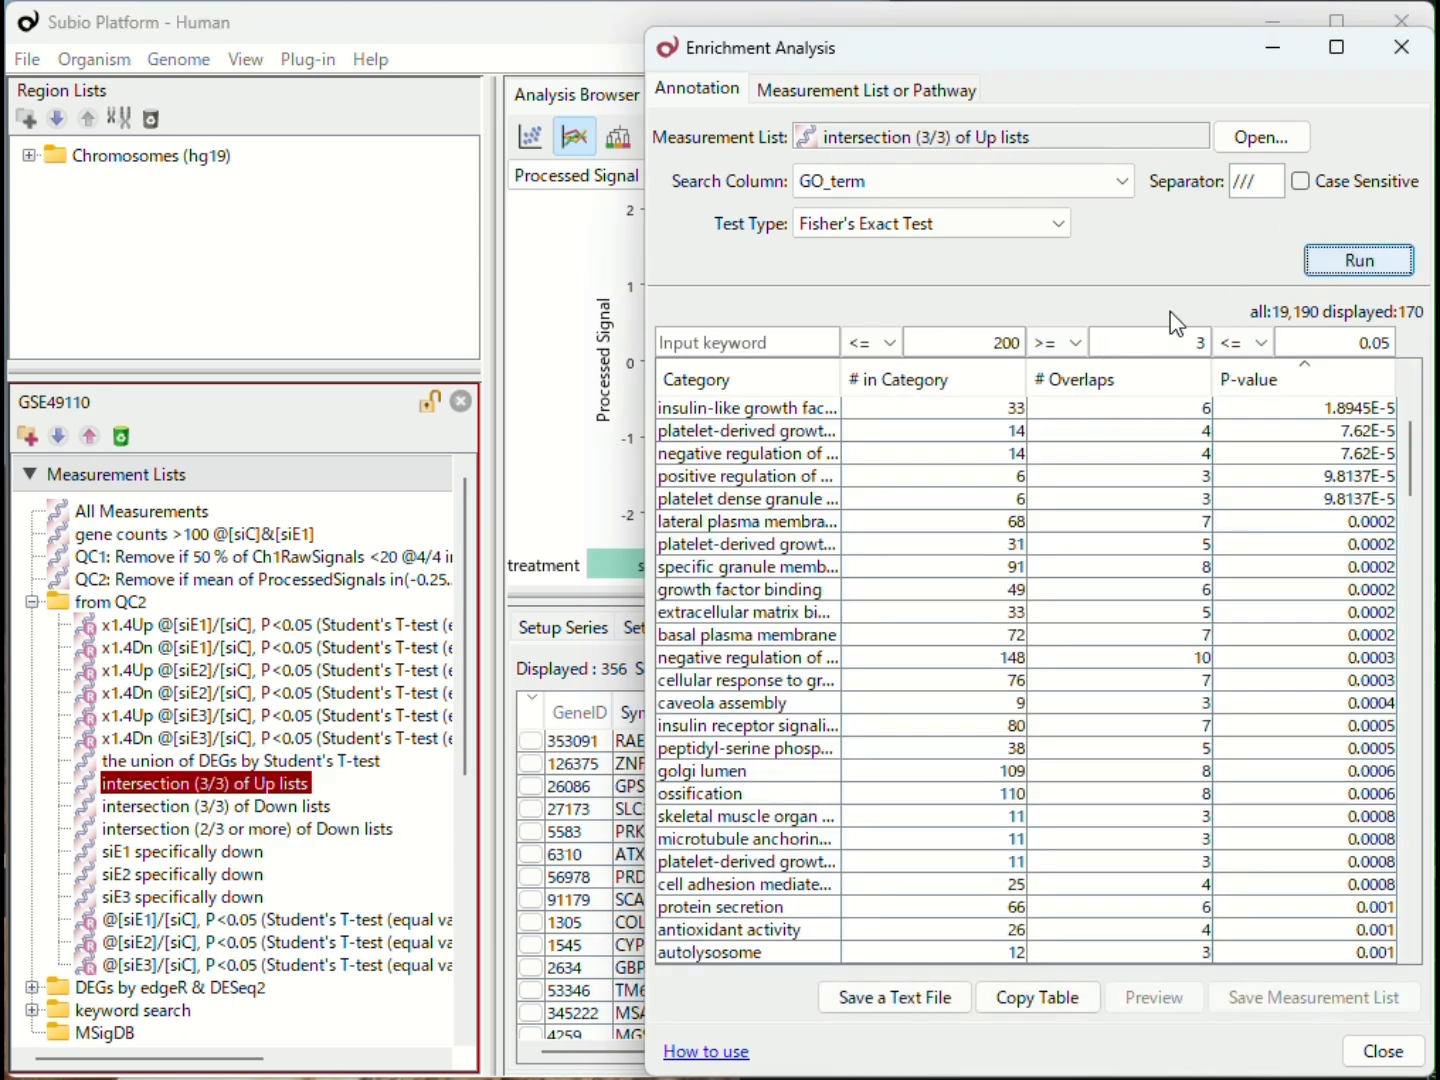
left_click(866, 998)
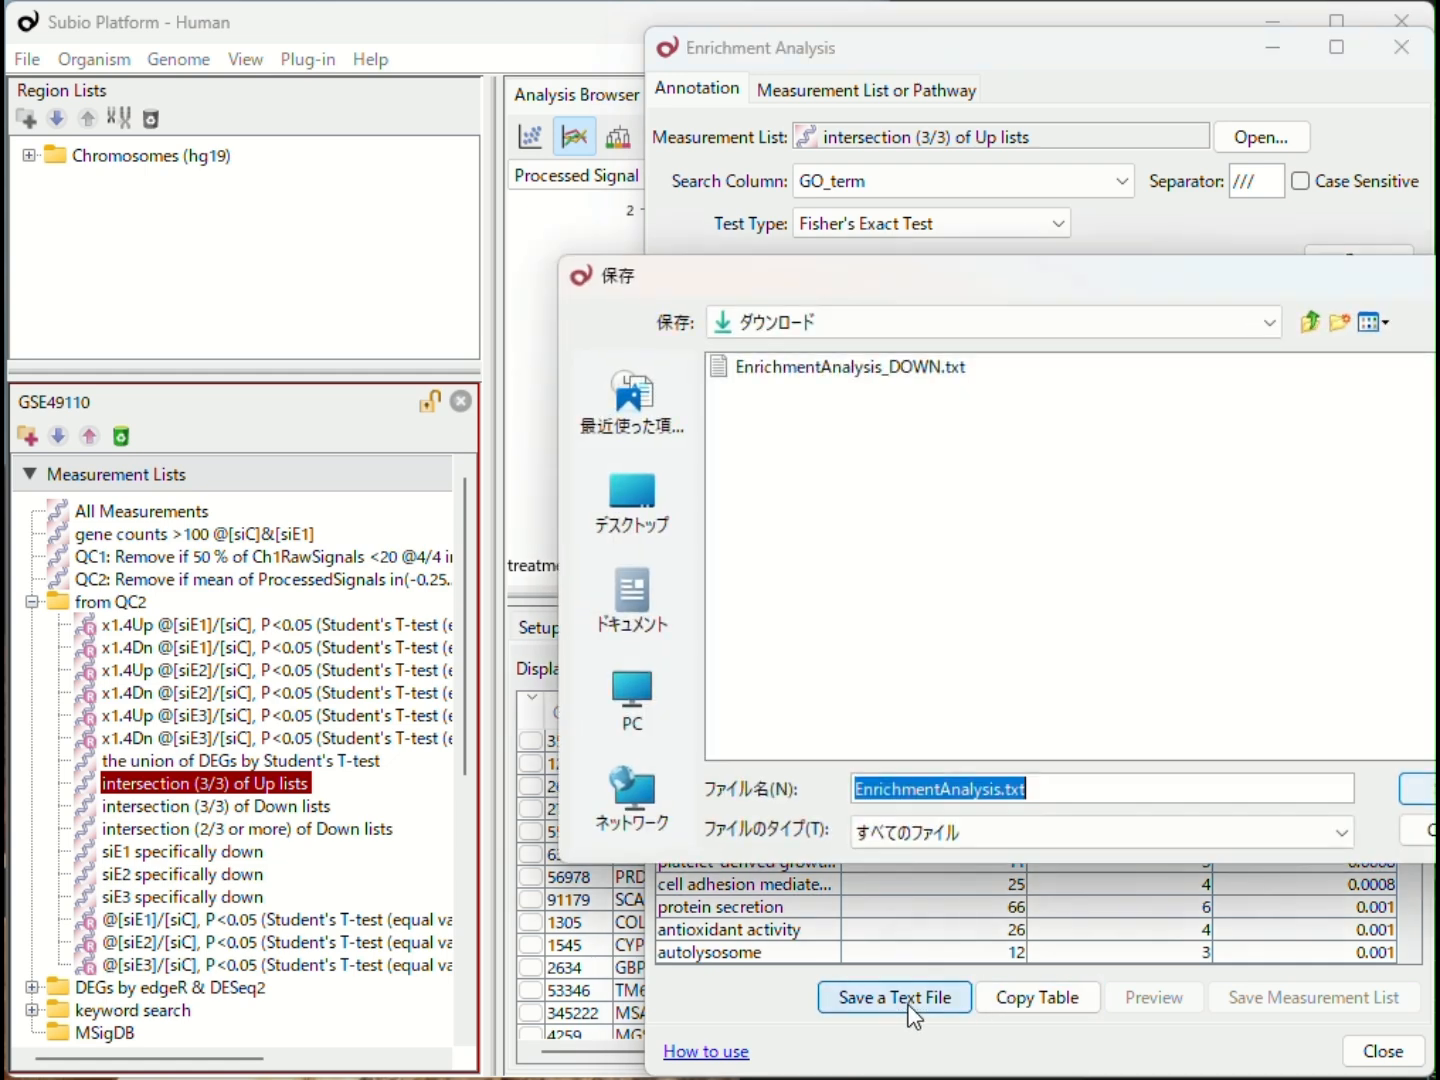
left_click(1005, 793)
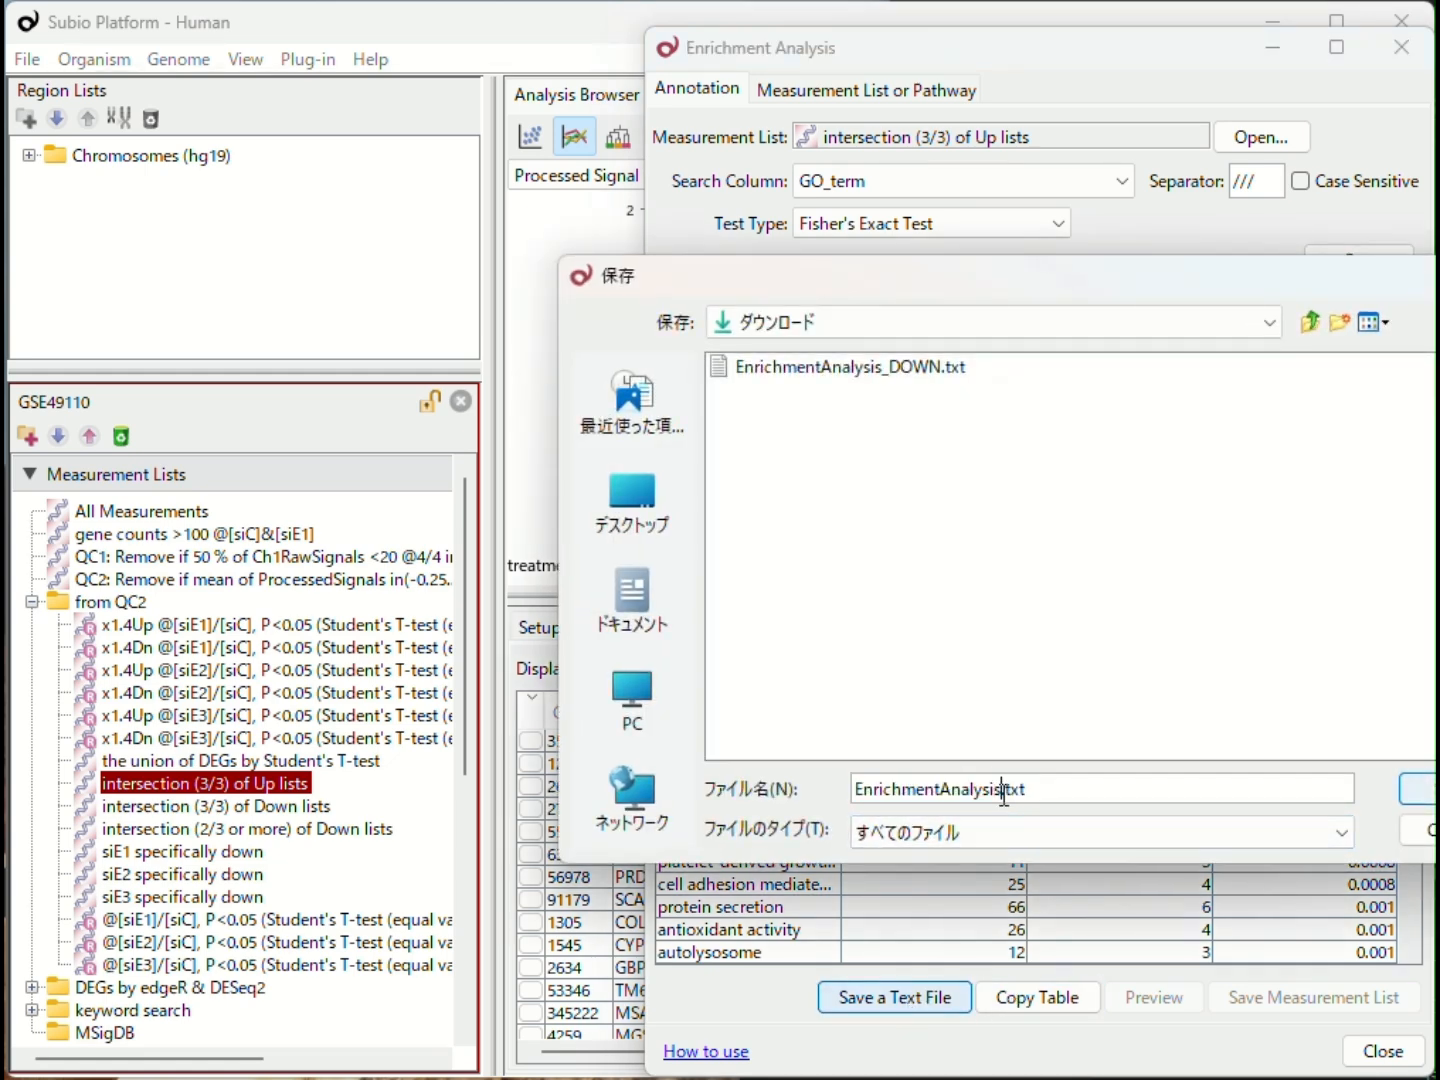
type("_UP")
key("Return")
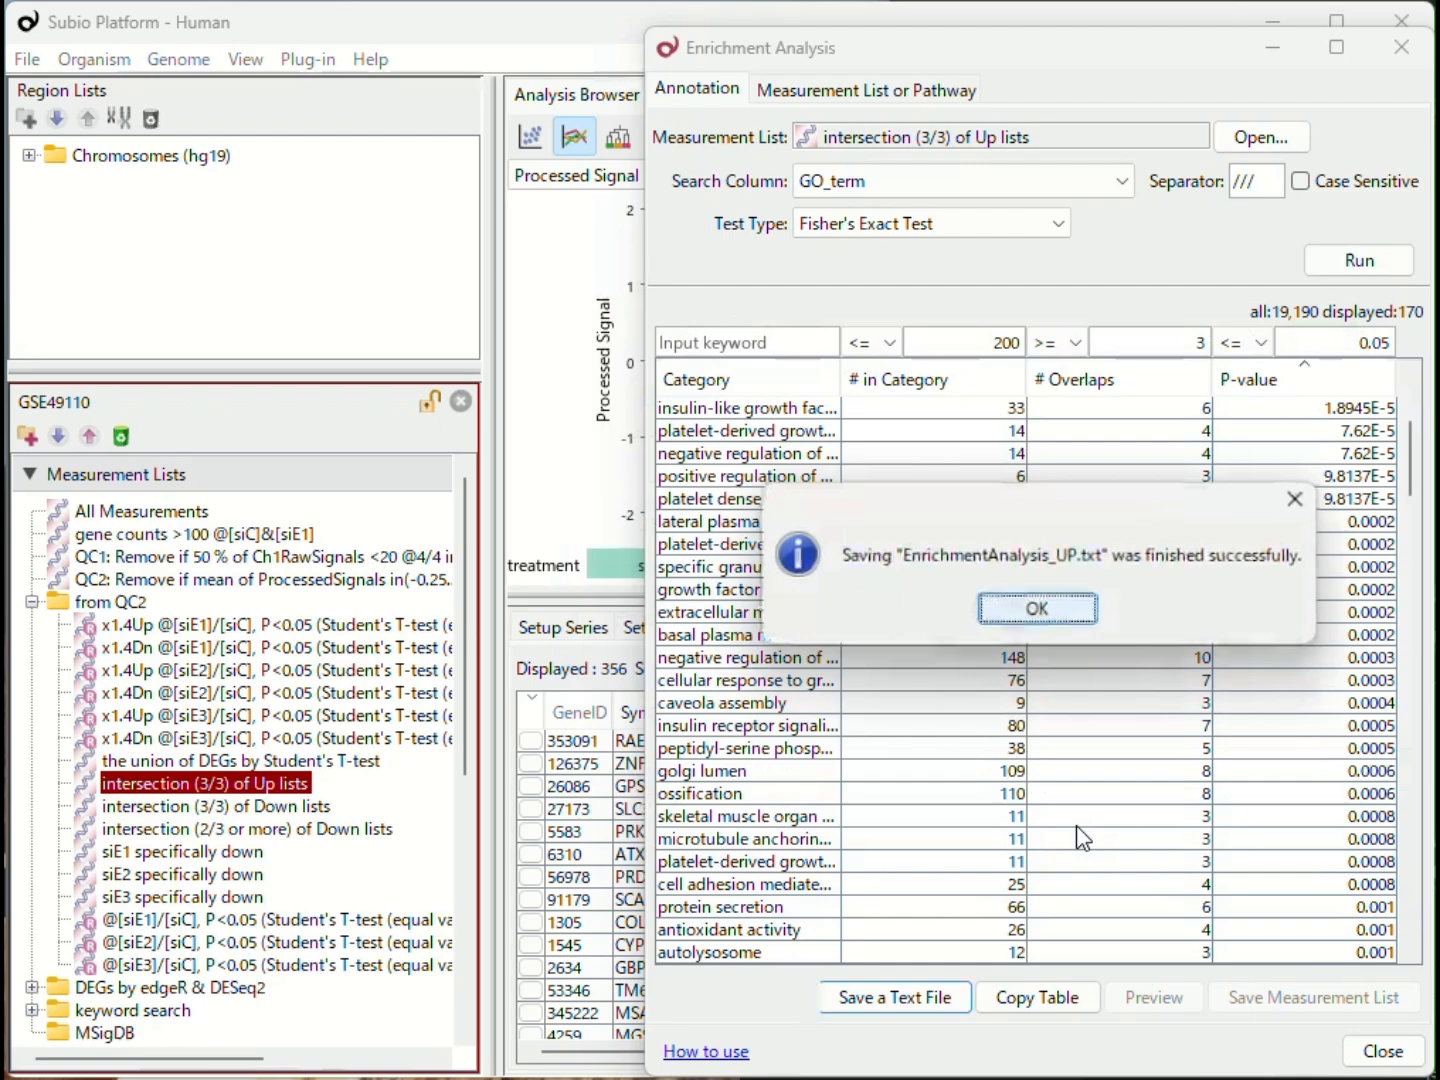
left_click(1060, 610)
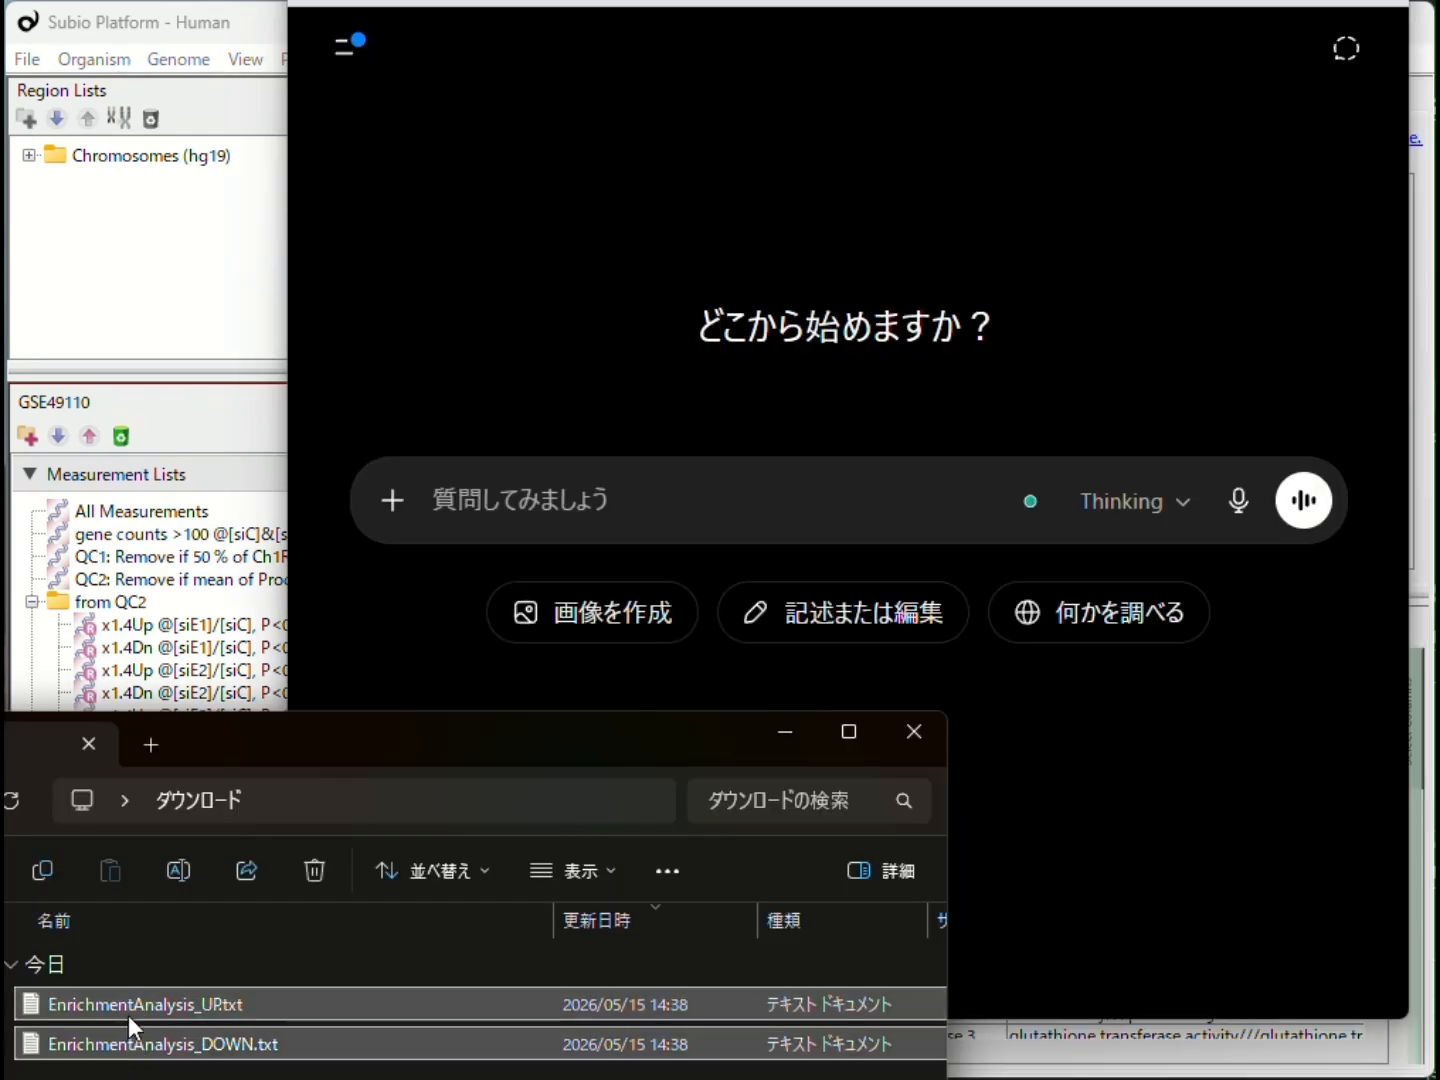
Step: Attach EnrichmentAnalysis_UP.txt and EnrichmentAnalysis_DOWN.txt to a new ChatGPT chat and send the prompt "共通項を出して"
left_click_drag(128, 1014, 862, 482)
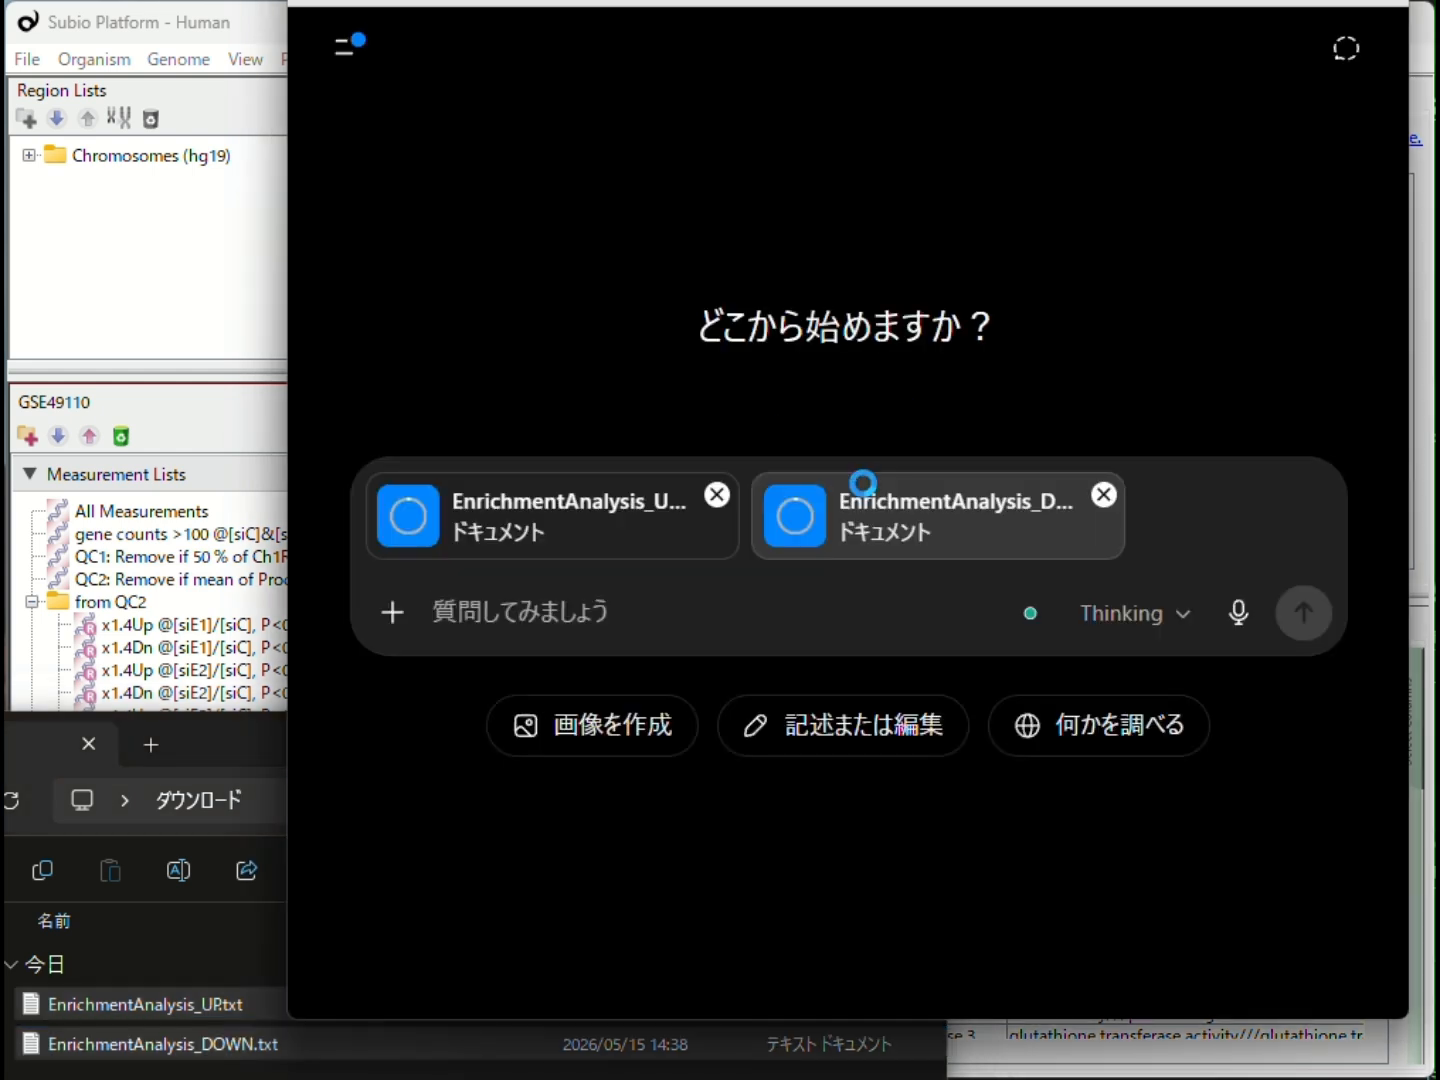
left_click(620, 648)
type("kyoutuukouwodasite")
key("space")
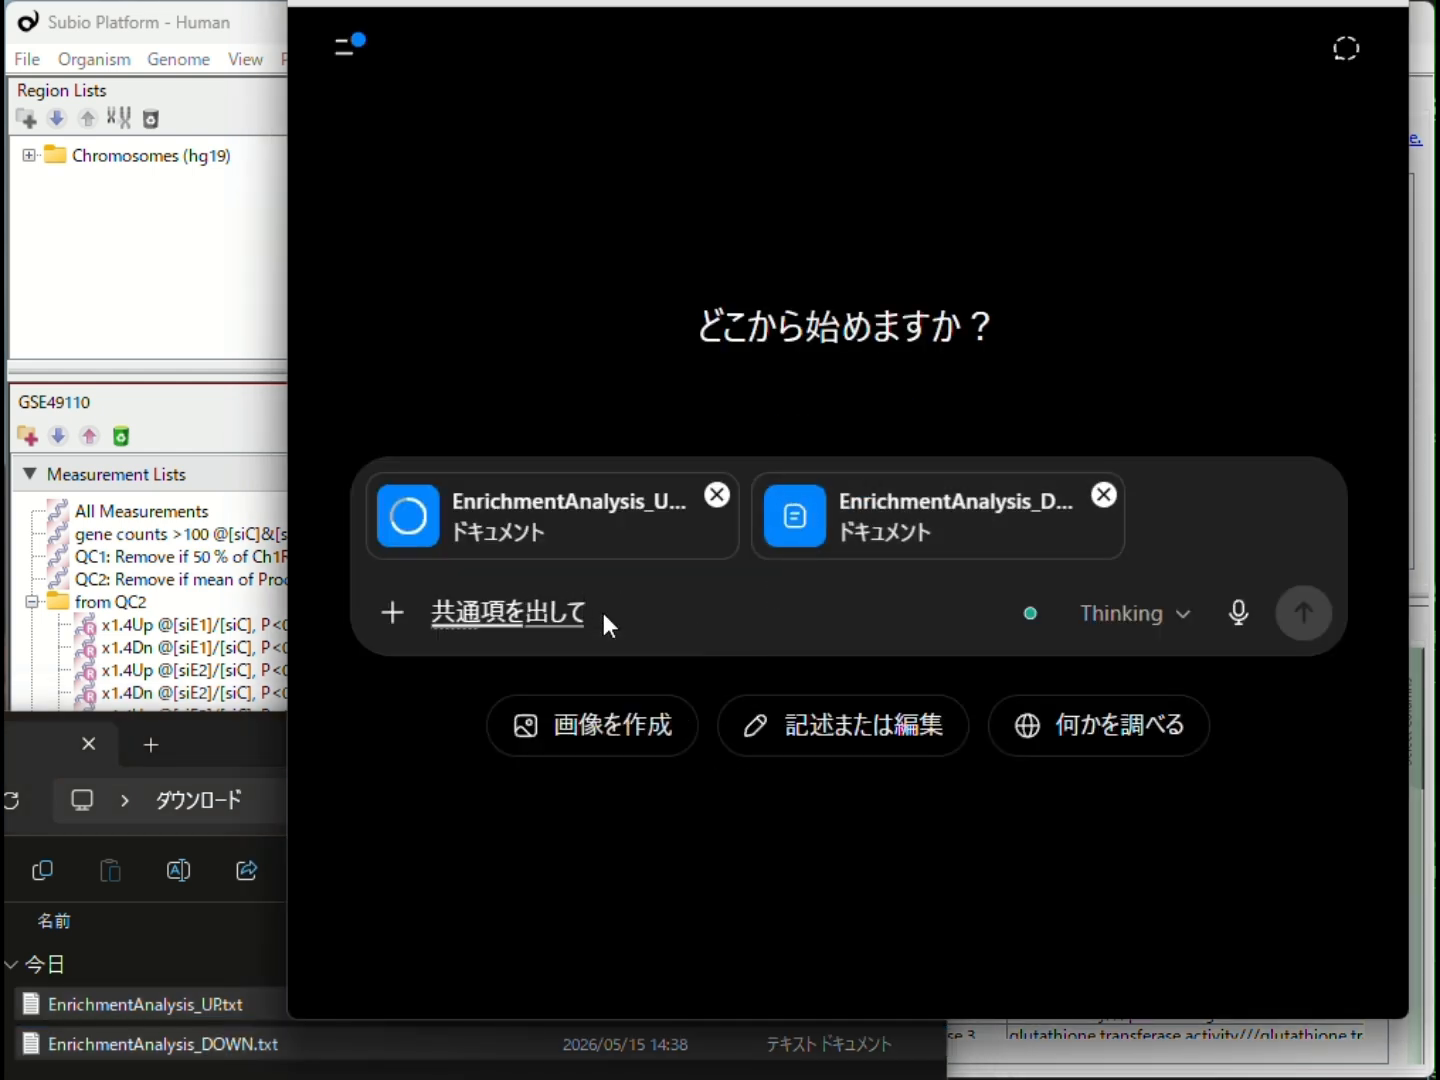
key("Return")
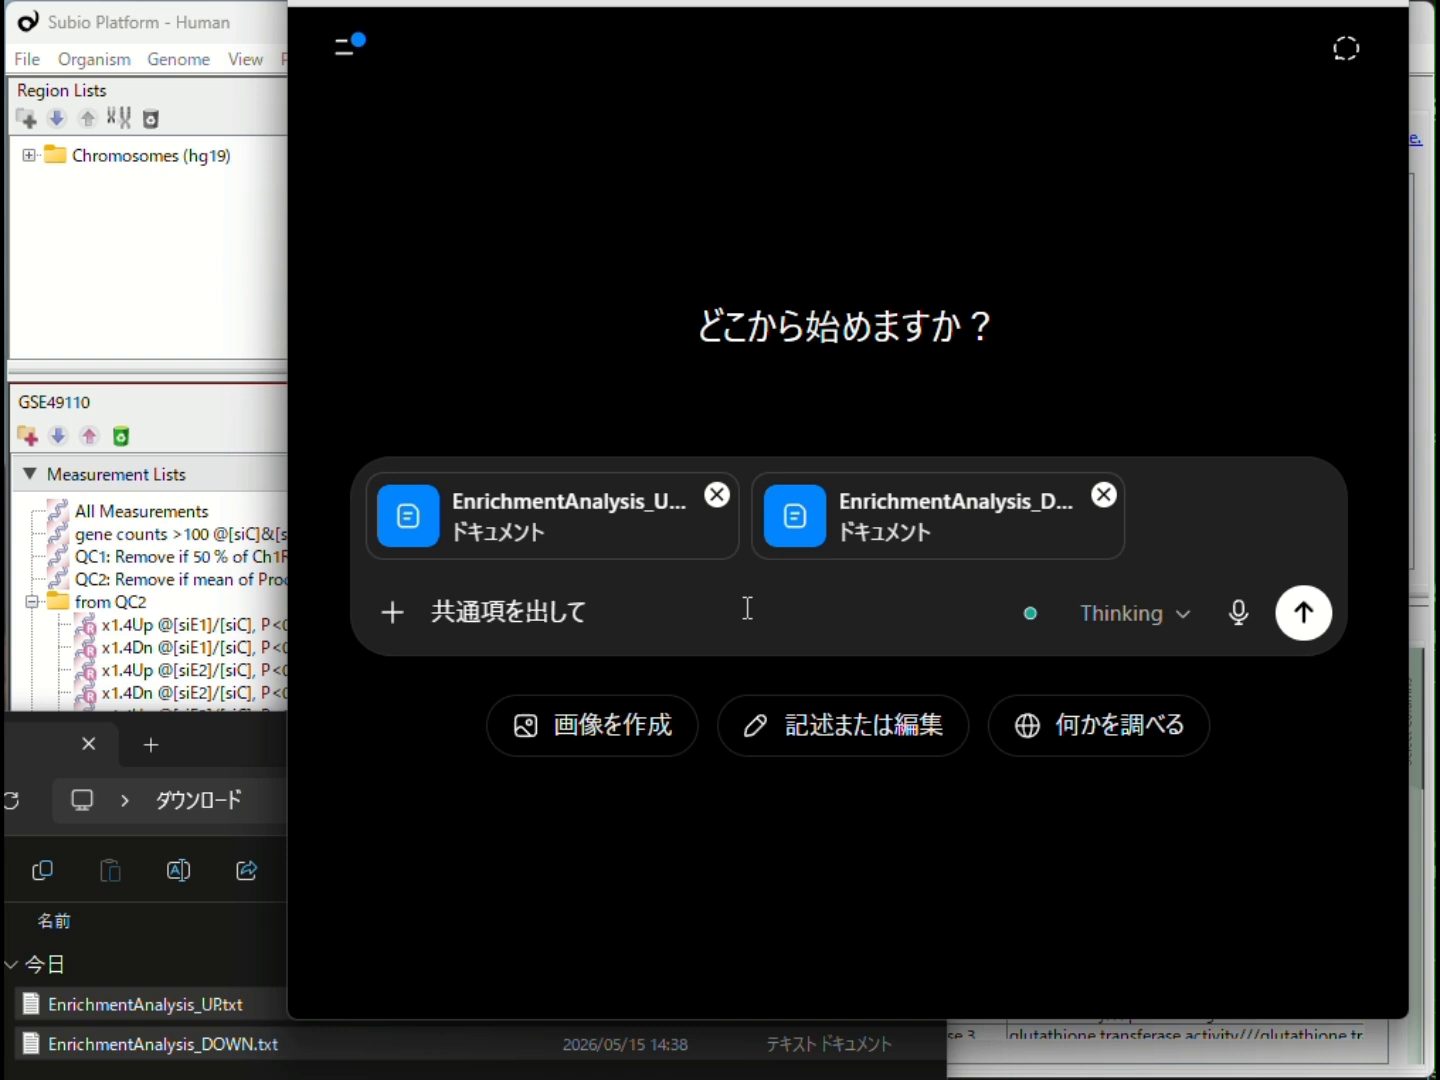
left_click(1307, 606)
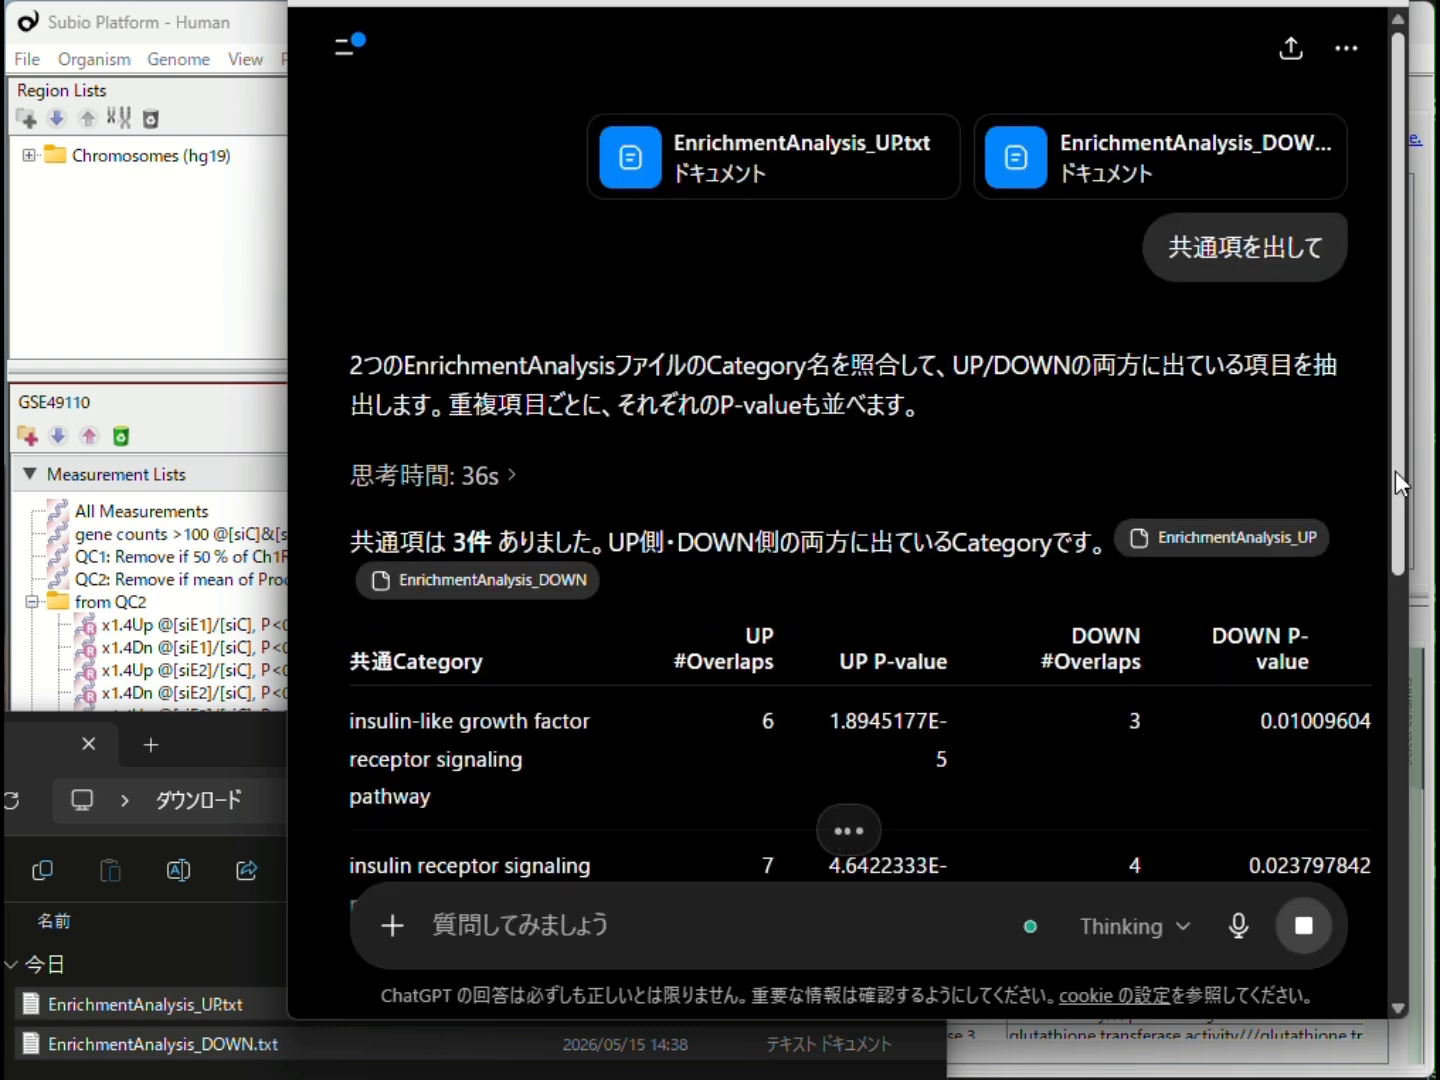
Step: Review ChatGPT's table of common categories, then switch to Subio Platform and display the Insulin signaling pathway in an enlarged view
left_click_drag(1395, 479, 1398, 680)
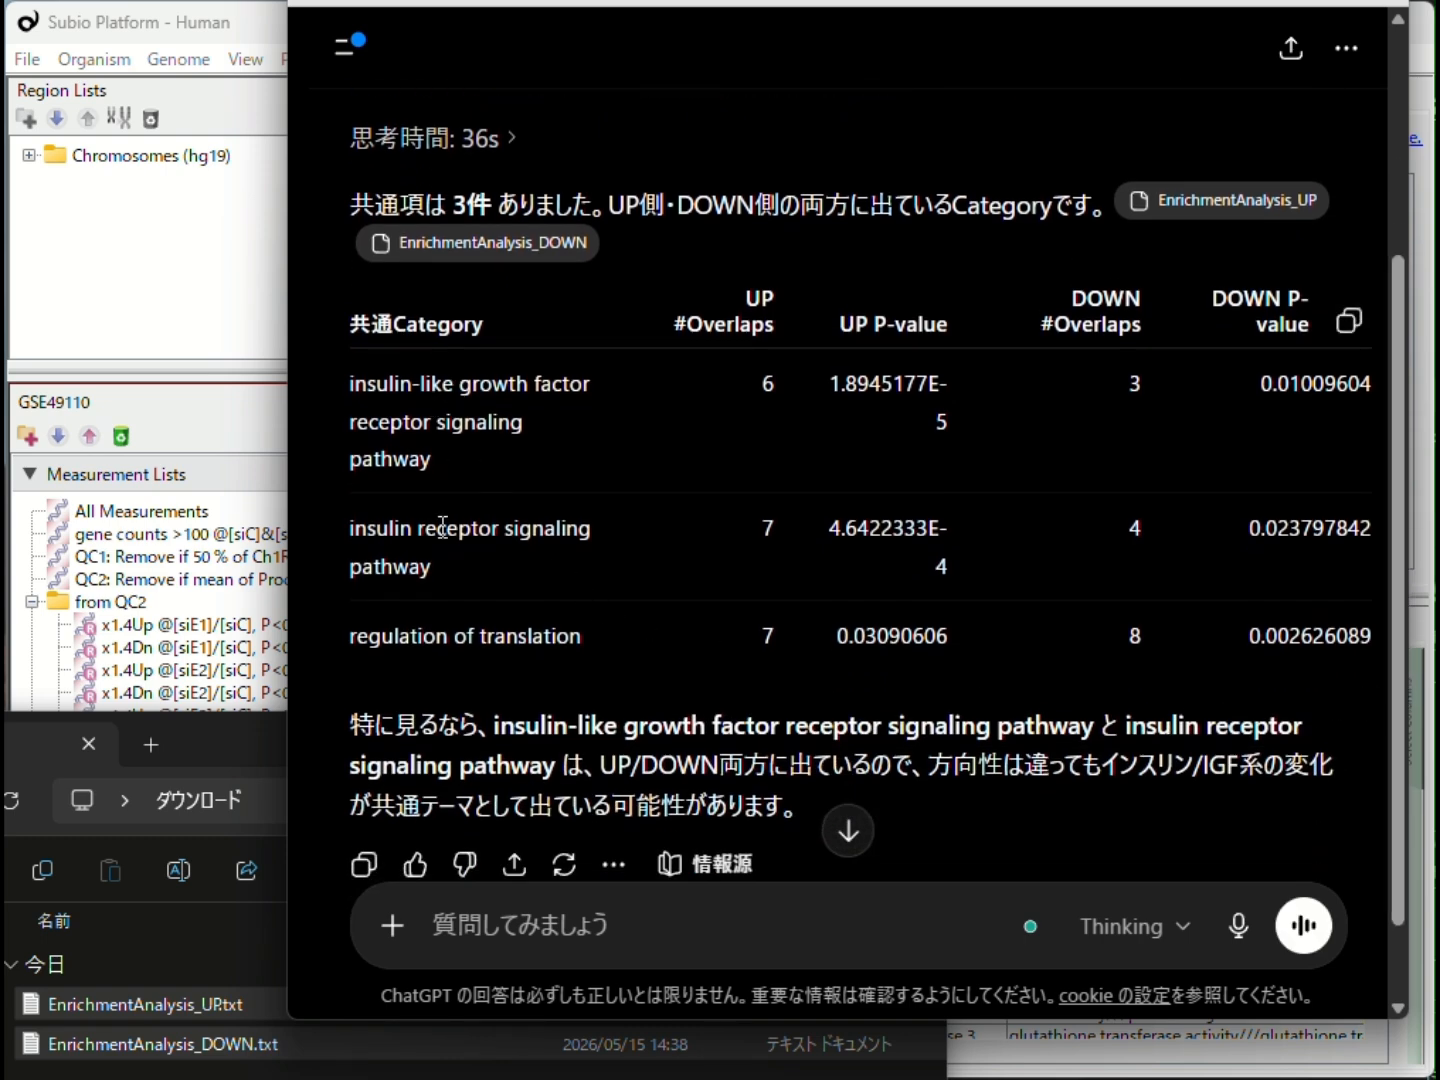
key("alt+Tab")
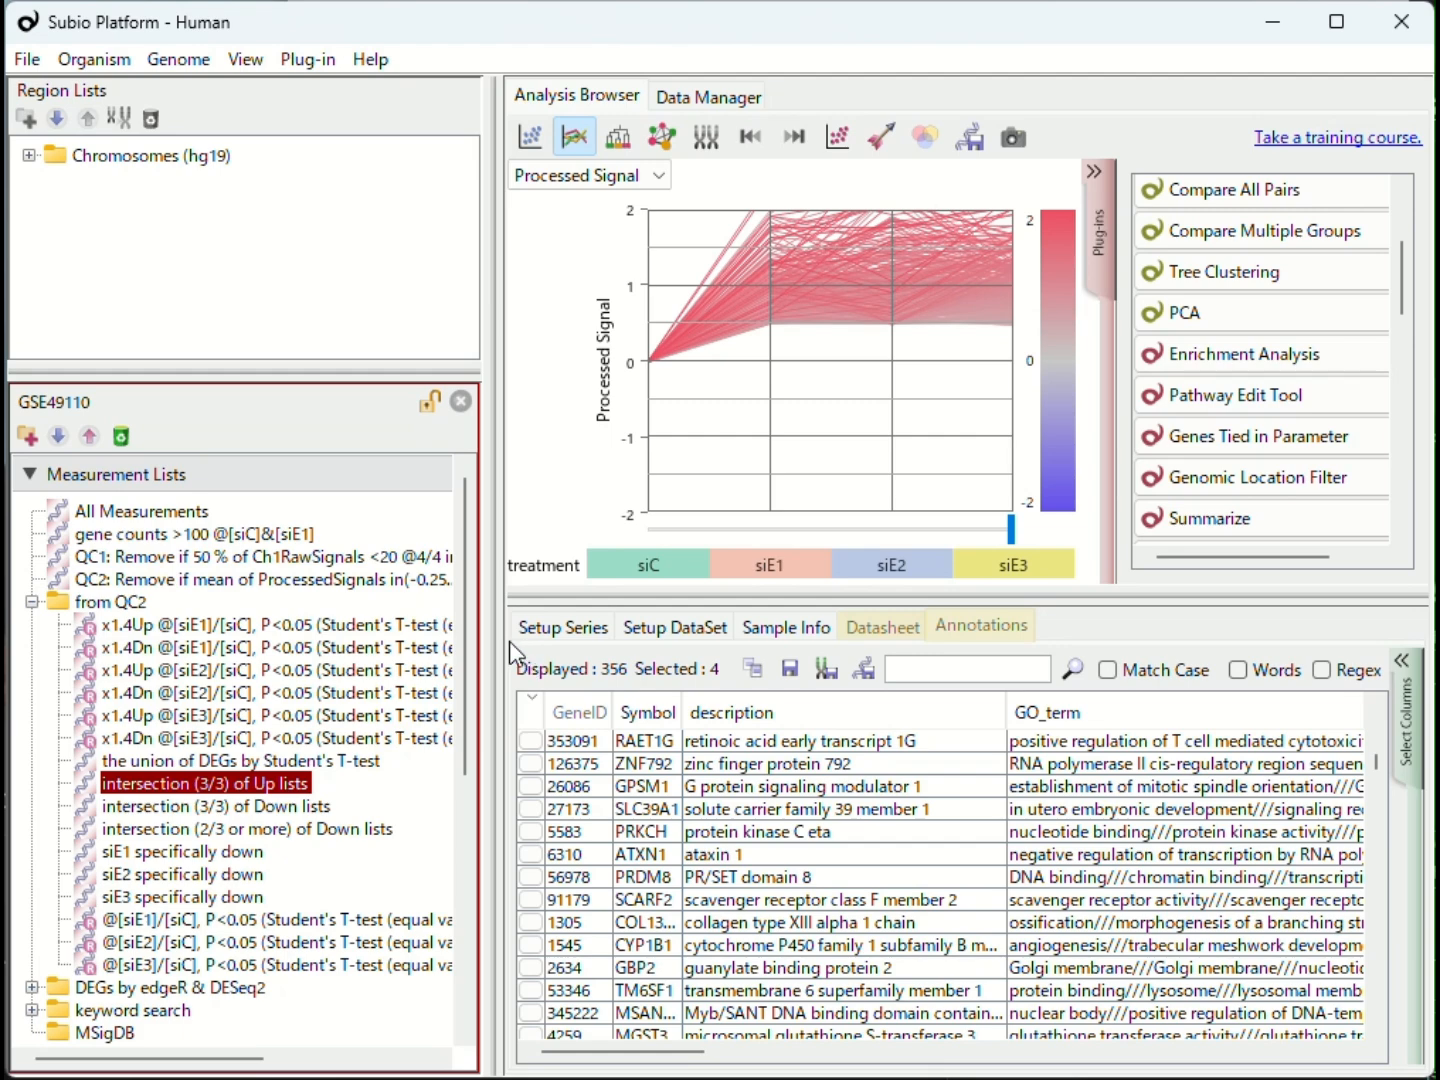
left_click_drag(465, 614, 461, 903)
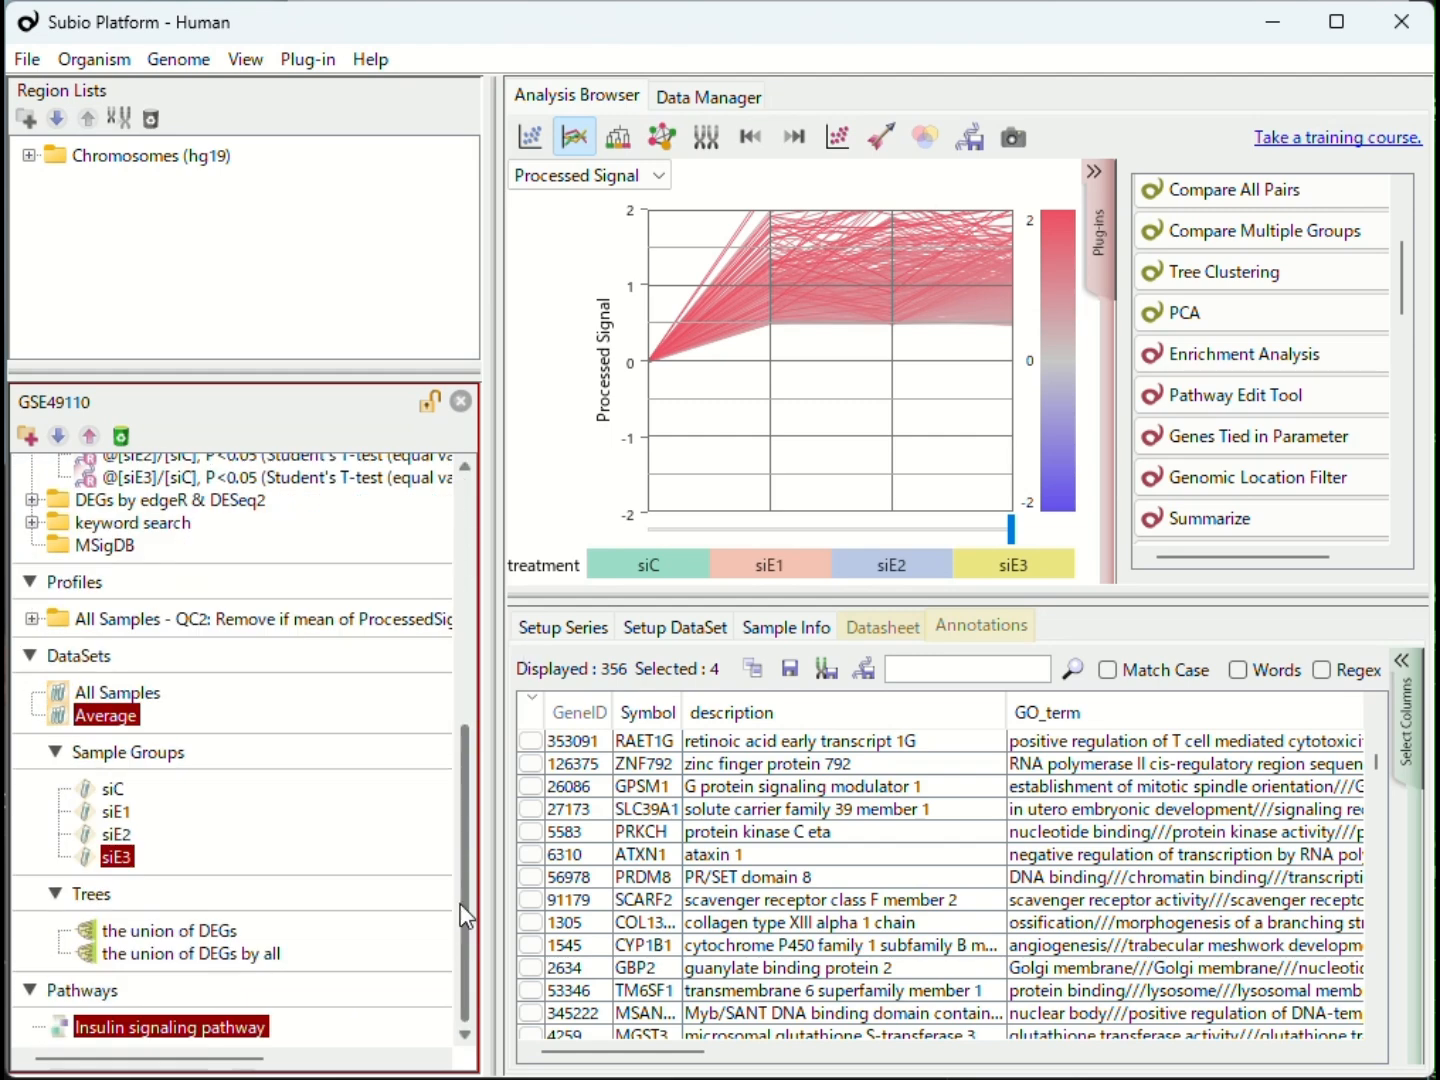
left_click(163, 1031)
left_click(660, 136)
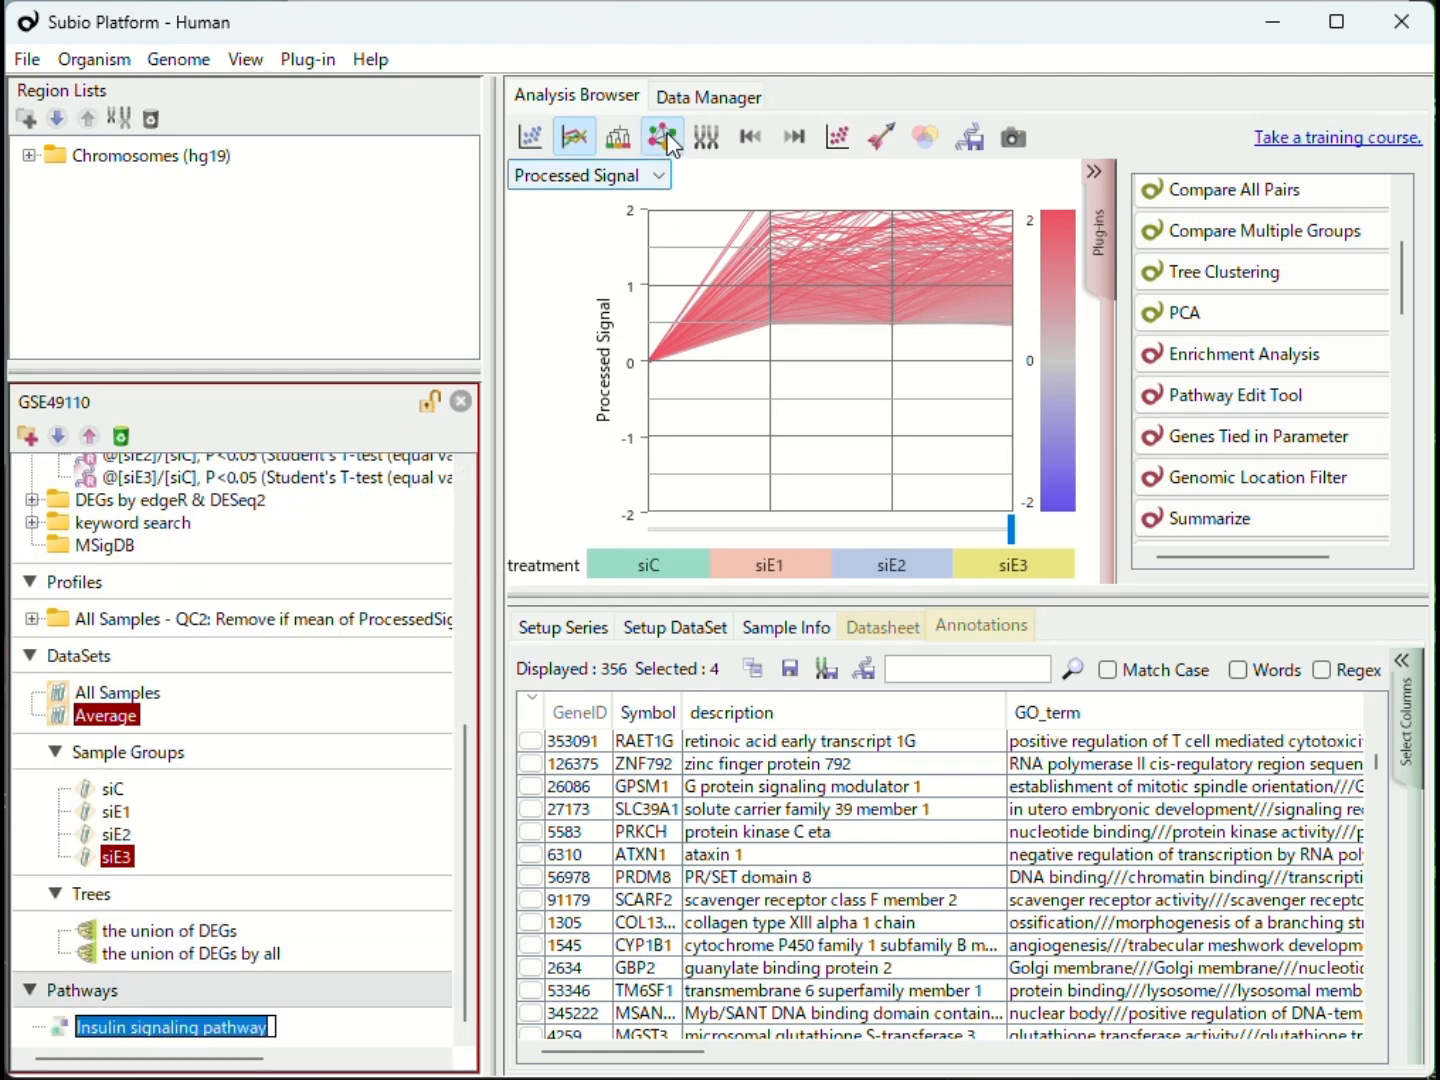
left_click(1089, 239)
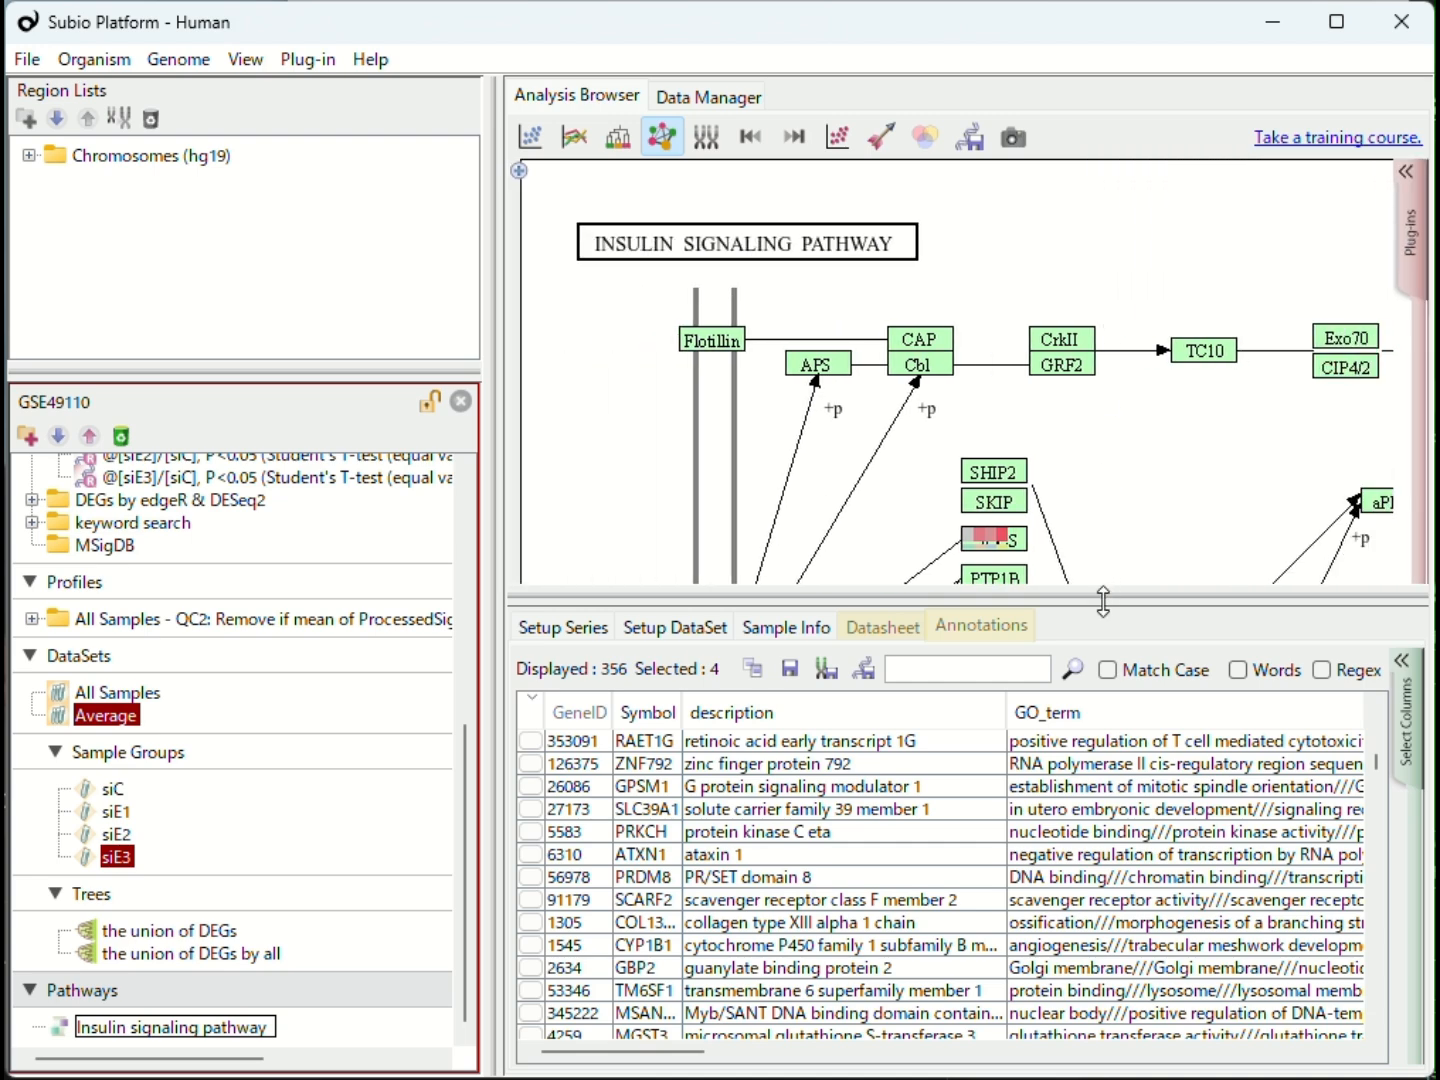
left_click_drag(1103, 600, 1086, 985)
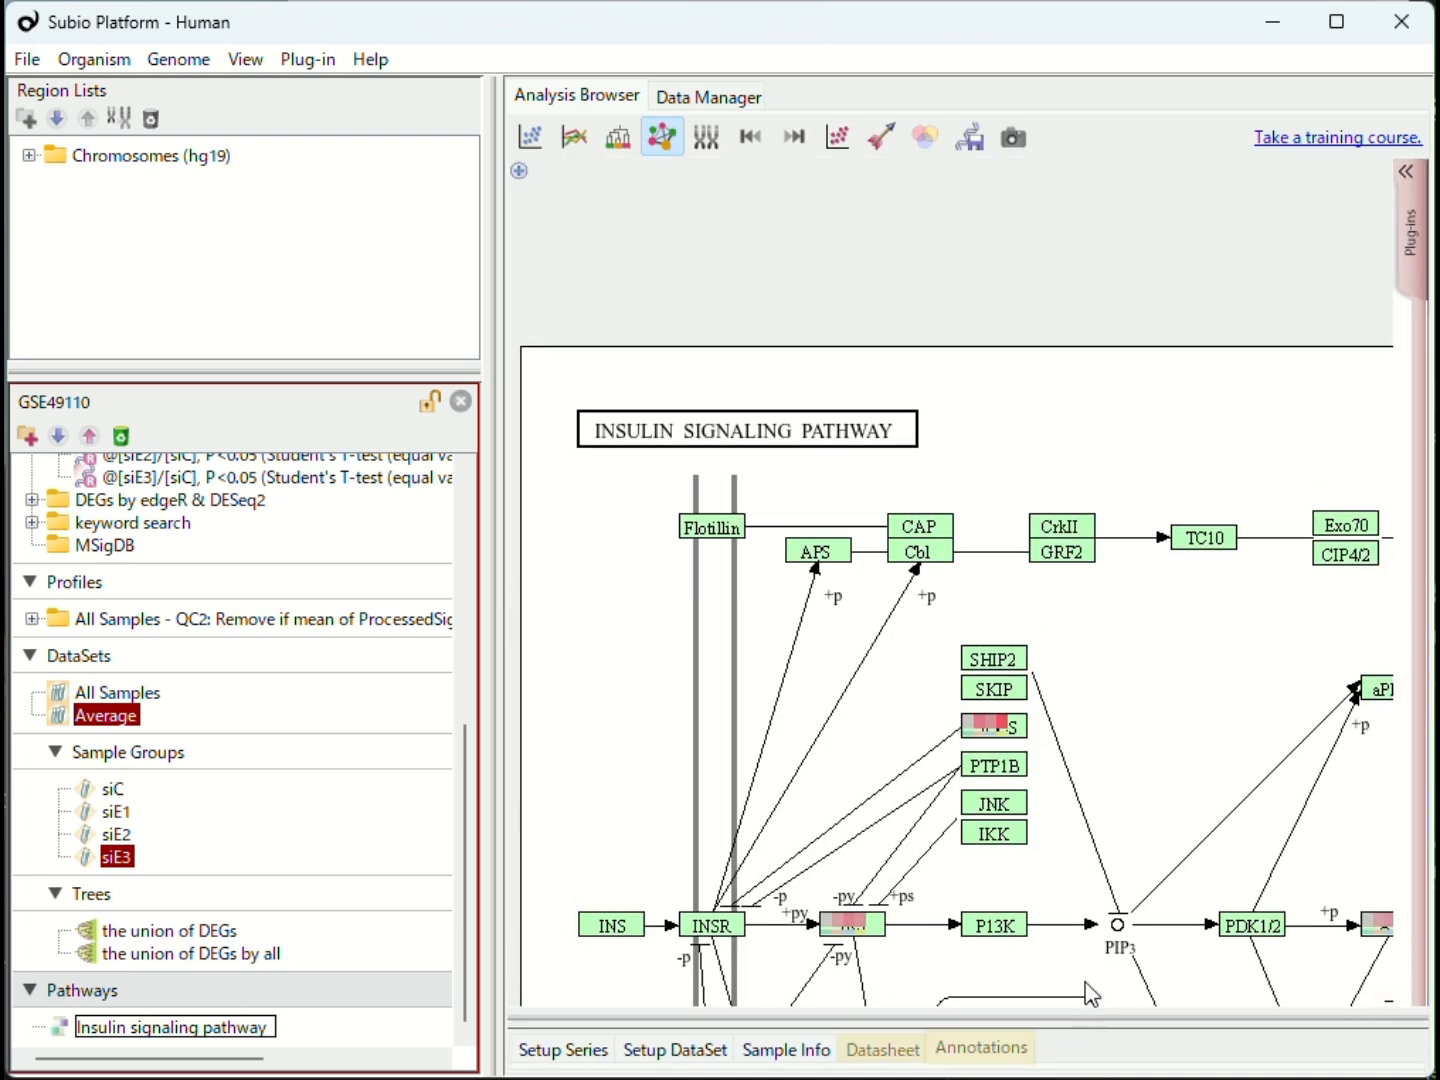
Step: Zoom out the Insulin signaling pathway map and centre it so most of the pathway fits in view
left_click(519, 171)
left_click(648, 360)
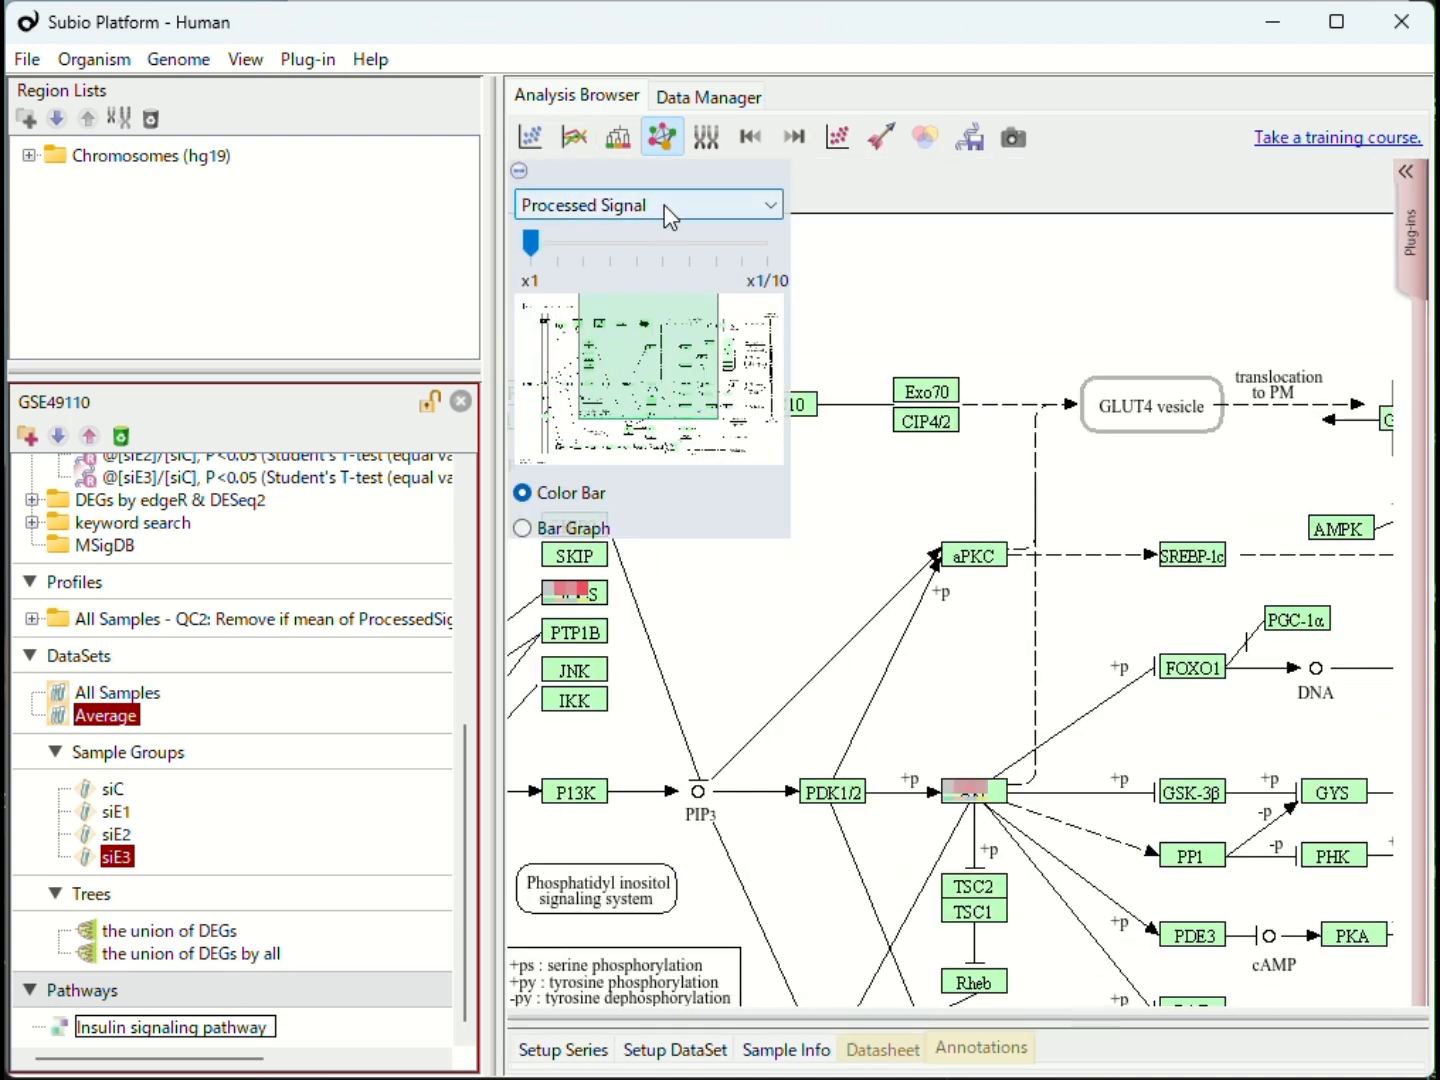
left_click(627, 248)
left_click(661, 249)
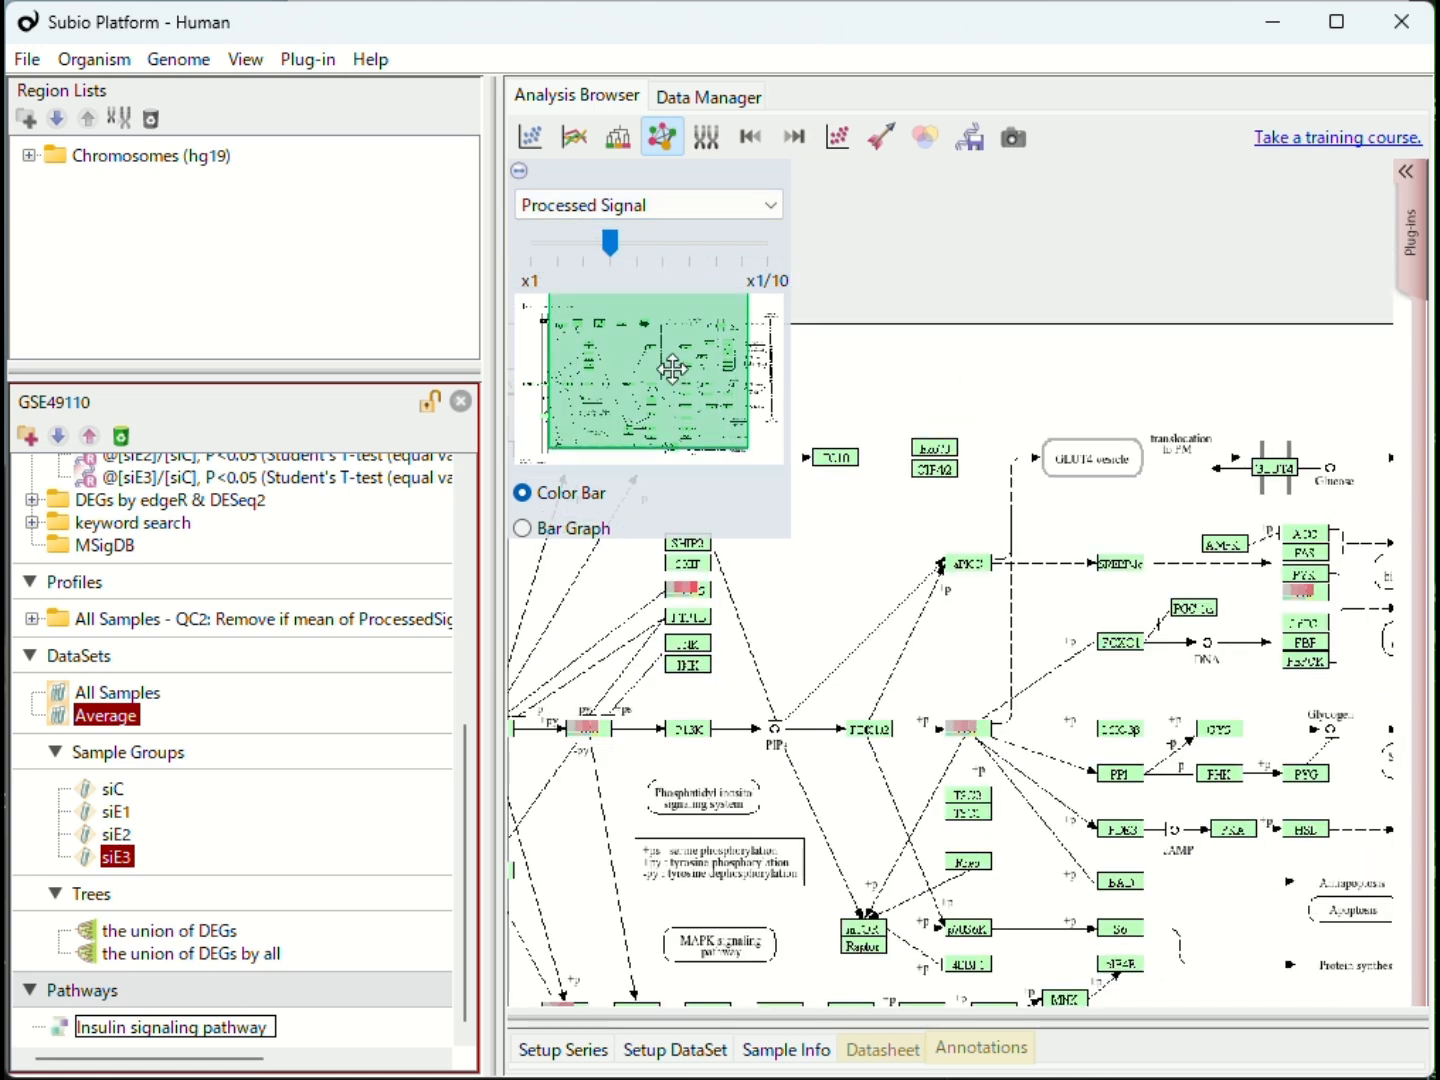
left_click_drag(671, 369, 680, 375)
left_click(655, 250)
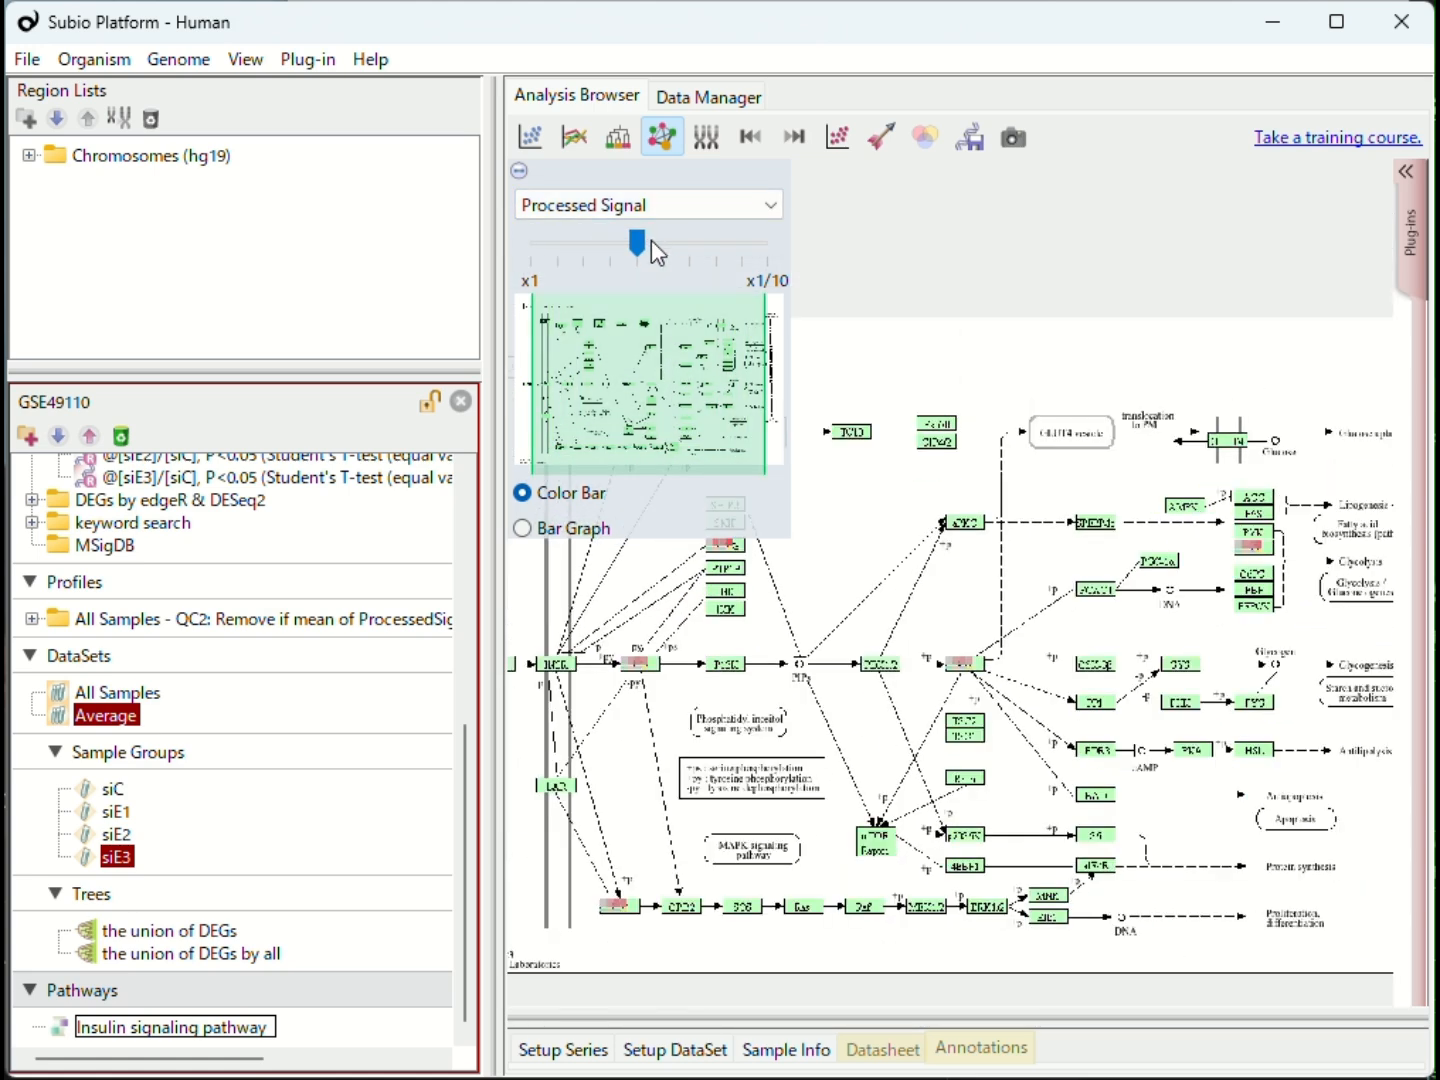
left_click(519, 171)
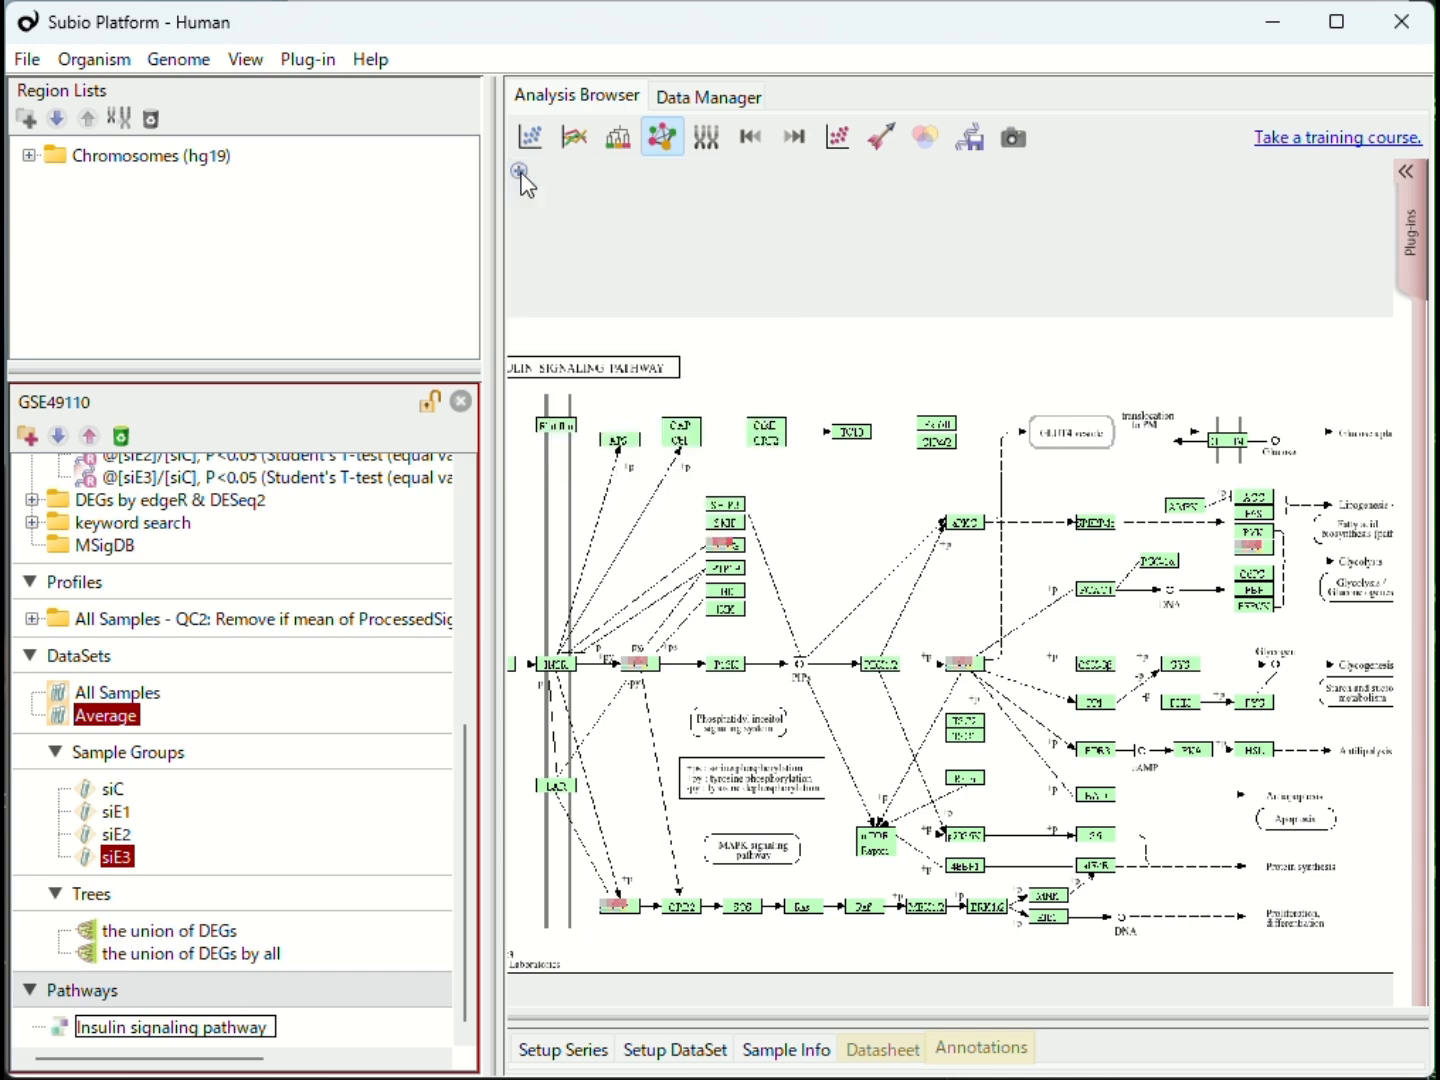
Step: Compare "intersection (3/3) of Up lists" with "intersection (2/3 or more) of Down lists" on the pathway map
scroll(241, 644, "up", 4)
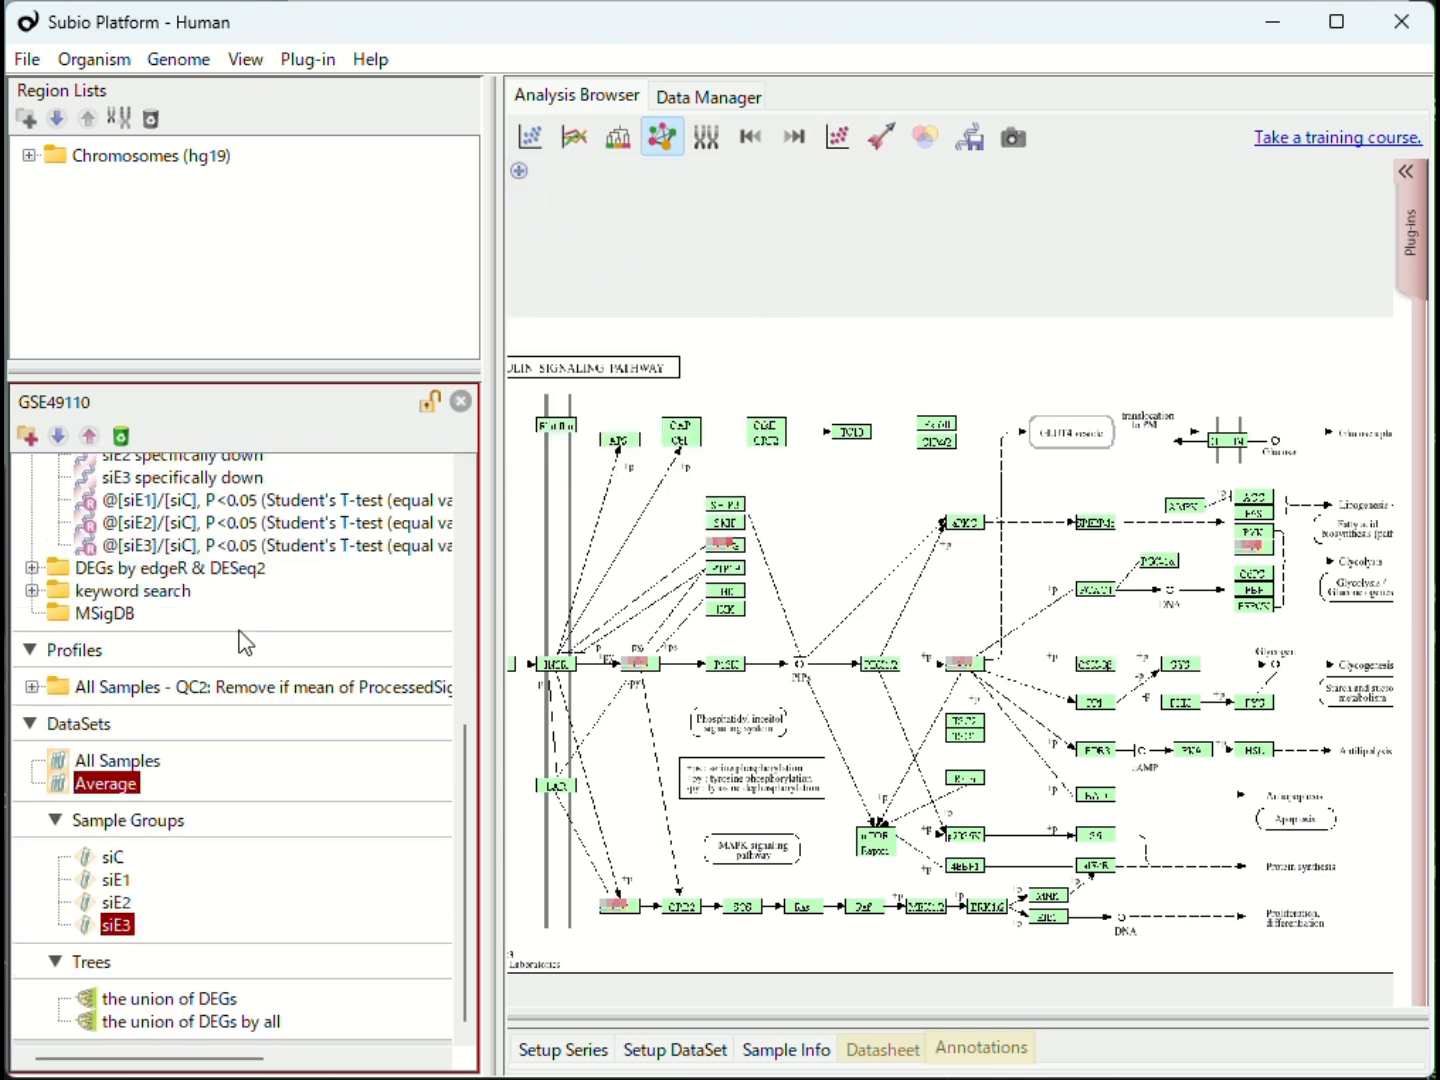
left_click(210, 568)
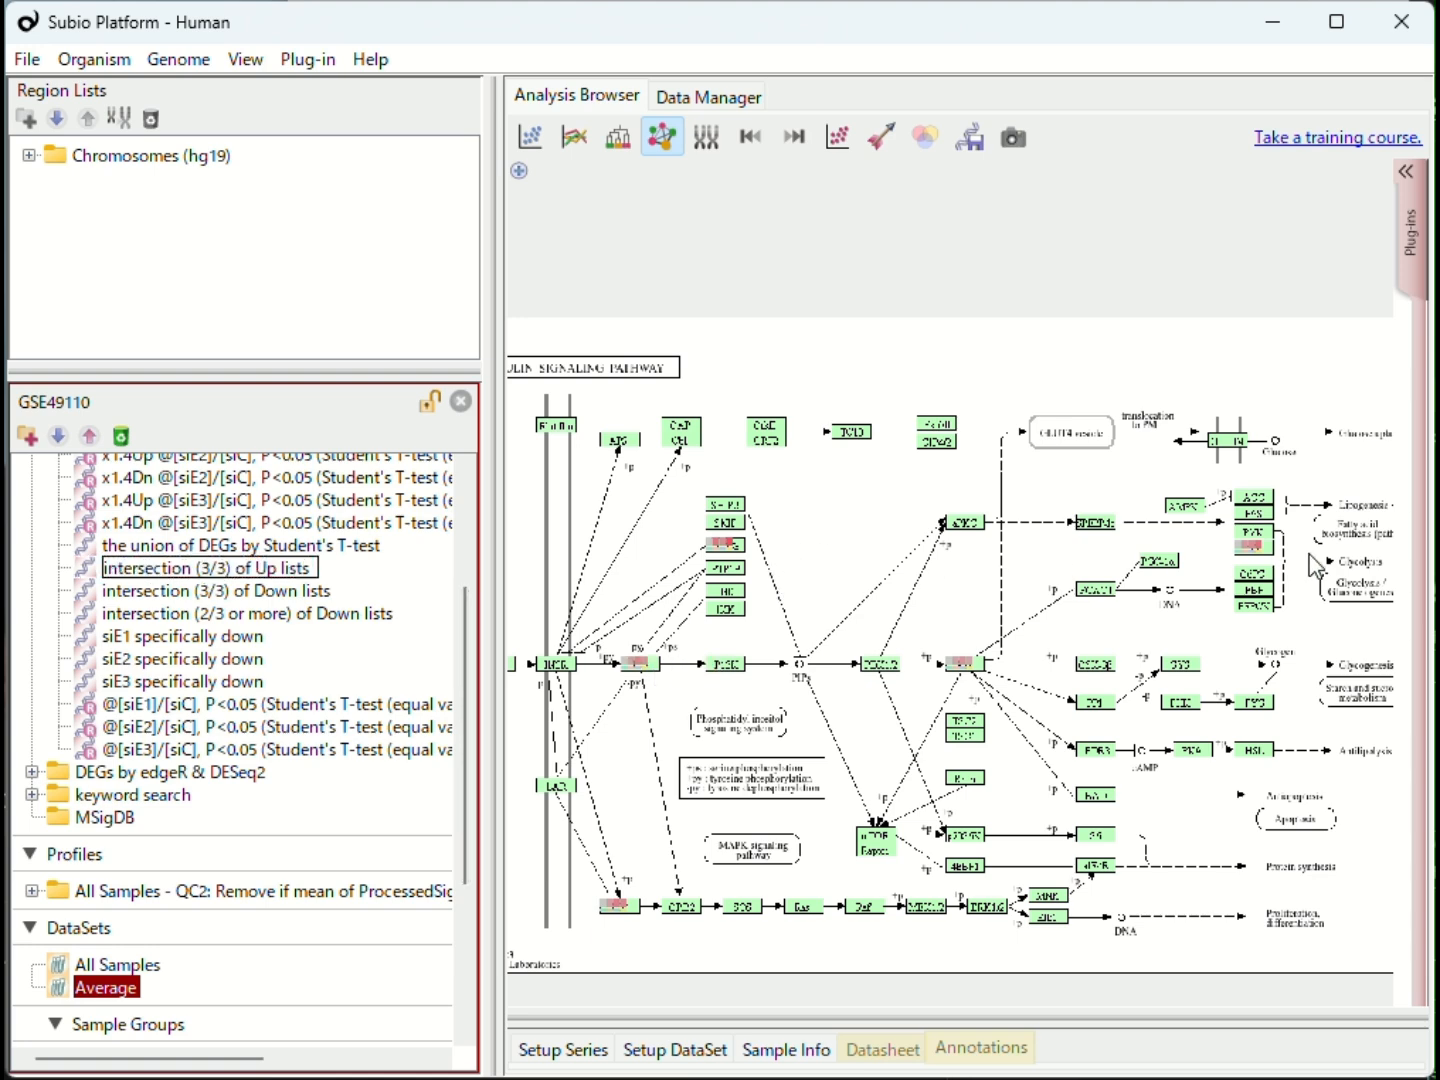
left_click(259, 616)
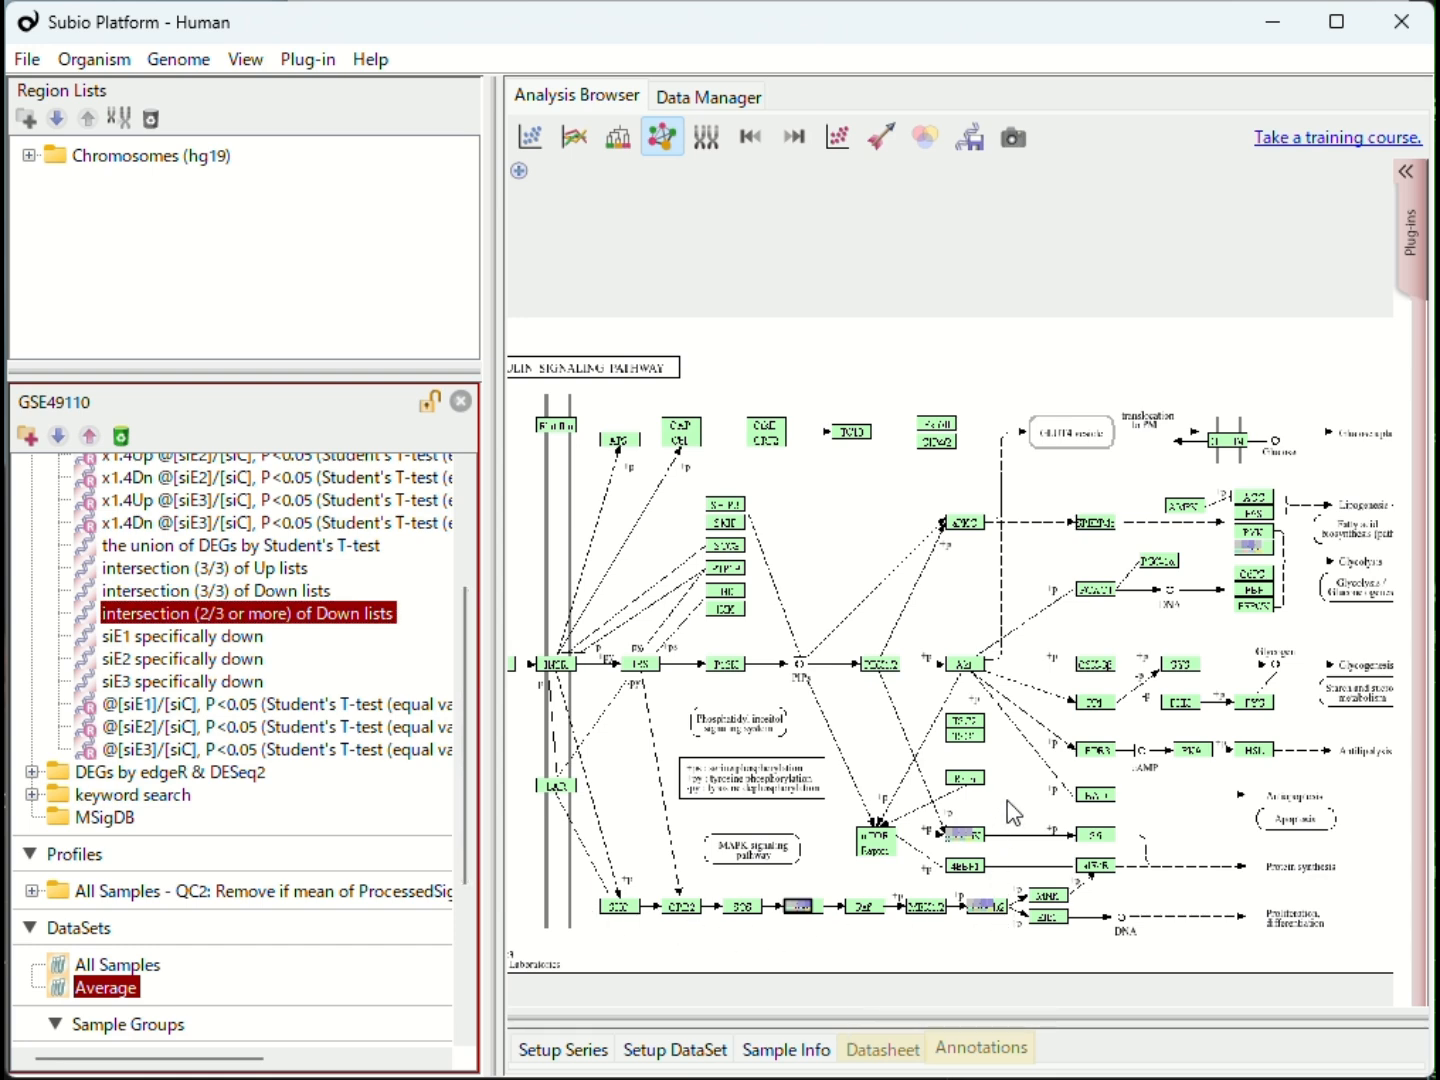
left_click_drag(775, 801, 1044, 951)
left_click_drag(958, 1016, 1010, 823)
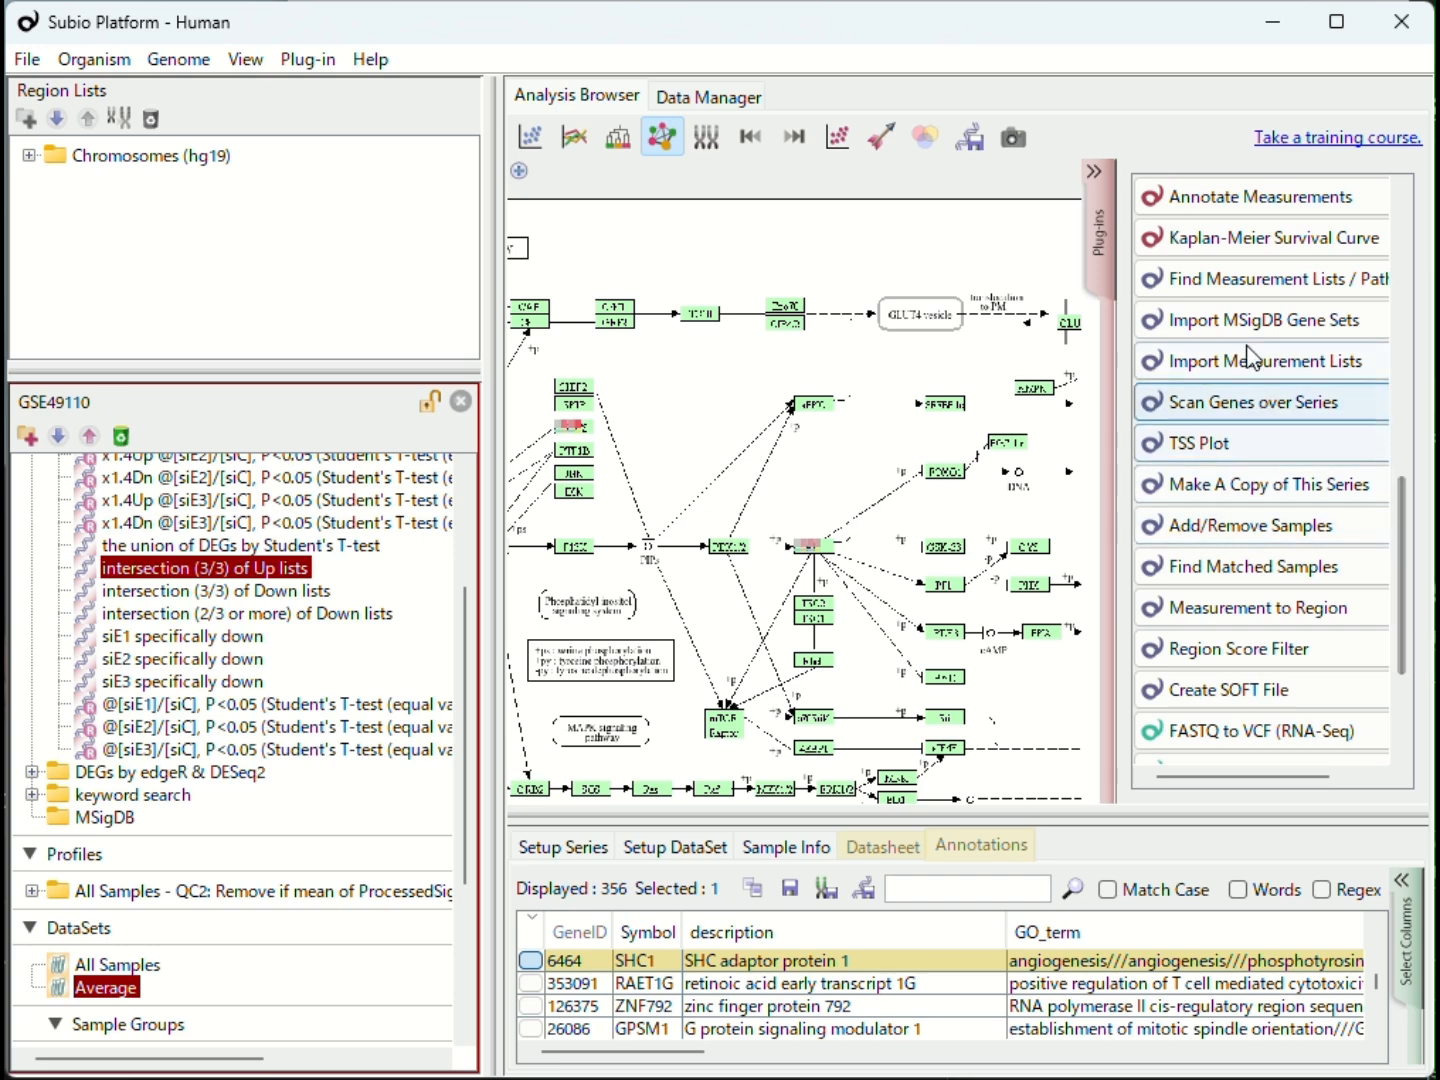
Step: Start Import MSigDB Gene Sets and open the human hallmark collection from the GSEA site's Molecular Signatures Database page
left_click(1250, 325)
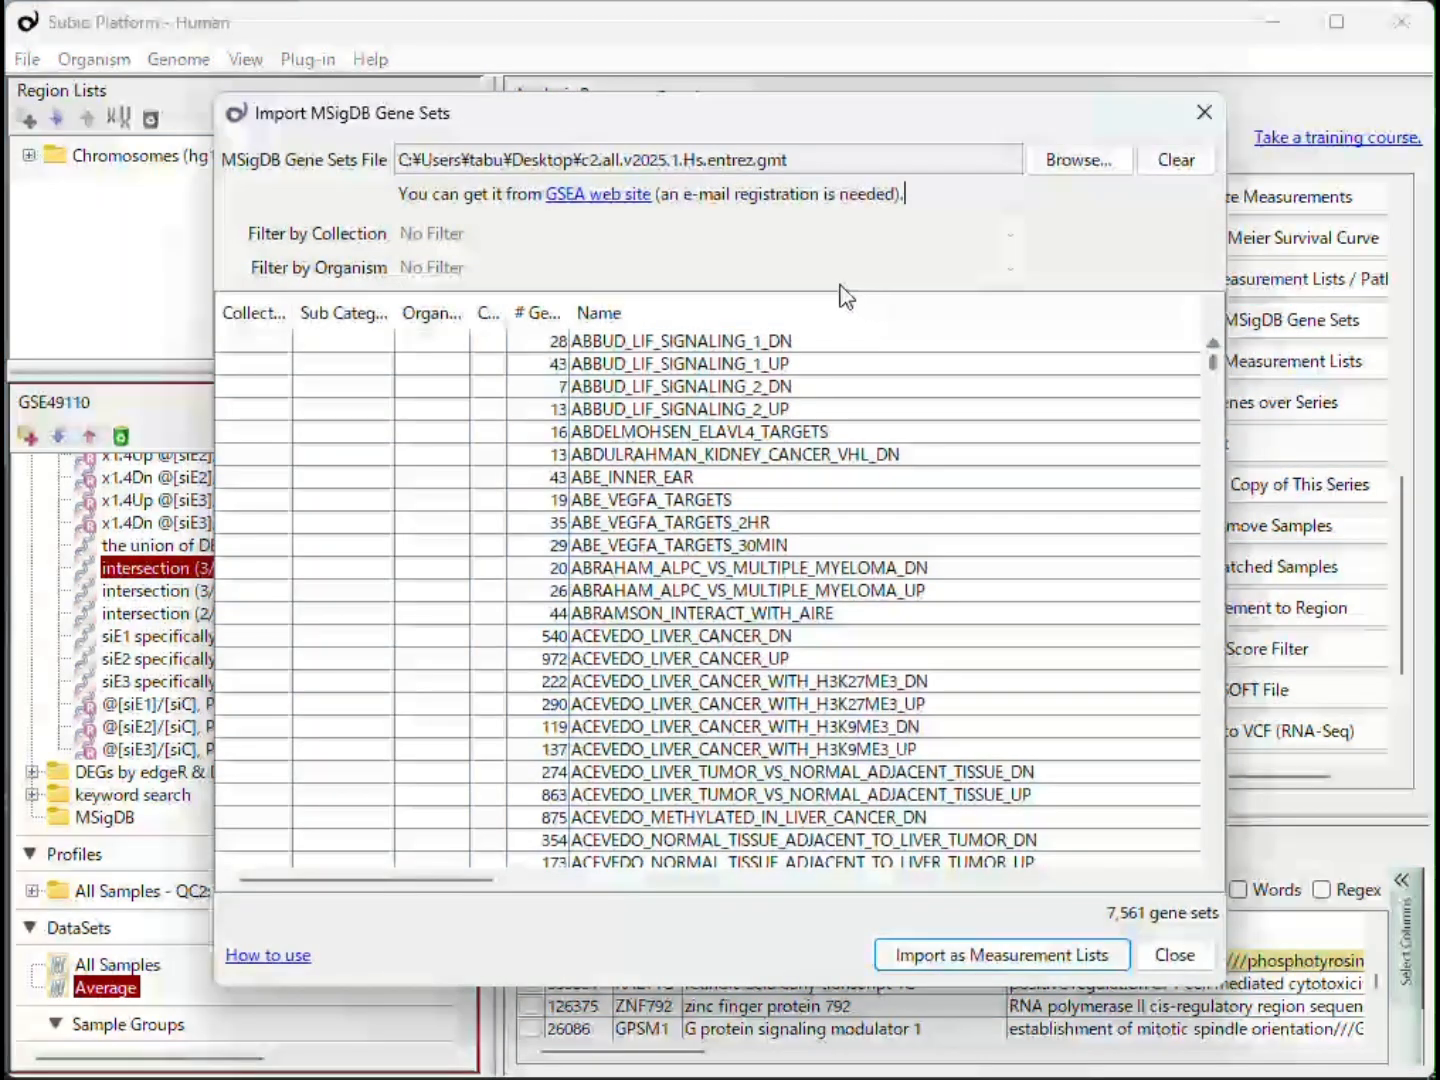
left_click(580, 195)
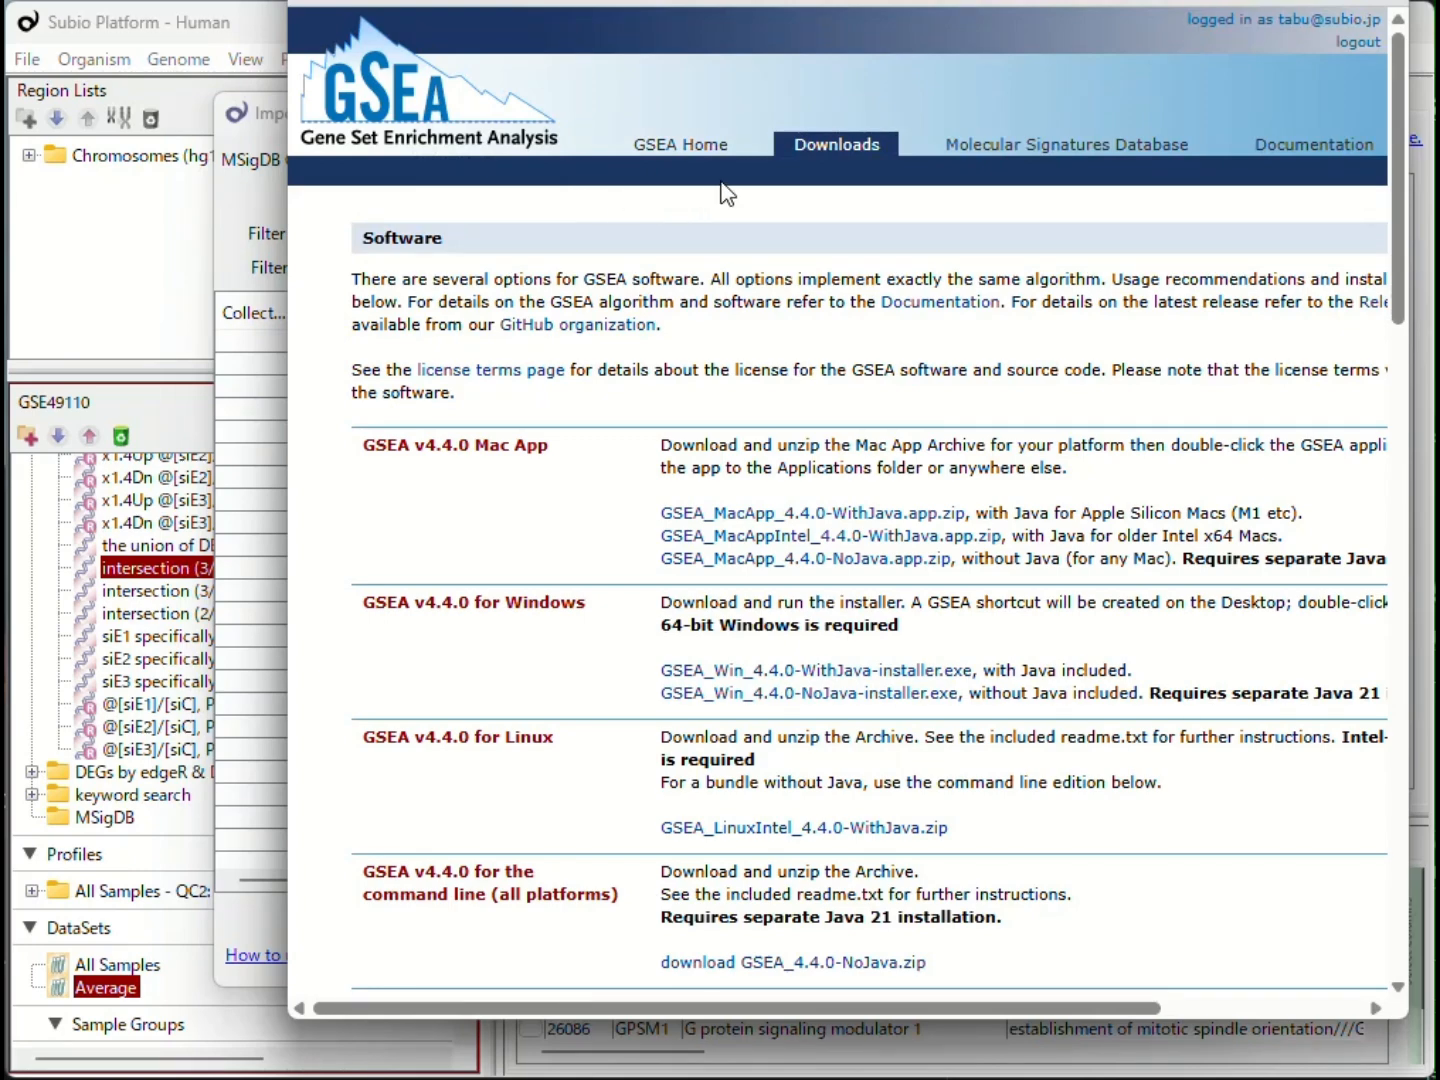
left_click(987, 168)
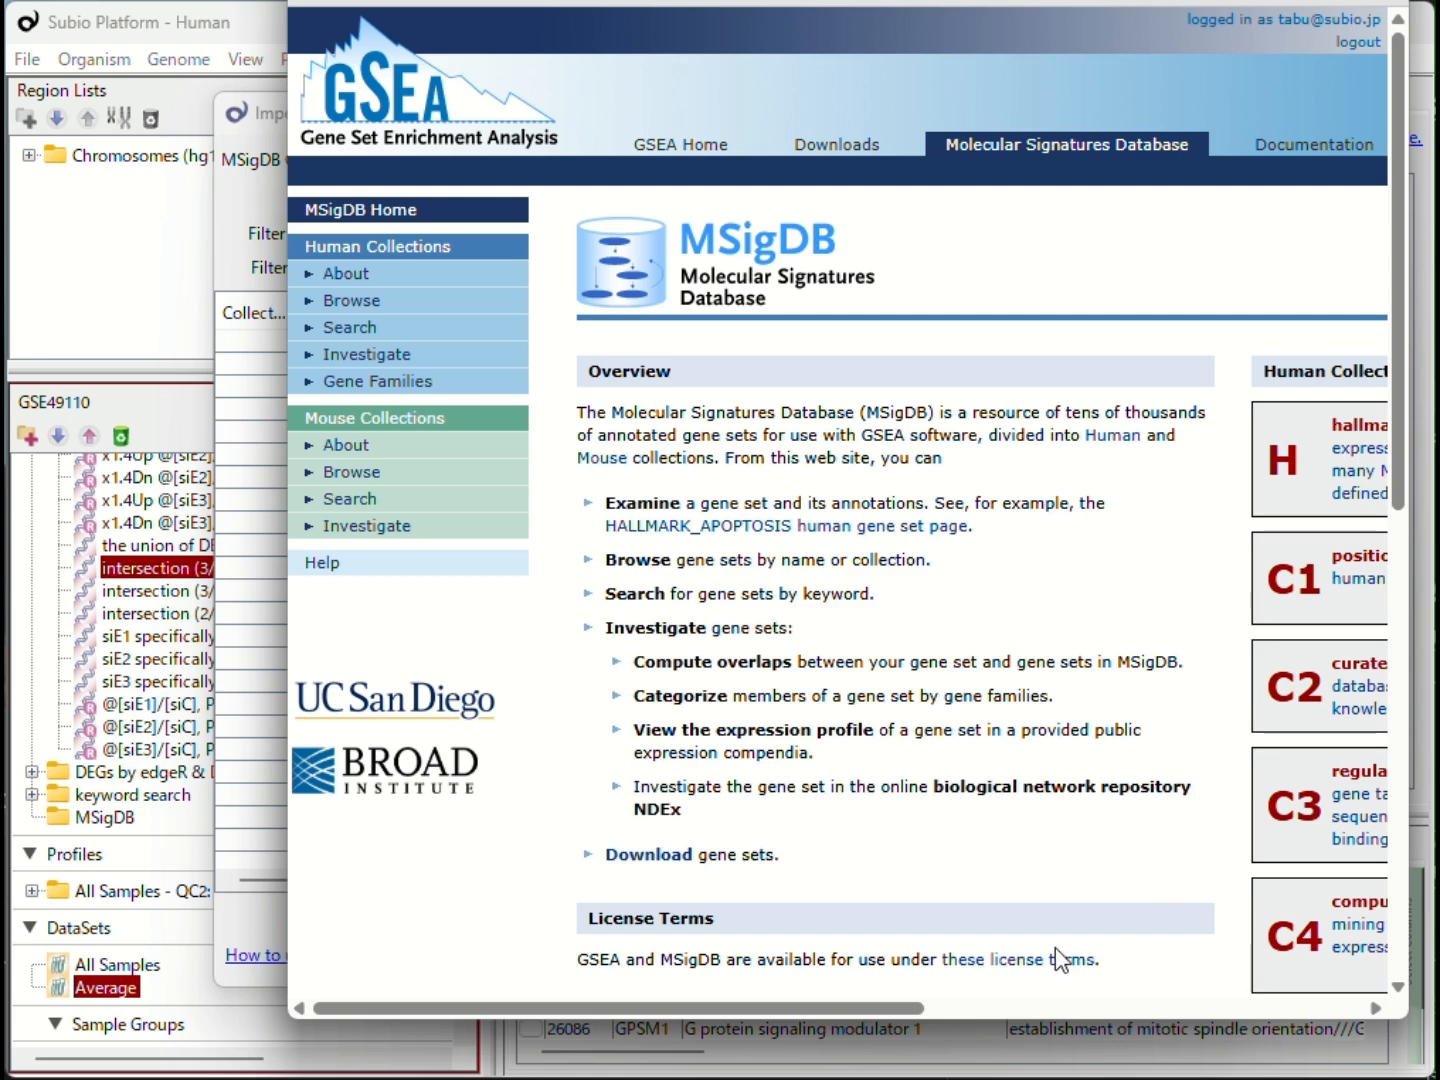
left_click_drag(889, 1009, 1083, 1011)
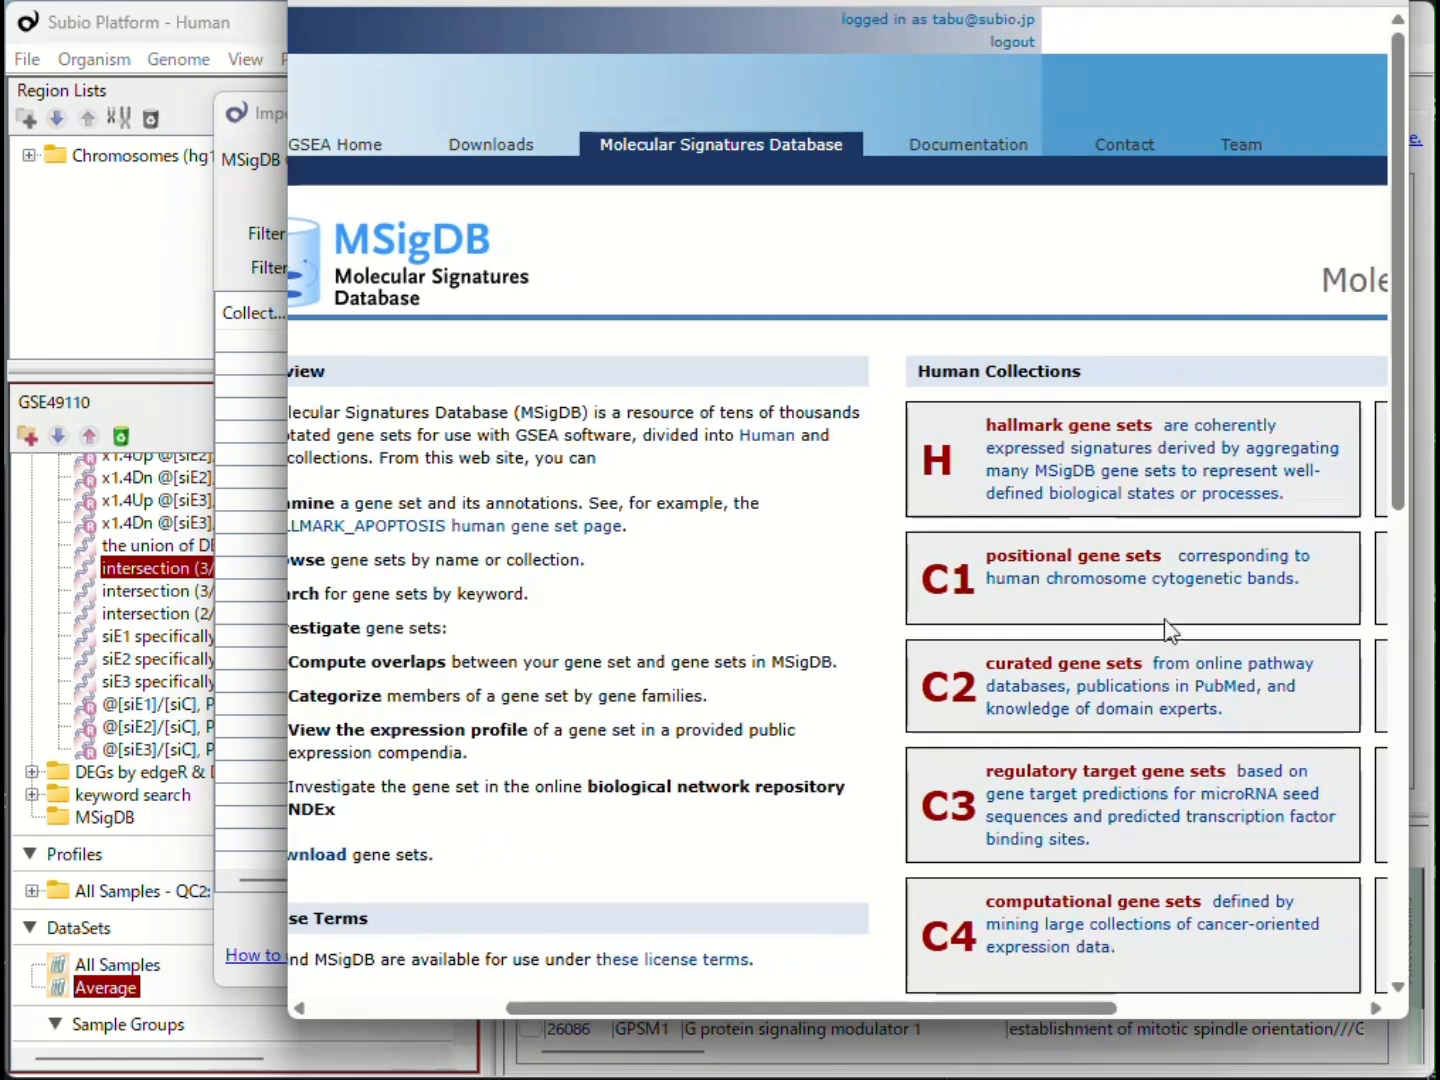
left_click(1166, 498)
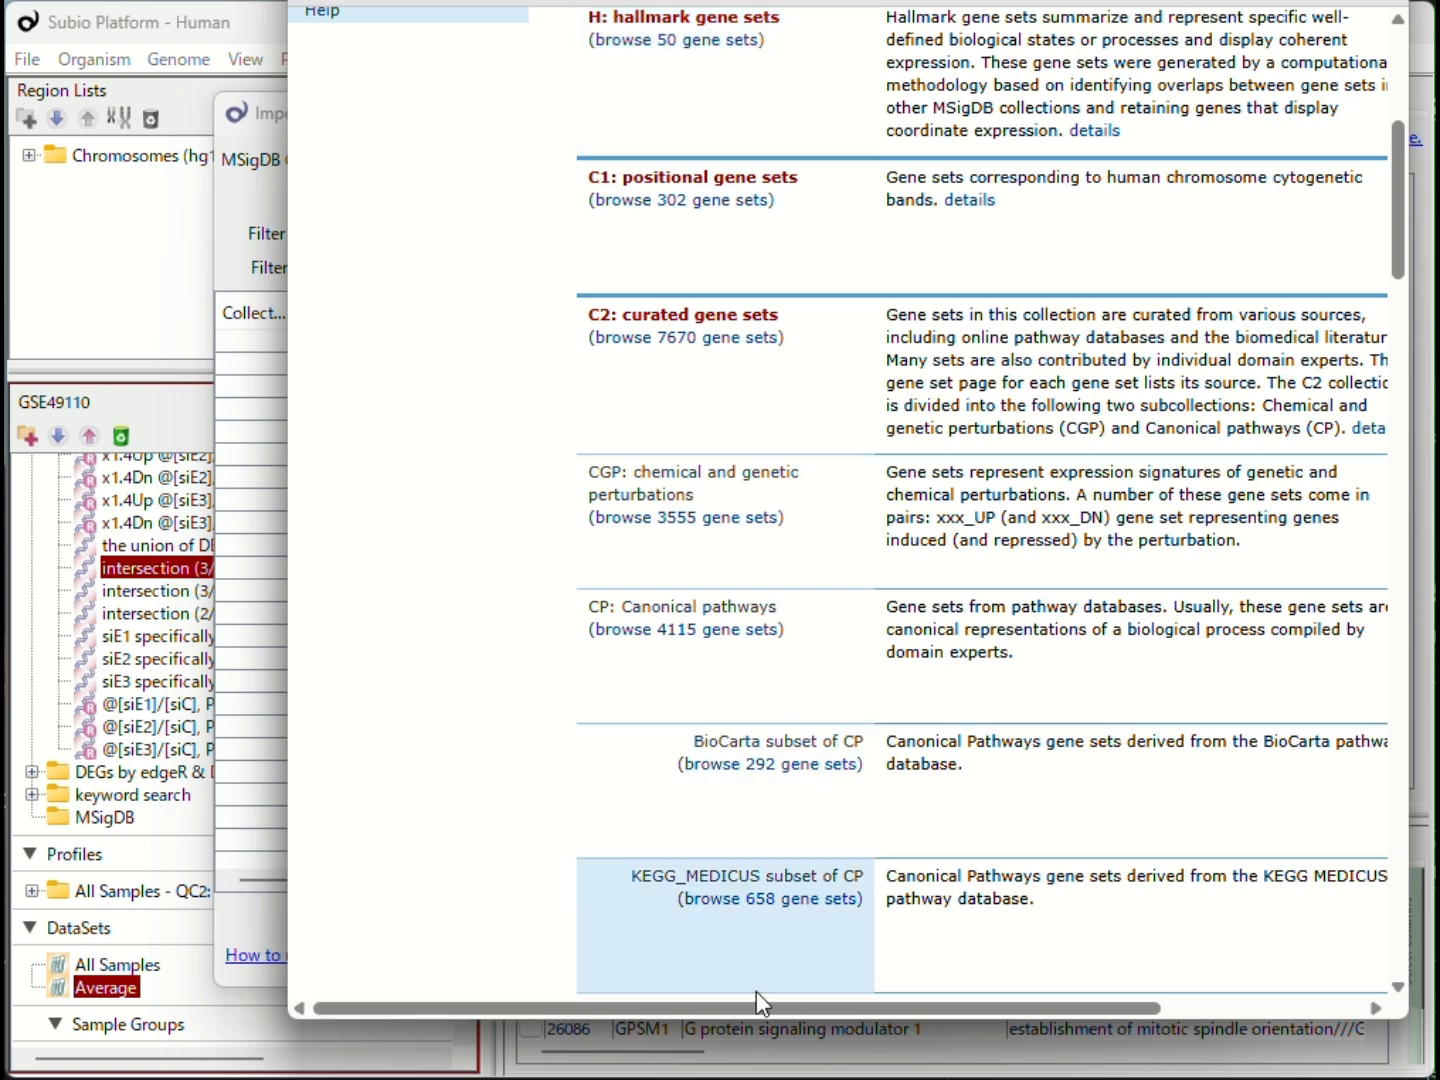
Step: Download the NCBI (Entrez) Gene IDs GMT file for the KEGG_LEGACY subset of CP
left_click_drag(761, 1003, 993, 1026)
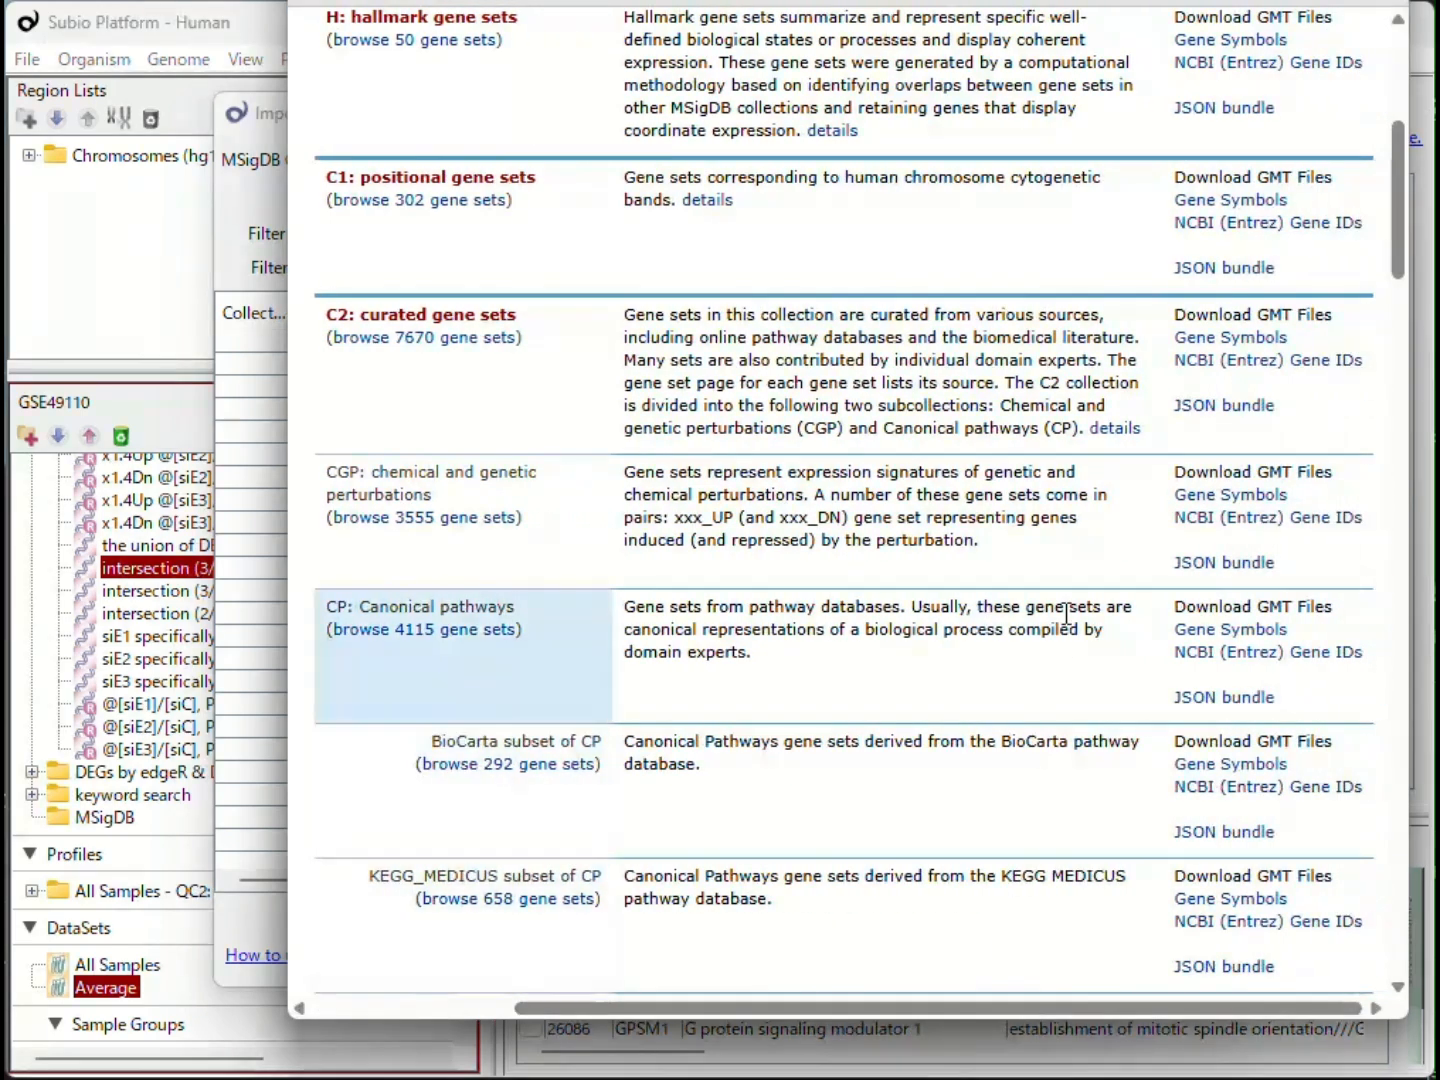
scroll(450, 610, "down", 1)
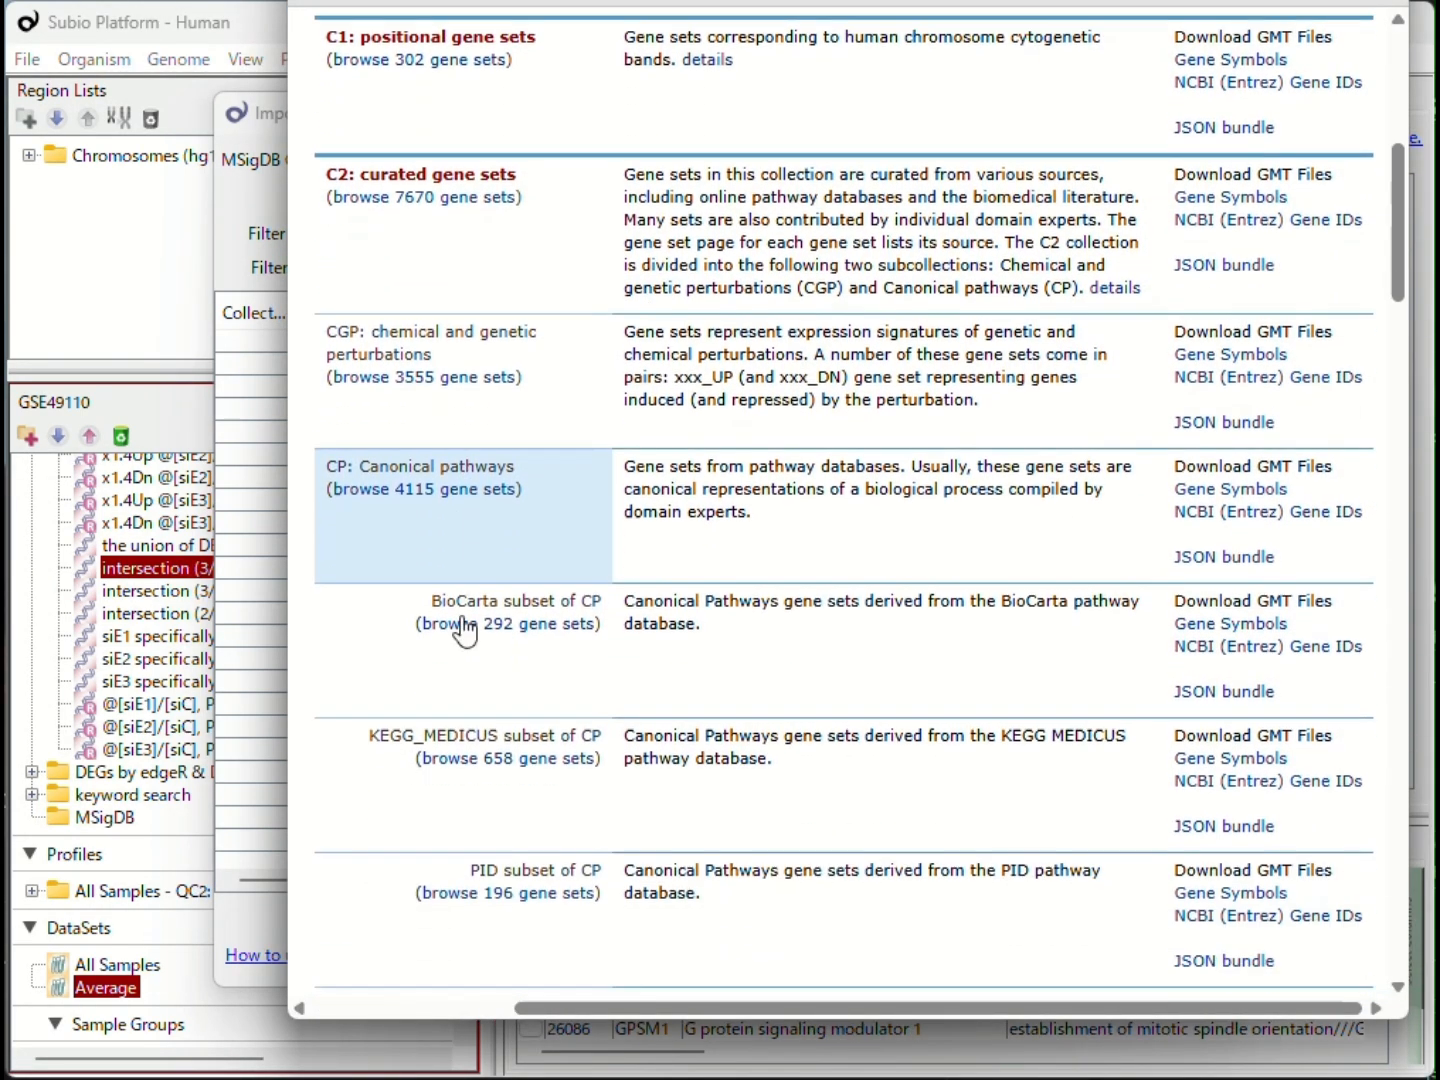
scroll(471, 730, "down", 3)
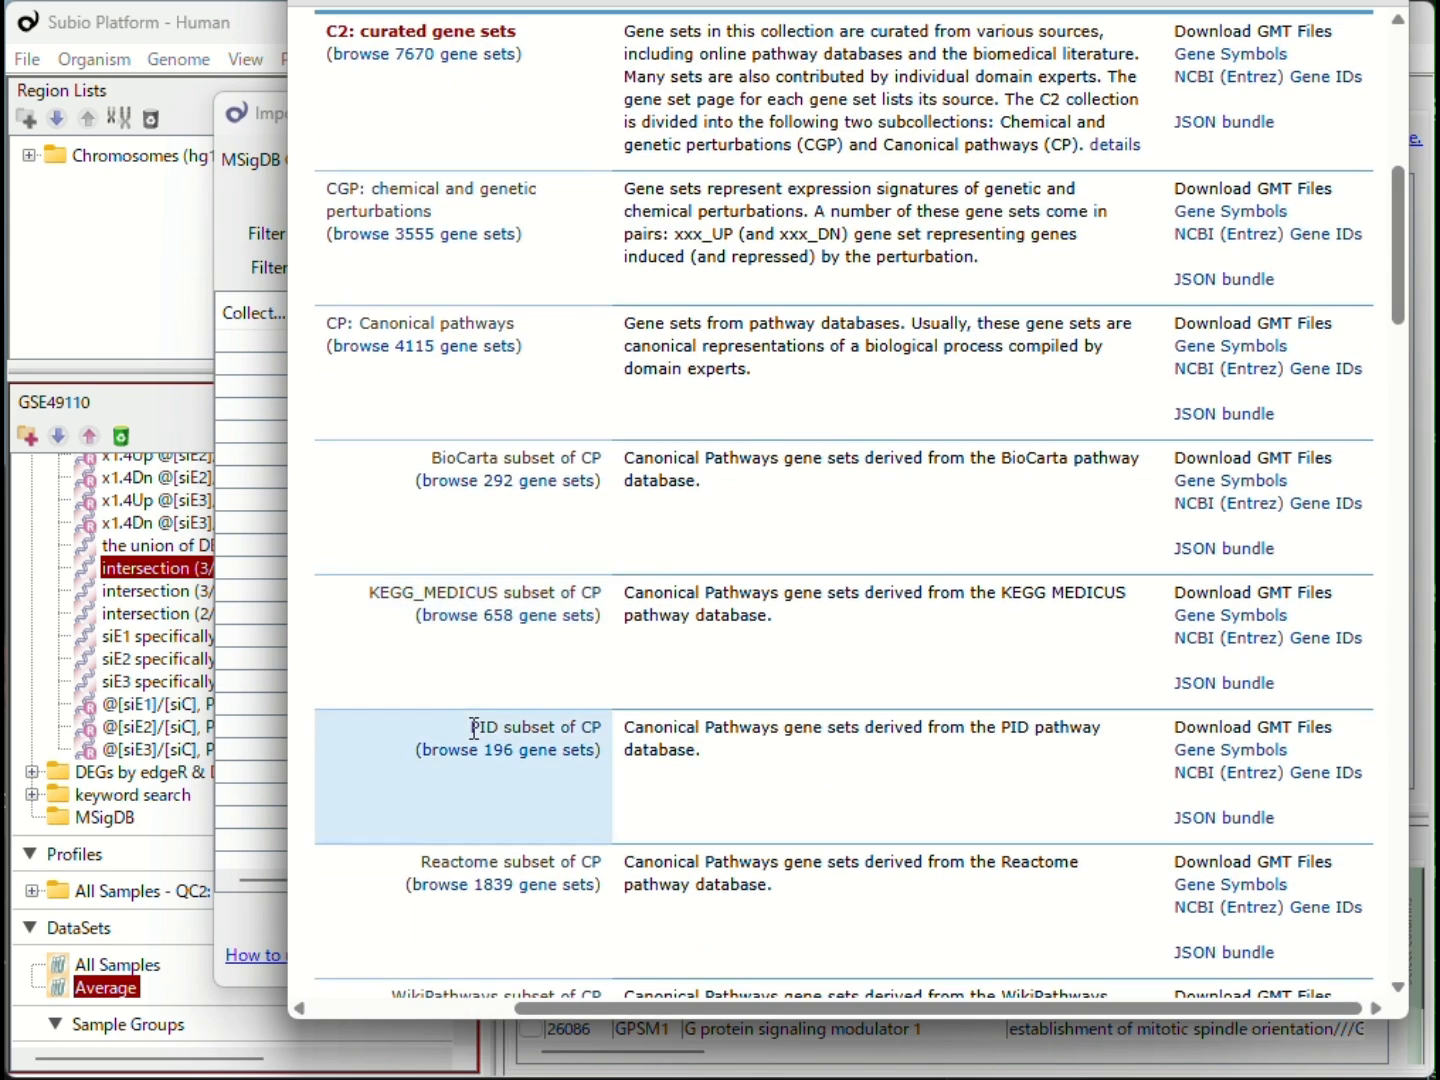
scroll(471, 740, "down", 1)
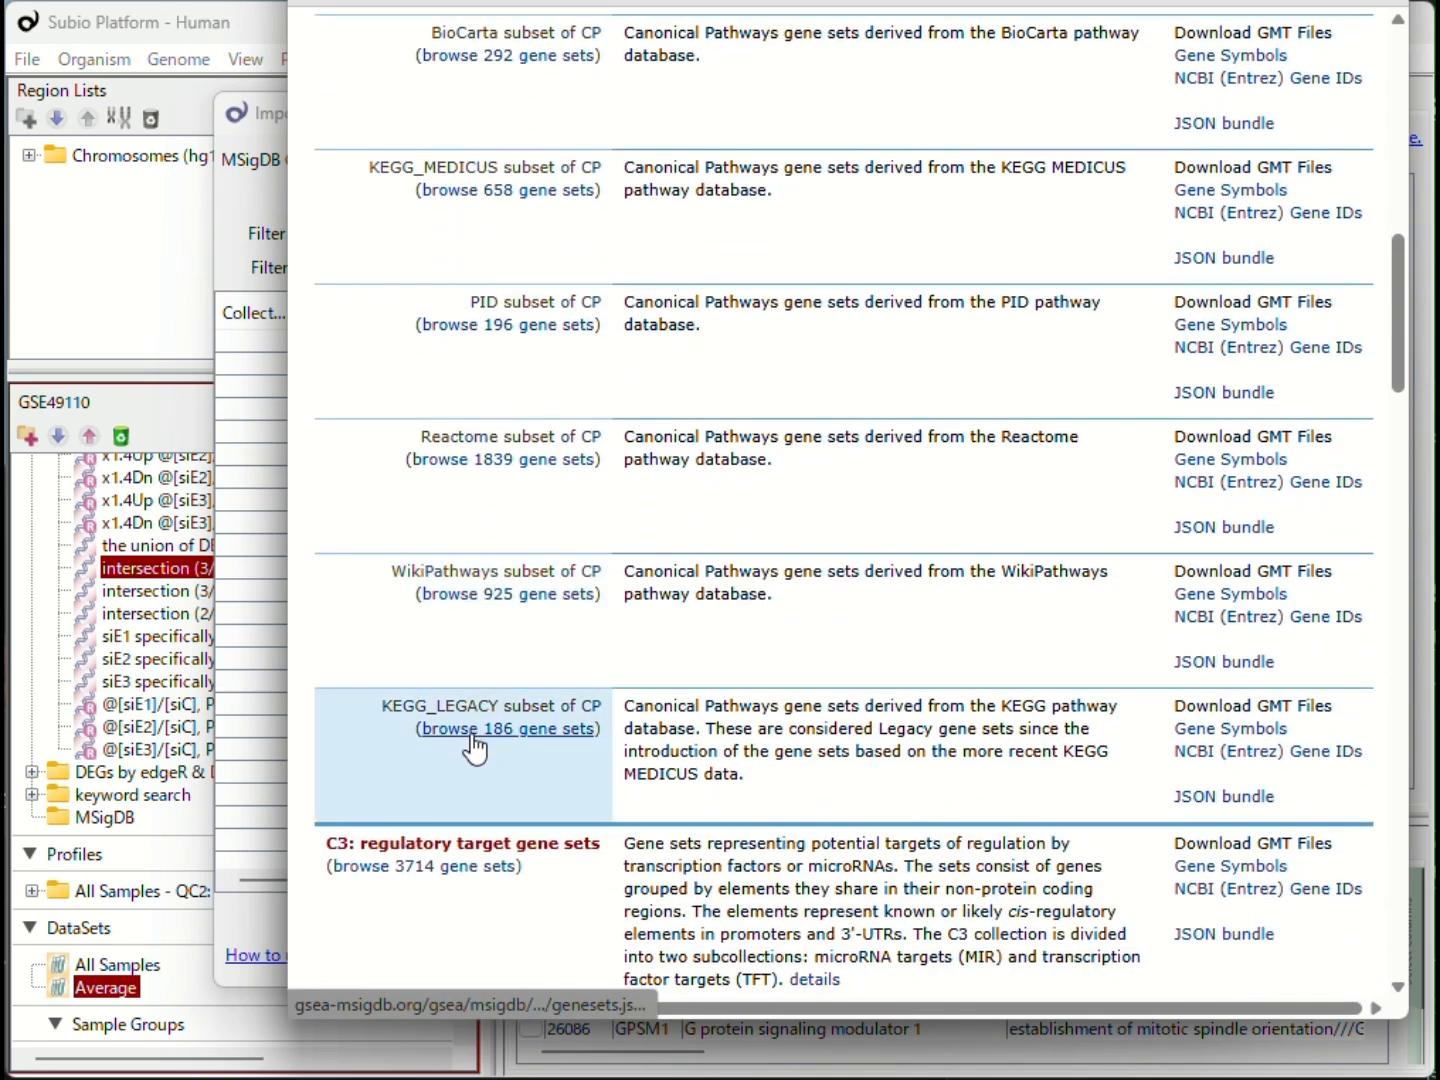
scroll(463, 858, "down", 1)
scroll(485, 785, "up", 1)
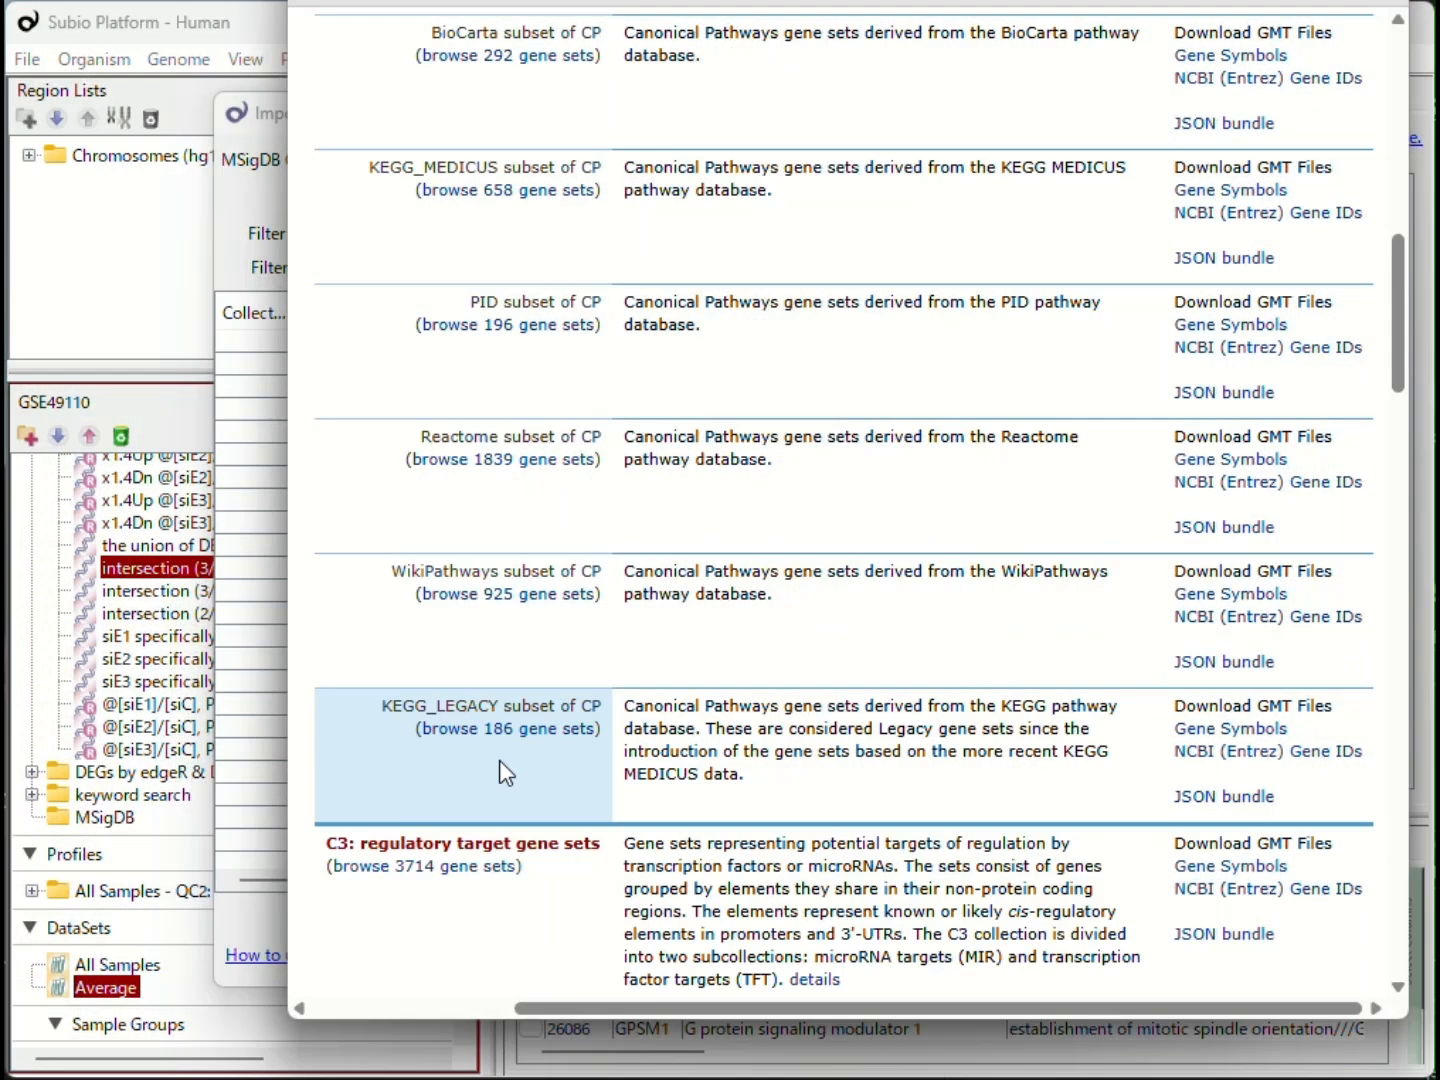
left_click(1231, 761)
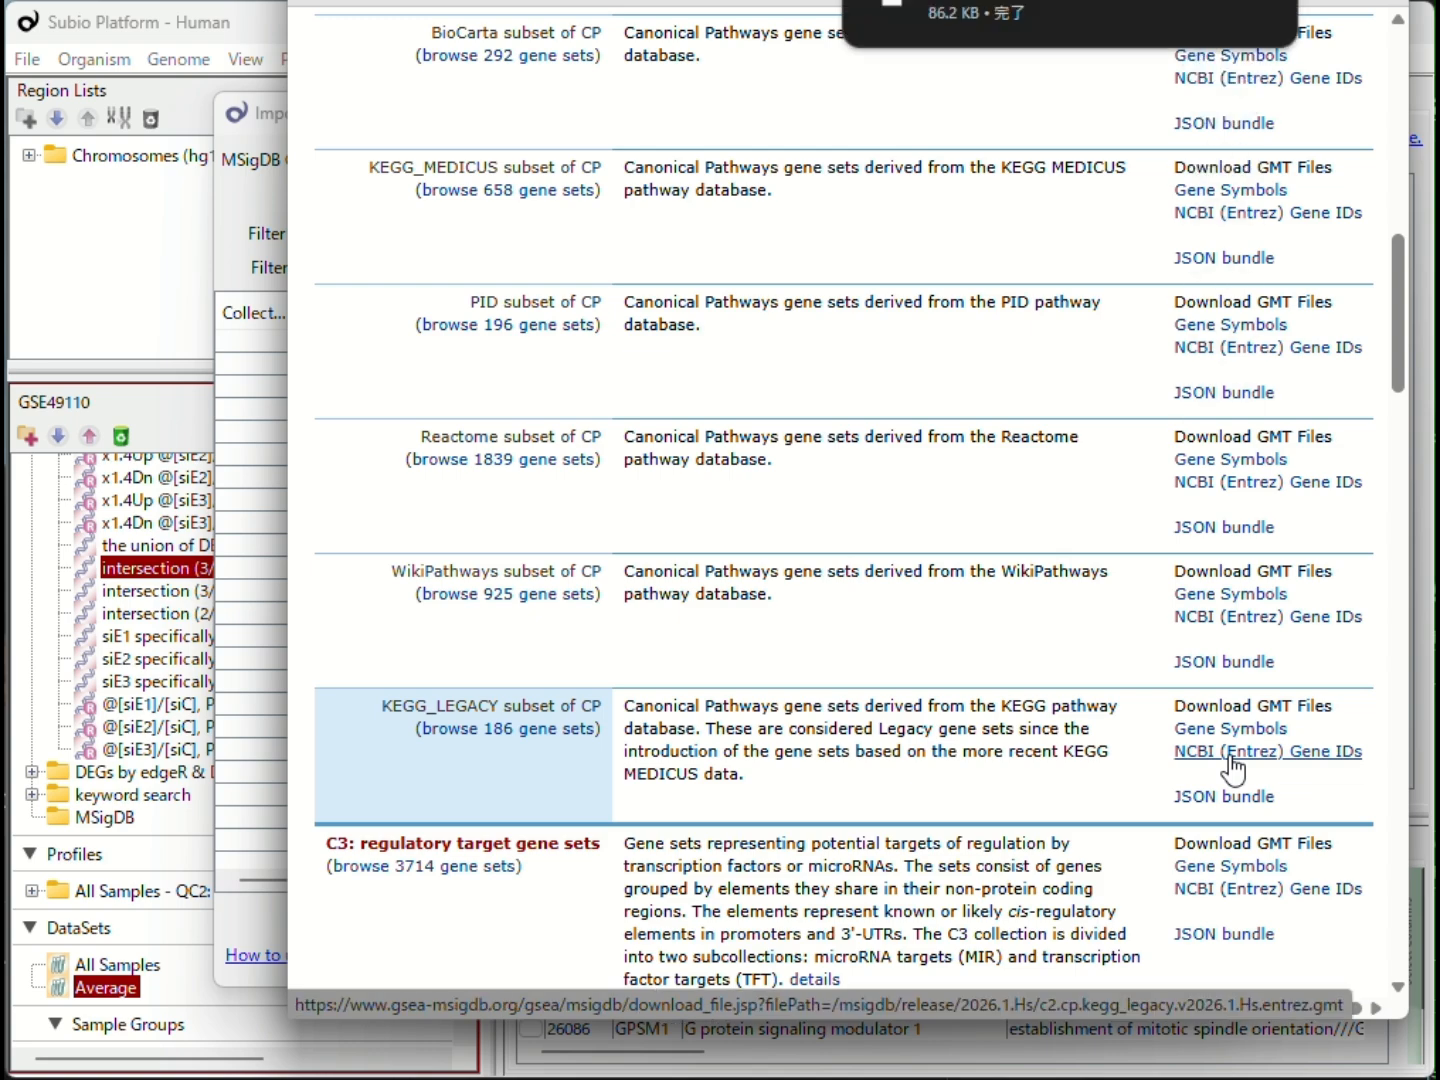
Step: Download the NCBI (Entrez) Gene IDs GMT files for MIR: microRNA targets and TFT: transcription factor targets
scroll(1041, 692, "down", 5)
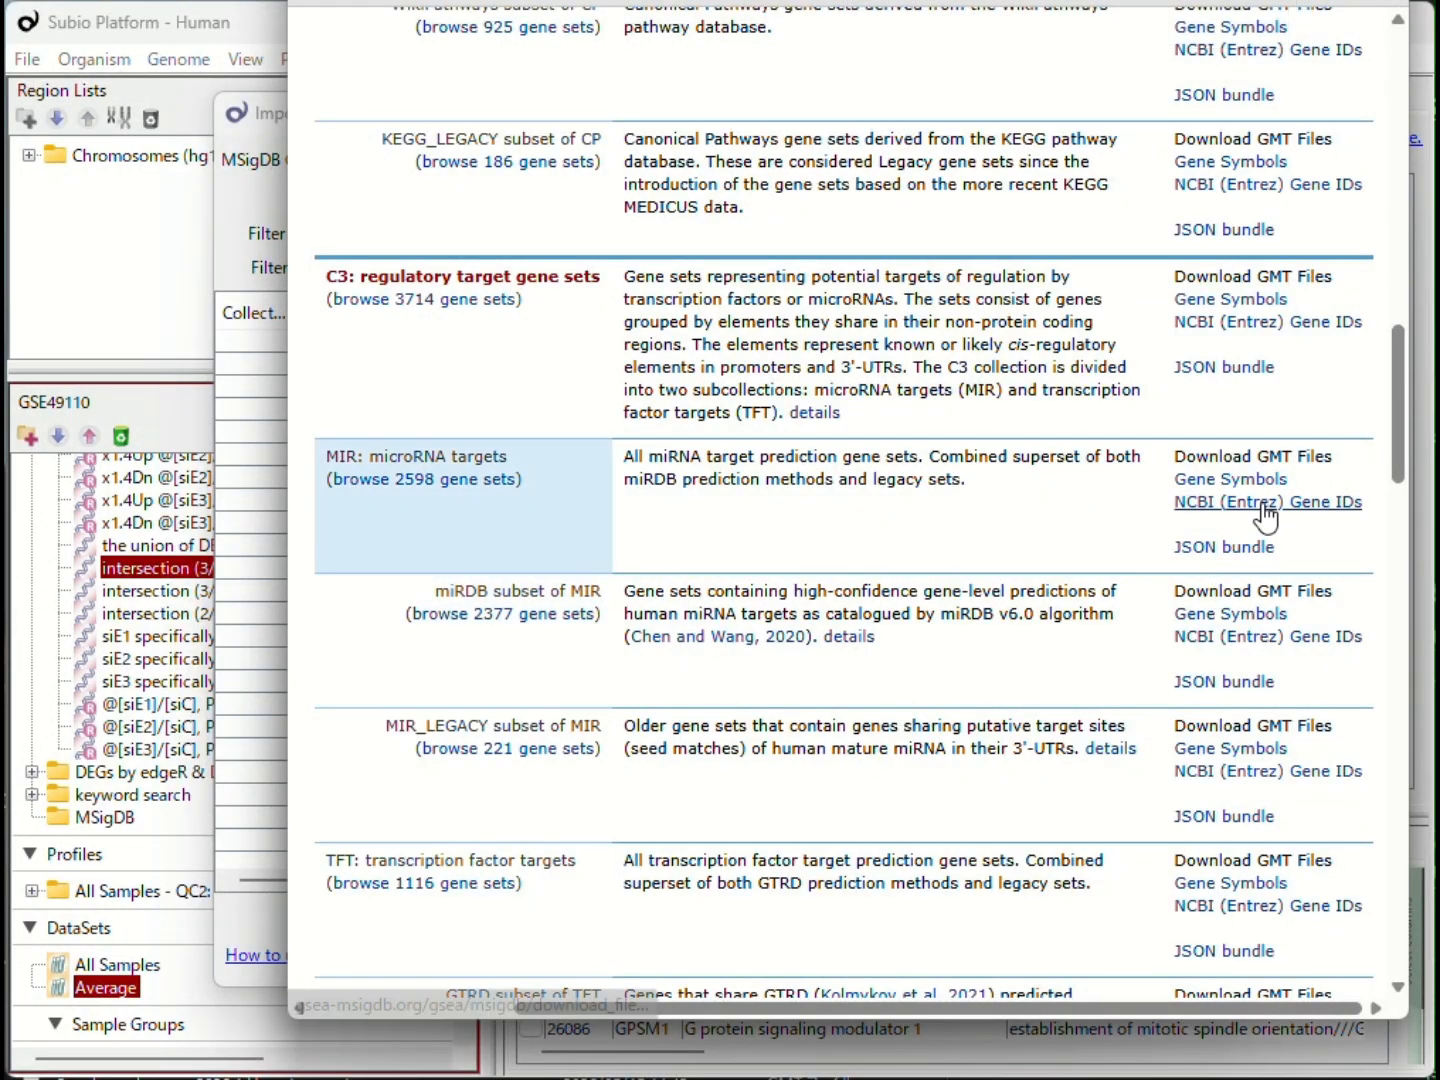
left_click(1264, 505)
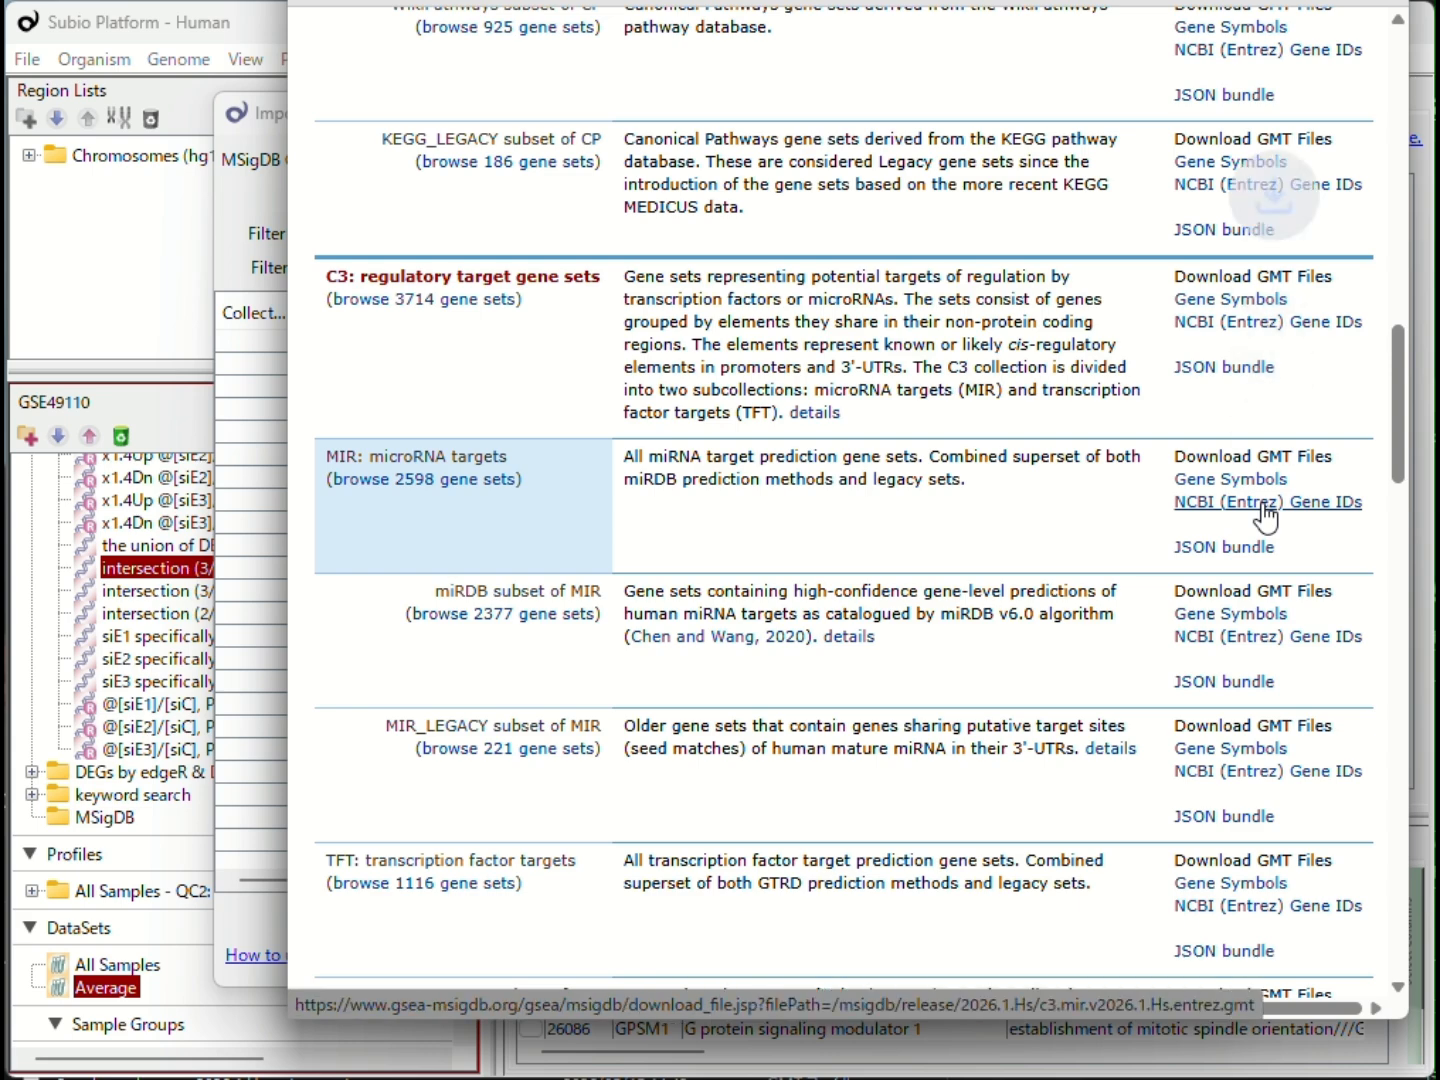
scroll(1012, 550, "down", 4)
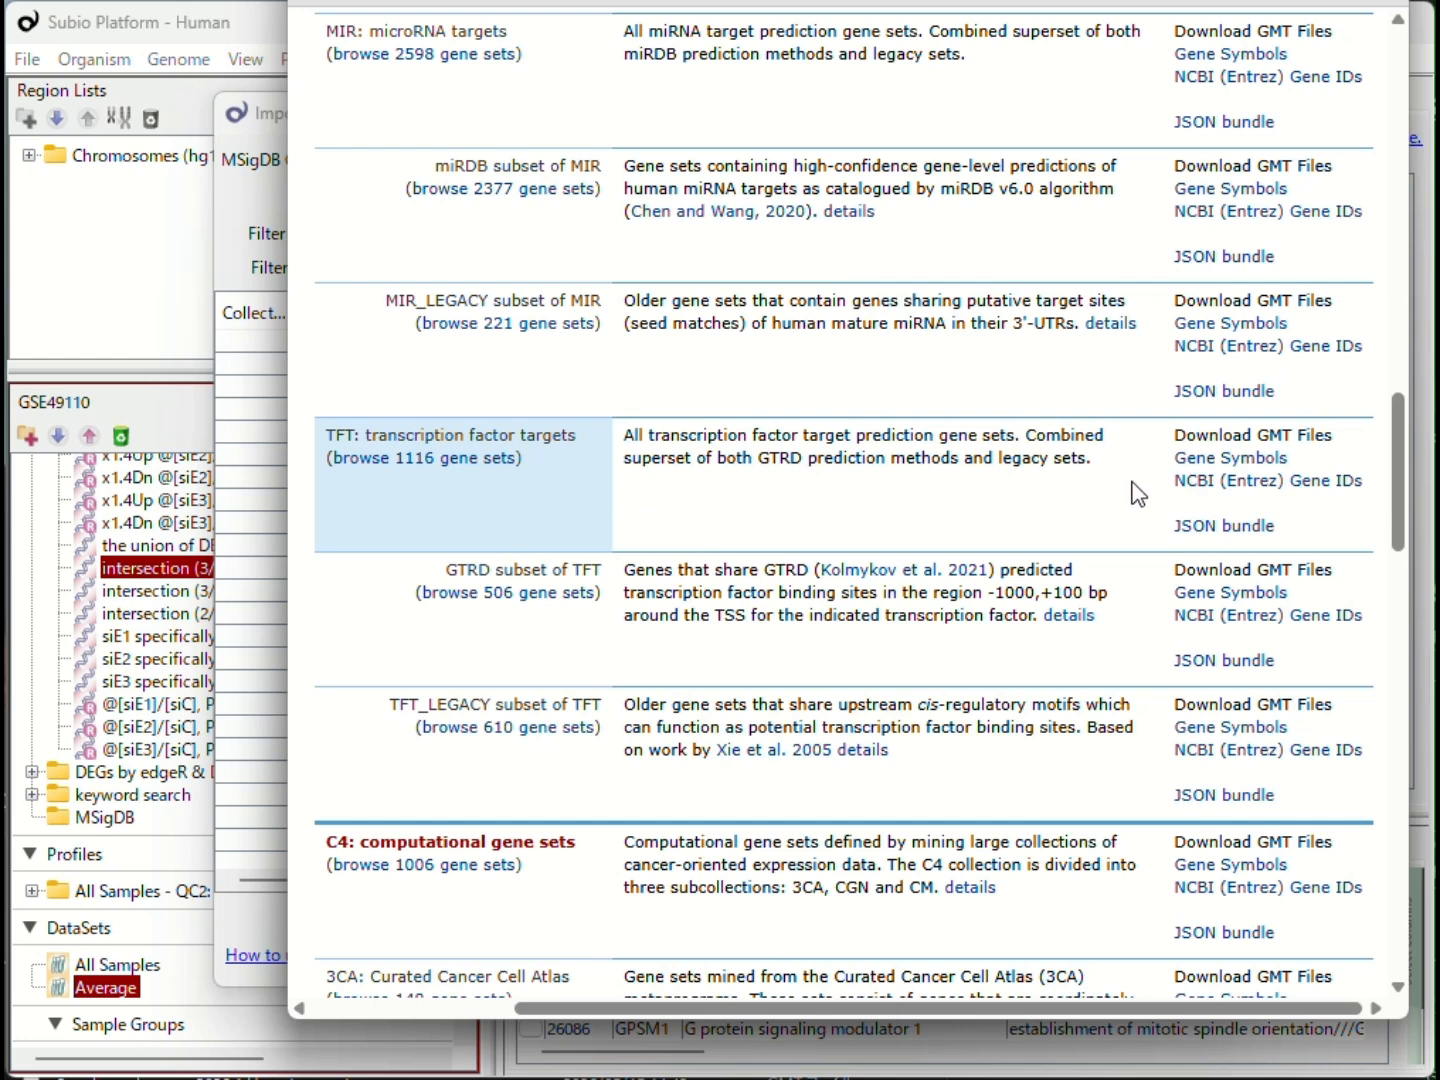
left_click(1227, 482)
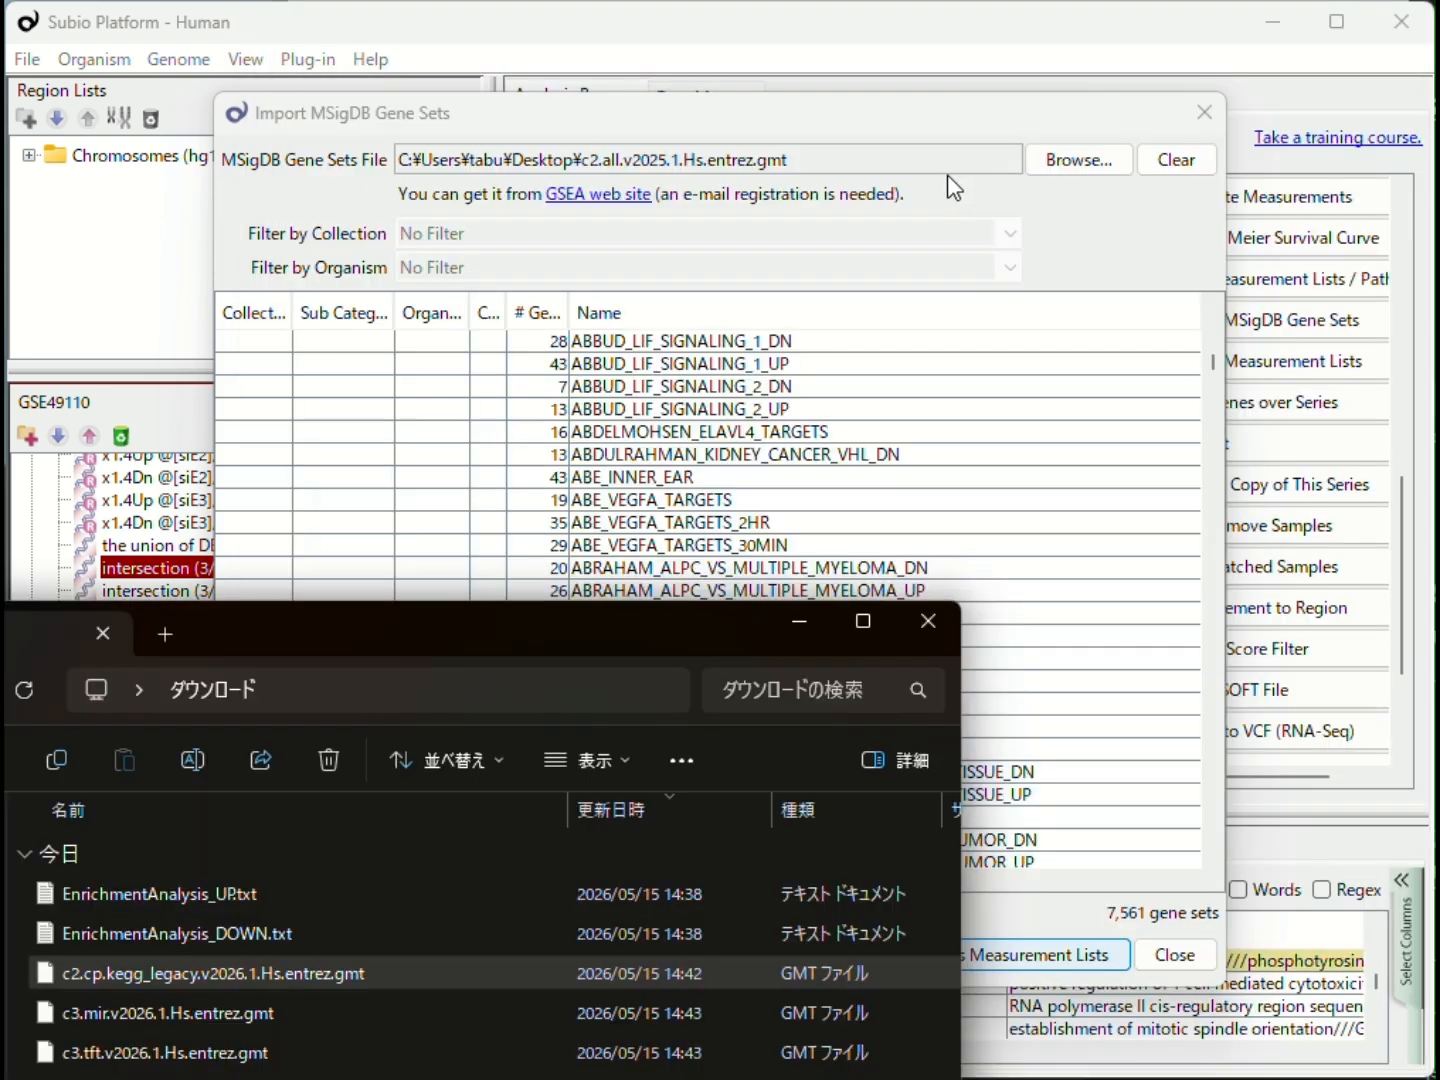
Step: Load c2.cp.kegg_legacy.v2026.1.Hs.entrez.gmt from the ダウンロード folder as a Gene Matrix Transposed file in the MSigDB import dialog
left_click(946, 193)
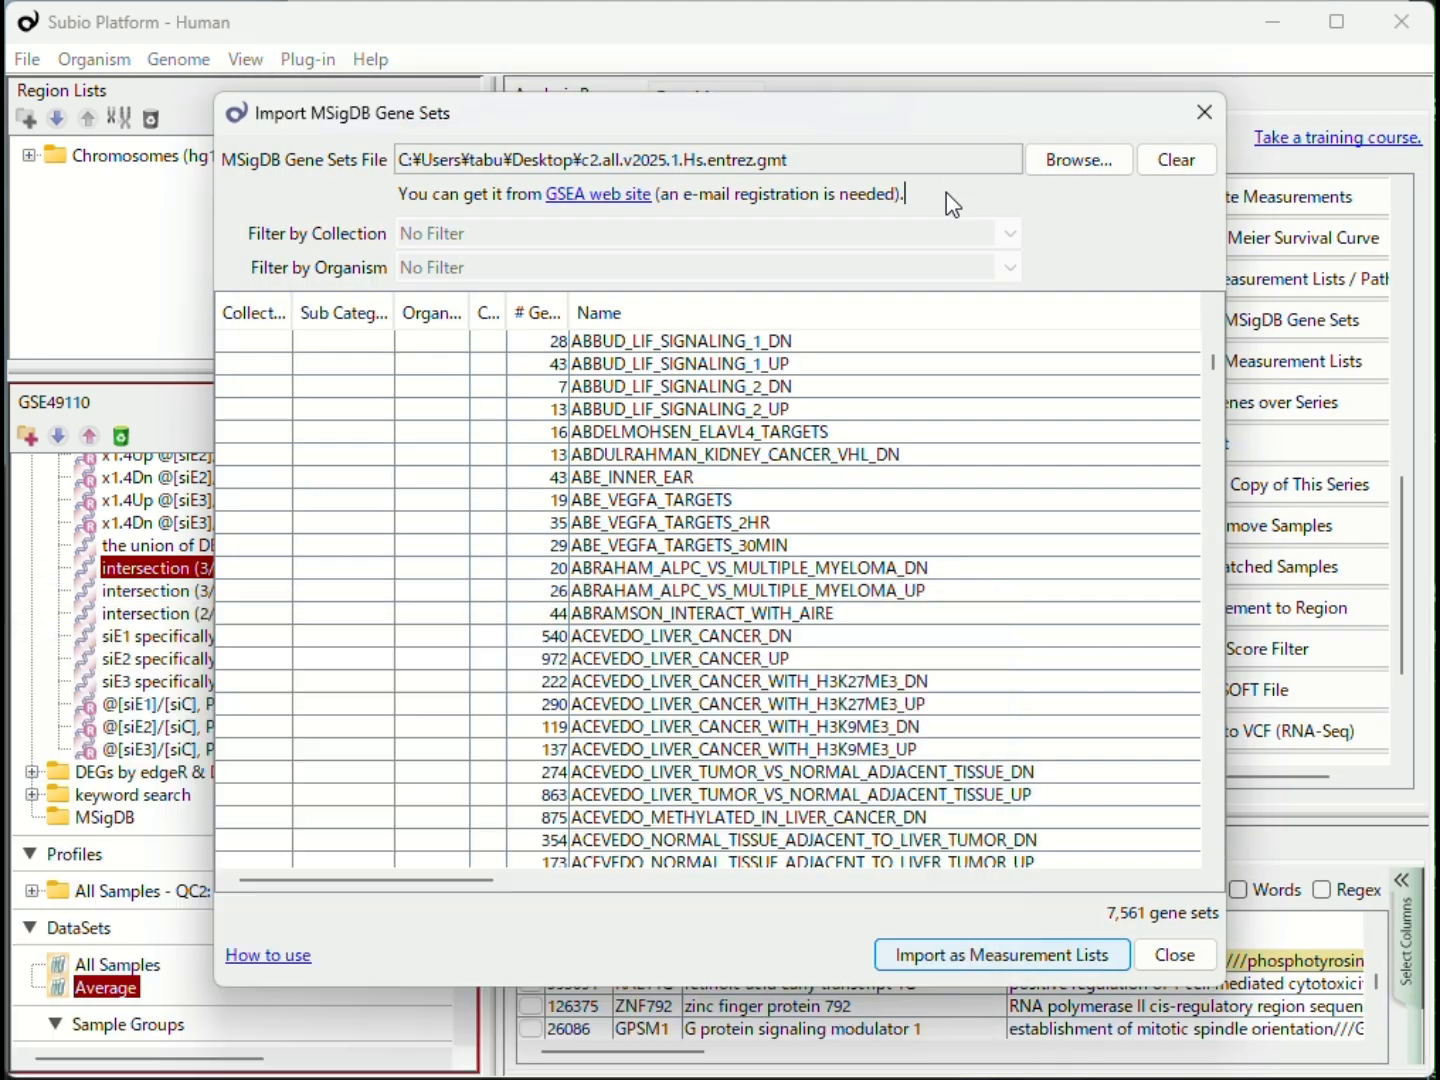
left_click(1055, 178)
left_click(915, 815)
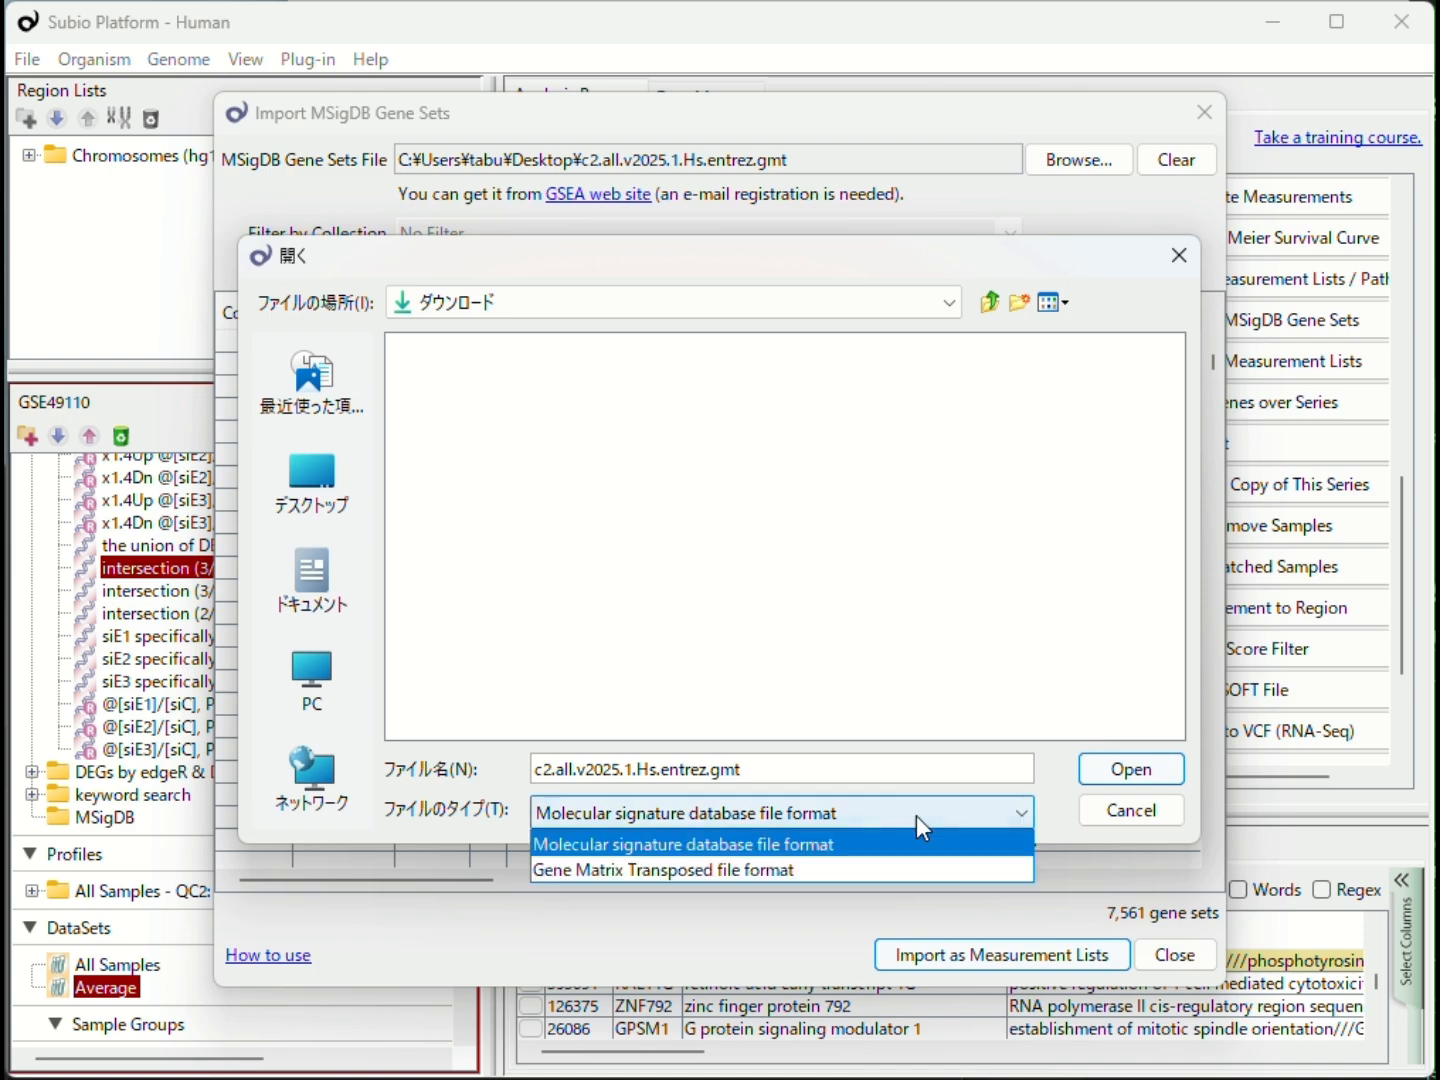
left_click(903, 868)
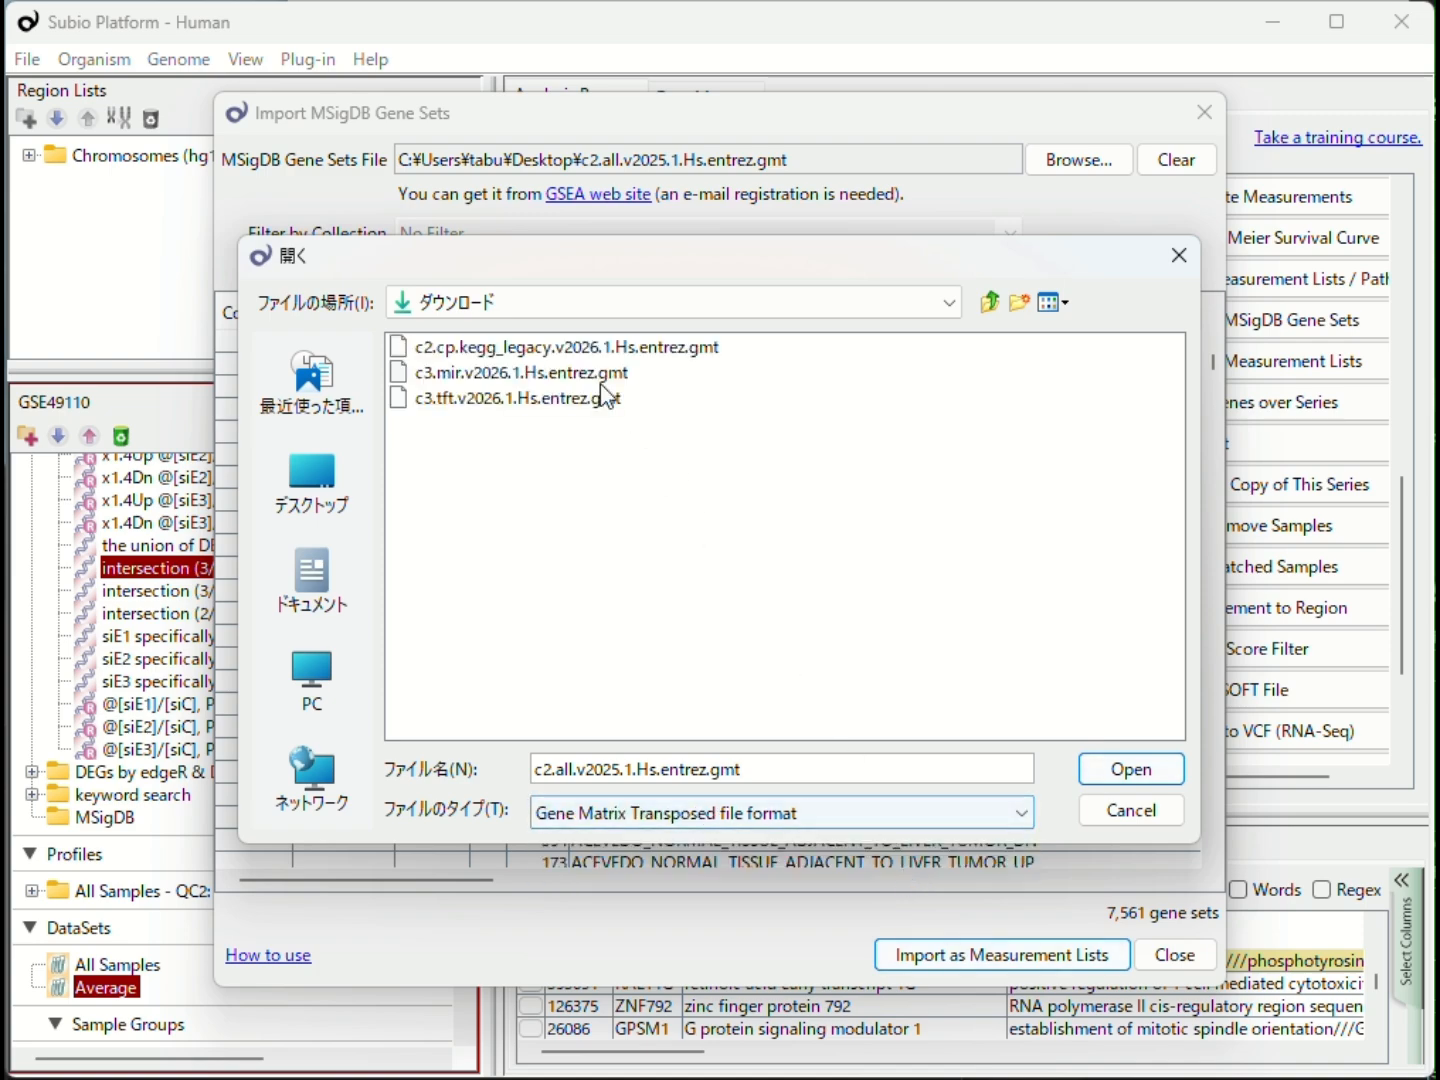
left_click(556, 348)
left_click(1115, 769)
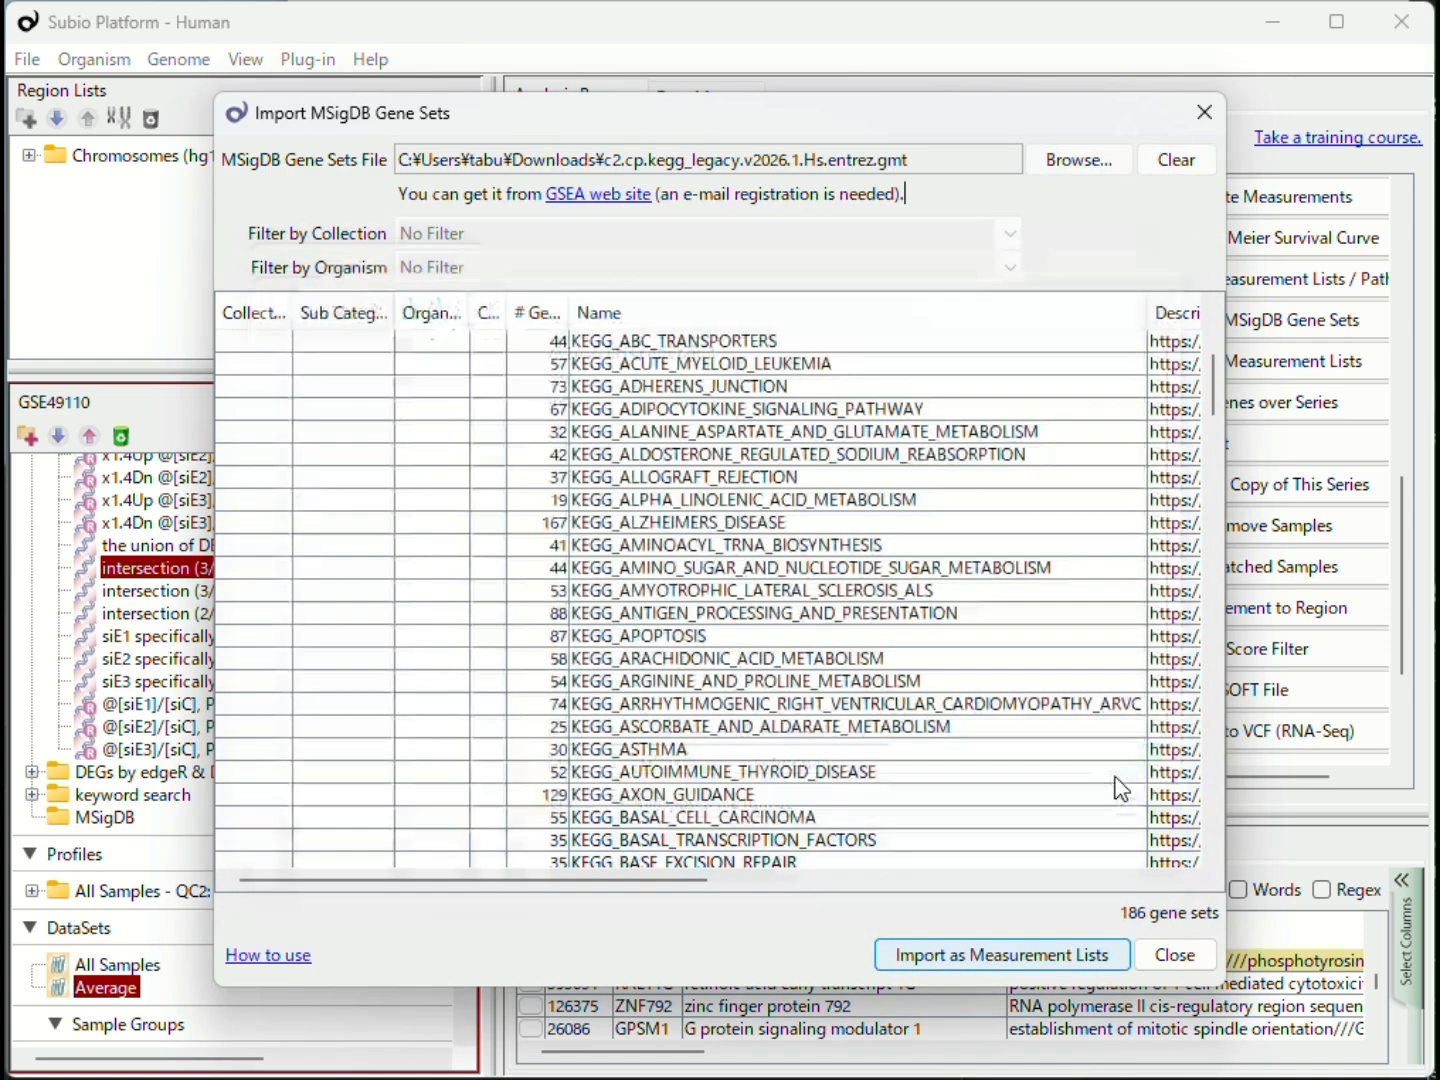
Step: Import the loaded KEGG legacy gene sets as measurement lists into the MSigDB folder, accepting the license terms
left_click(1078, 959)
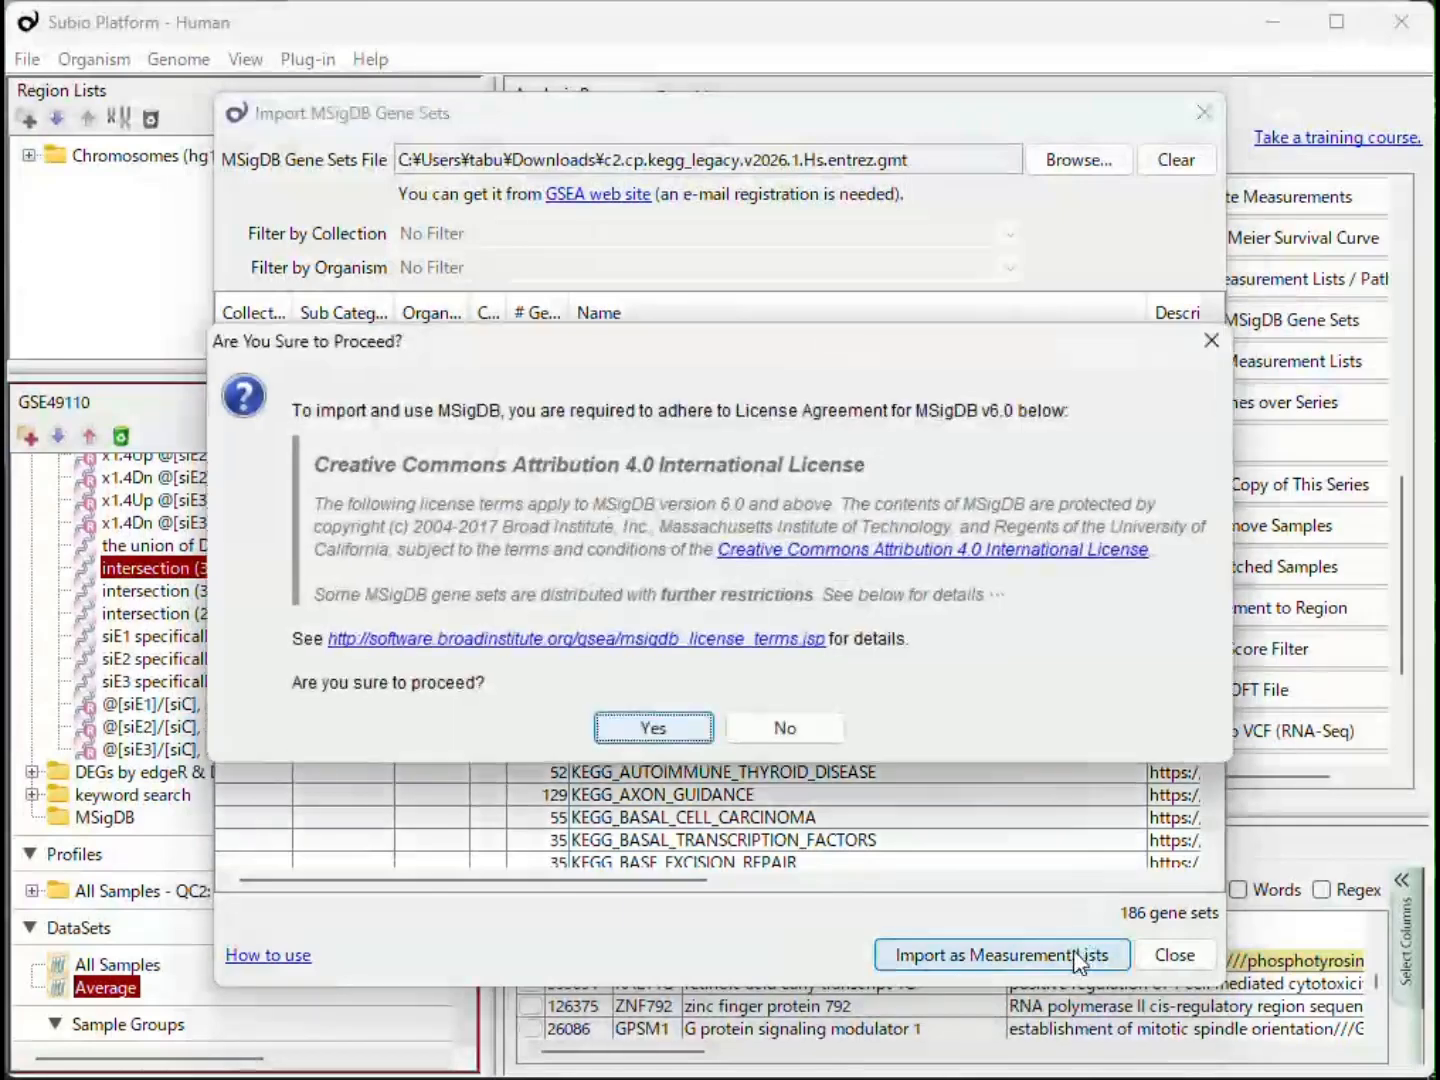
left_click(665, 734)
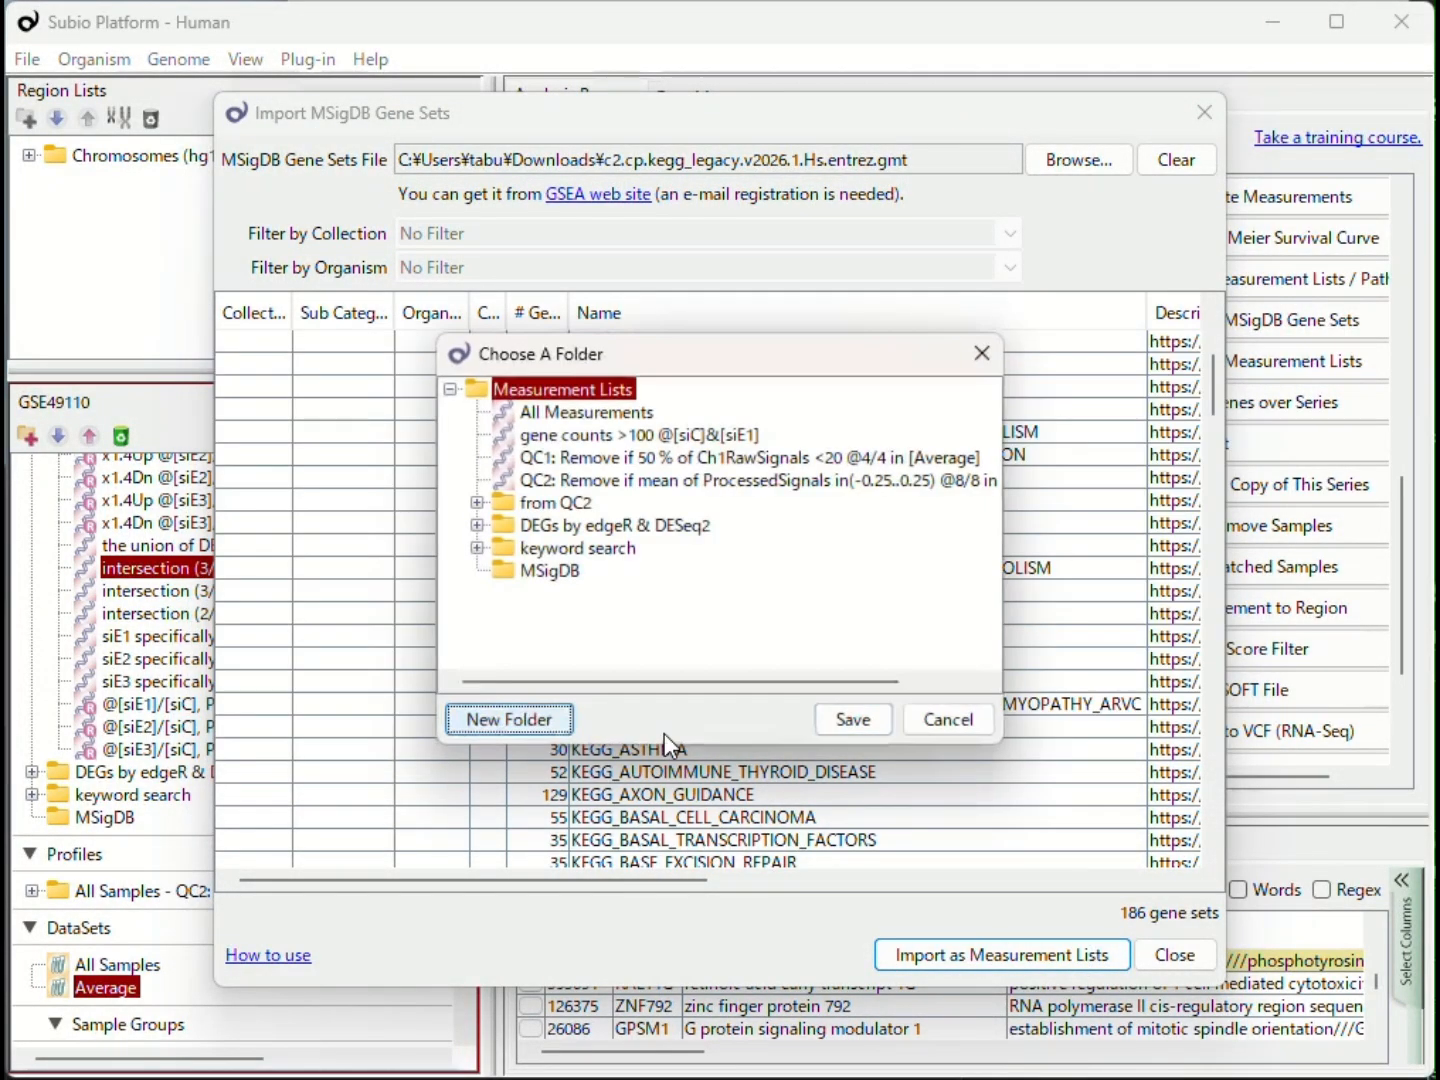
left_click(545, 572)
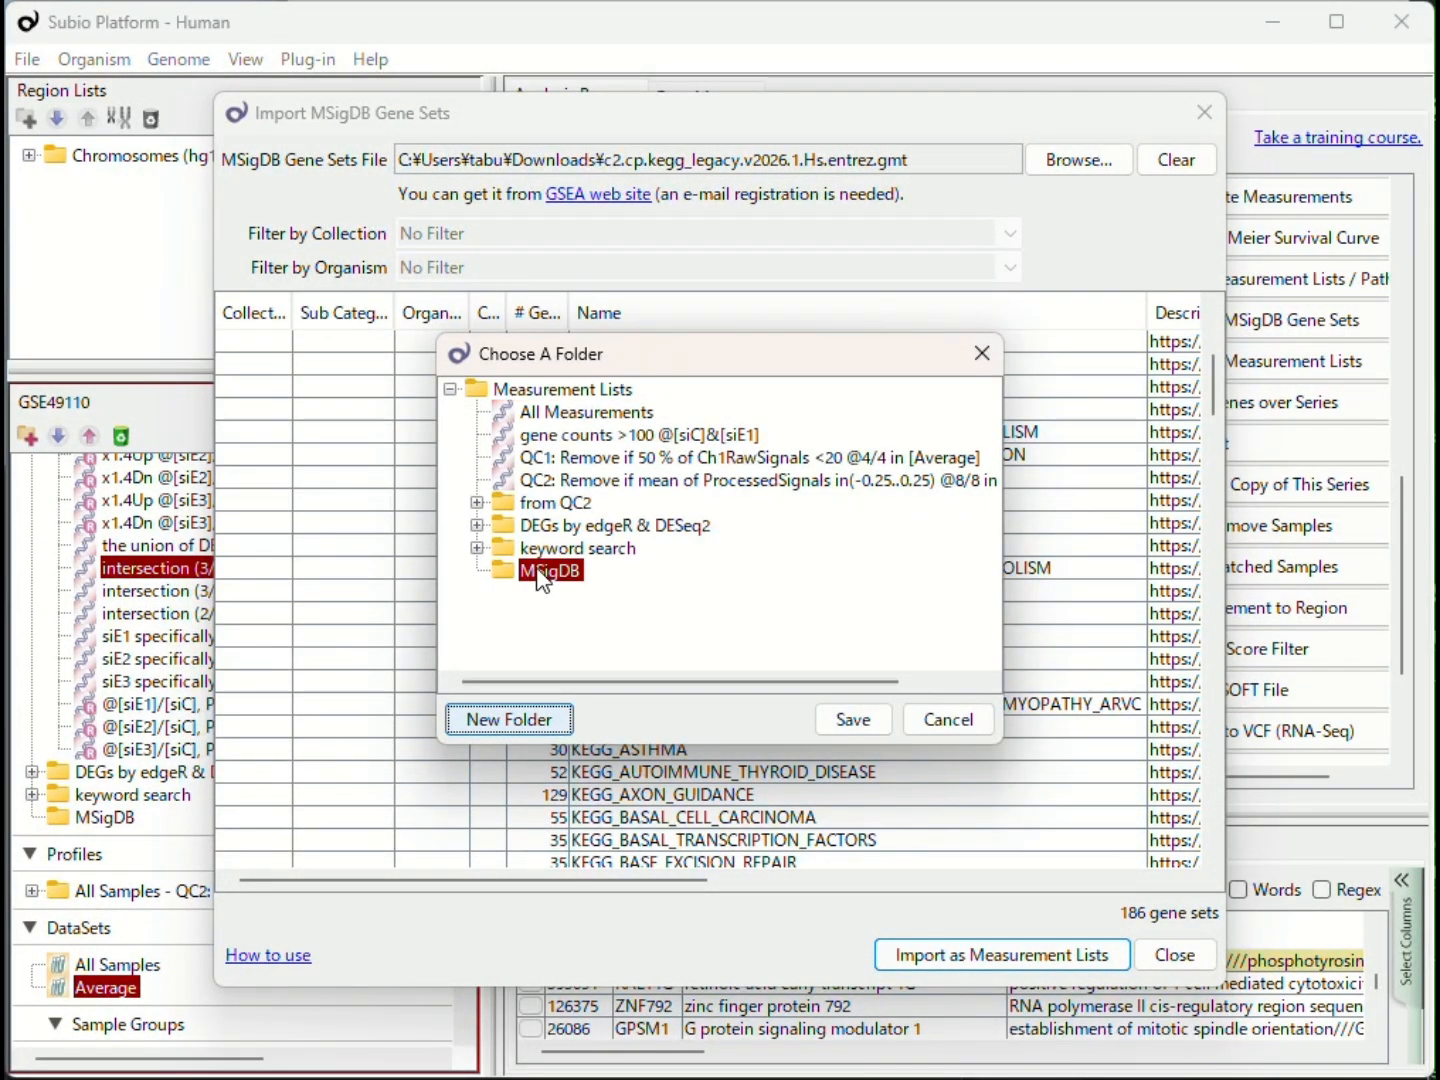
left_click(828, 720)
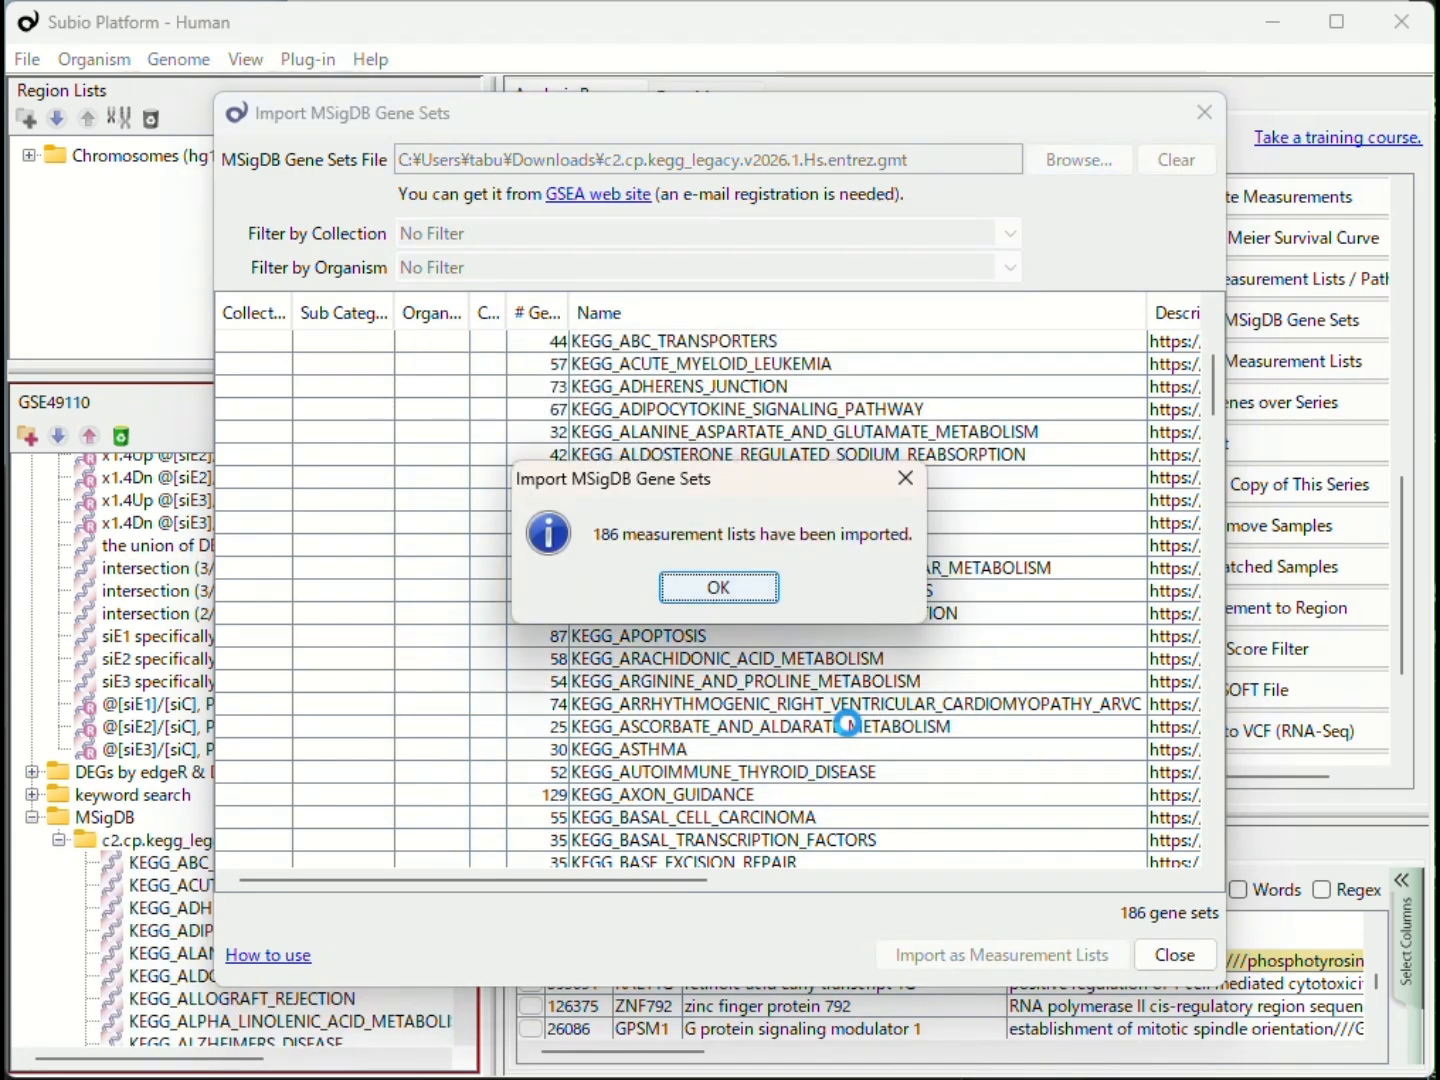
left_click(739, 588)
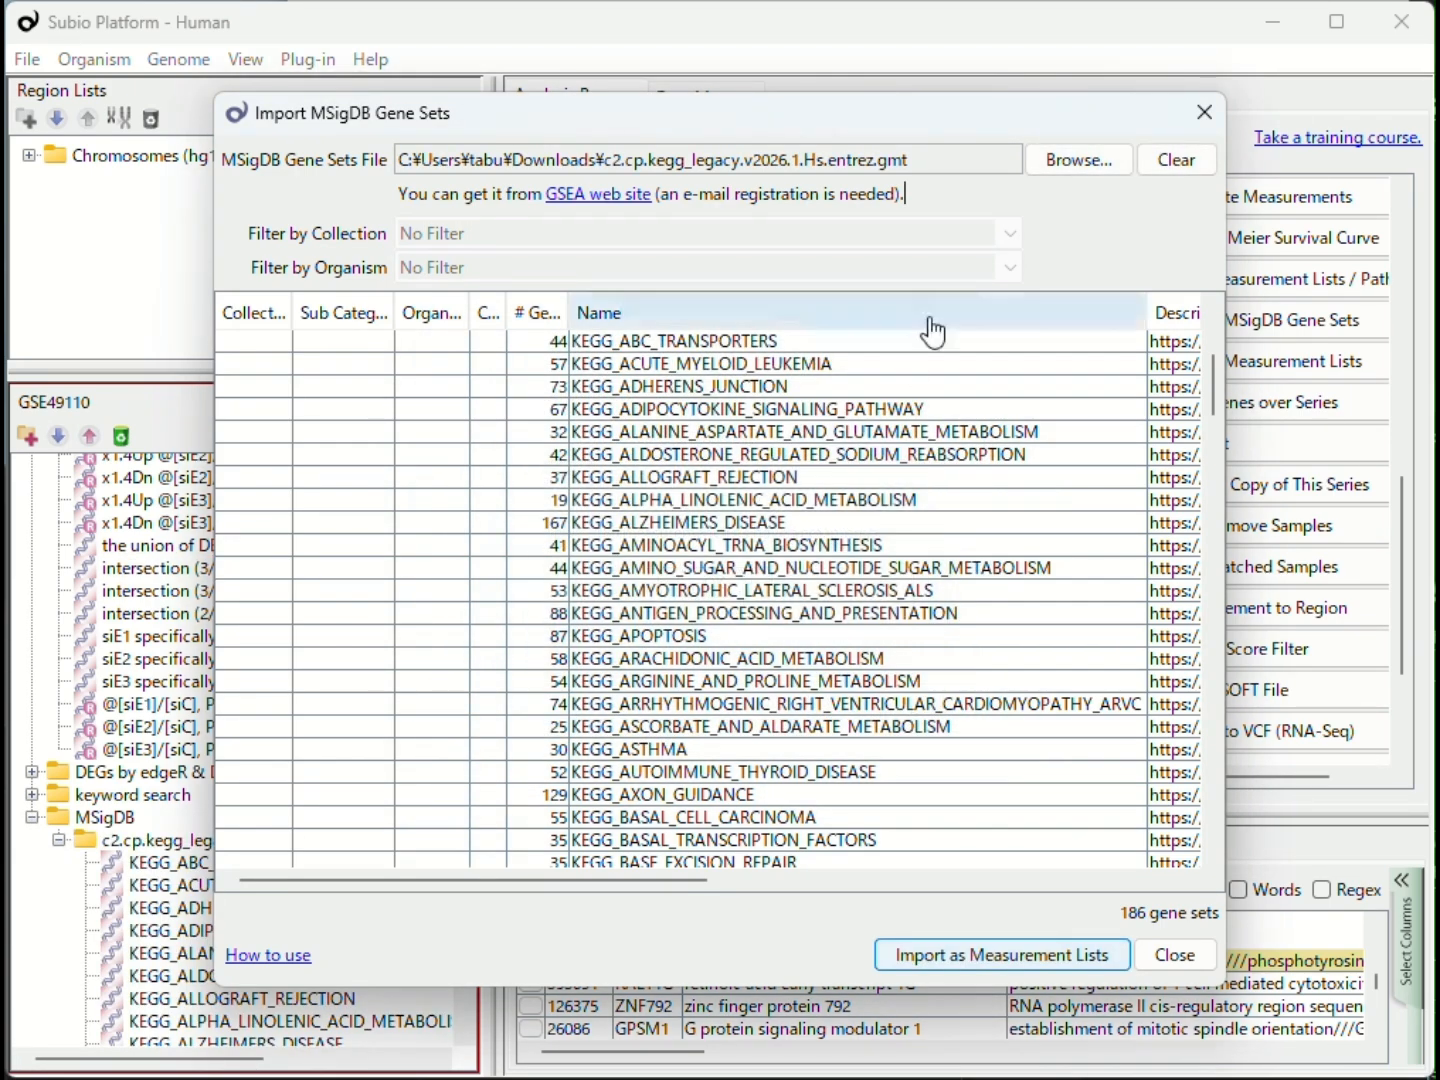
Step: Load c3.mir.v2026.1.Hs.entrez.gmt from the ダウンロード folder as a Gene Matrix Transposed file
left_click(1058, 162)
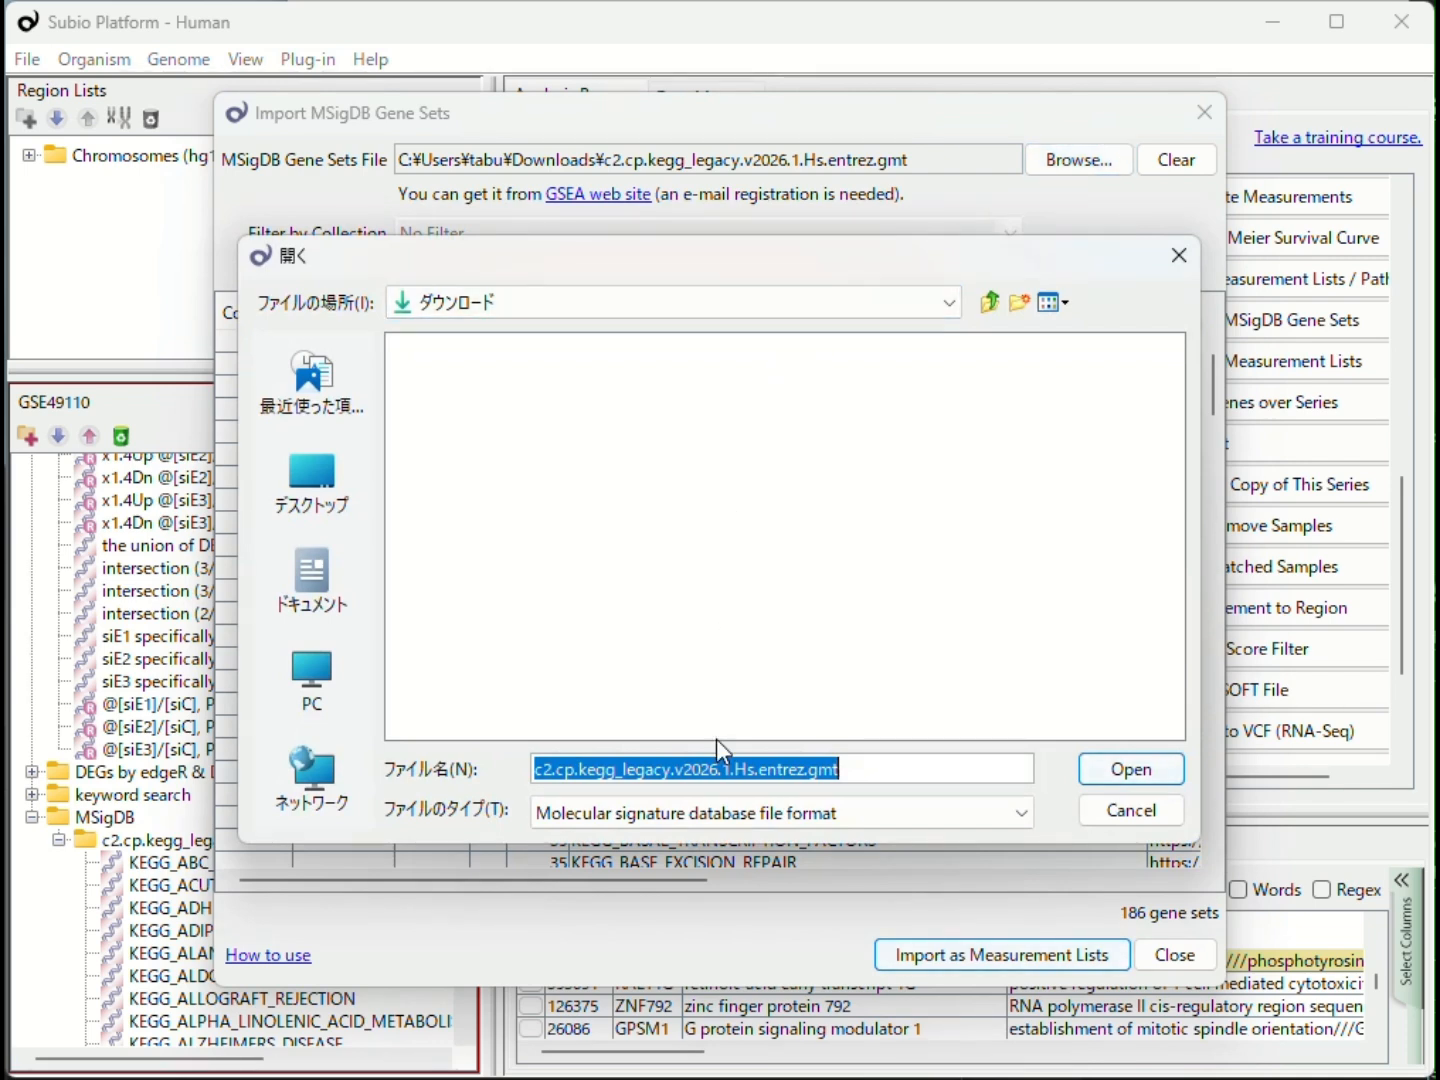
left_click(724, 815)
left_click(720, 859)
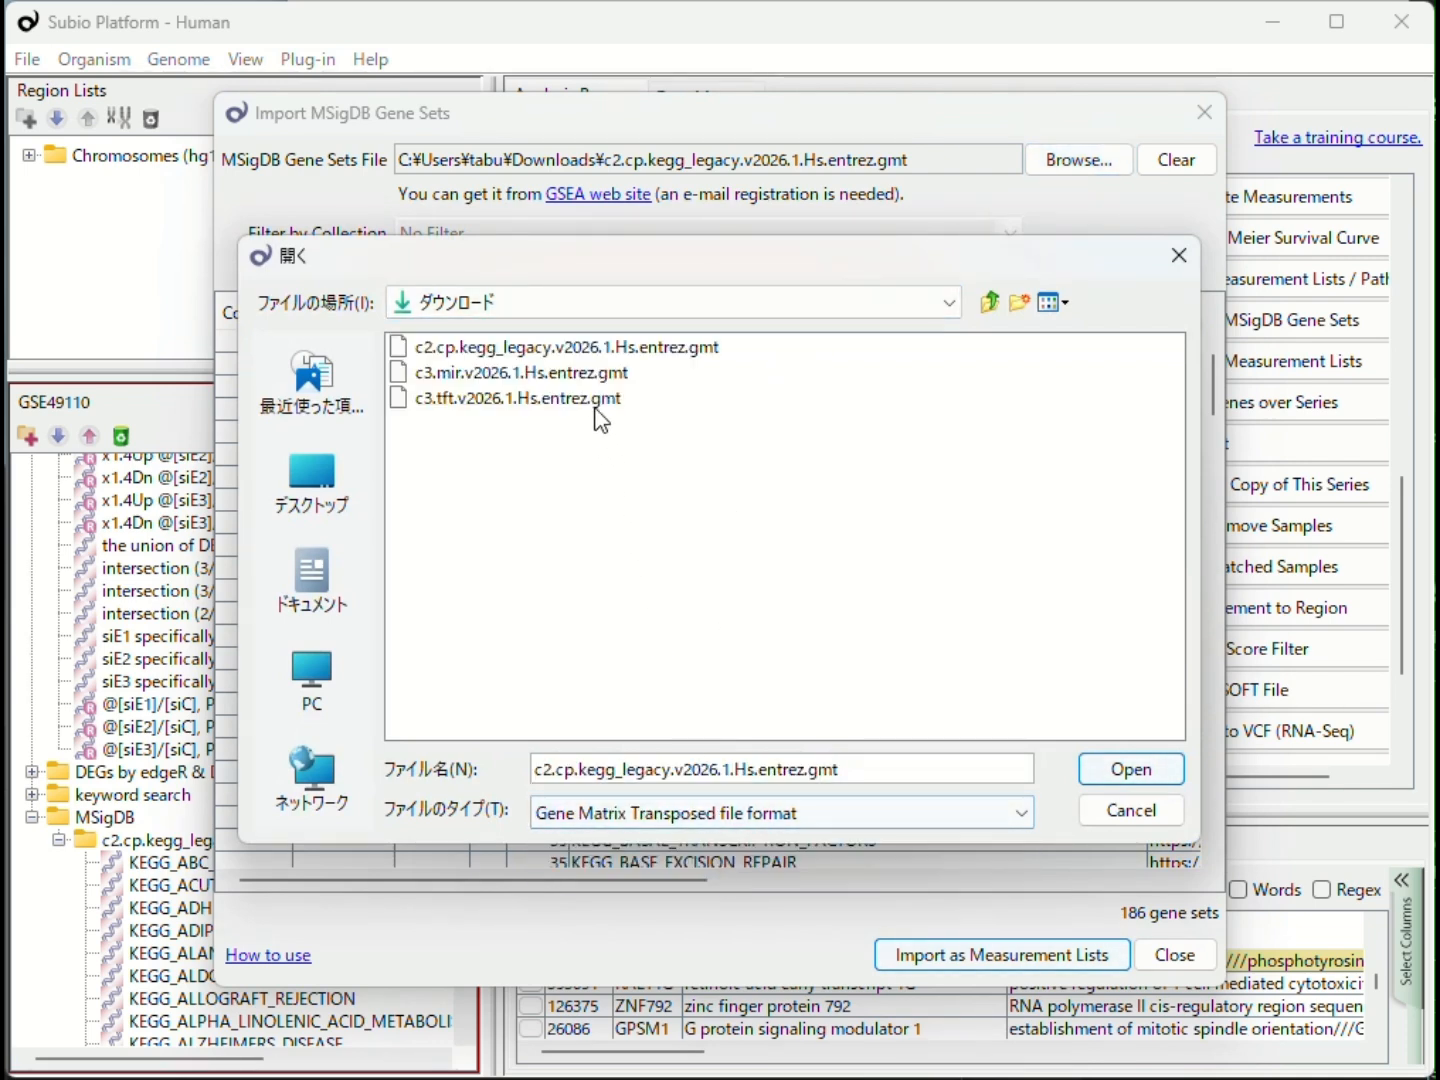
left_click(594, 371)
left_click(1112, 776)
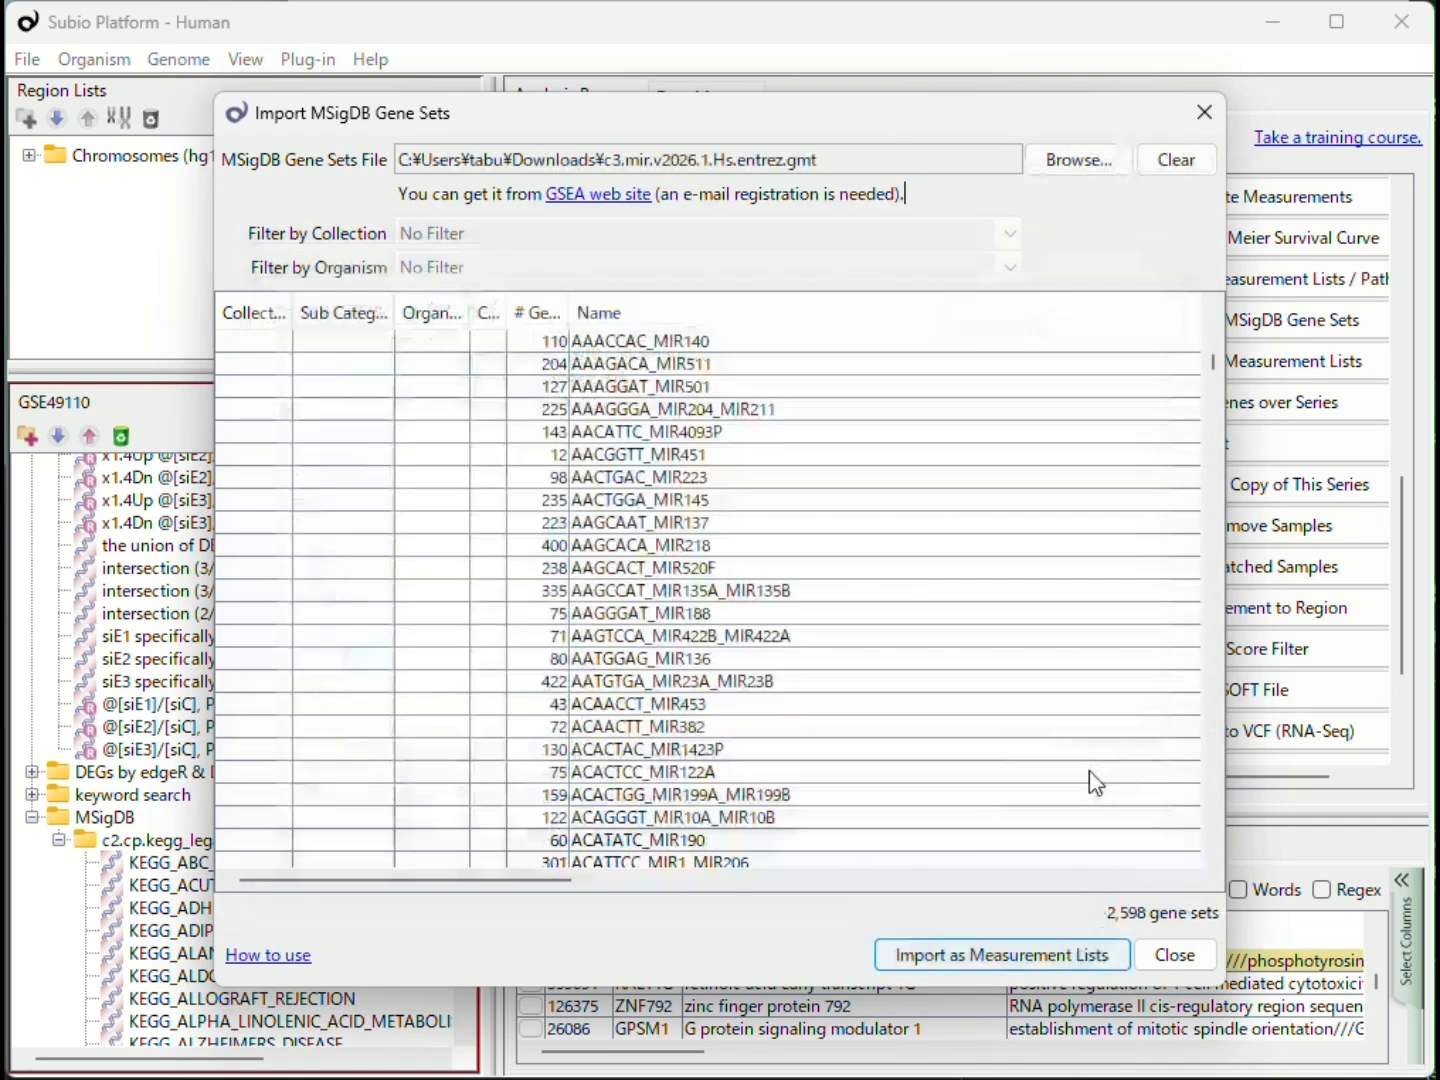
Step: Import the loaded c3.mir microRNA target gene sets as measurement lists into the MSigDB folder, accepting the license terms
left_click(1036, 960)
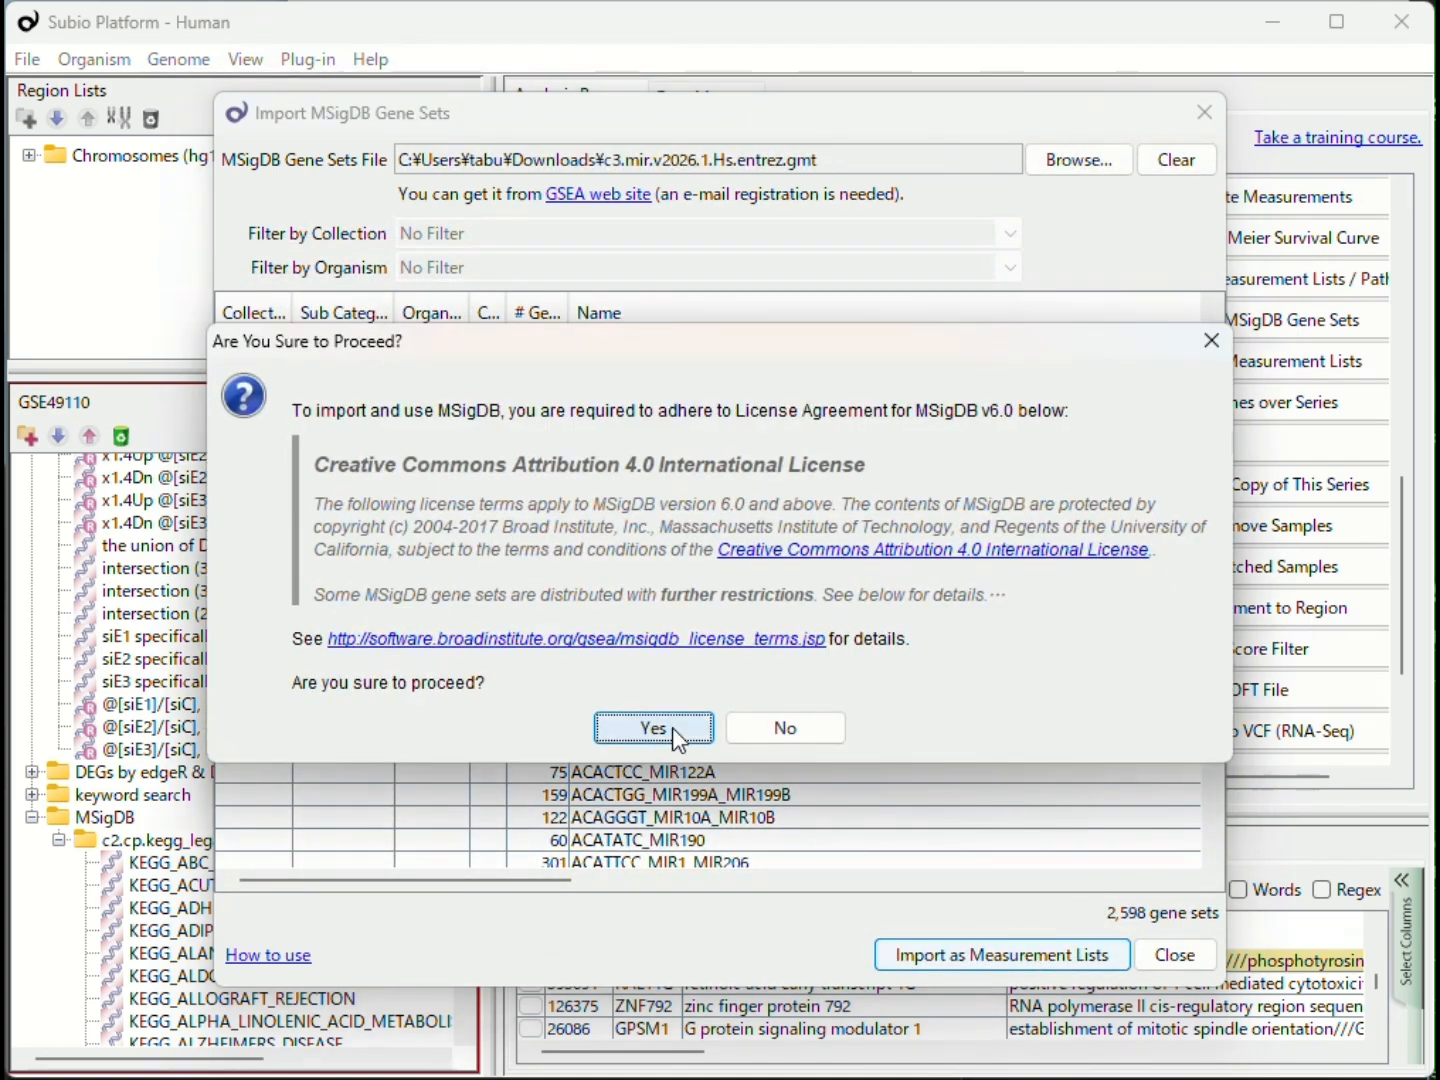
left_click(668, 725)
left_click(549, 572)
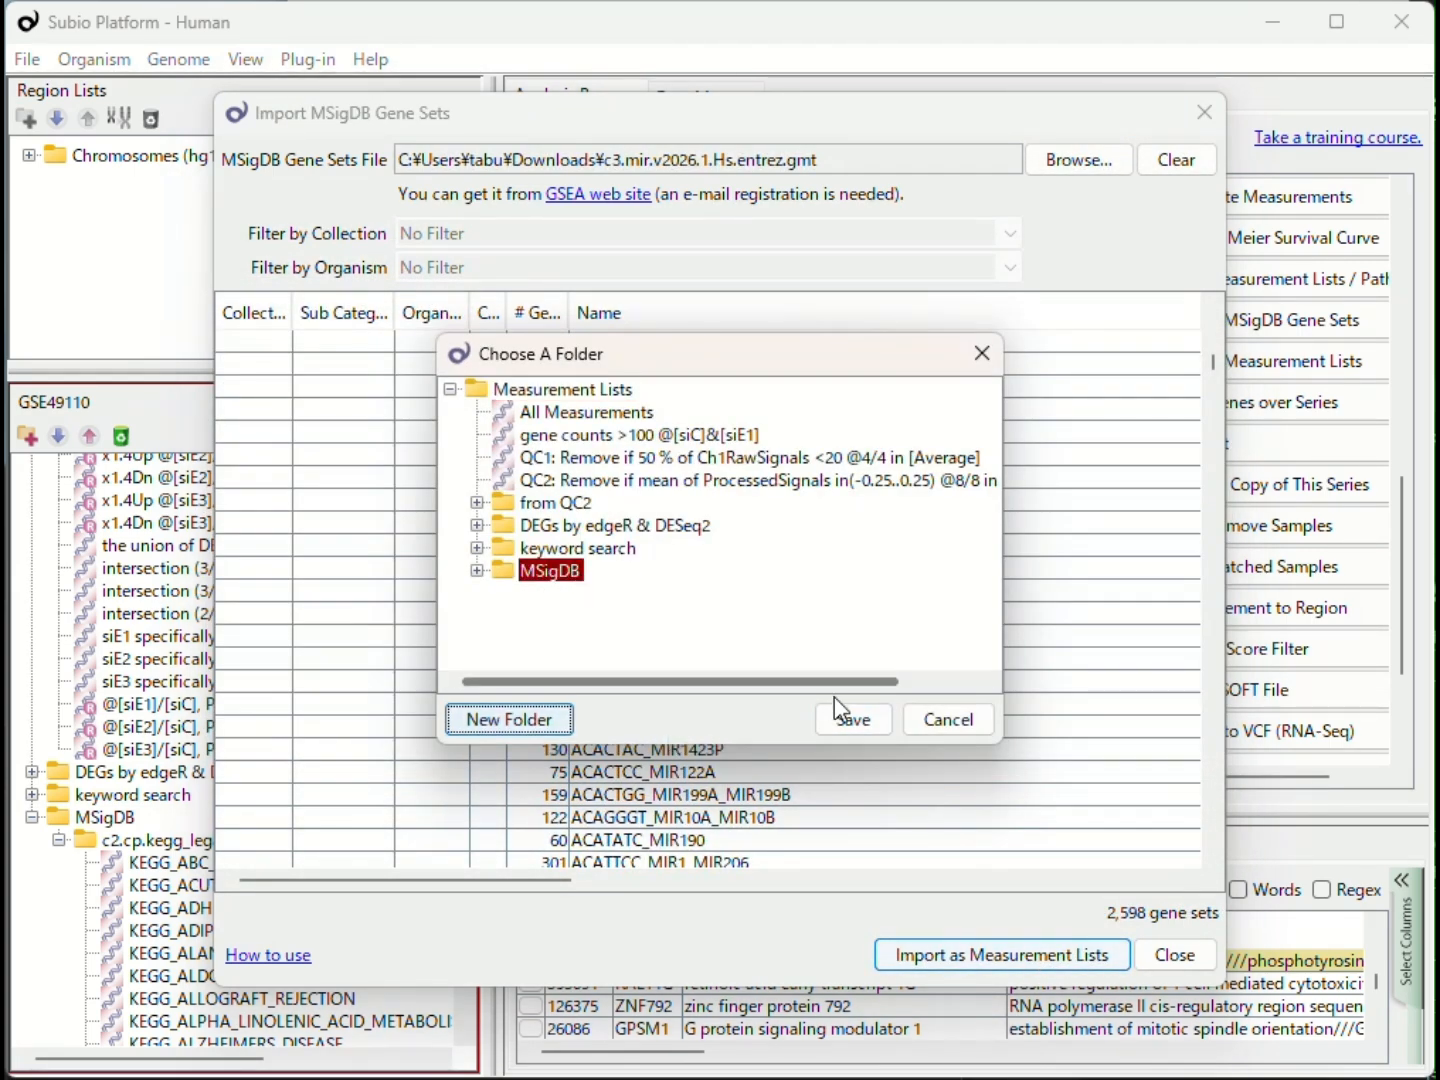
left_click(851, 718)
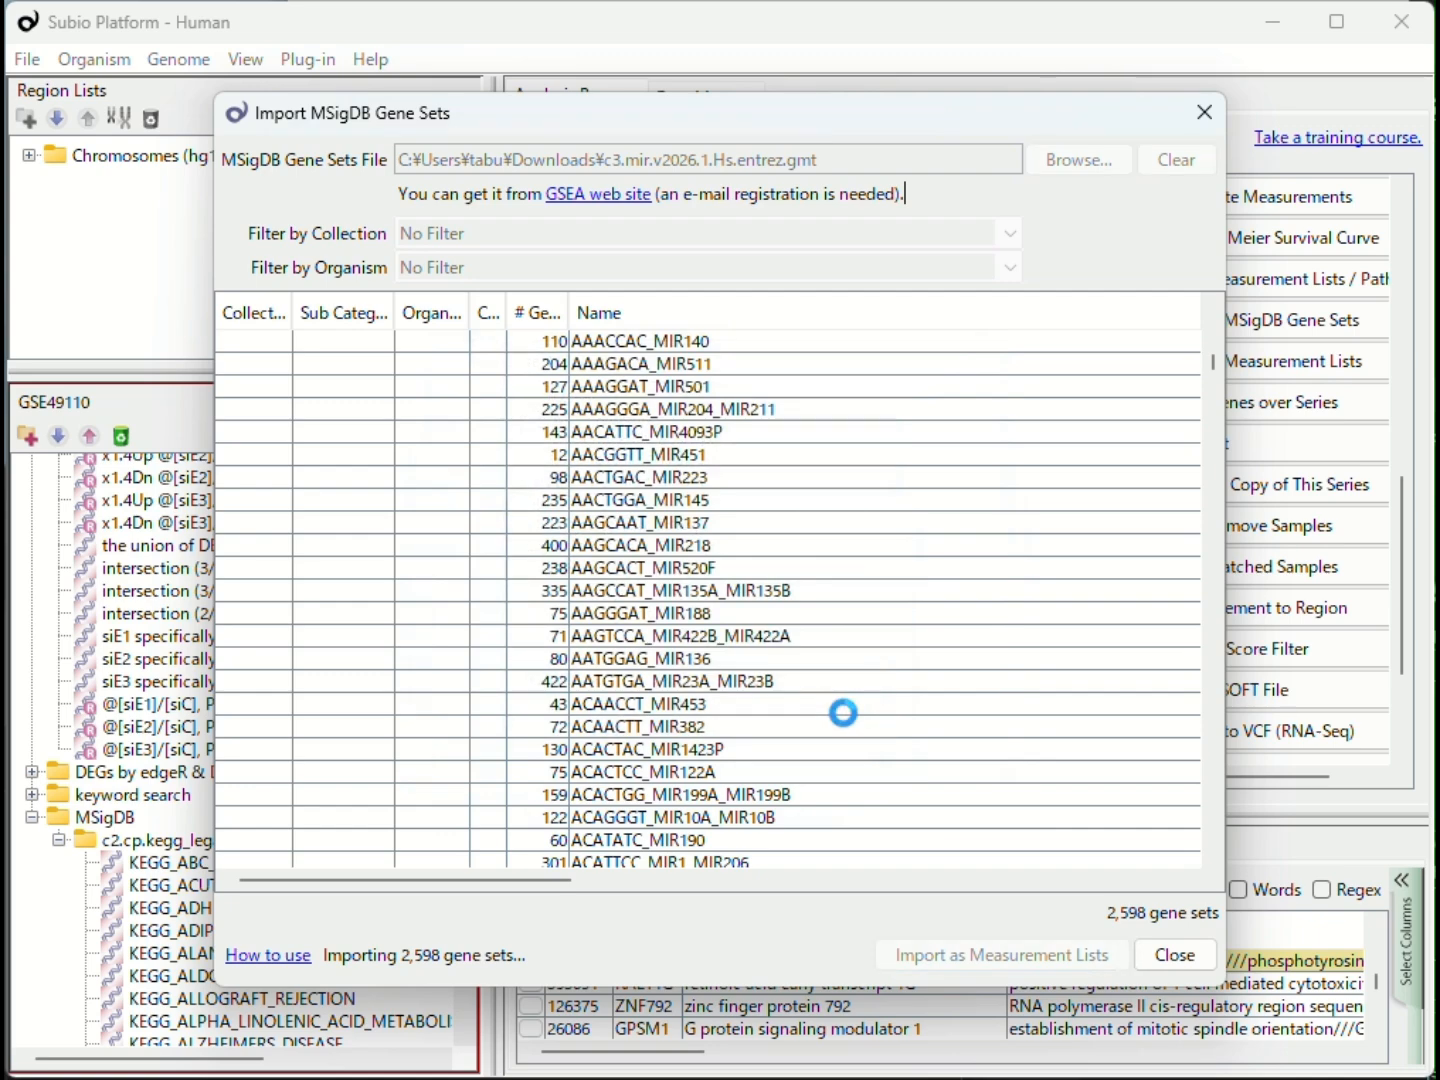
left_click(748, 587)
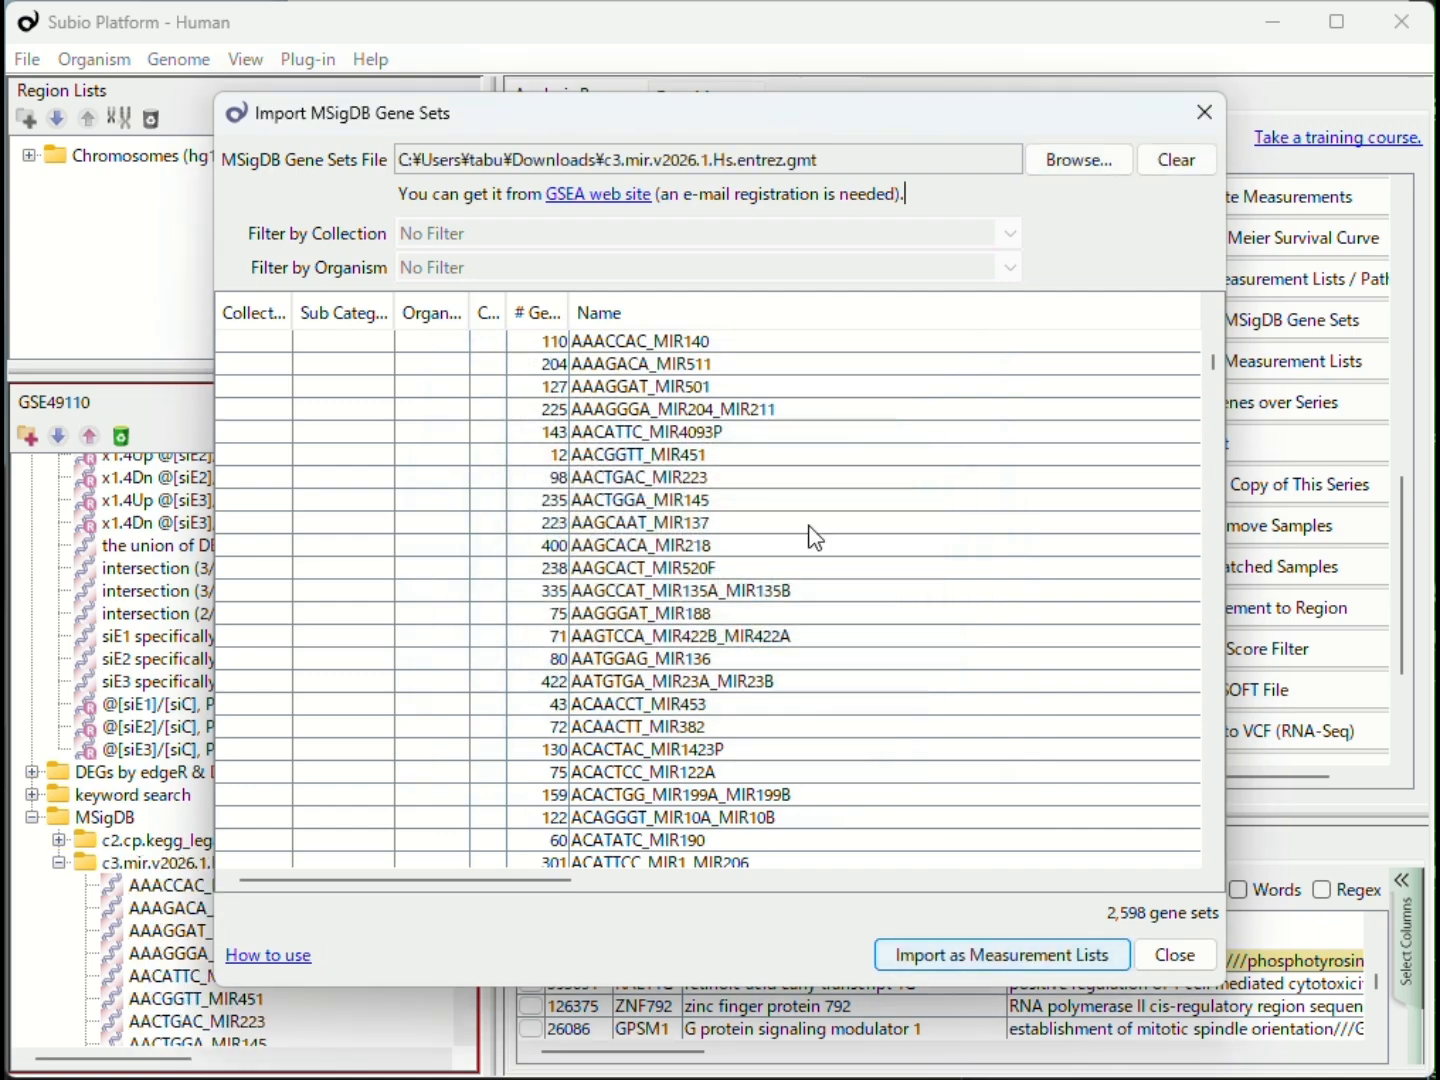
Step: Load c3.tft.v2026.1.Hs.entrez.gmt from the ダウンロード folder as a Gene Matrix Transposed file
left_click(1083, 166)
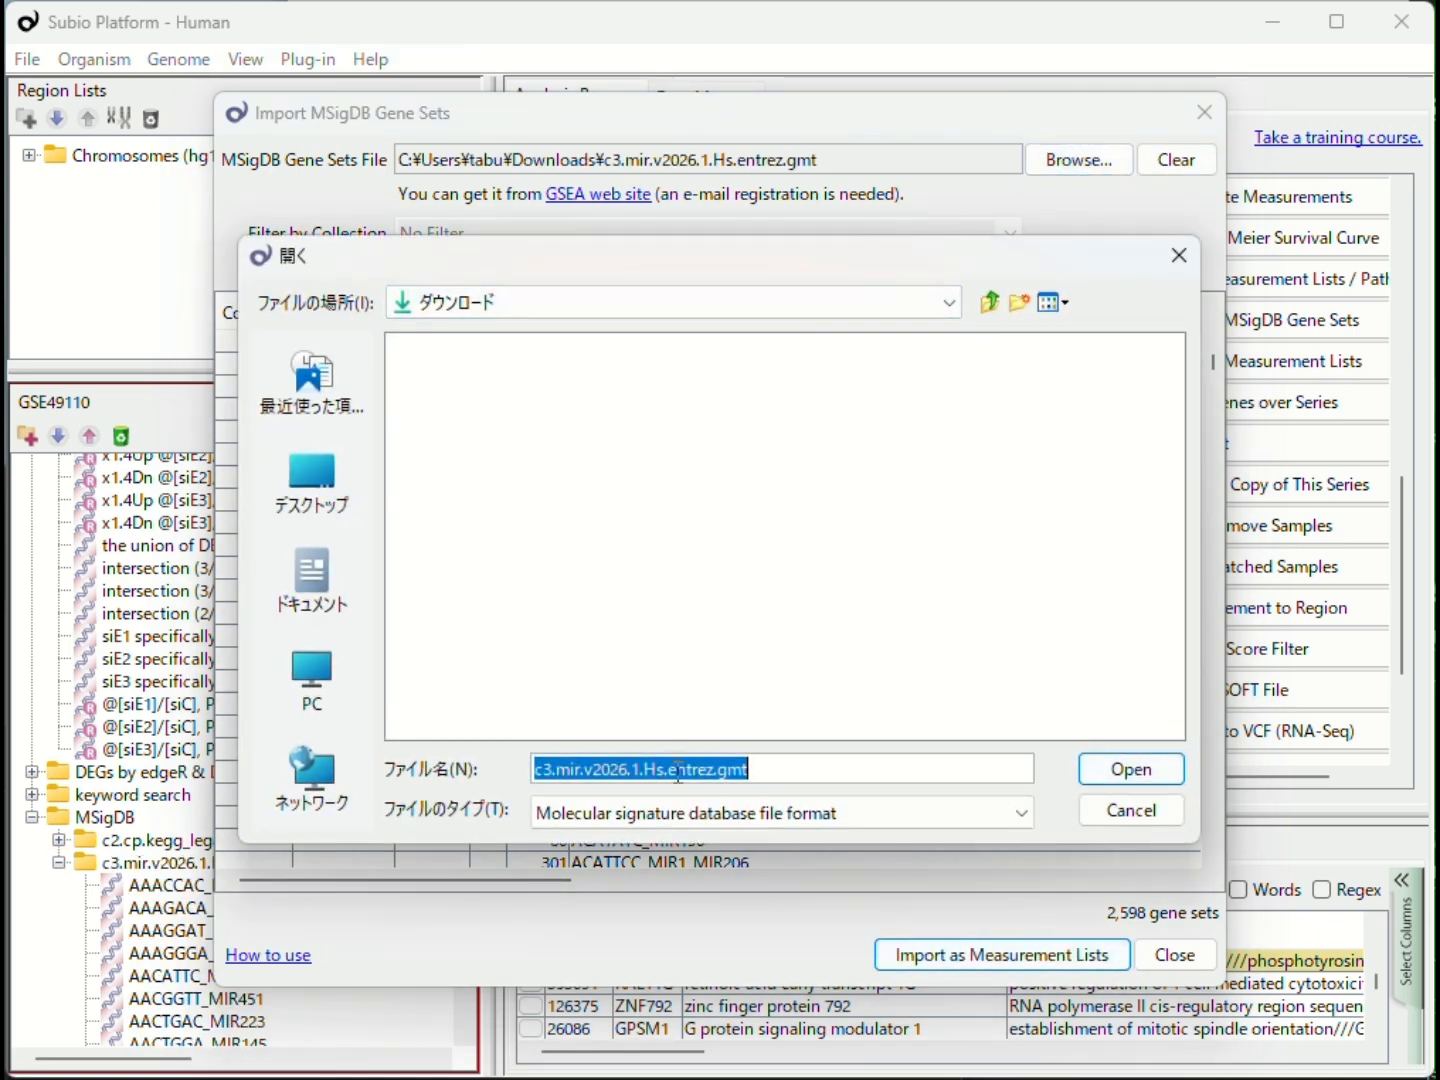
left_click(675, 810)
left_click(682, 869)
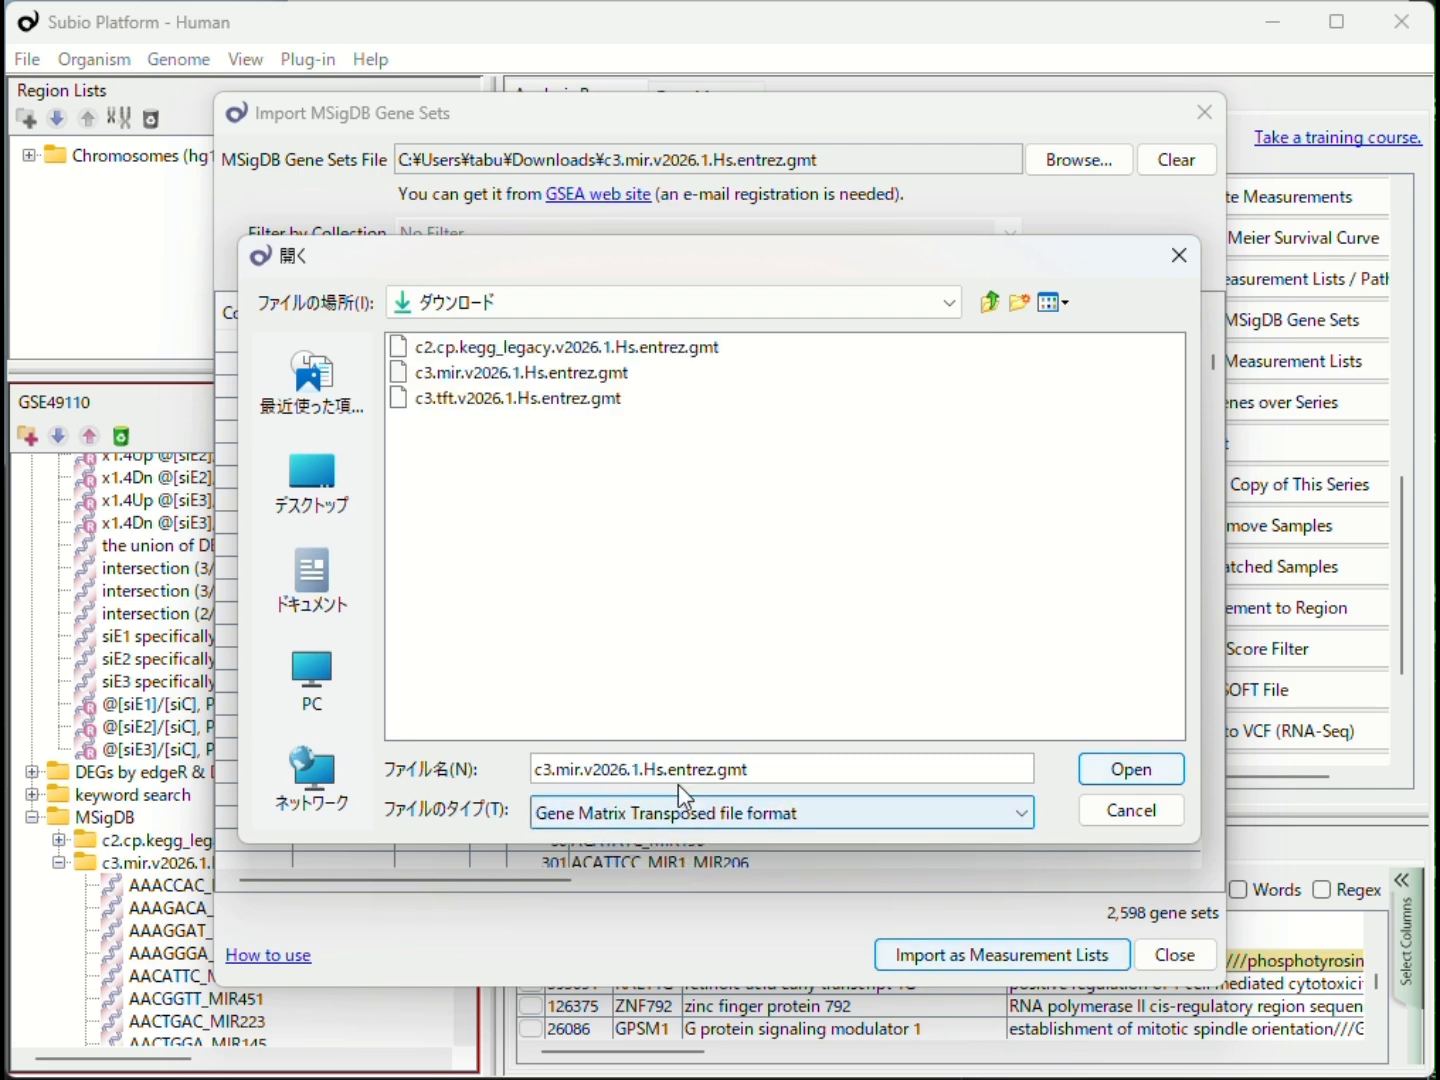
left_click(594, 401)
left_click(1127, 768)
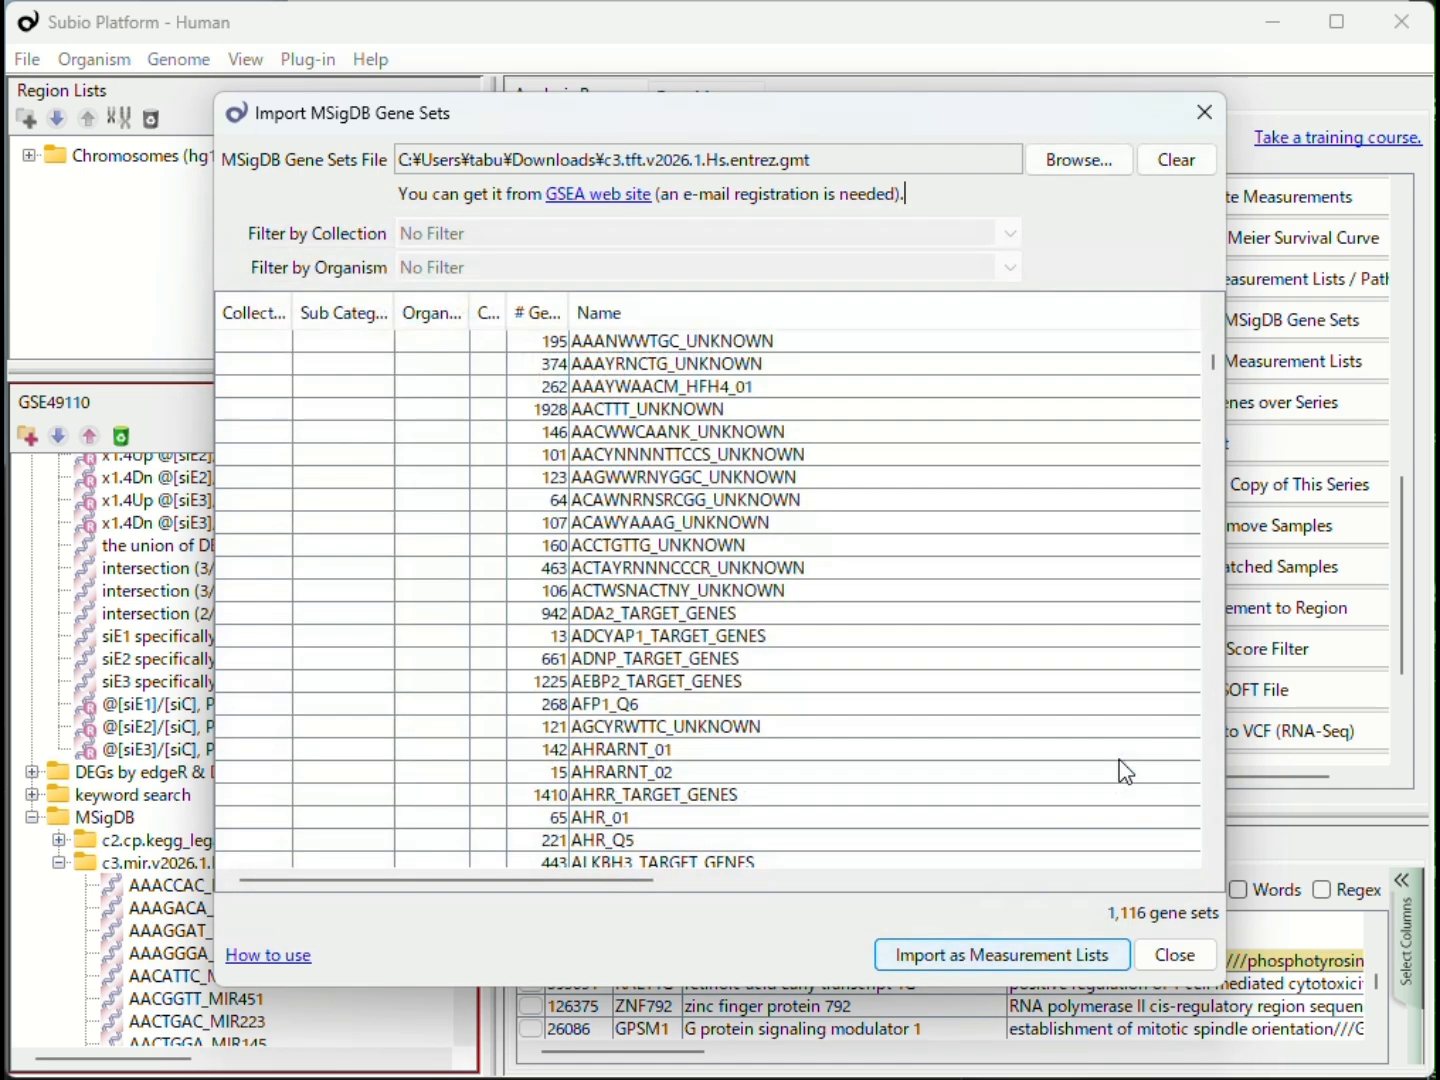
Step: Import the loaded c3.tft transcription factor target gene sets as measurement lists into the MSigDB folder and close the import dialog
left_click(1072, 957)
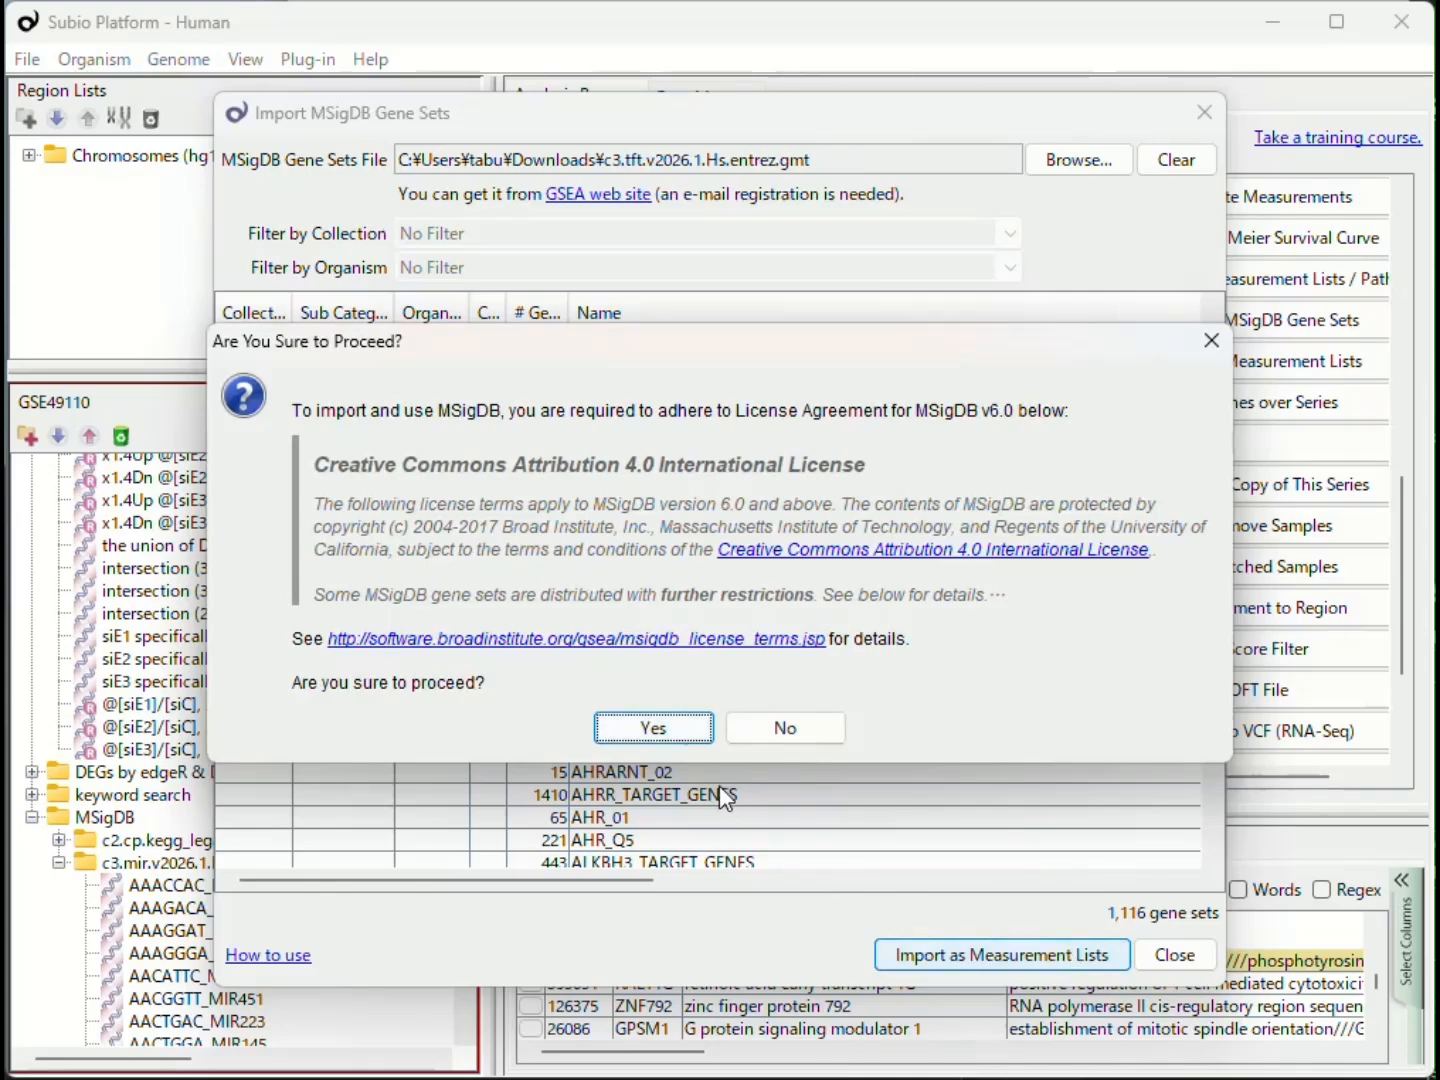
left_click(662, 729)
left_click(551, 572)
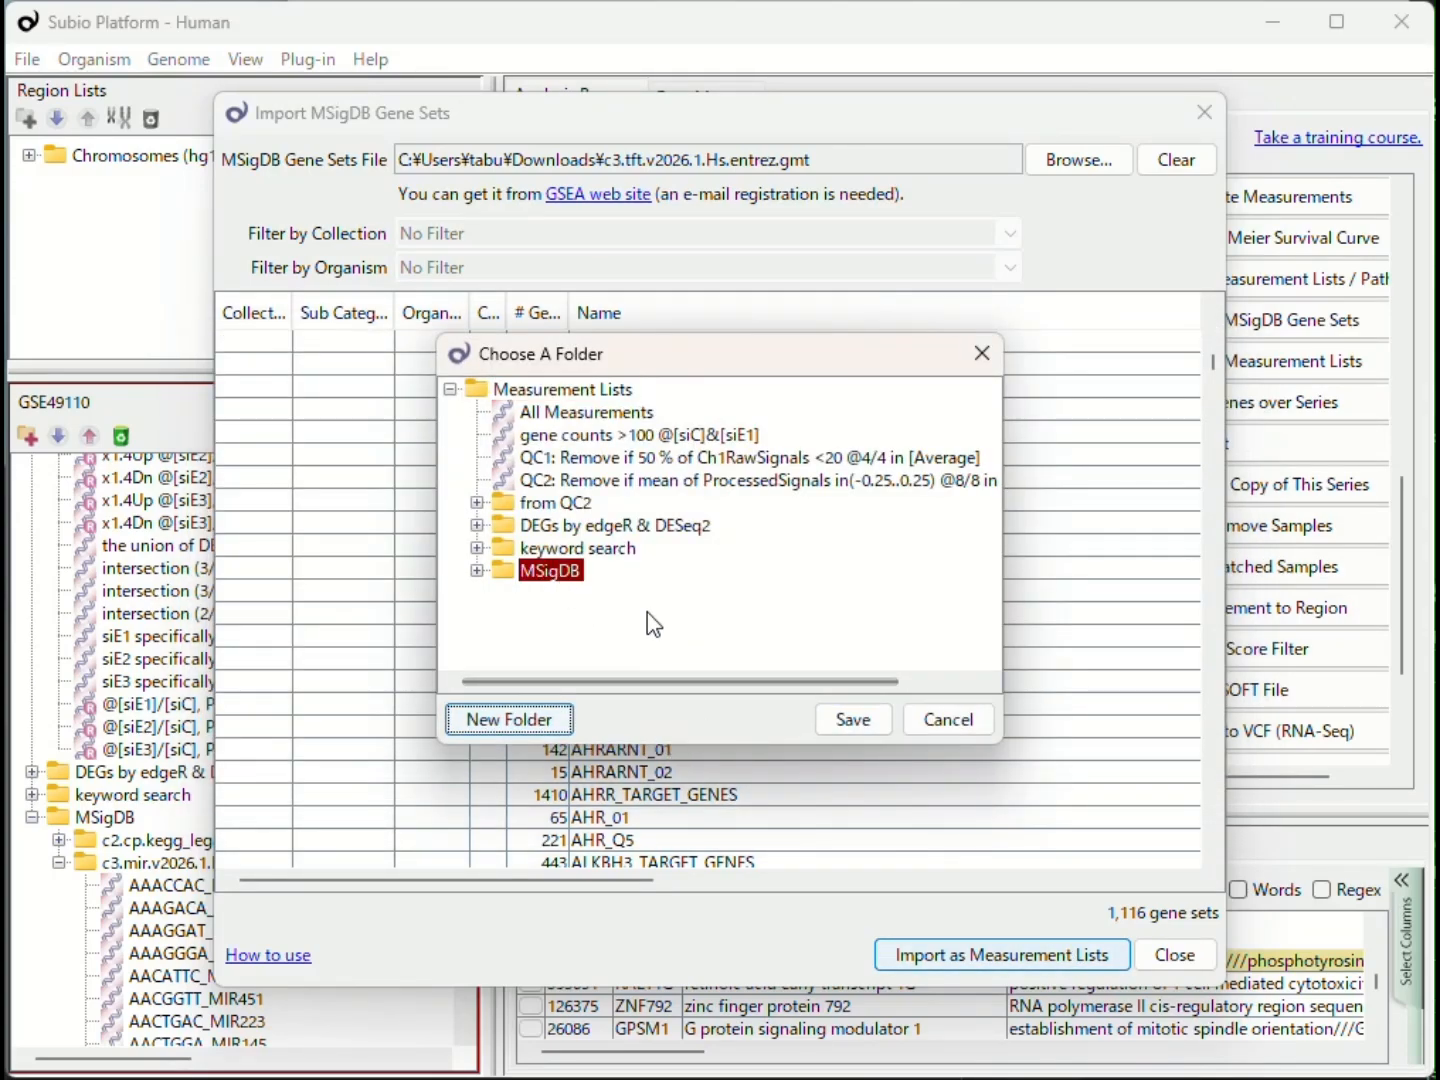
left_click(852, 720)
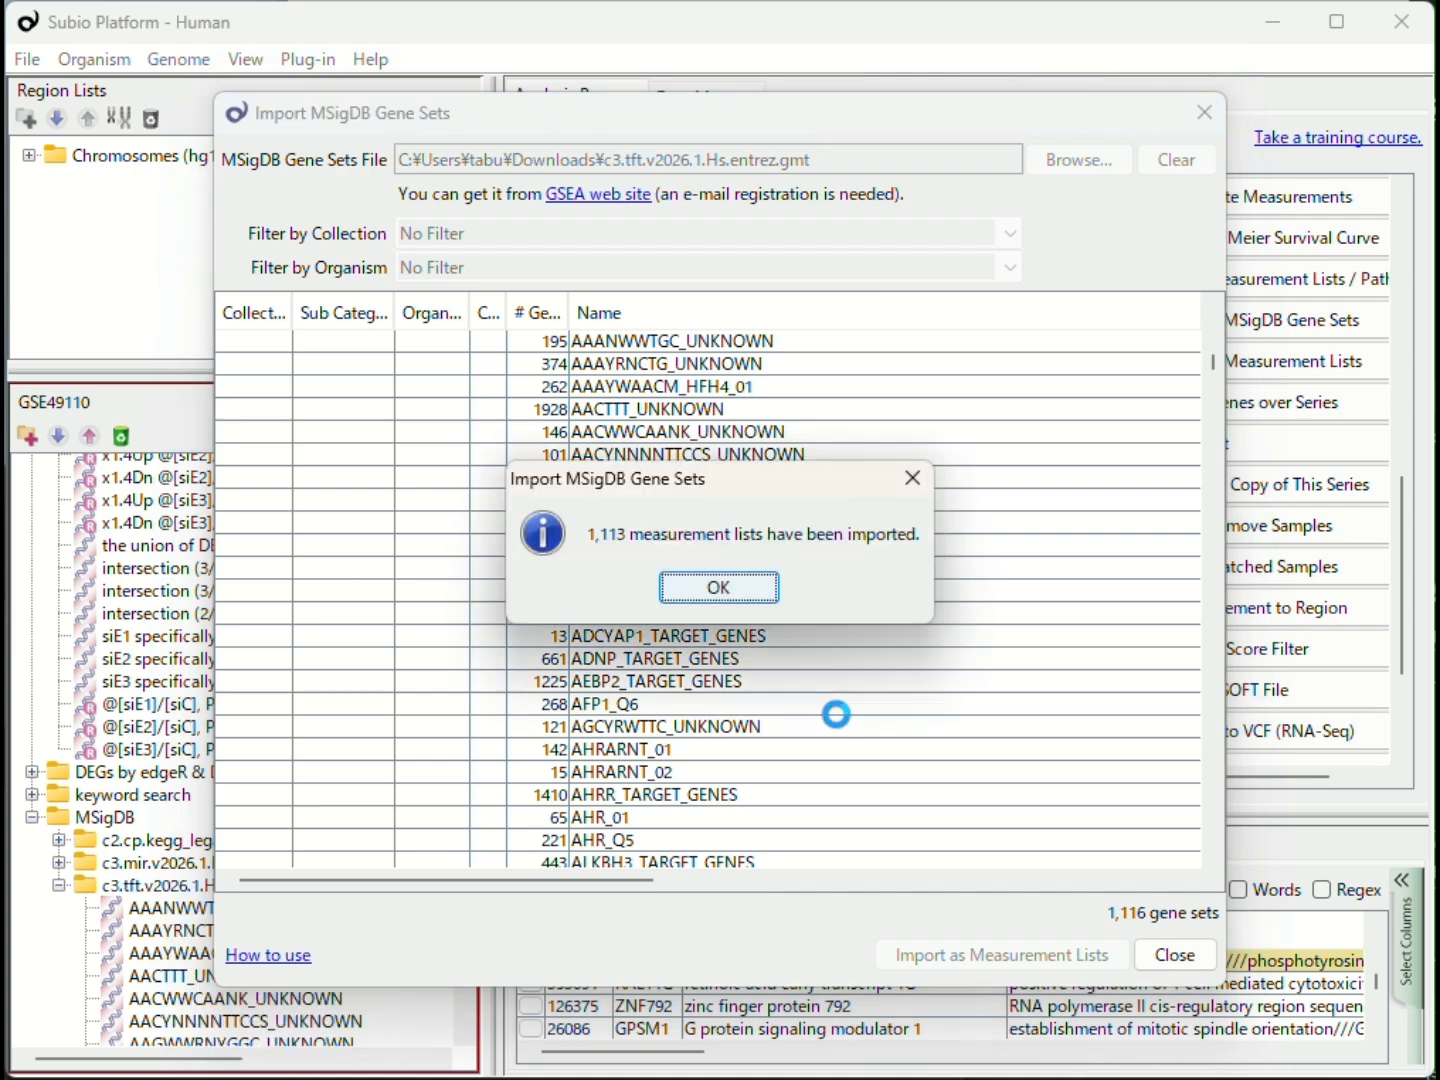
left_click(755, 600)
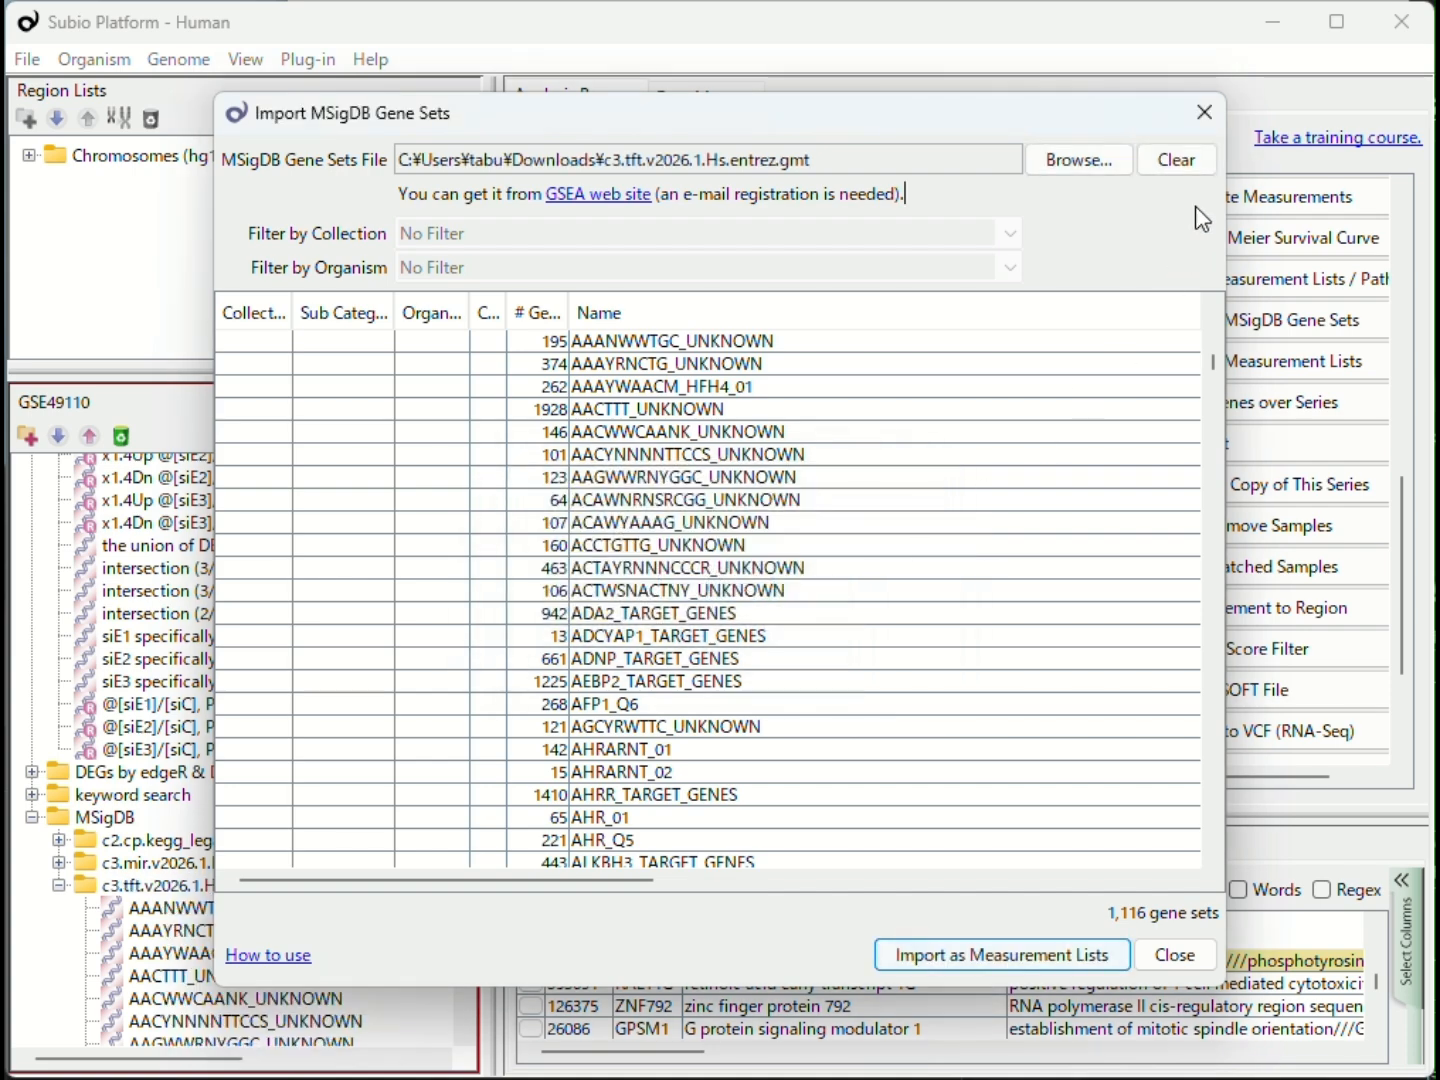
left_click(1203, 113)
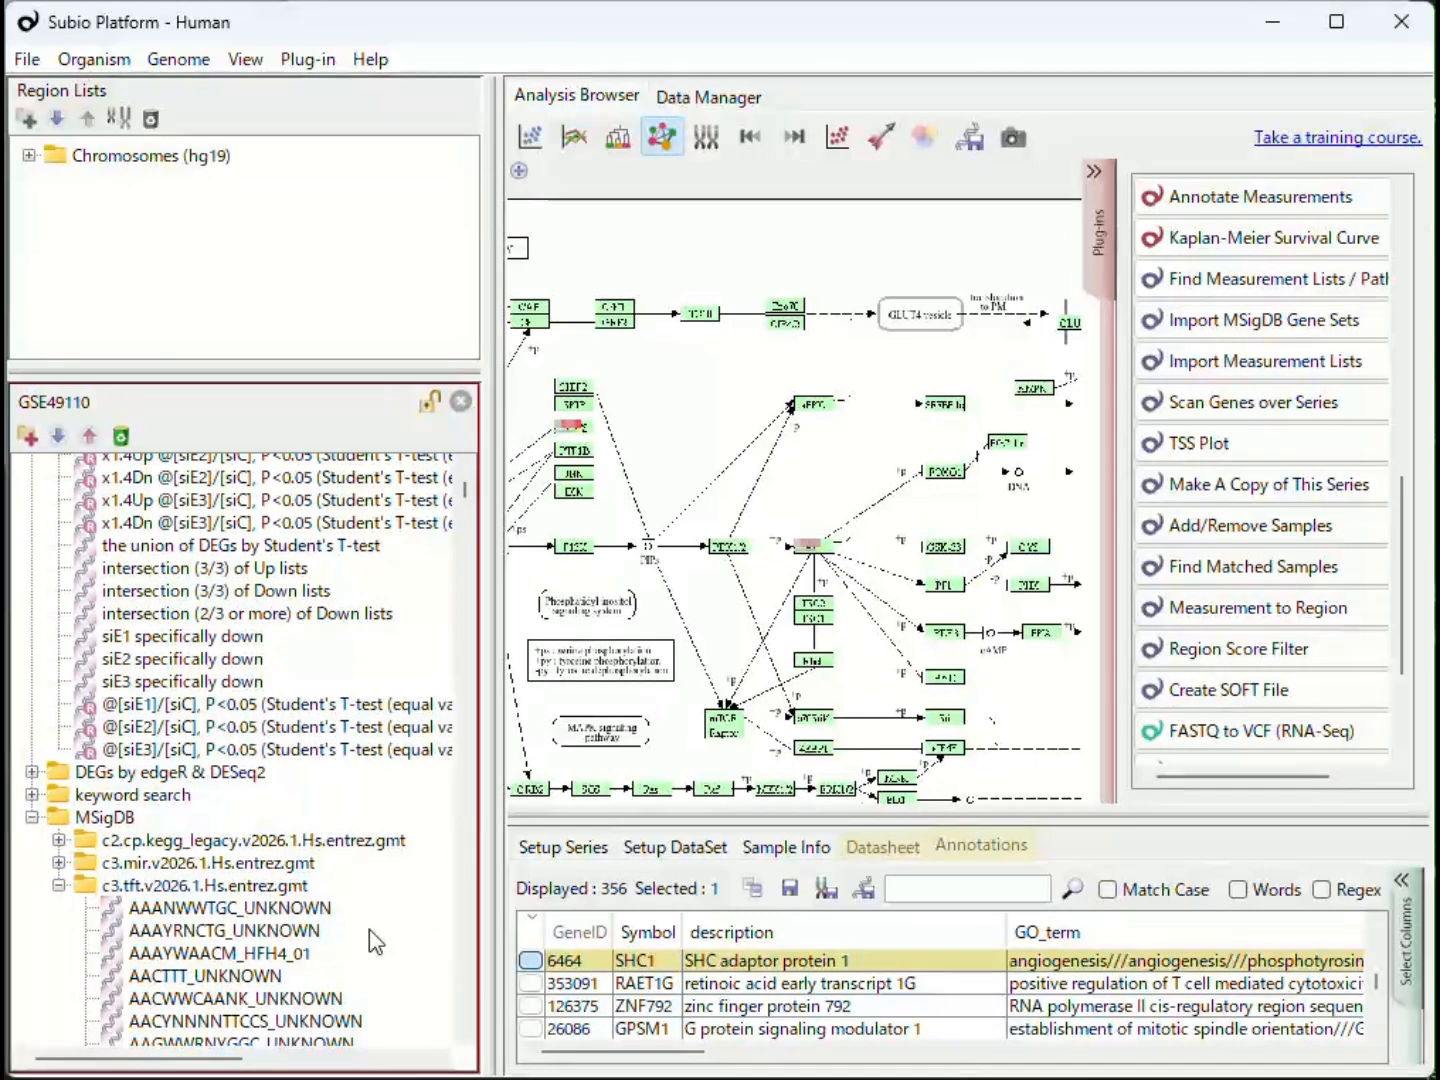
Step: Show the Processed Signal line graph and open Enrichment Analysis in its Measurement List or Pathway mode
left_click(584, 143)
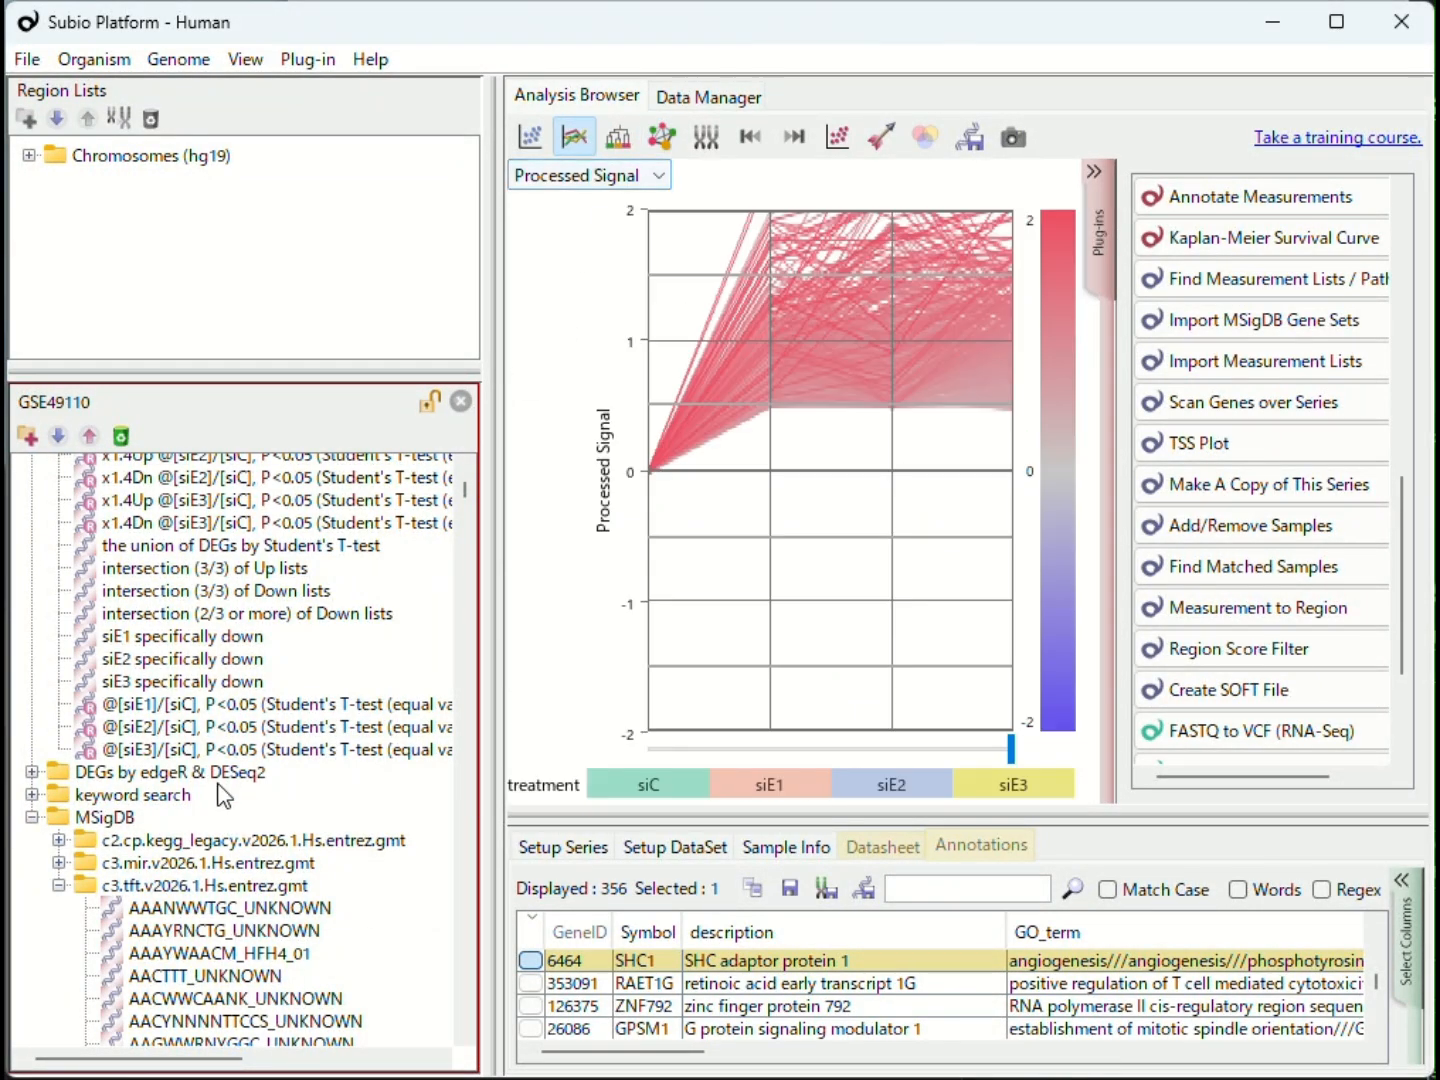
scroll(1238, 540, "up", 5)
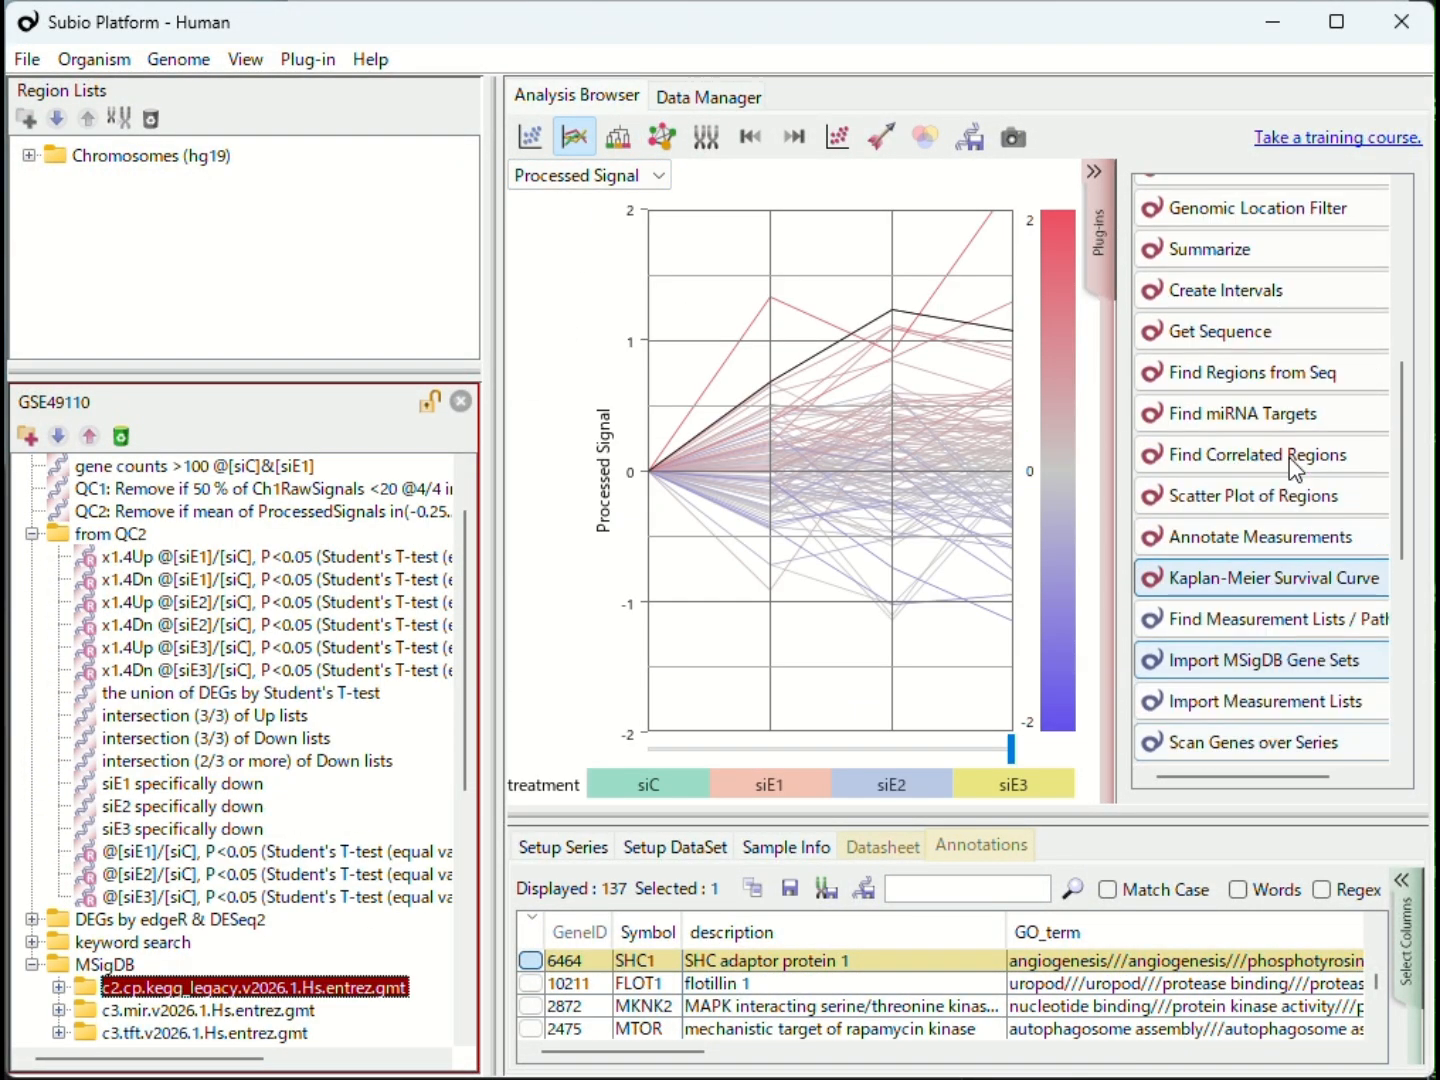
left_click(1258, 357)
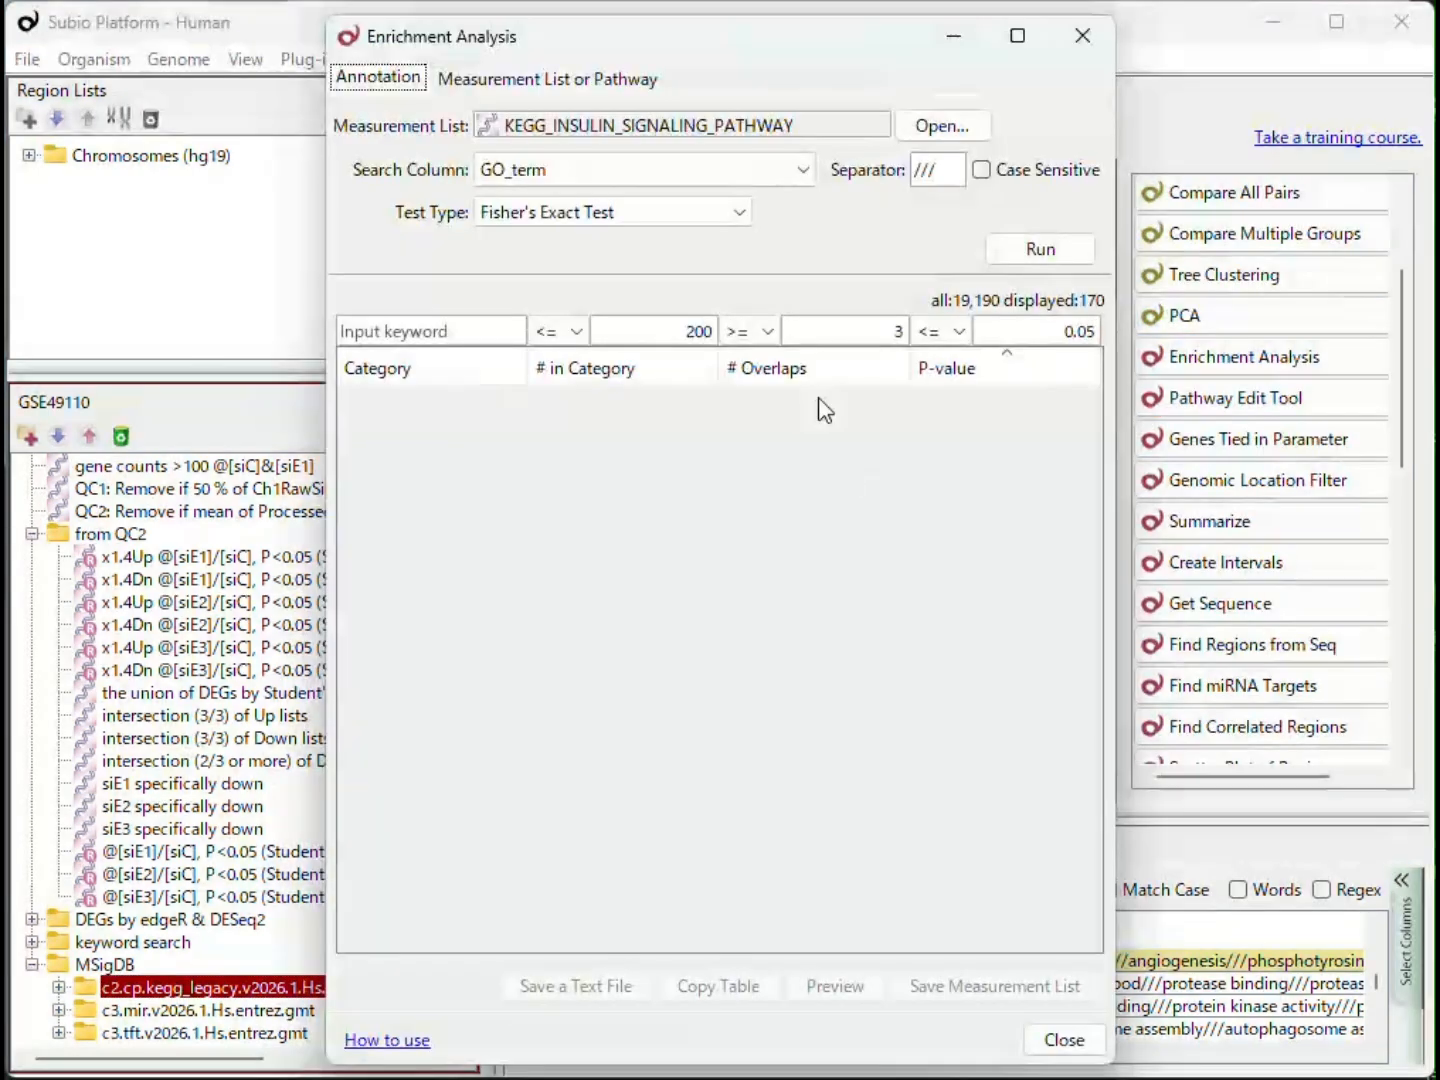
left_click(578, 88)
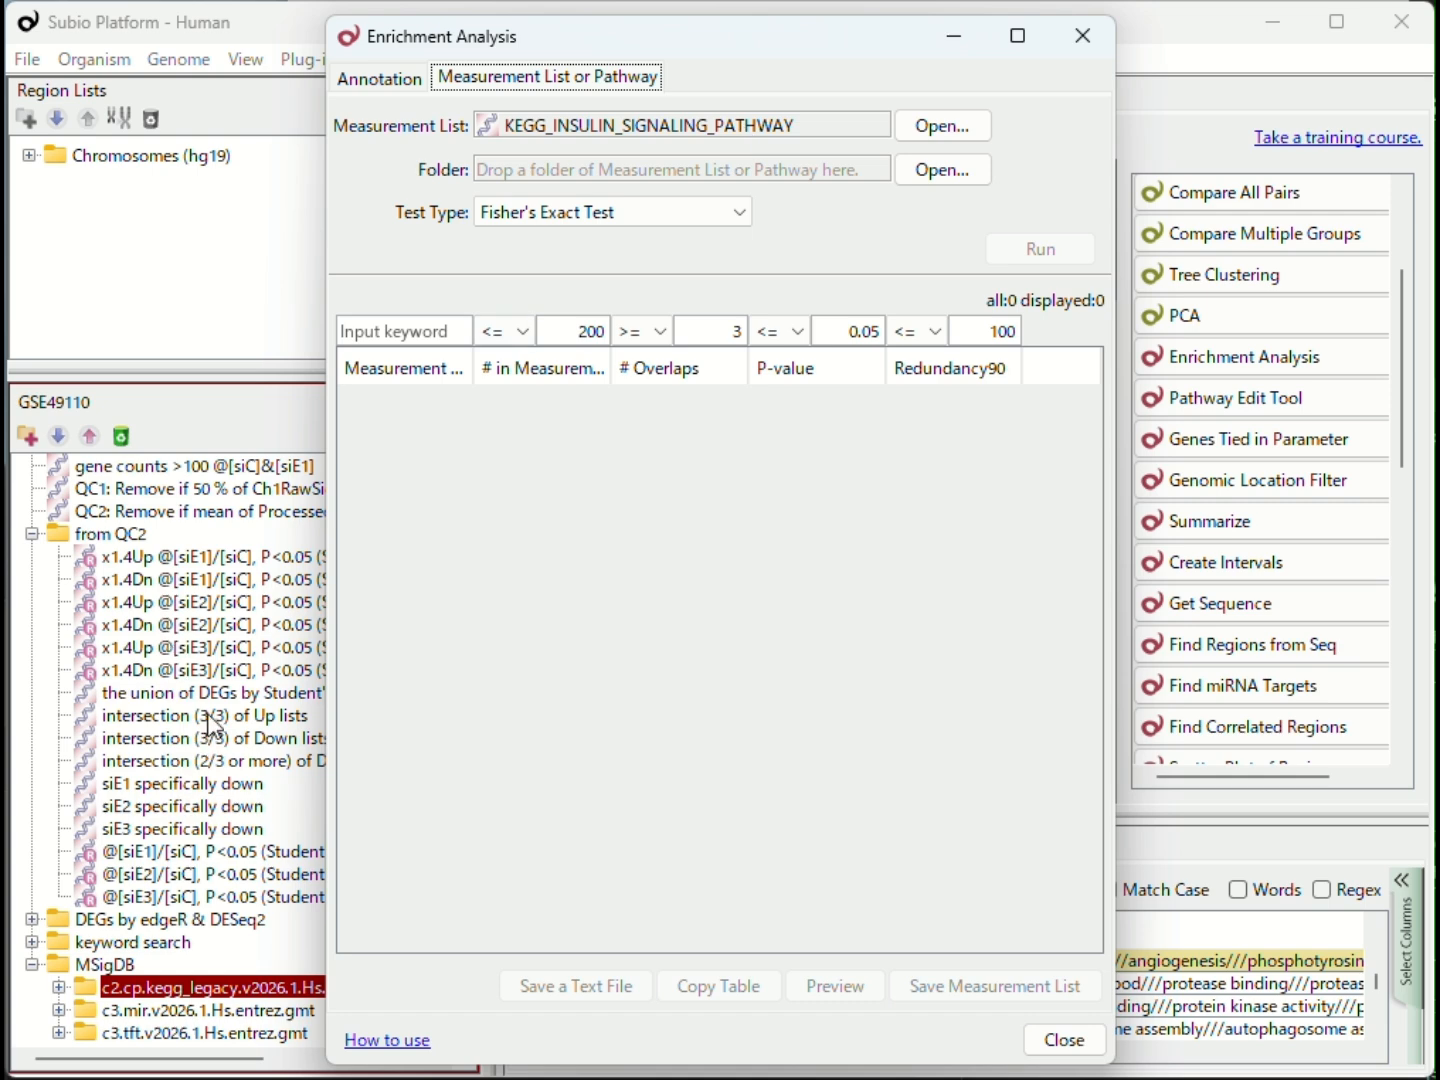
Step: Run enrichment of intersection (3/3) of Up lists against the MSigDB folder c2.cp.kegg_legacy.v2026.1.Hs.entrez.gmt and widen the result names column
left_click_drag(213, 724, 762, 120)
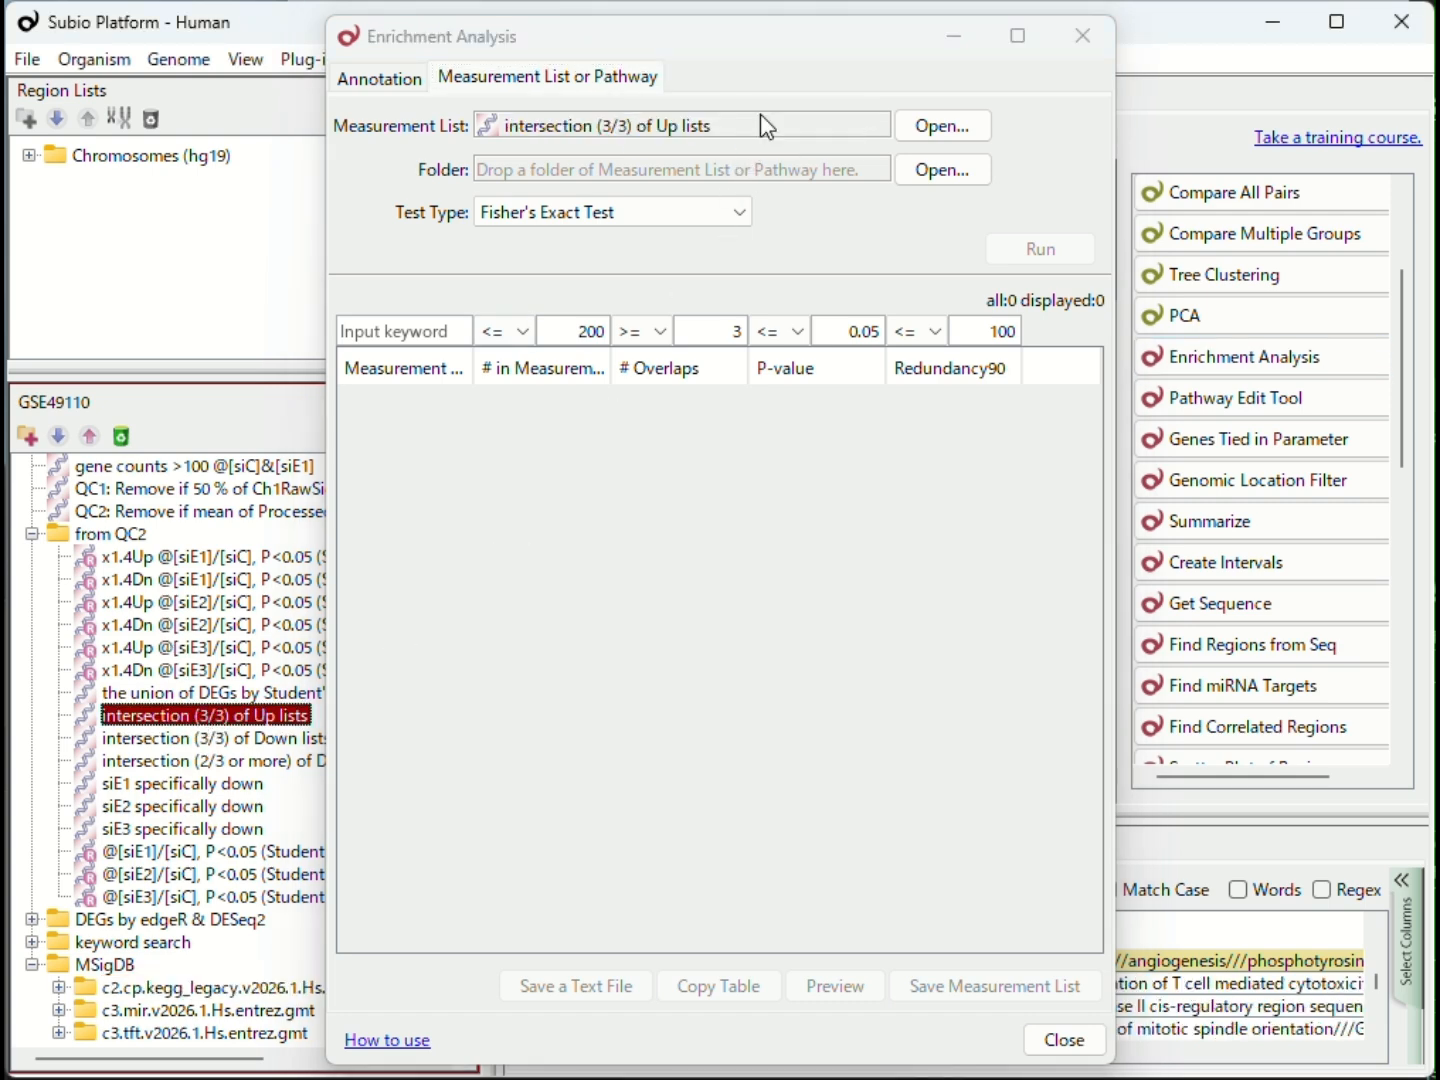
left_click(920, 175)
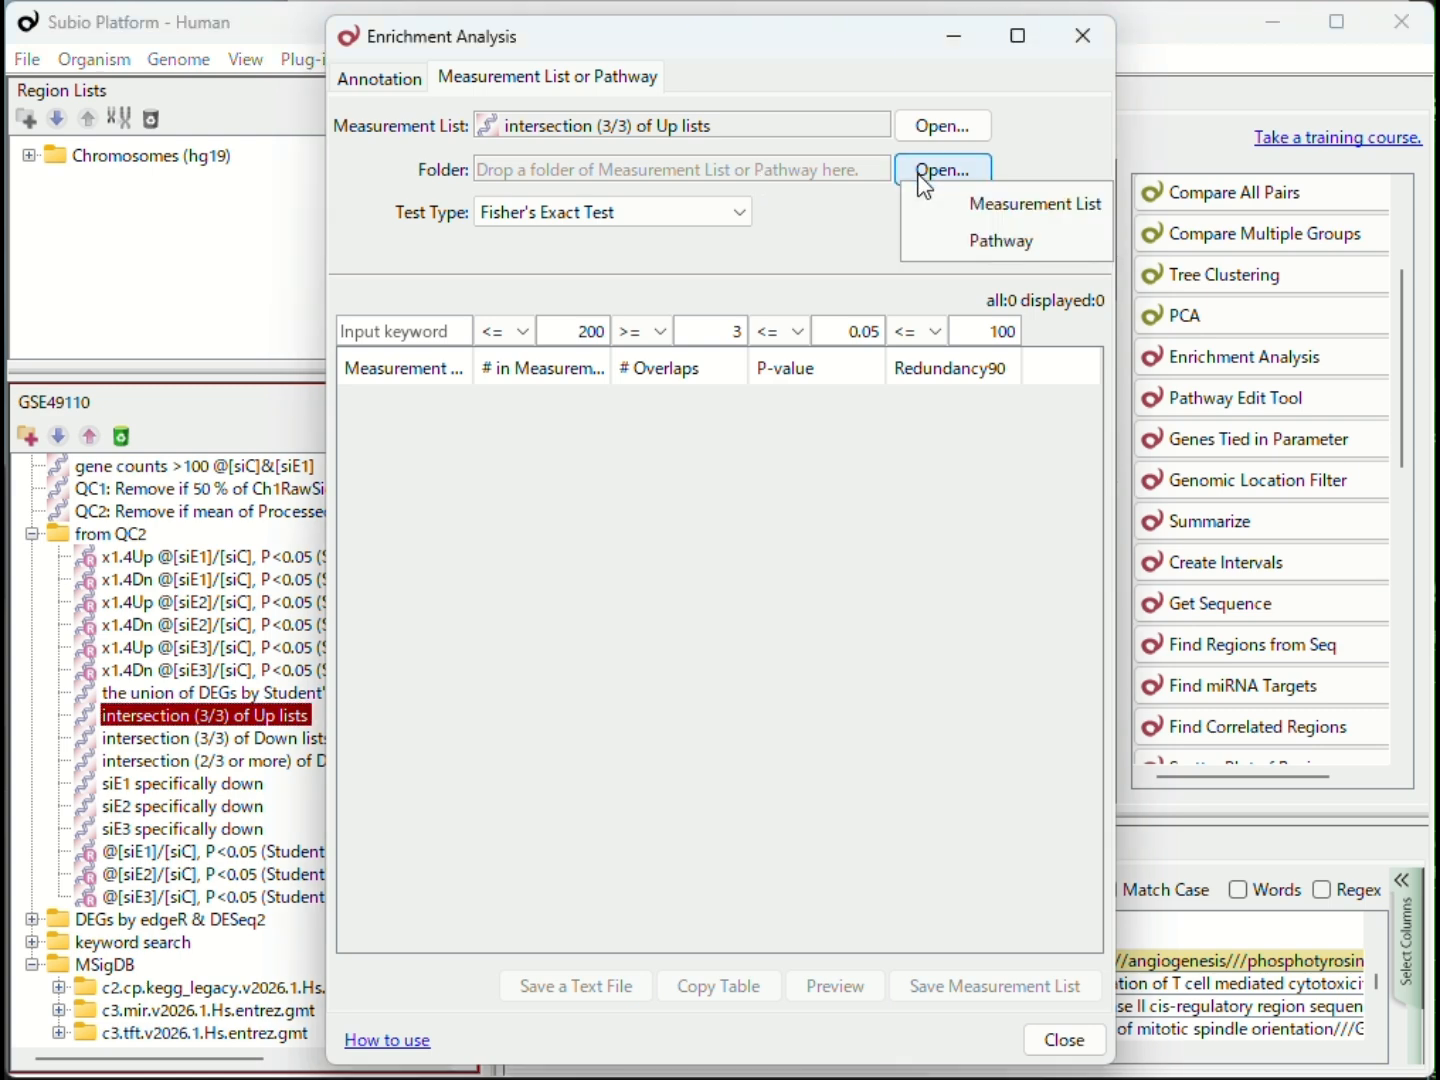
left_click(1010, 216)
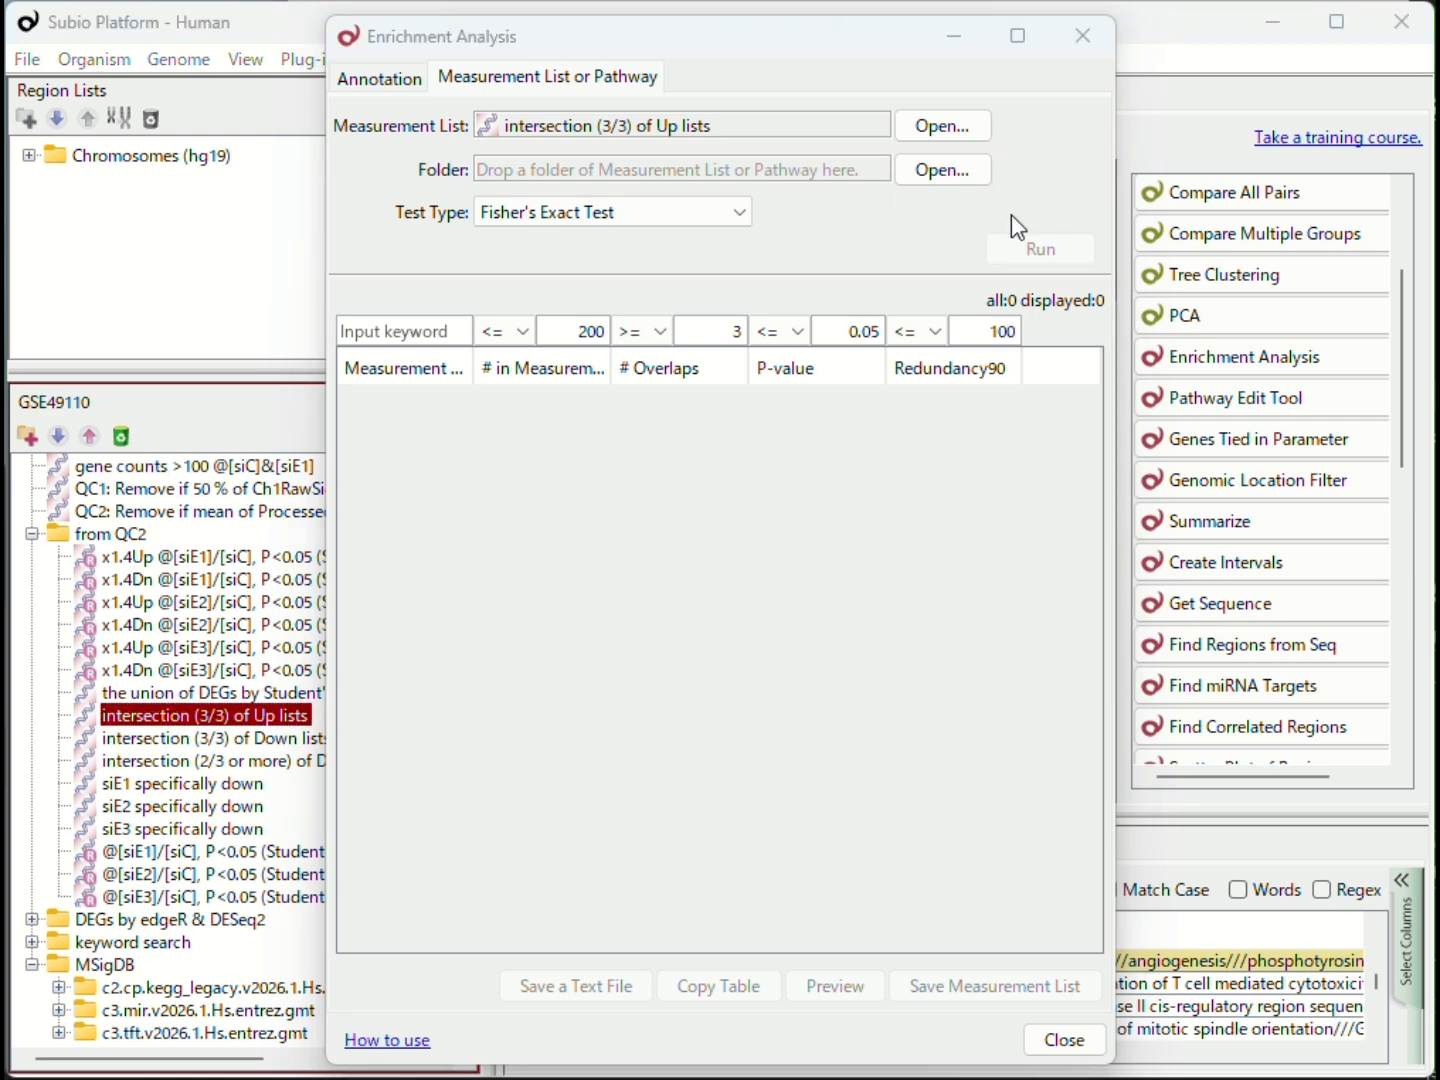
left_click(478, 571)
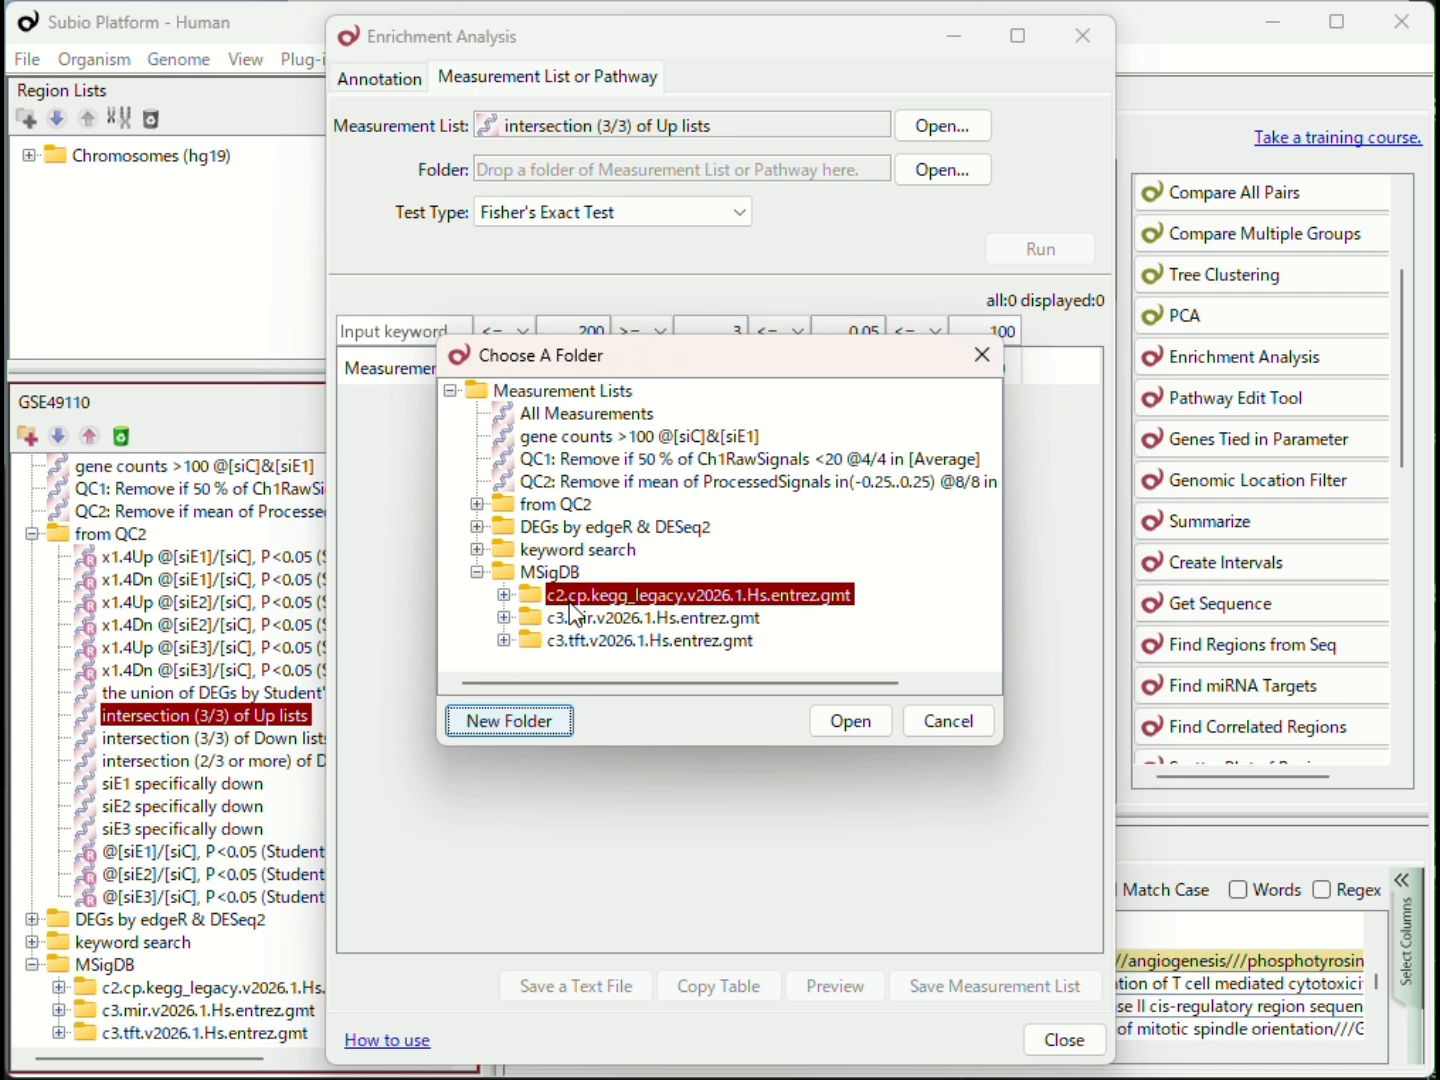
left_click(566, 596)
left_click(845, 723)
left_click(1046, 249)
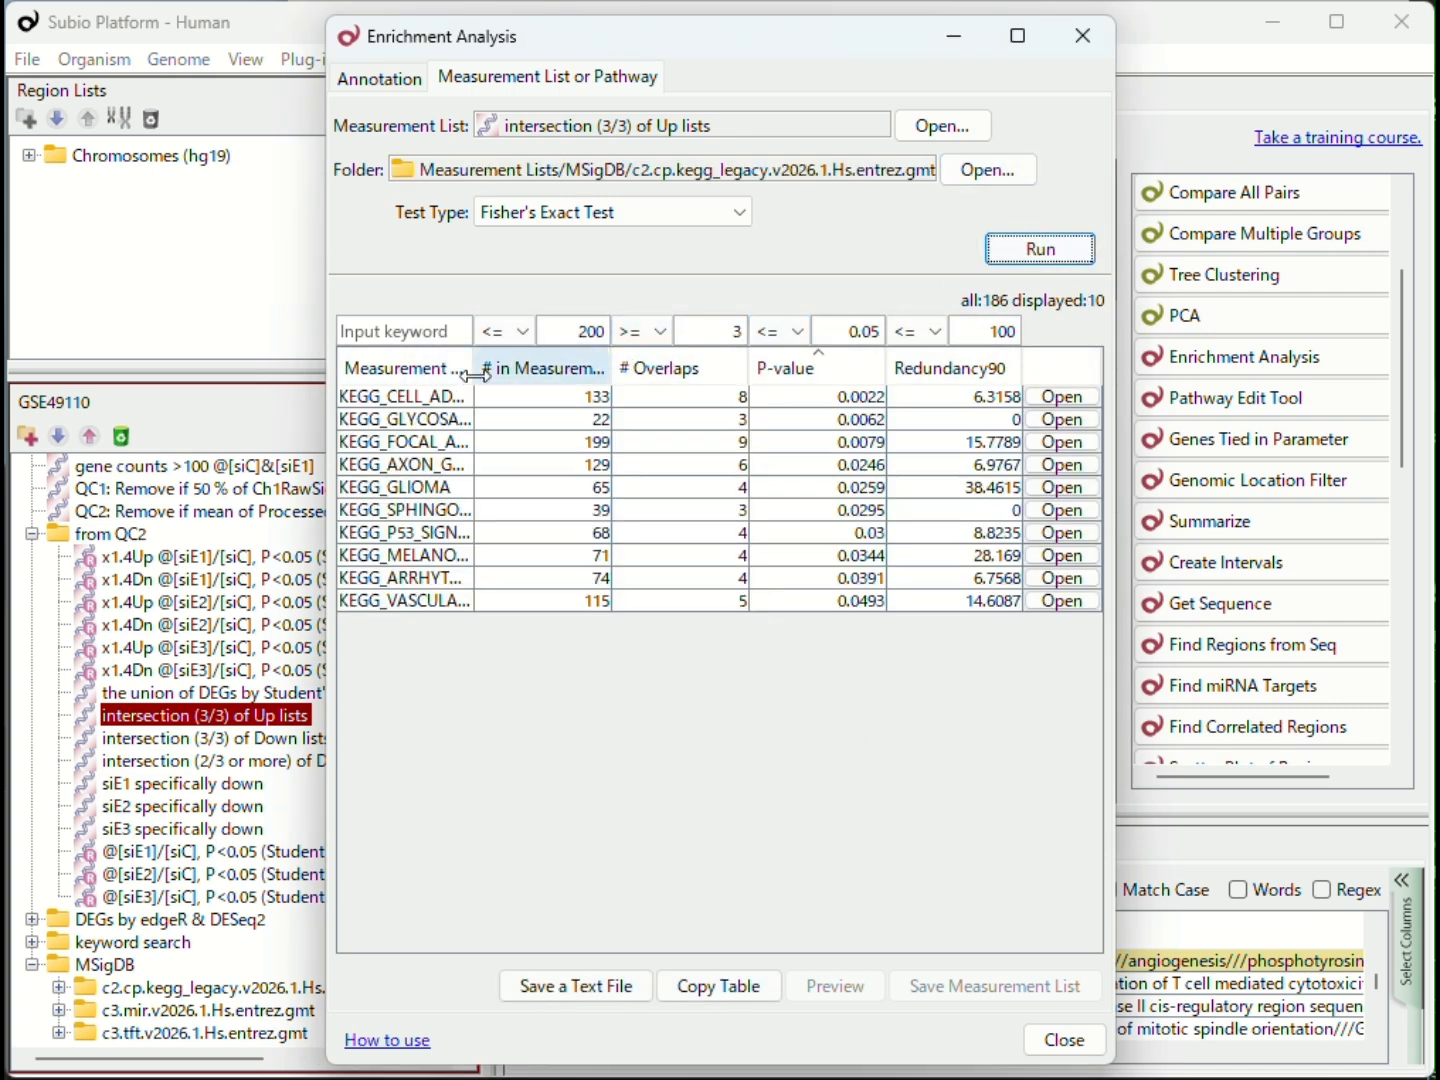
left_click_drag(473, 368, 735, 409)
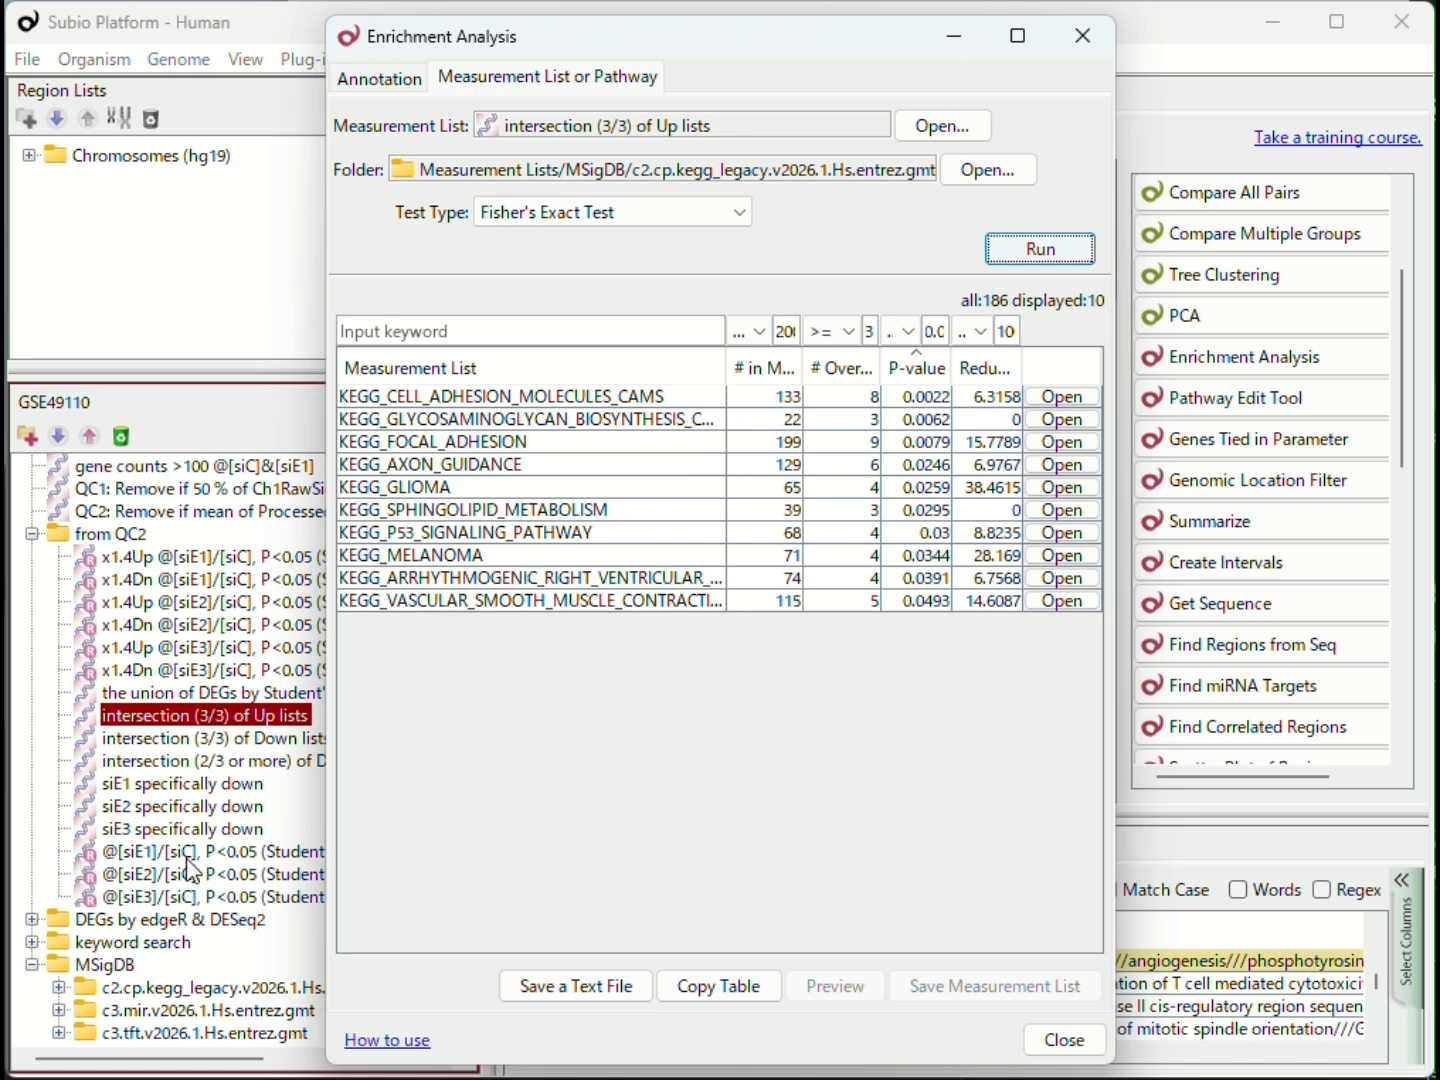
Step: Rerun the KEGG legacy enrichment with intersection (2/3 or more) of Down lists and widen the result names column
left_click_drag(214, 763, 715, 126)
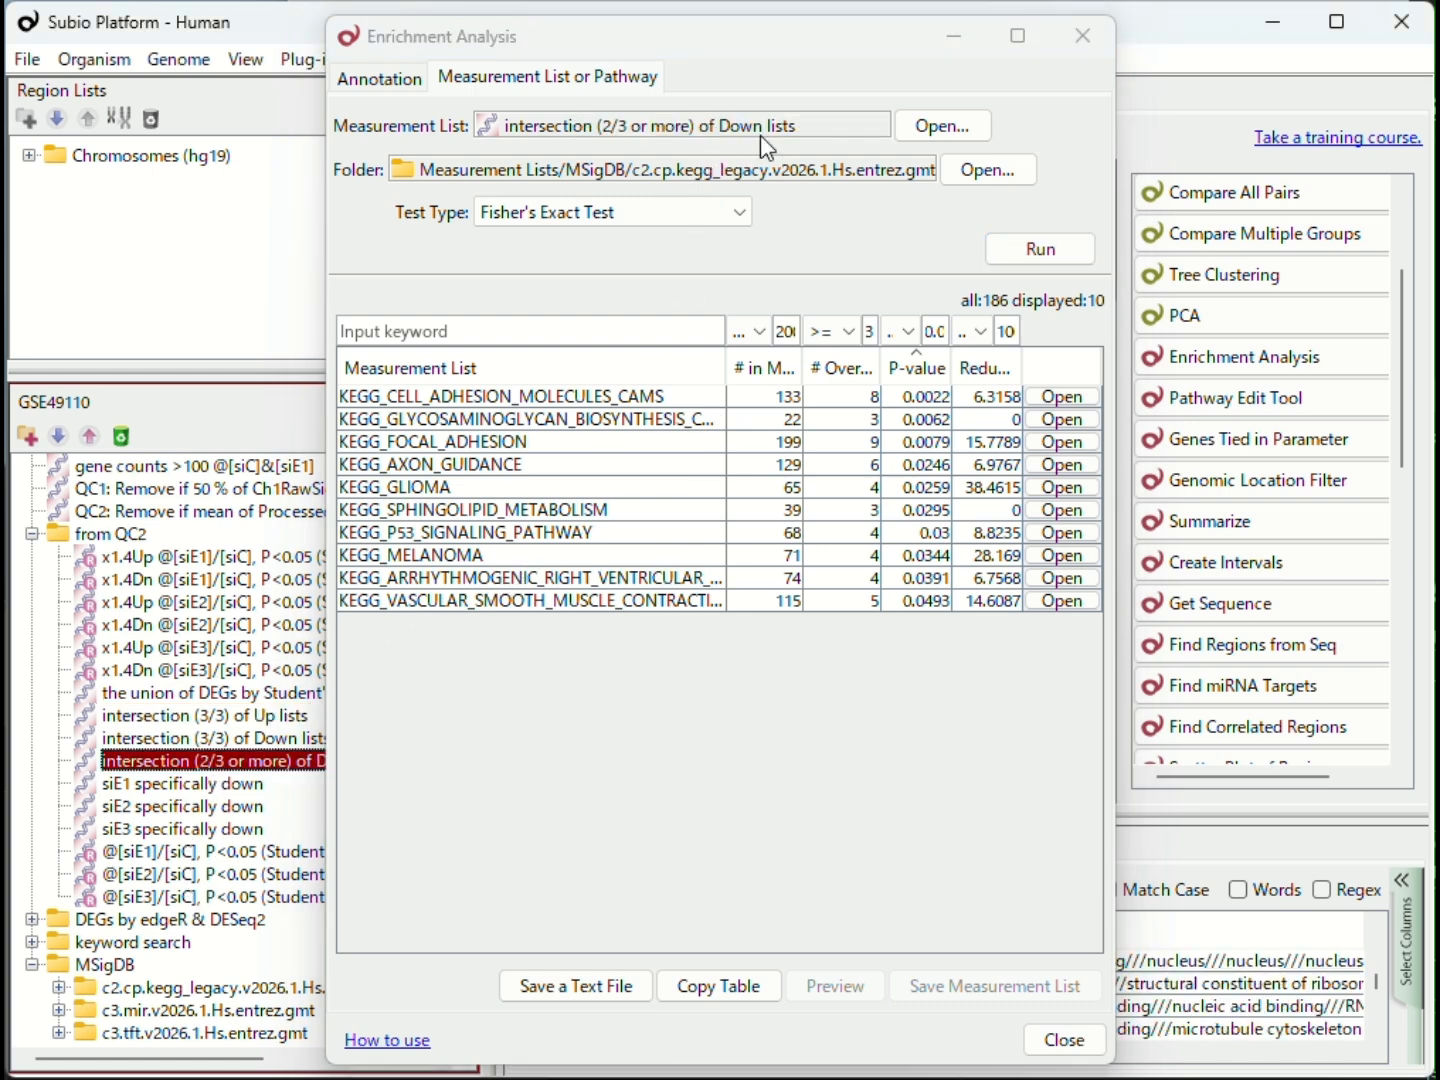
left_click(1063, 259)
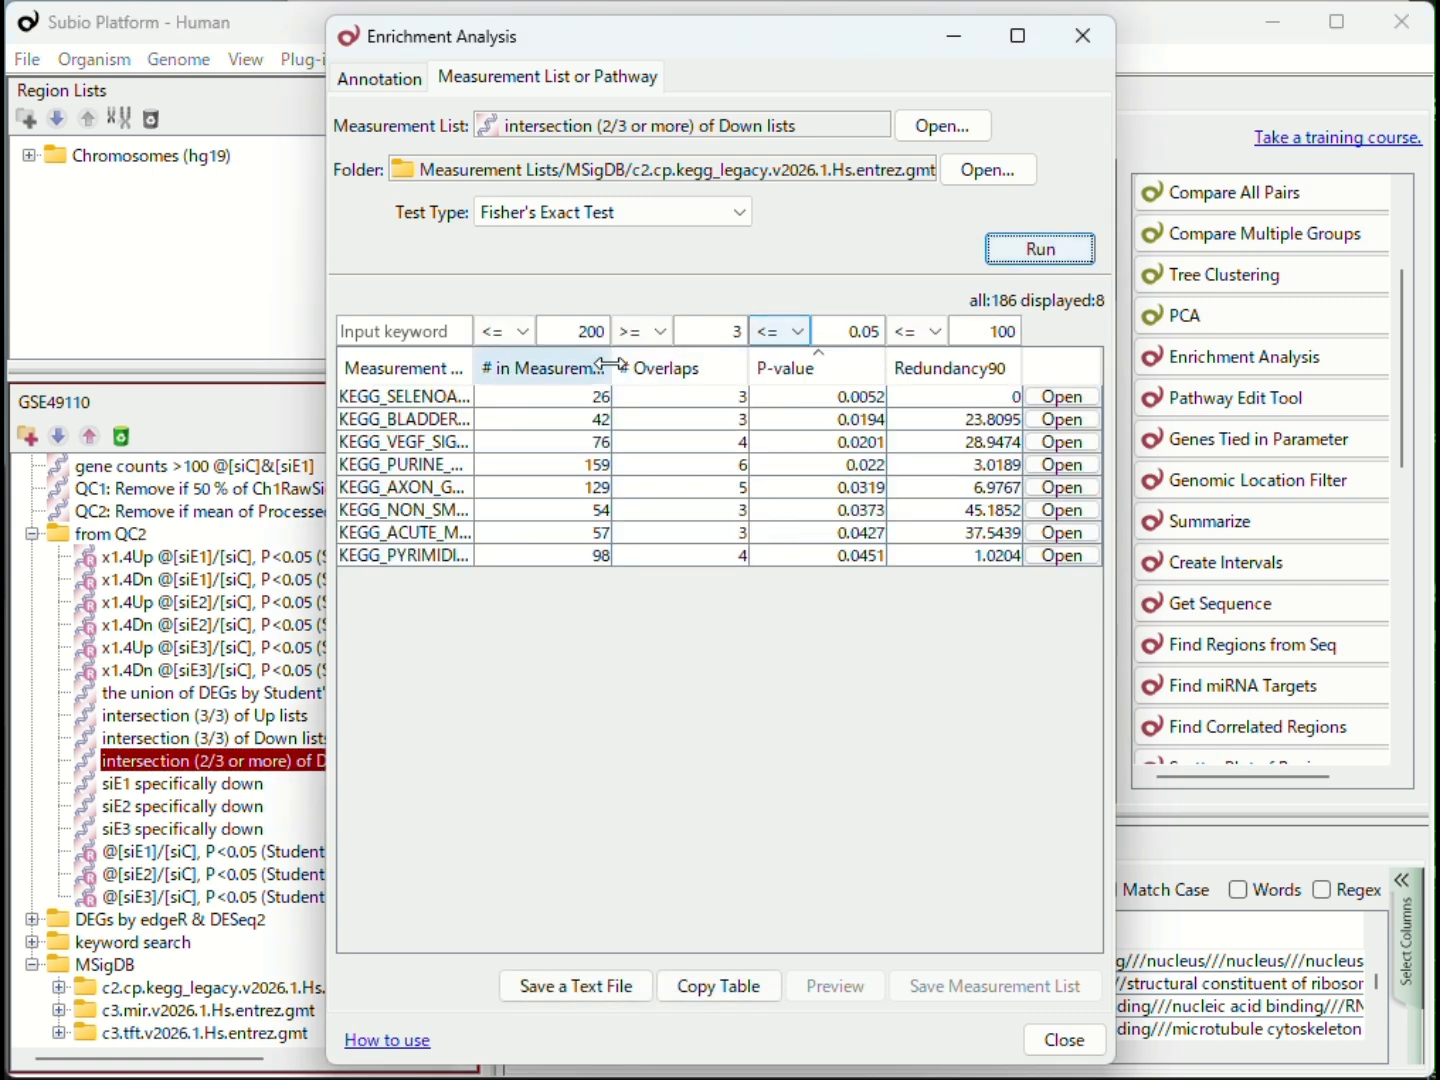
left_click_drag(473, 379, 715, 383)
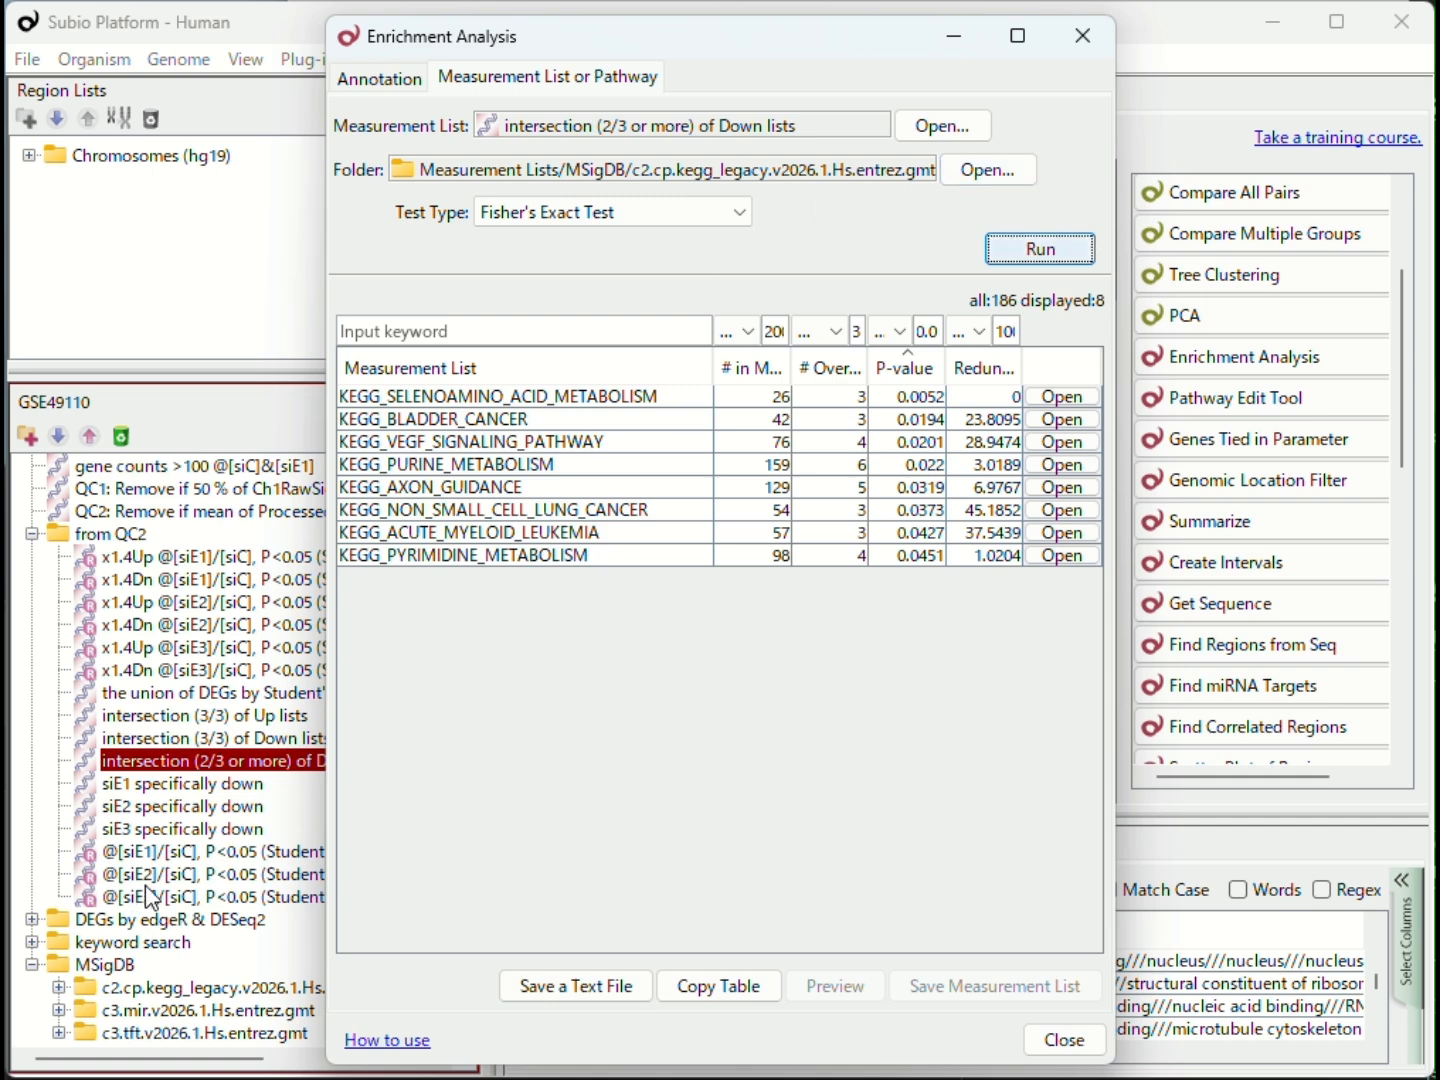
Step: Run enrichment of the Down lists intersection against the c3.mir.v2026.1.Hs.entrez.gmt folder and widen the result names column
scroll(152, 896, "down", 1)
left_click_drag(149, 959, 702, 170)
left_click(1039, 247)
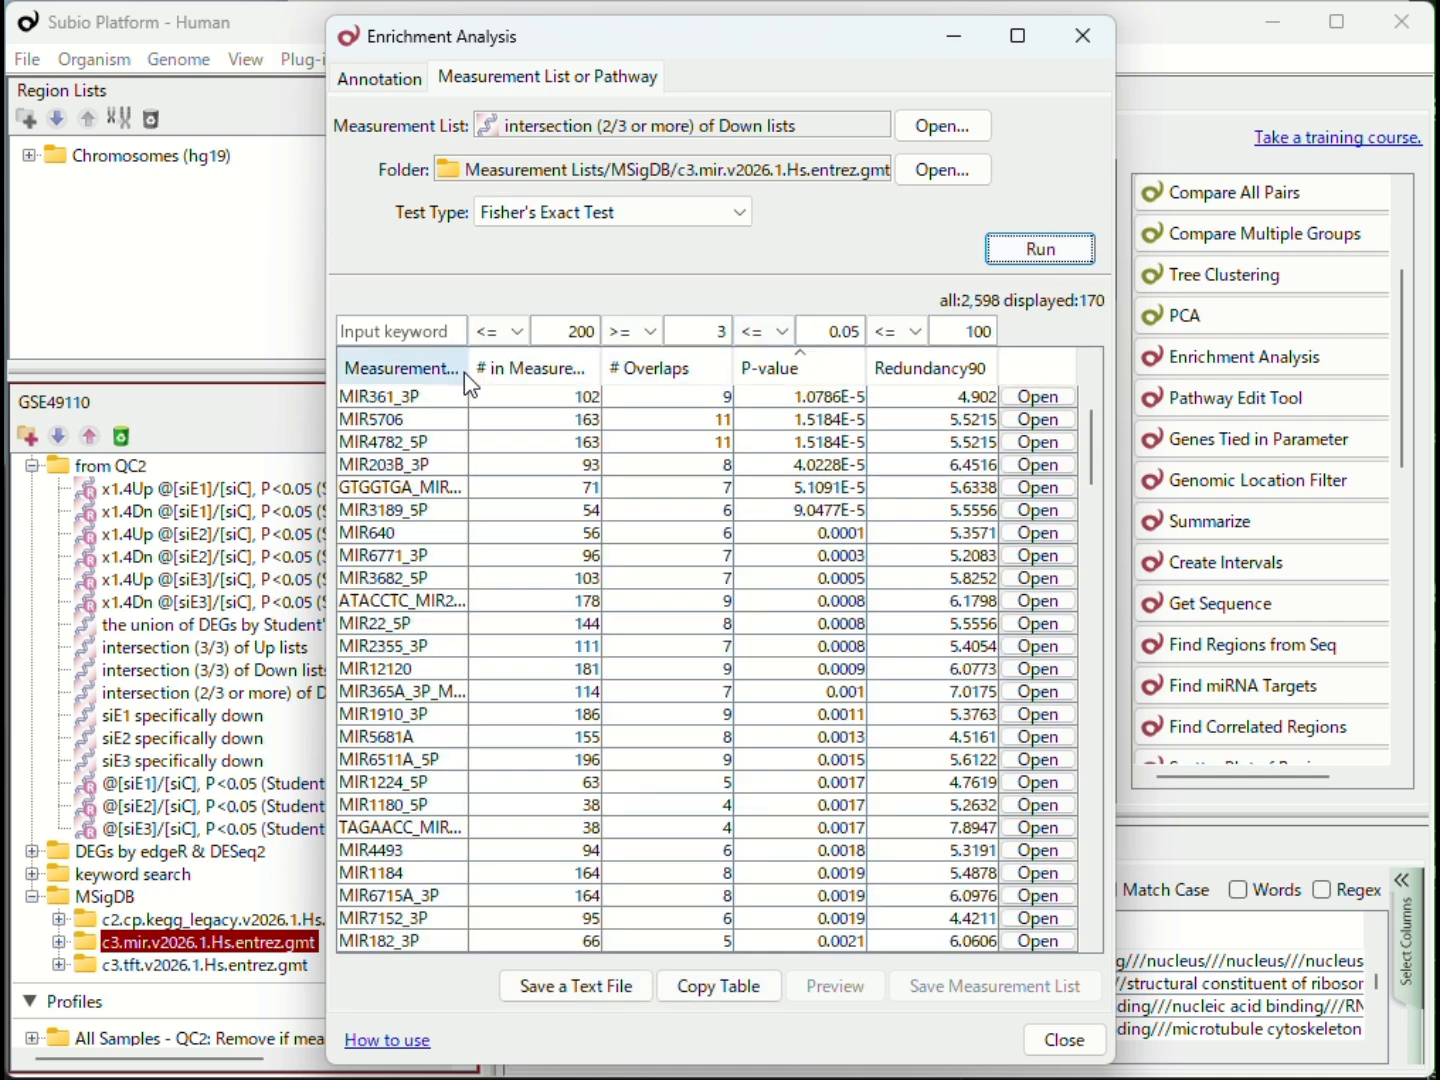
left_click_drag(469, 373, 635, 376)
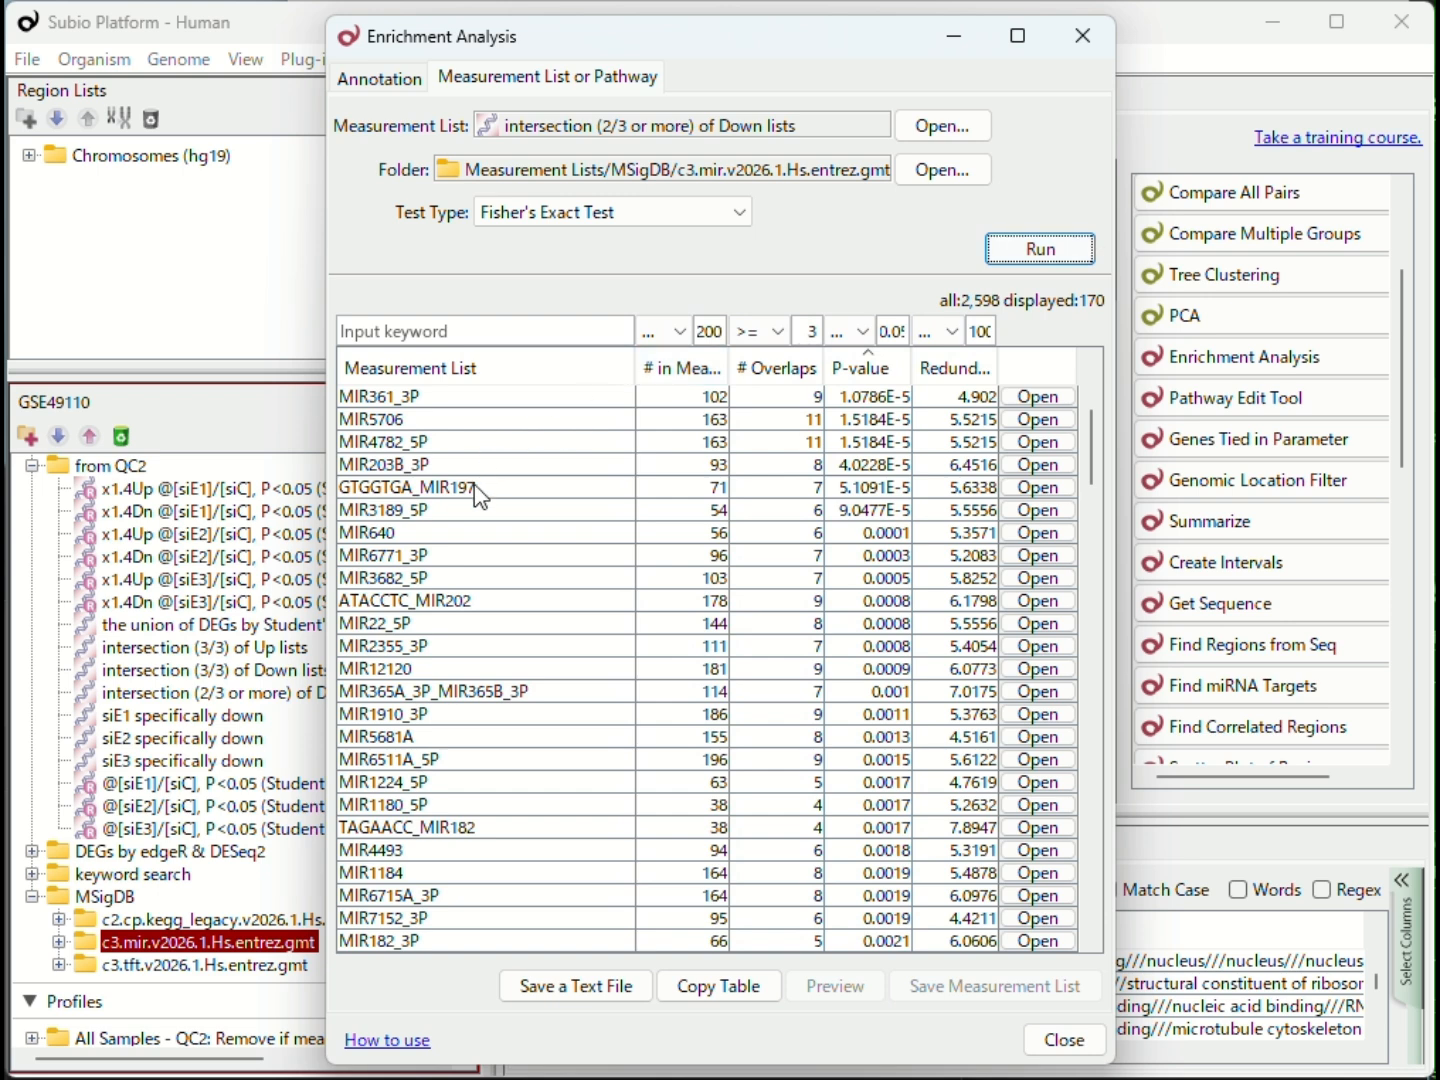
Step: Sort the miRNA results by measurement list name, and run enrichment of the same Down list against the c3.tft.v2026.1.Hs.entrez.gmt folder
left_click(516, 372)
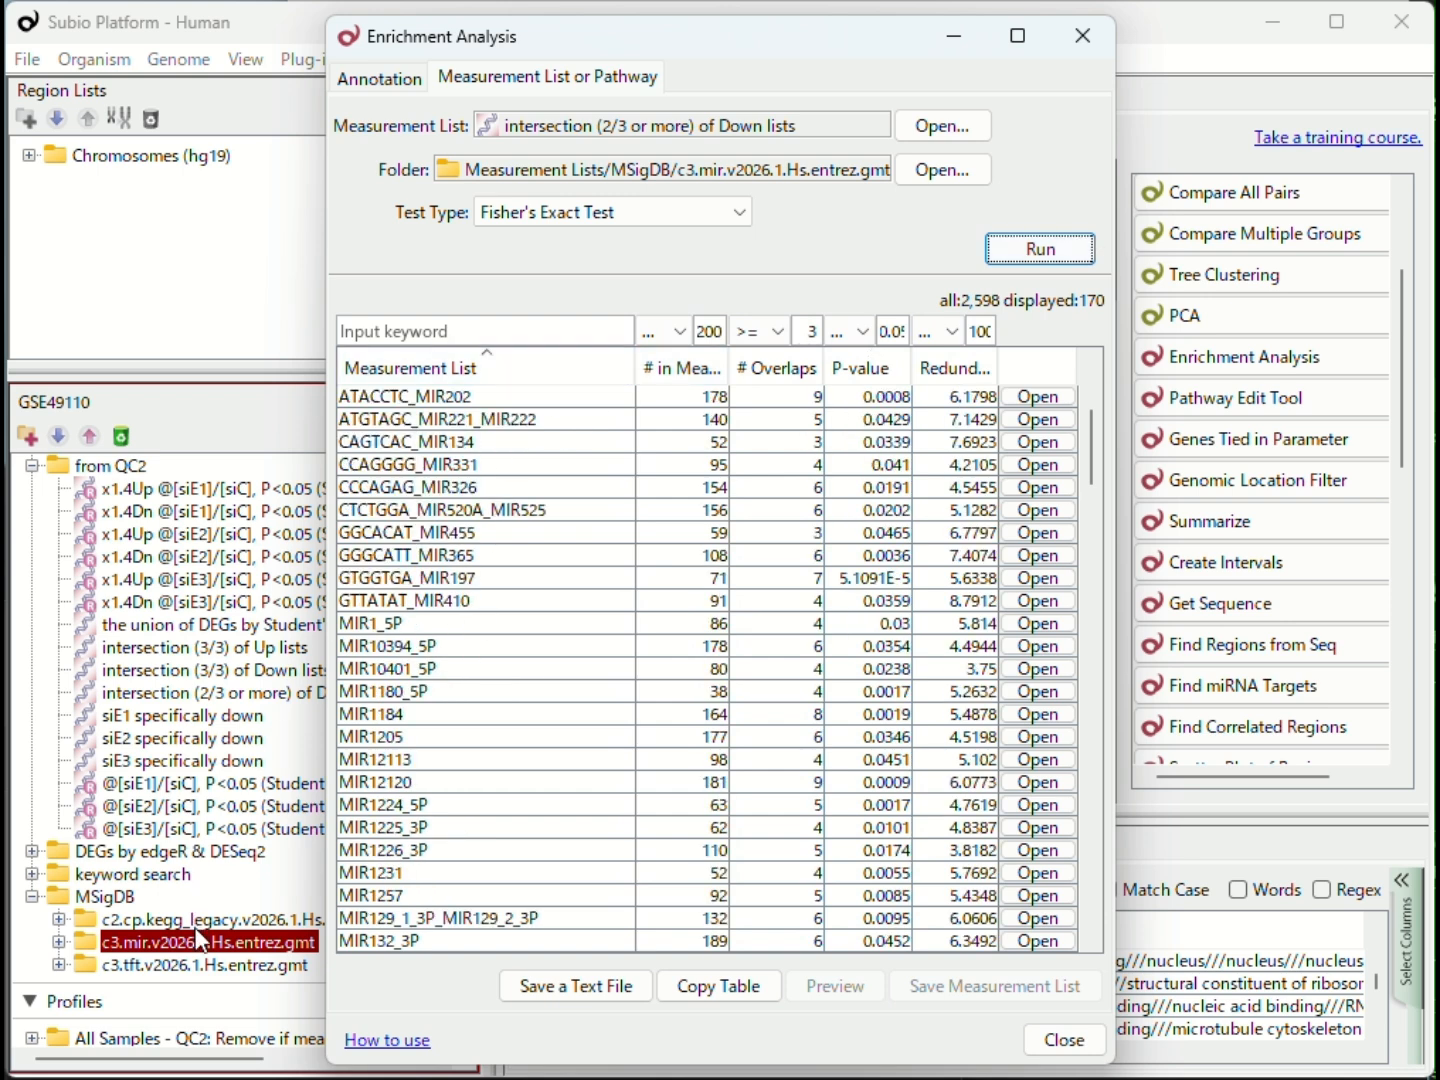
left_click_drag(212, 969, 667, 164)
left_click(1035, 249)
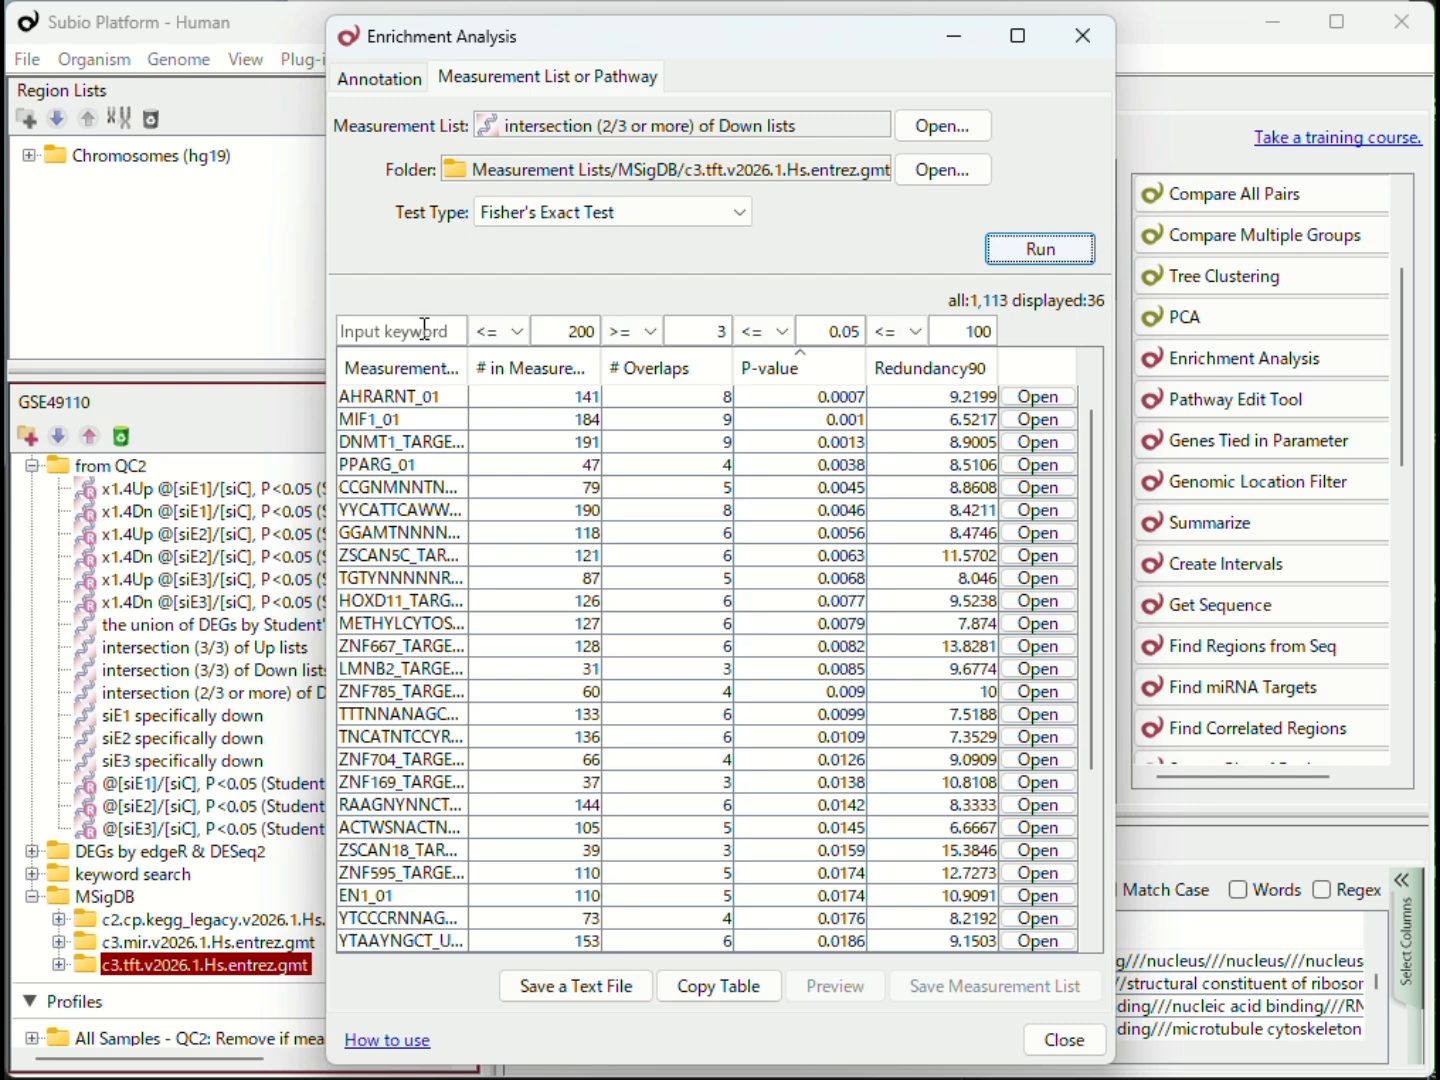
Step: Filter the enrichment results by the keyword ERR and clear the thresholds for measurement count, overlaps, P-value and Redundancy90
left_click(426, 328)
type("ERR")
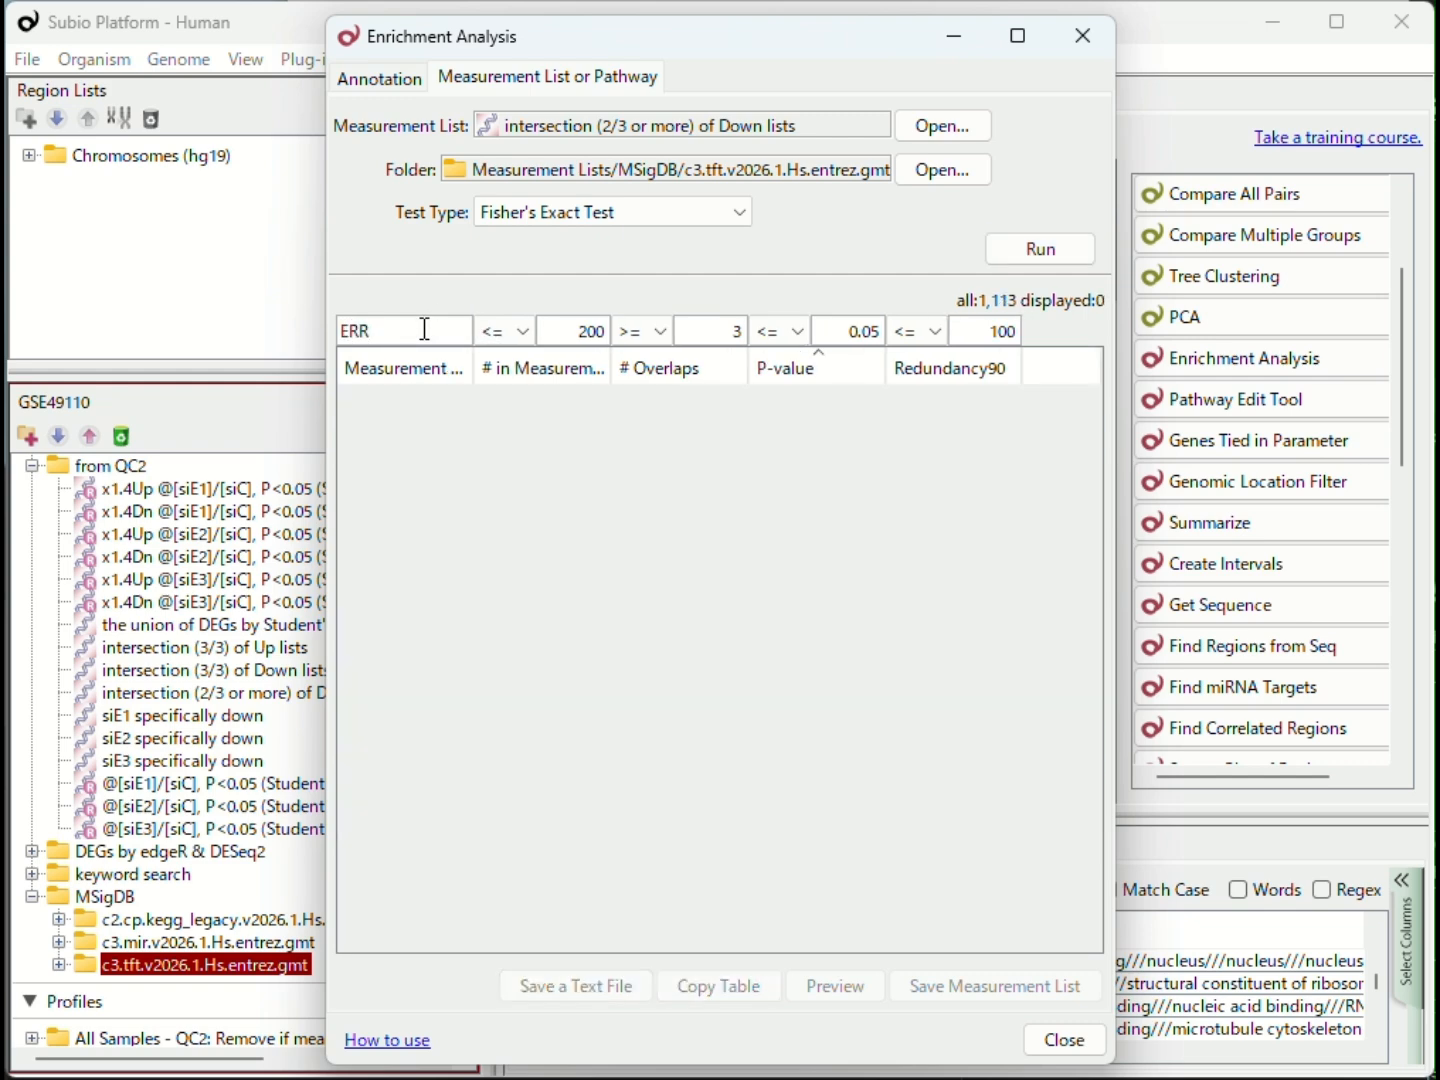
left_click_drag(729, 333, 759, 352)
left_click_drag(852, 333, 885, 333)
key("Delete")
left_click_drag(975, 330, 1045, 355)
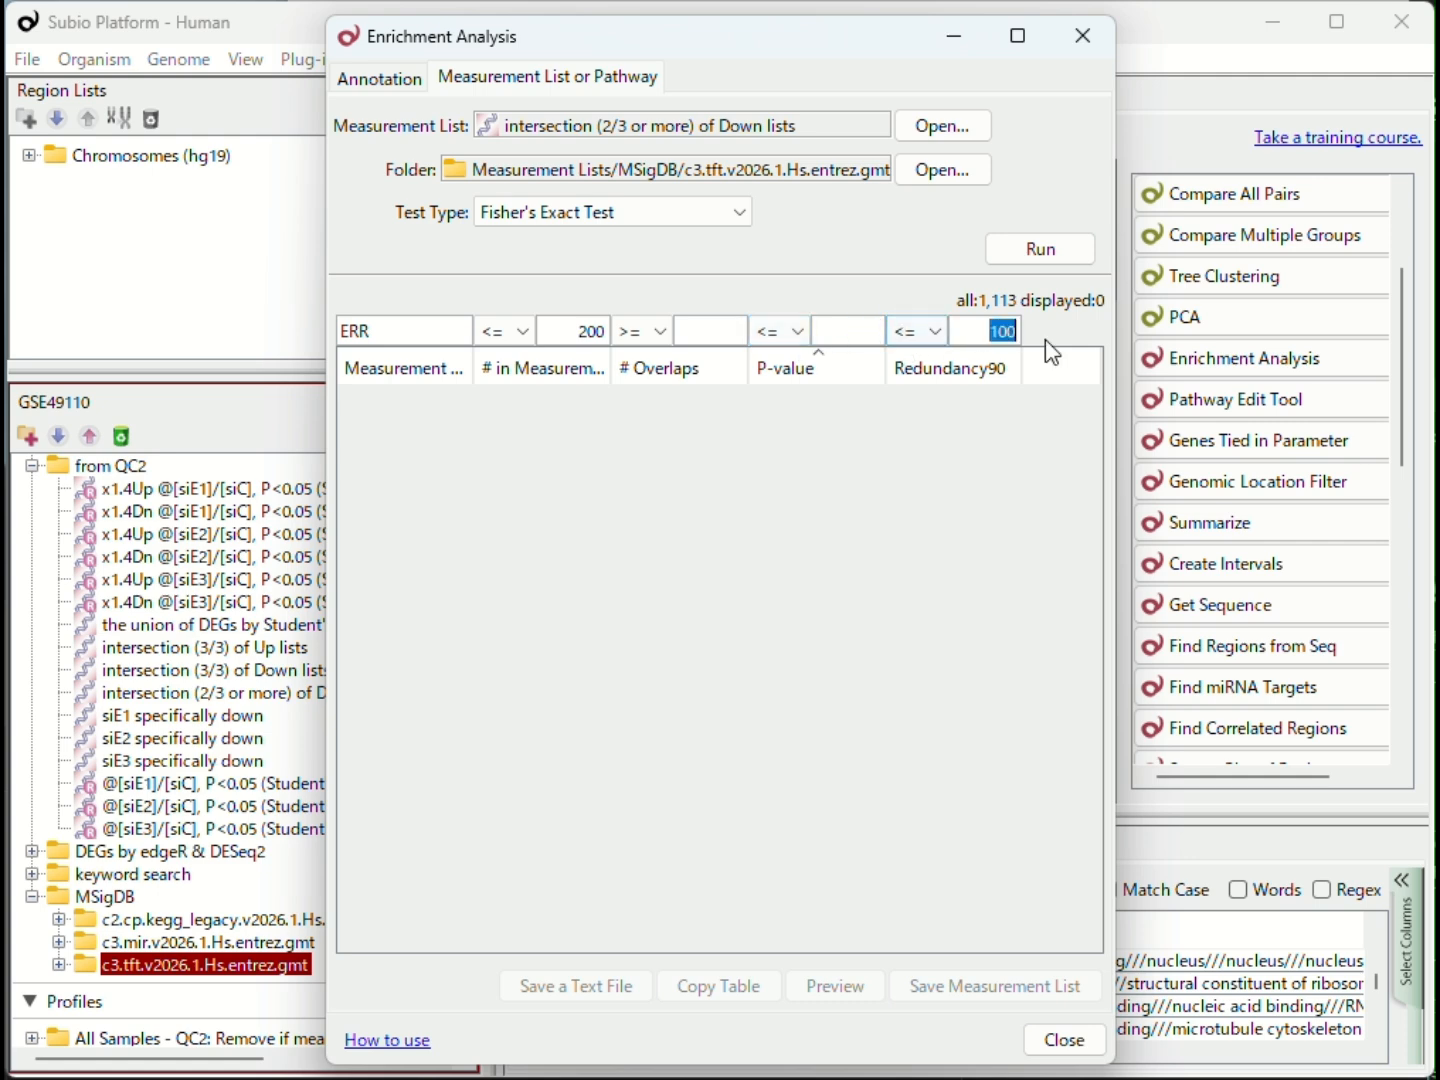
key("Delete")
left_click_drag(563, 322, 660, 360)
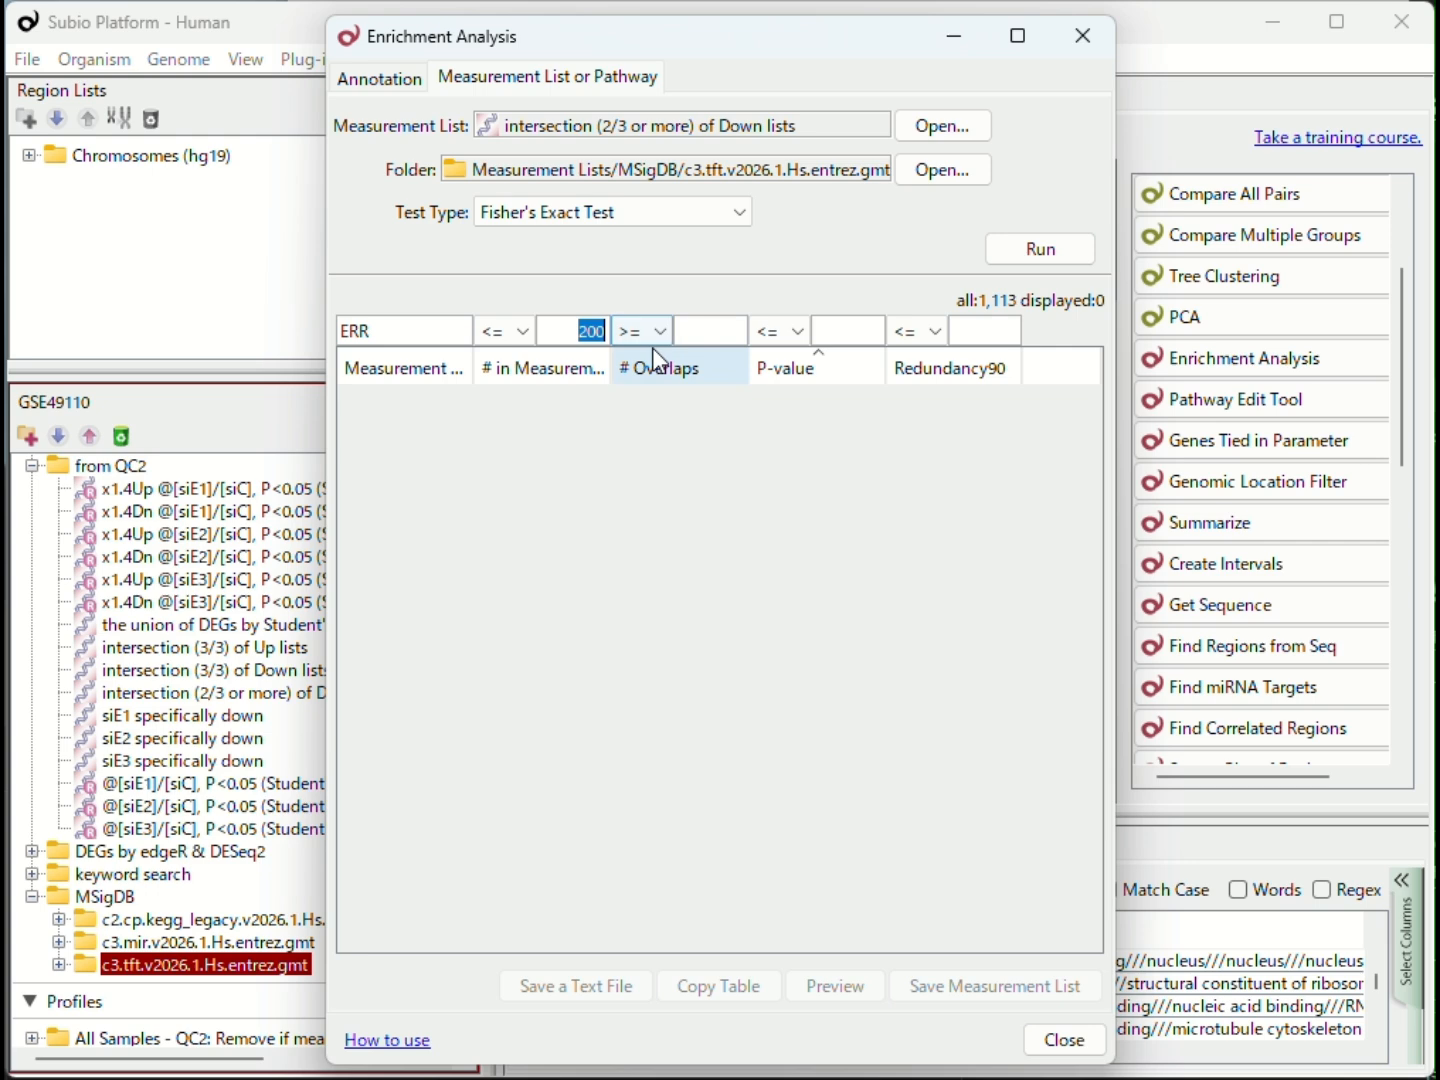
key("Delete")
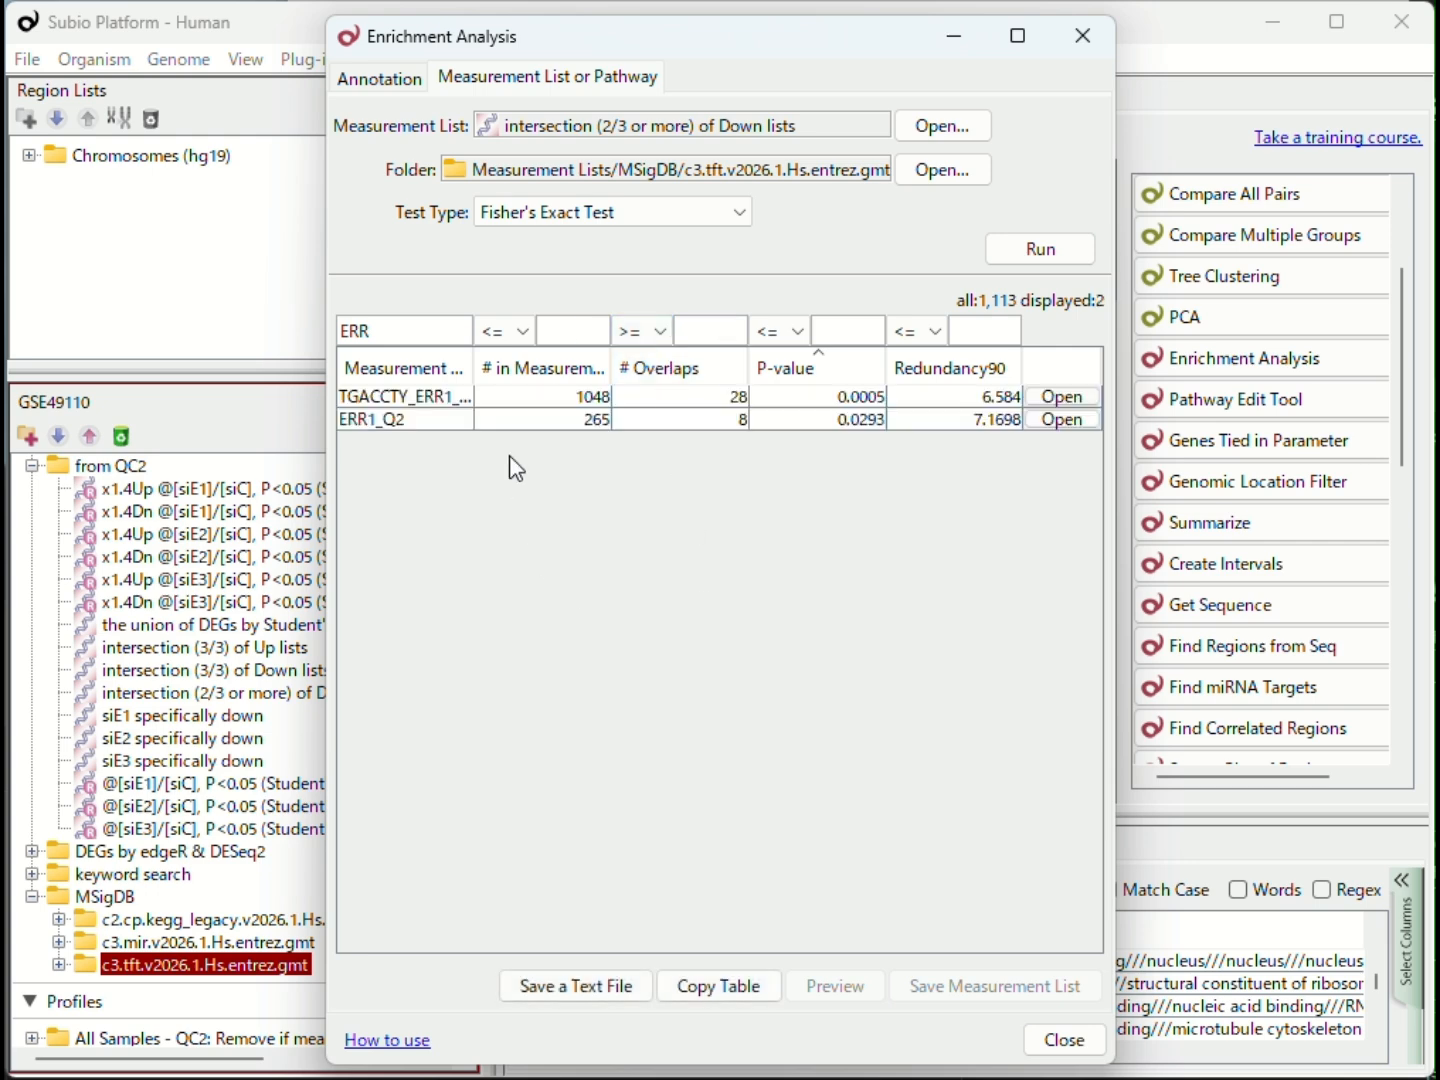
Step: Preview the overlapping genes of ERR1_Q2, move the Enrichment Analysis window aside and enlarge the annotation table
left_click(455, 427)
left_click(870, 424)
key("Left")
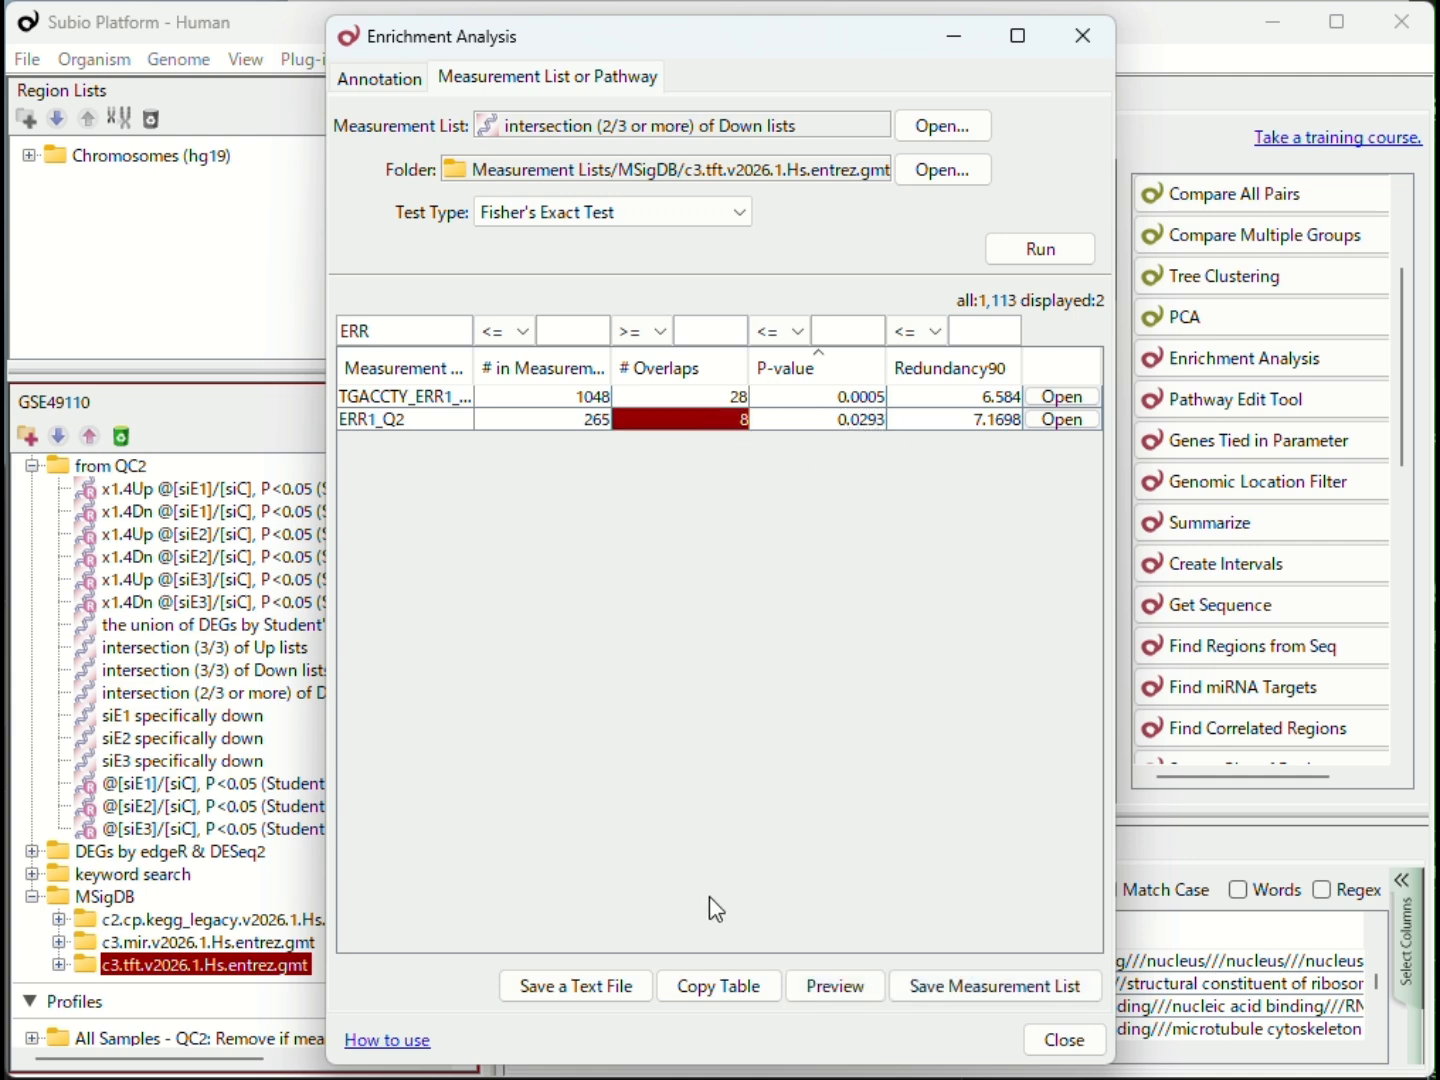
left_click(830, 1000)
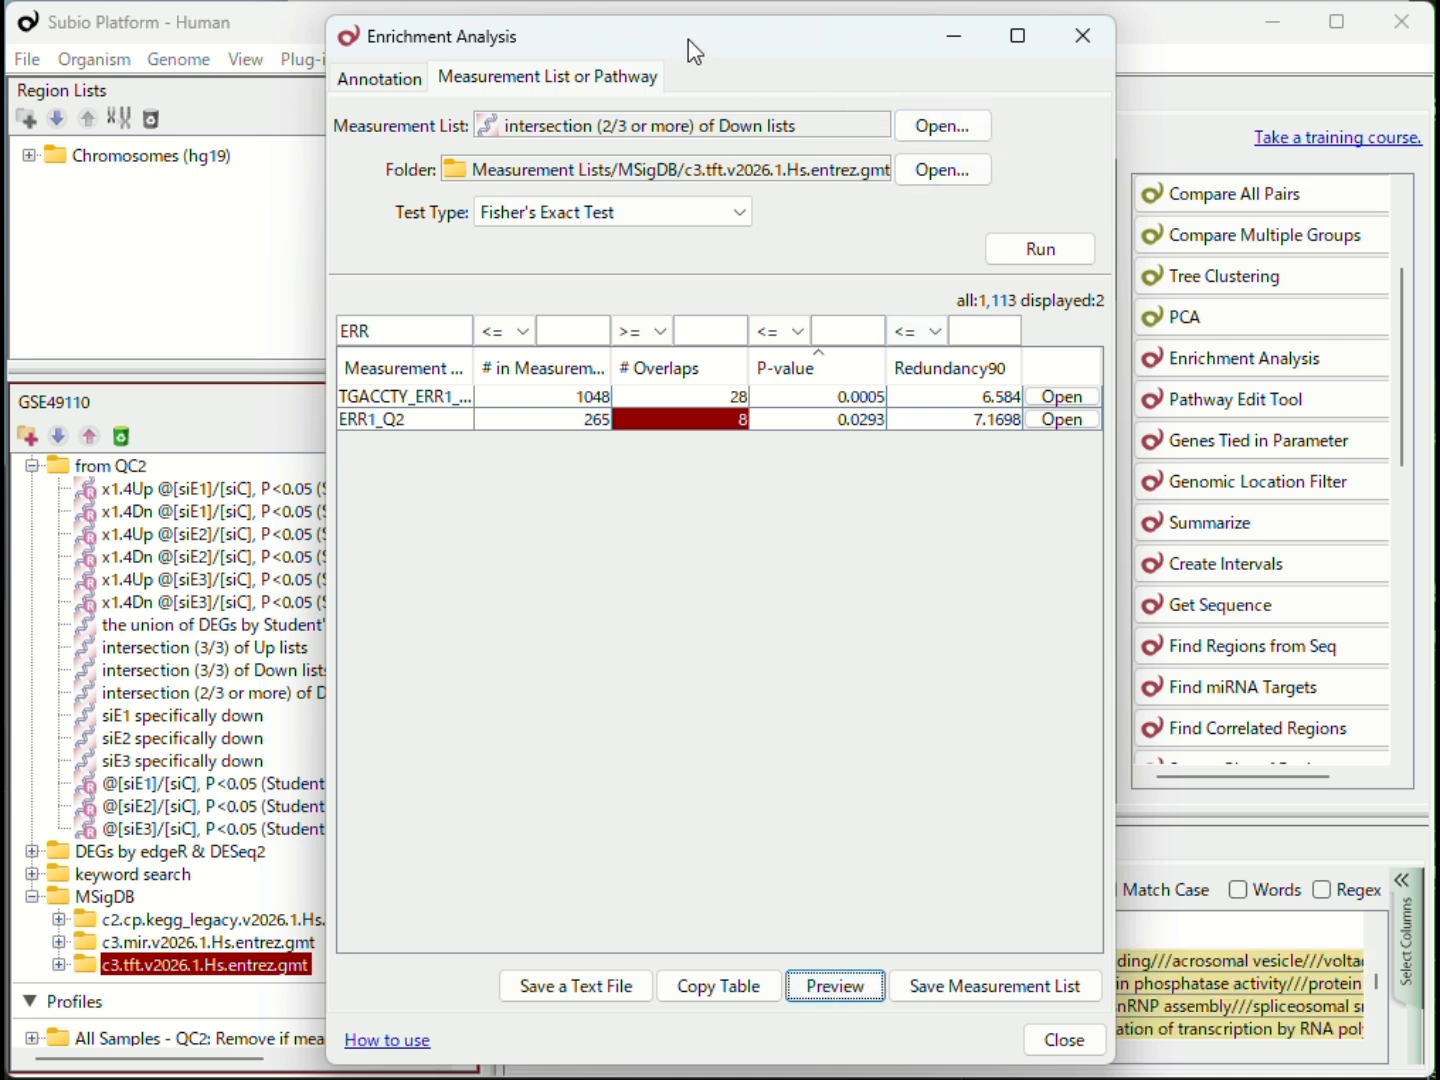
left_click_drag(696, 50, 1363, 117)
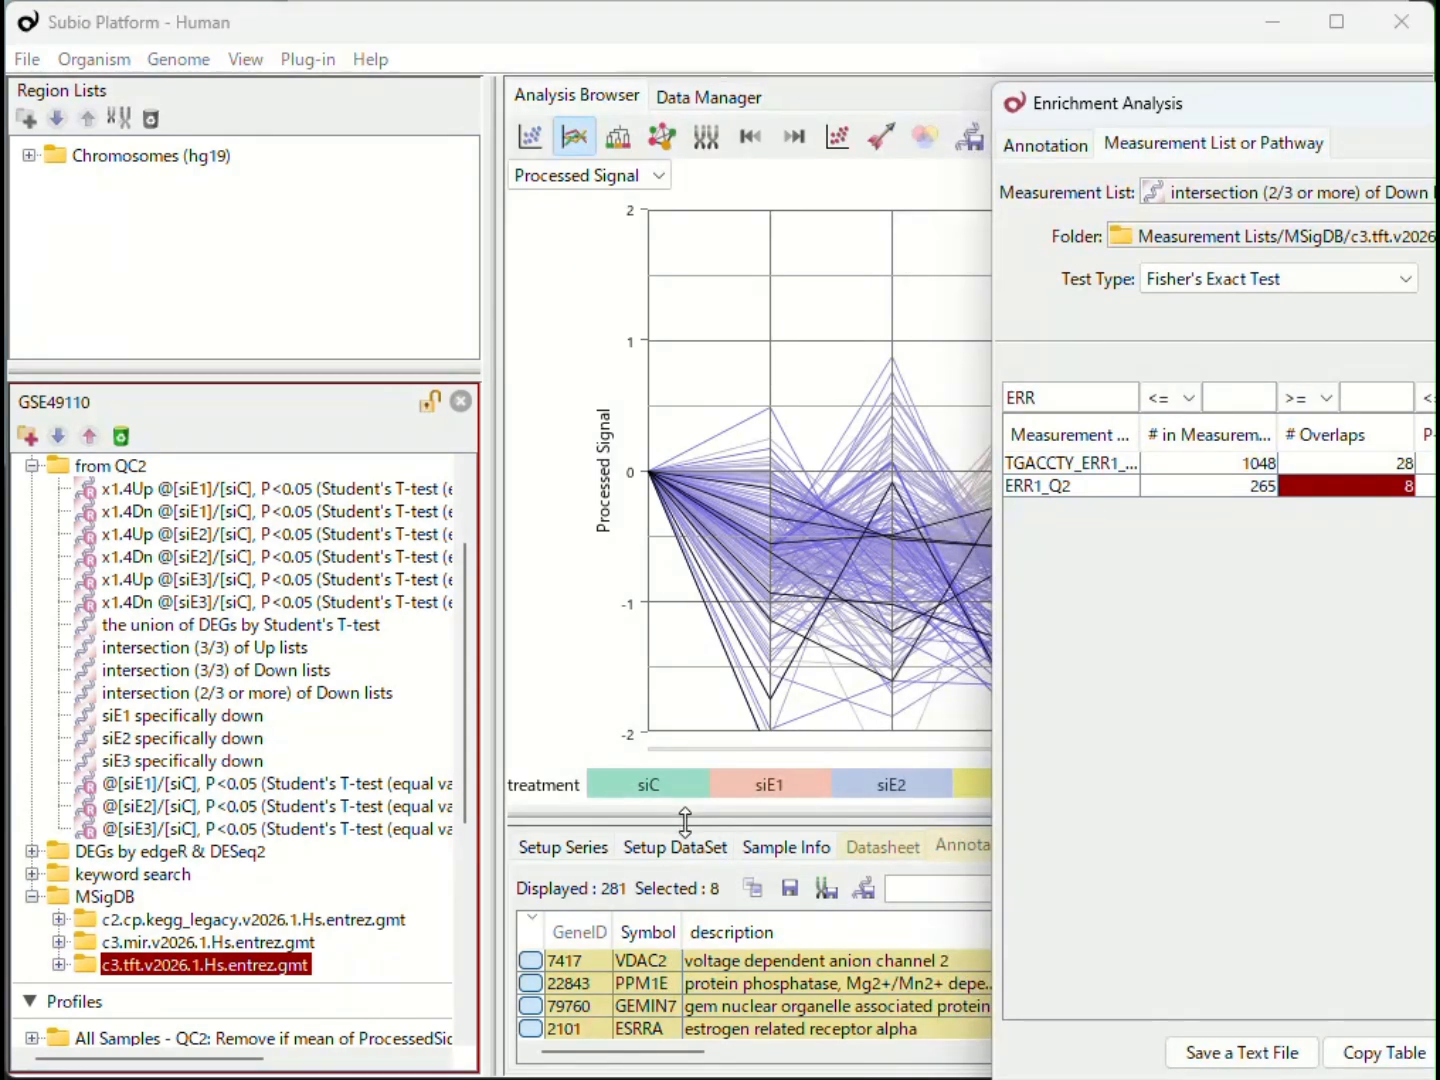
left_click_drag(685, 821, 685, 622)
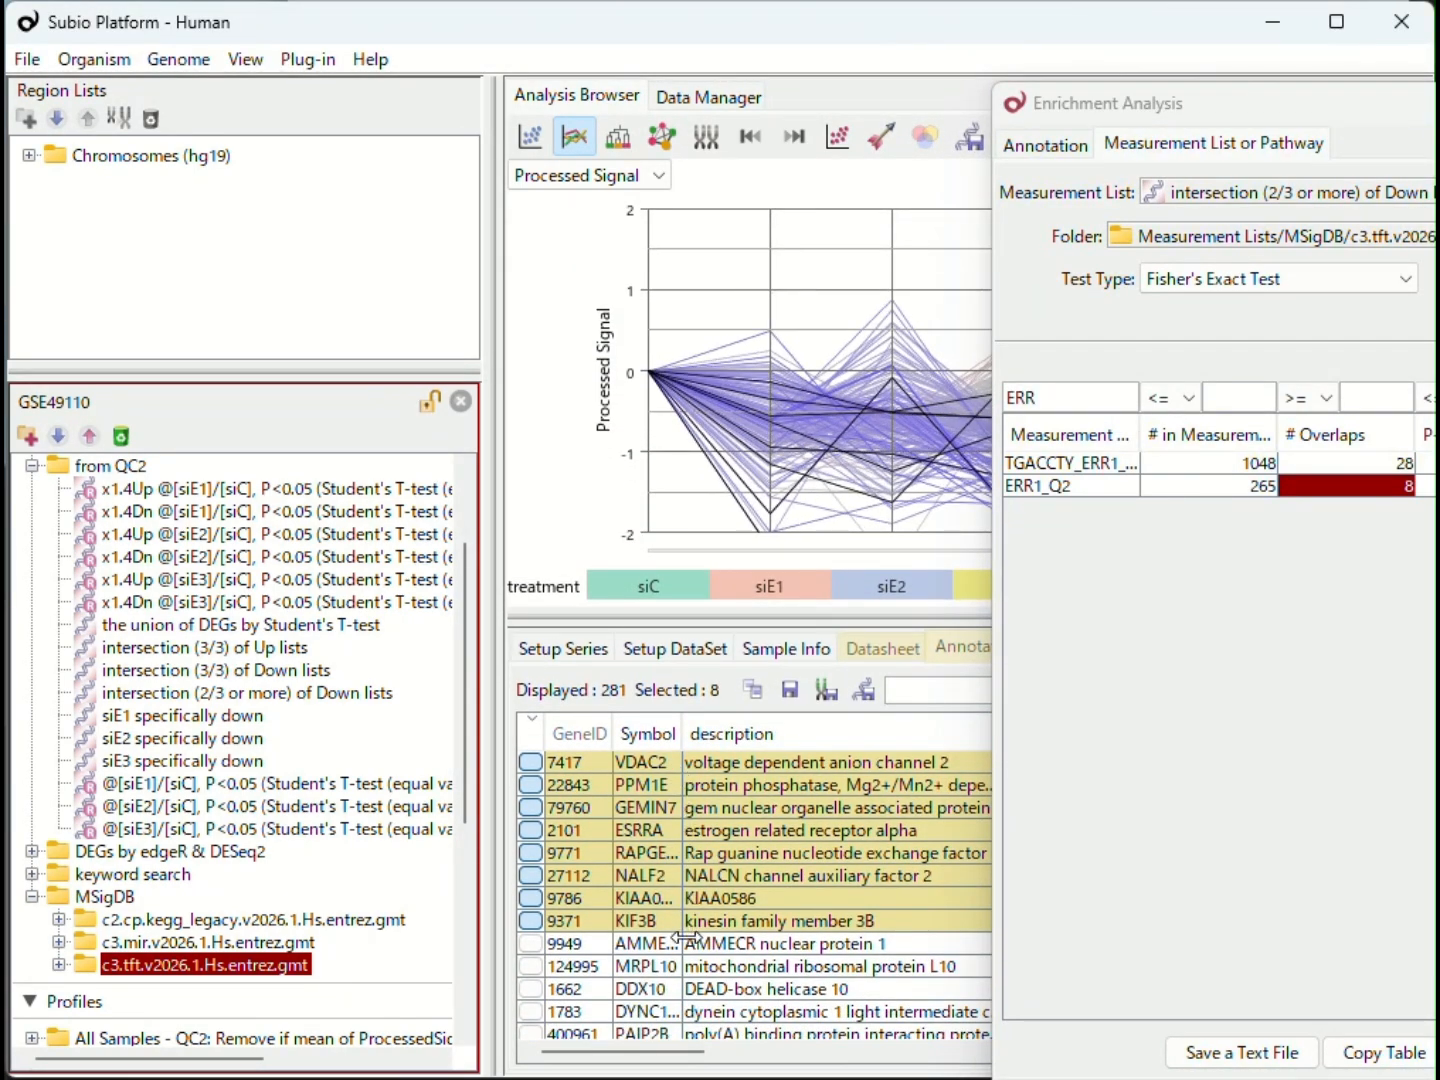
Step: Save the selected ERR1_Q2 overlap genes as the measurement list ESRRA targets, clear the gene selection and close Enrichment Analysis
left_click(874, 684)
key("Return")
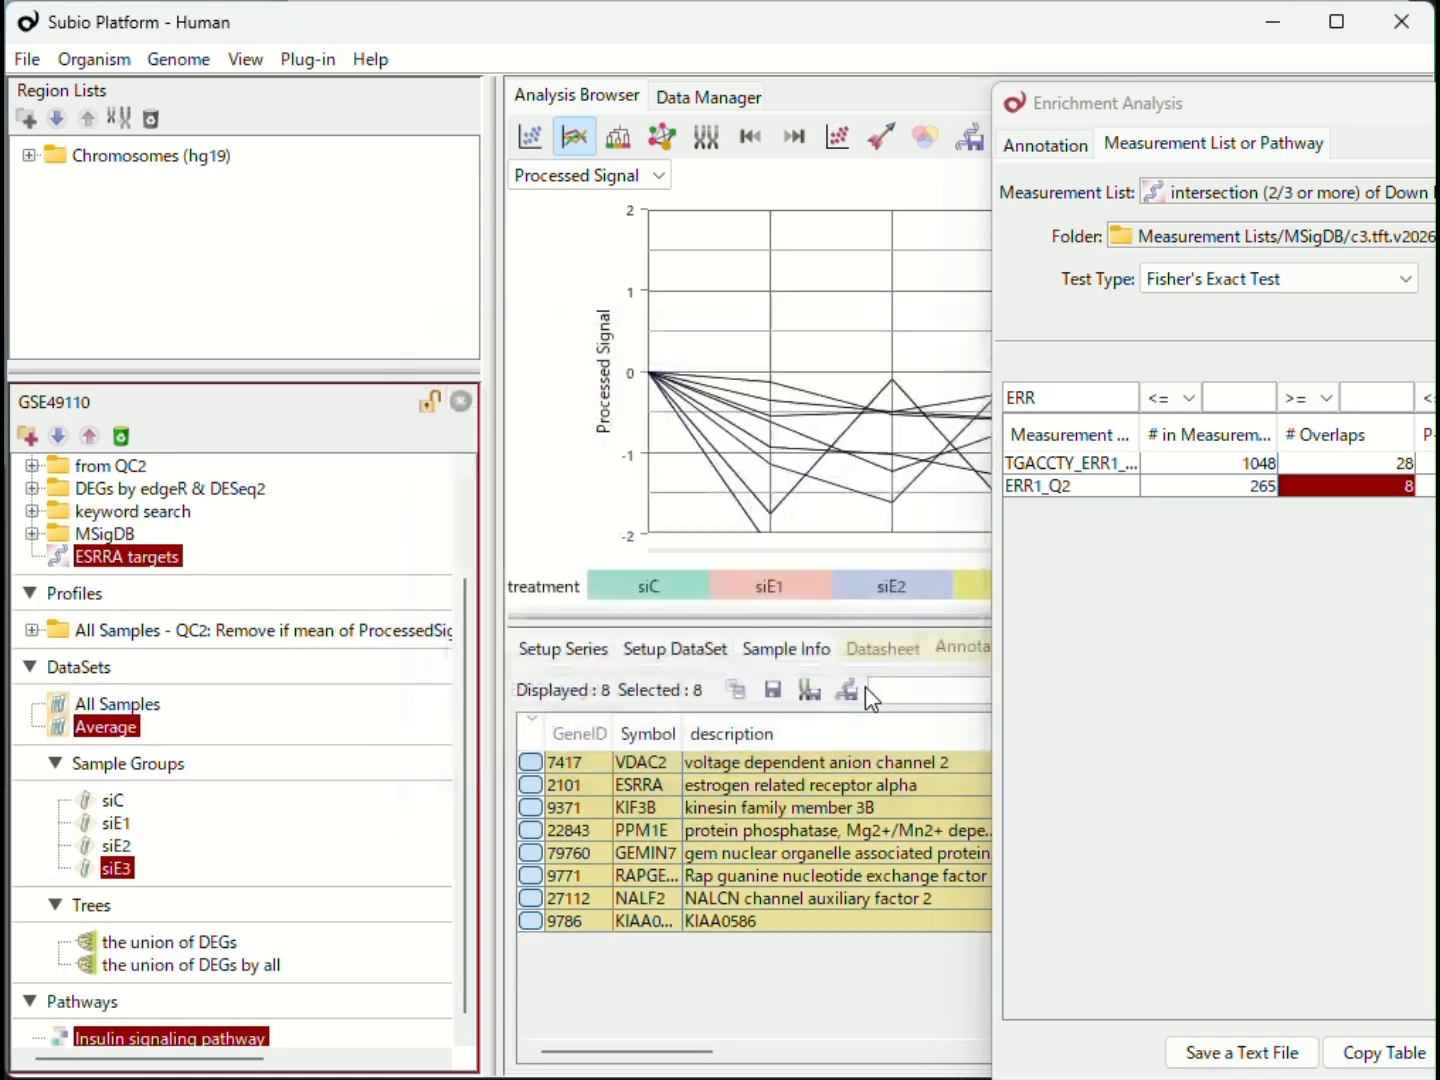
left_click(908, 356)
left_click(1439, 103)
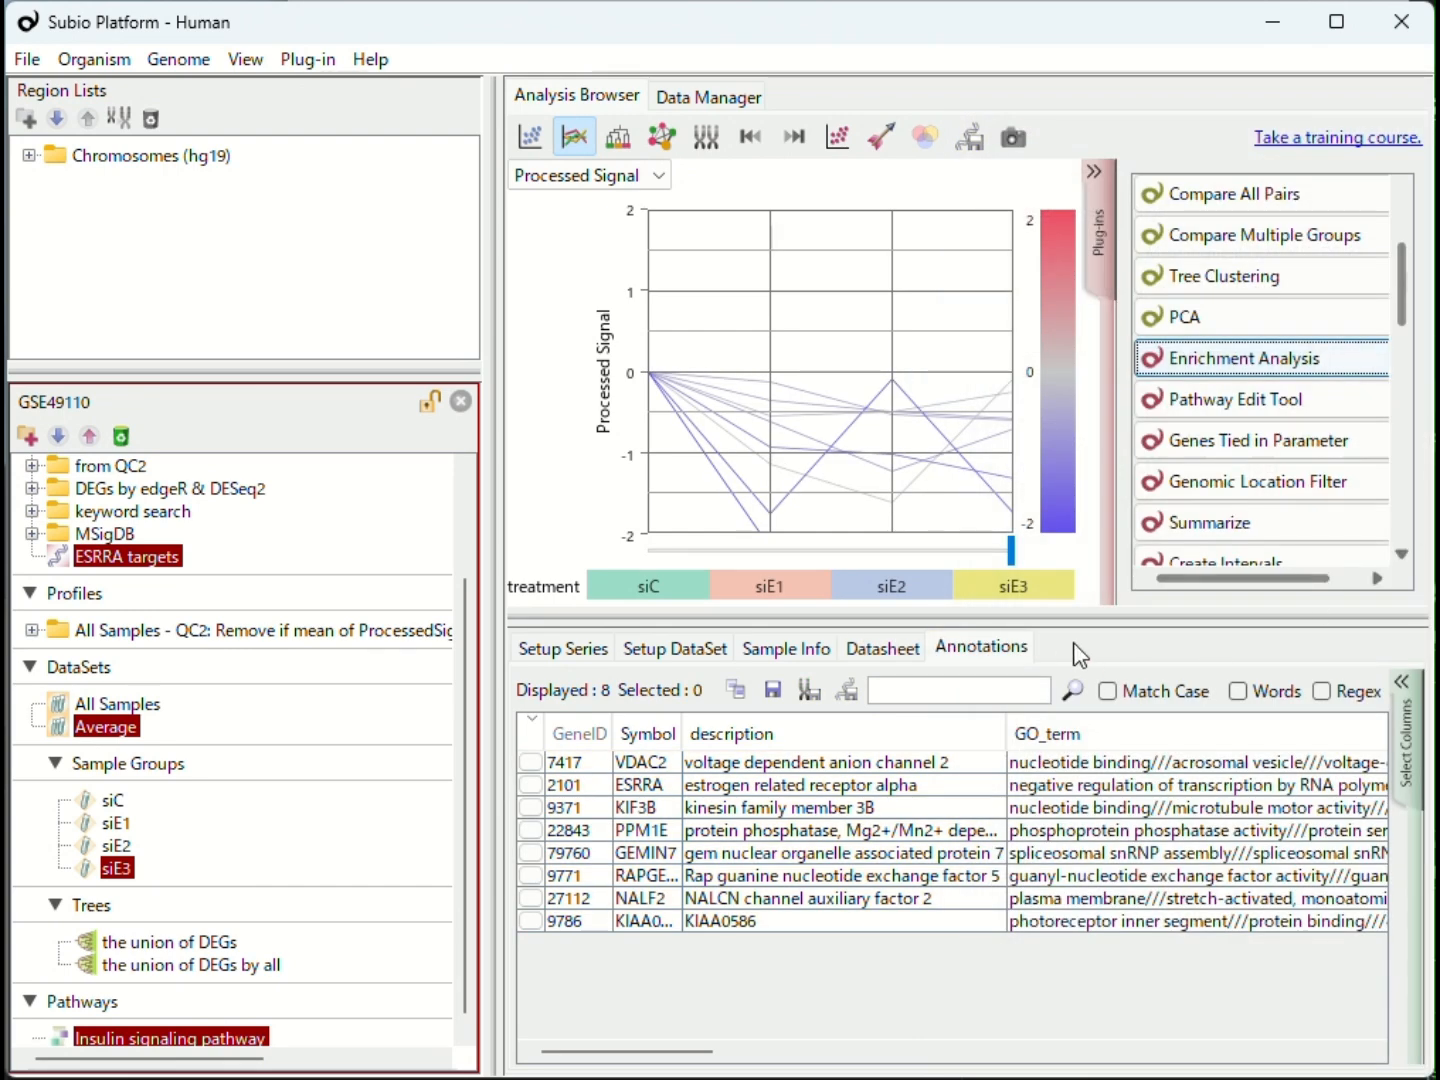
Step: Select all ESRRA targets genes in the line graph and show their chromosome positions on the RefSeq (hg38) genome
left_click_drag(873, 342, 662, 507)
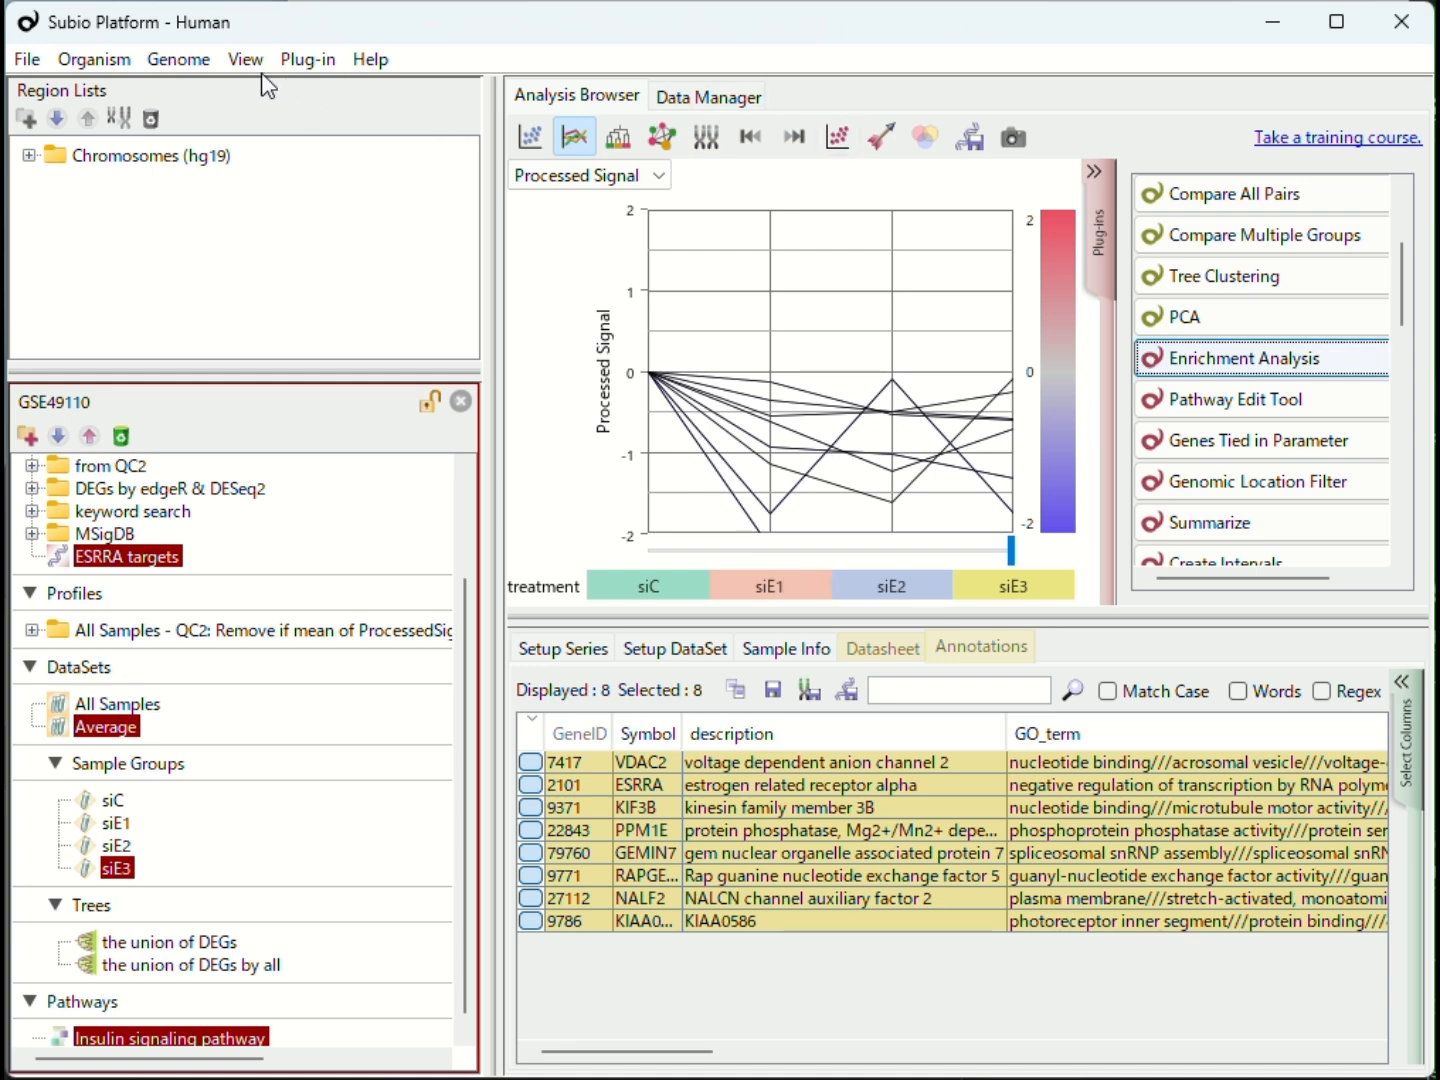
left_click(183, 62)
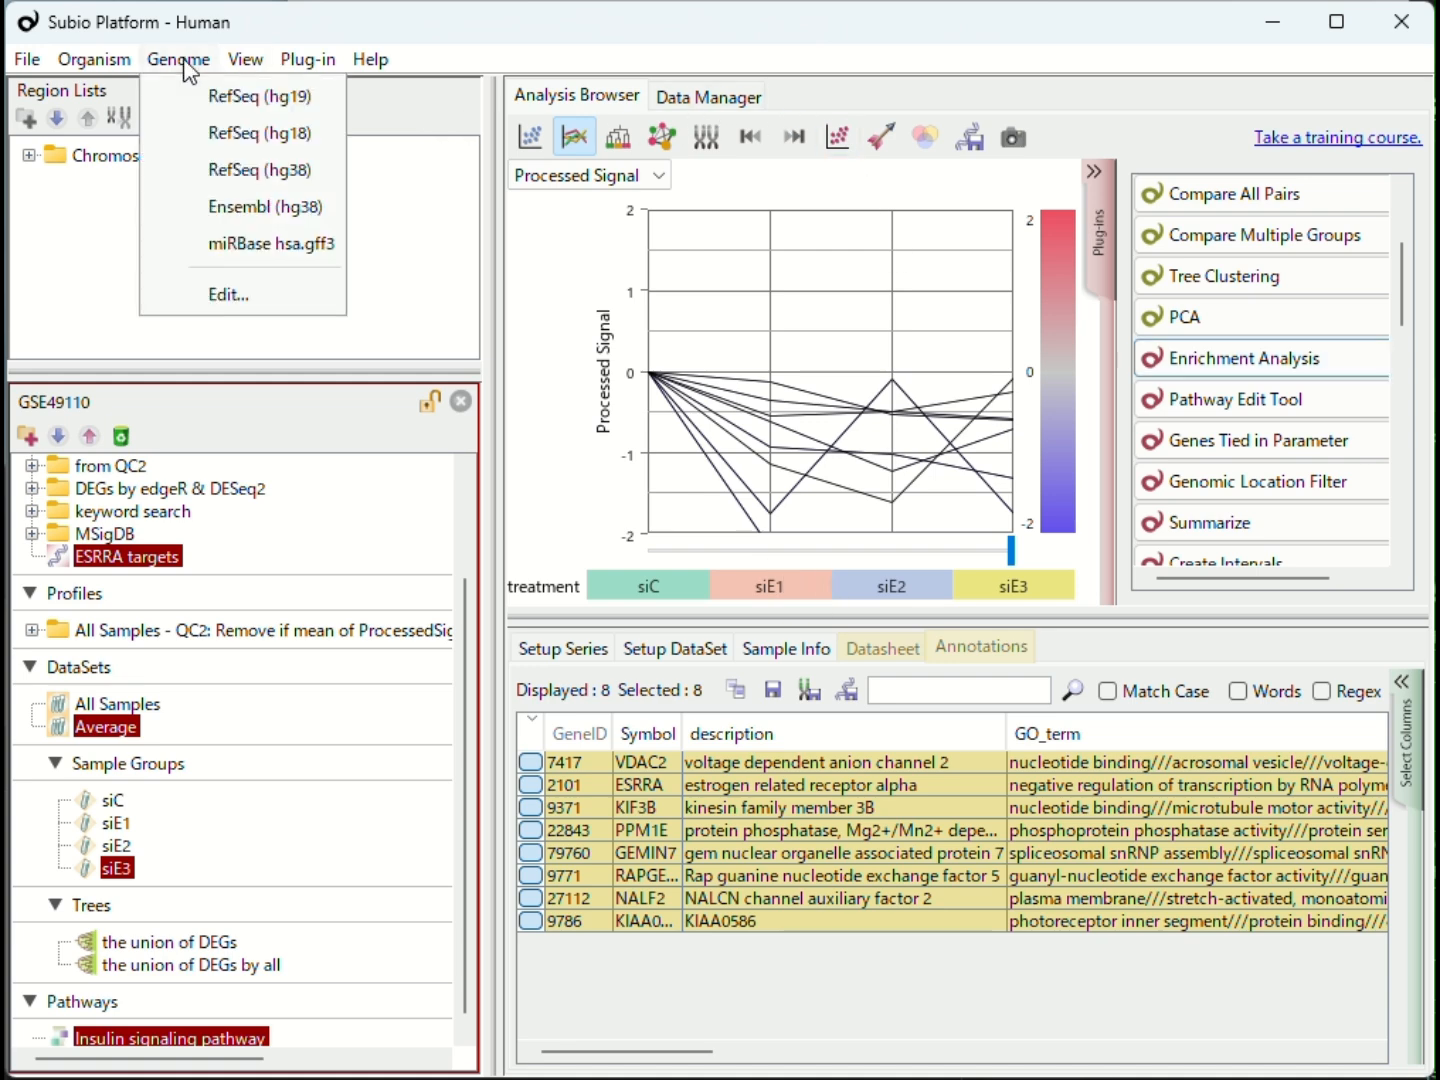
left_click(315, 179)
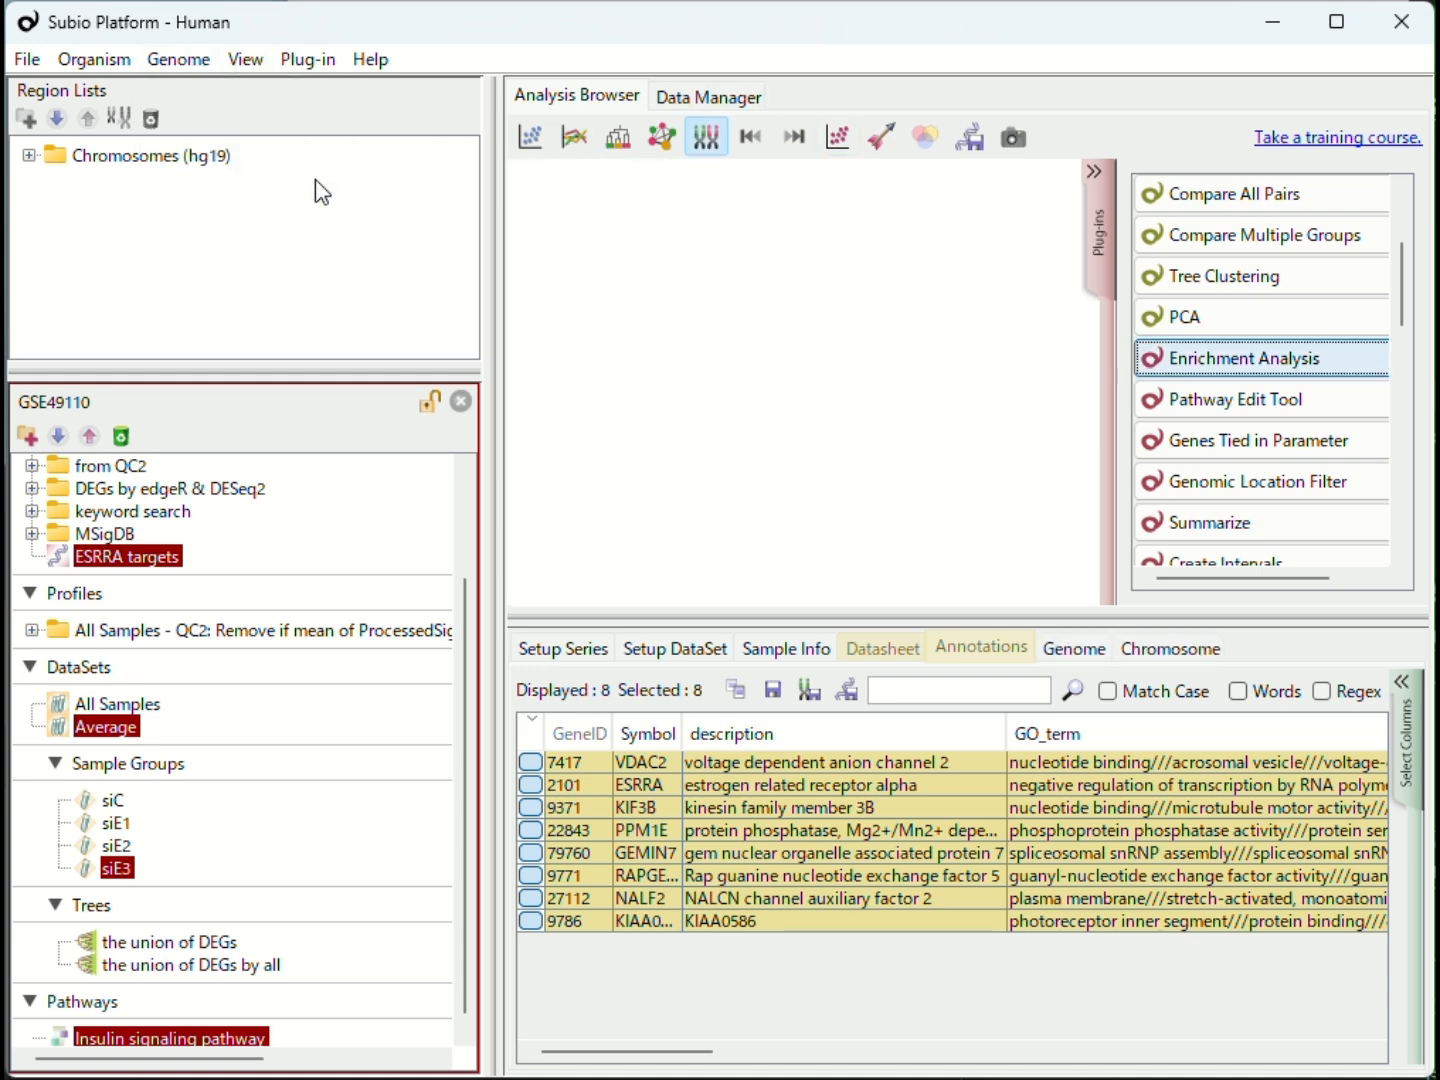
left_click(1203, 647)
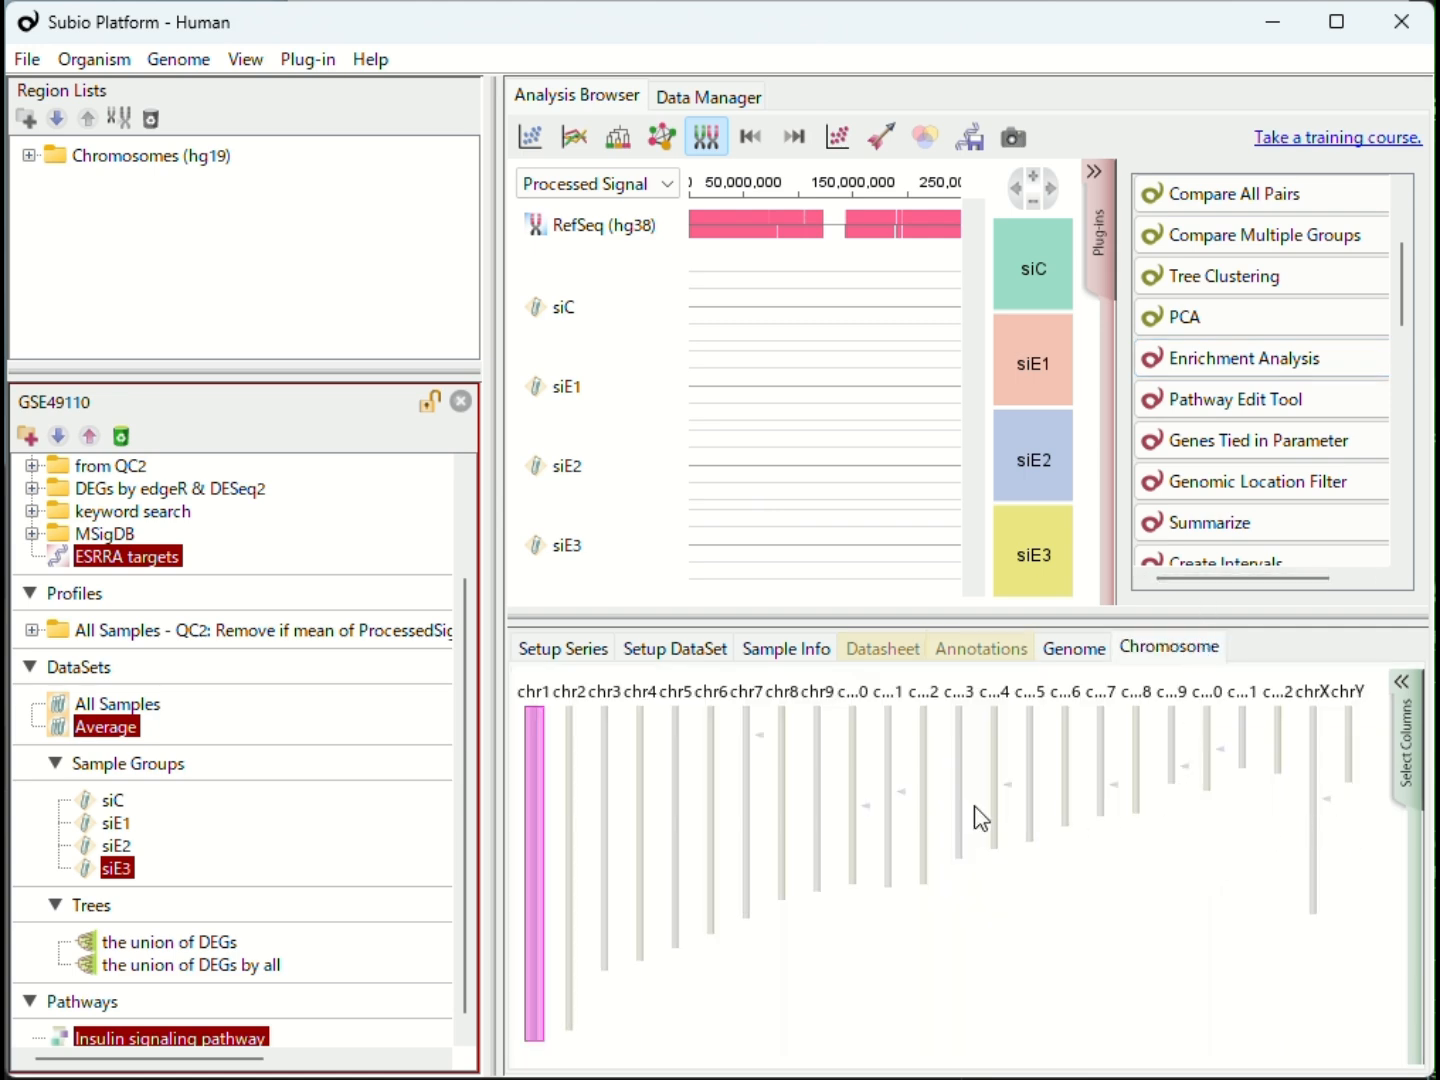
Step: Return to the line graph and search all measurement lists for names containing ERR1 with Find Measurement Lists / Pathways
left_click(574, 137)
scroll(1300, 458, "down", 5)
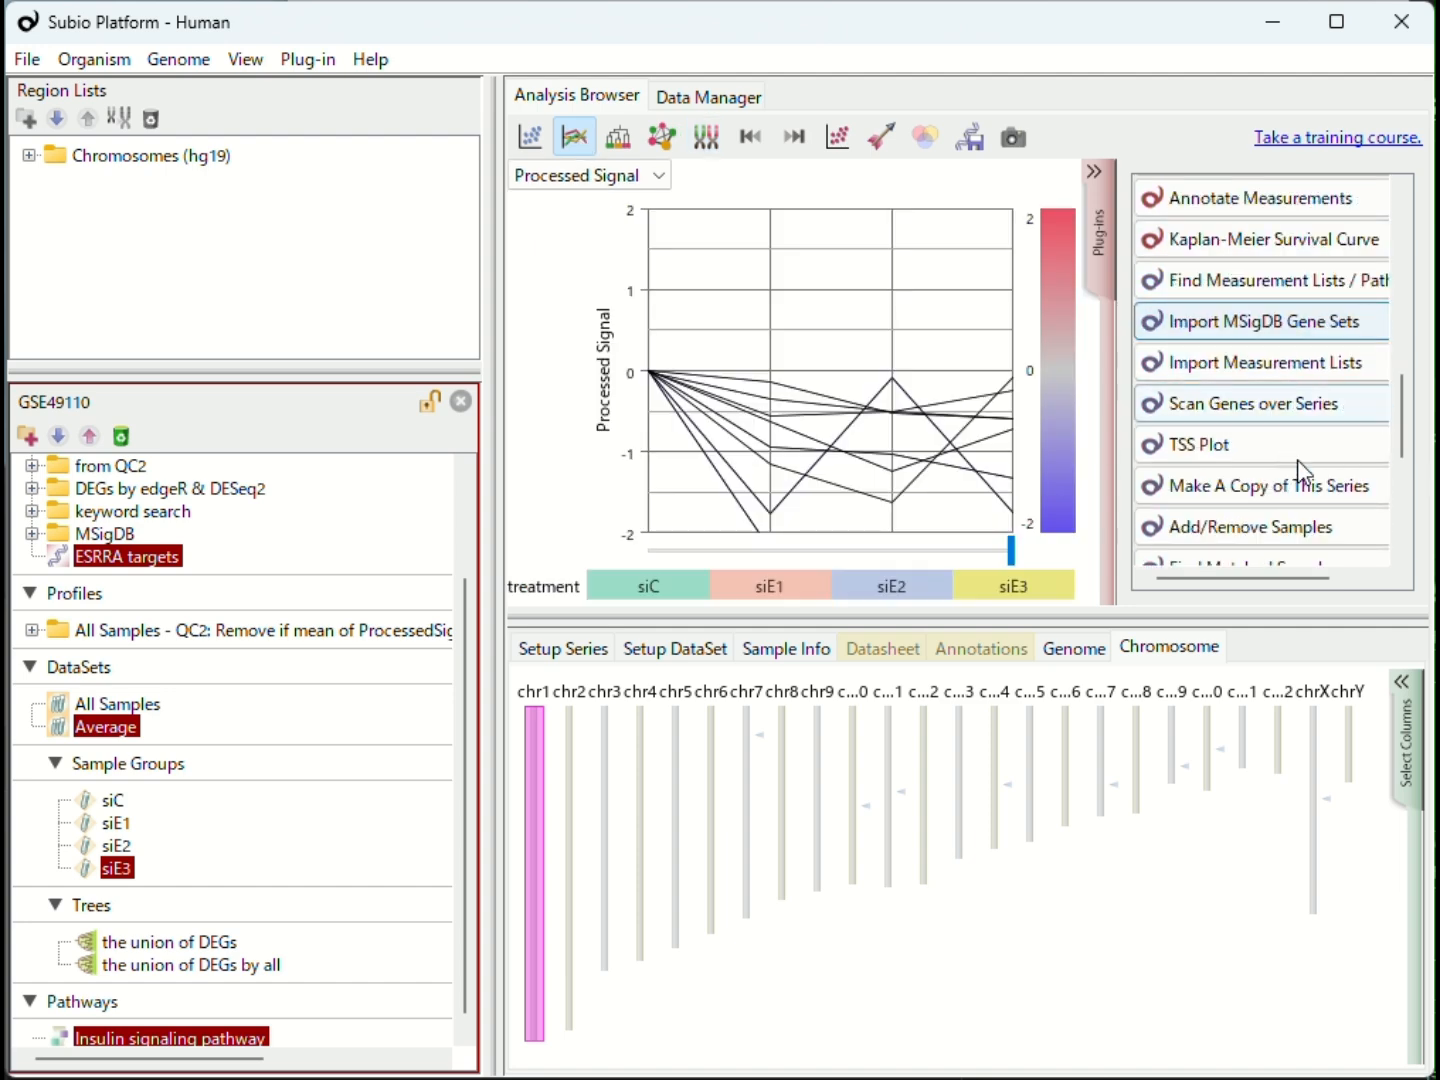
left_click(1296, 290)
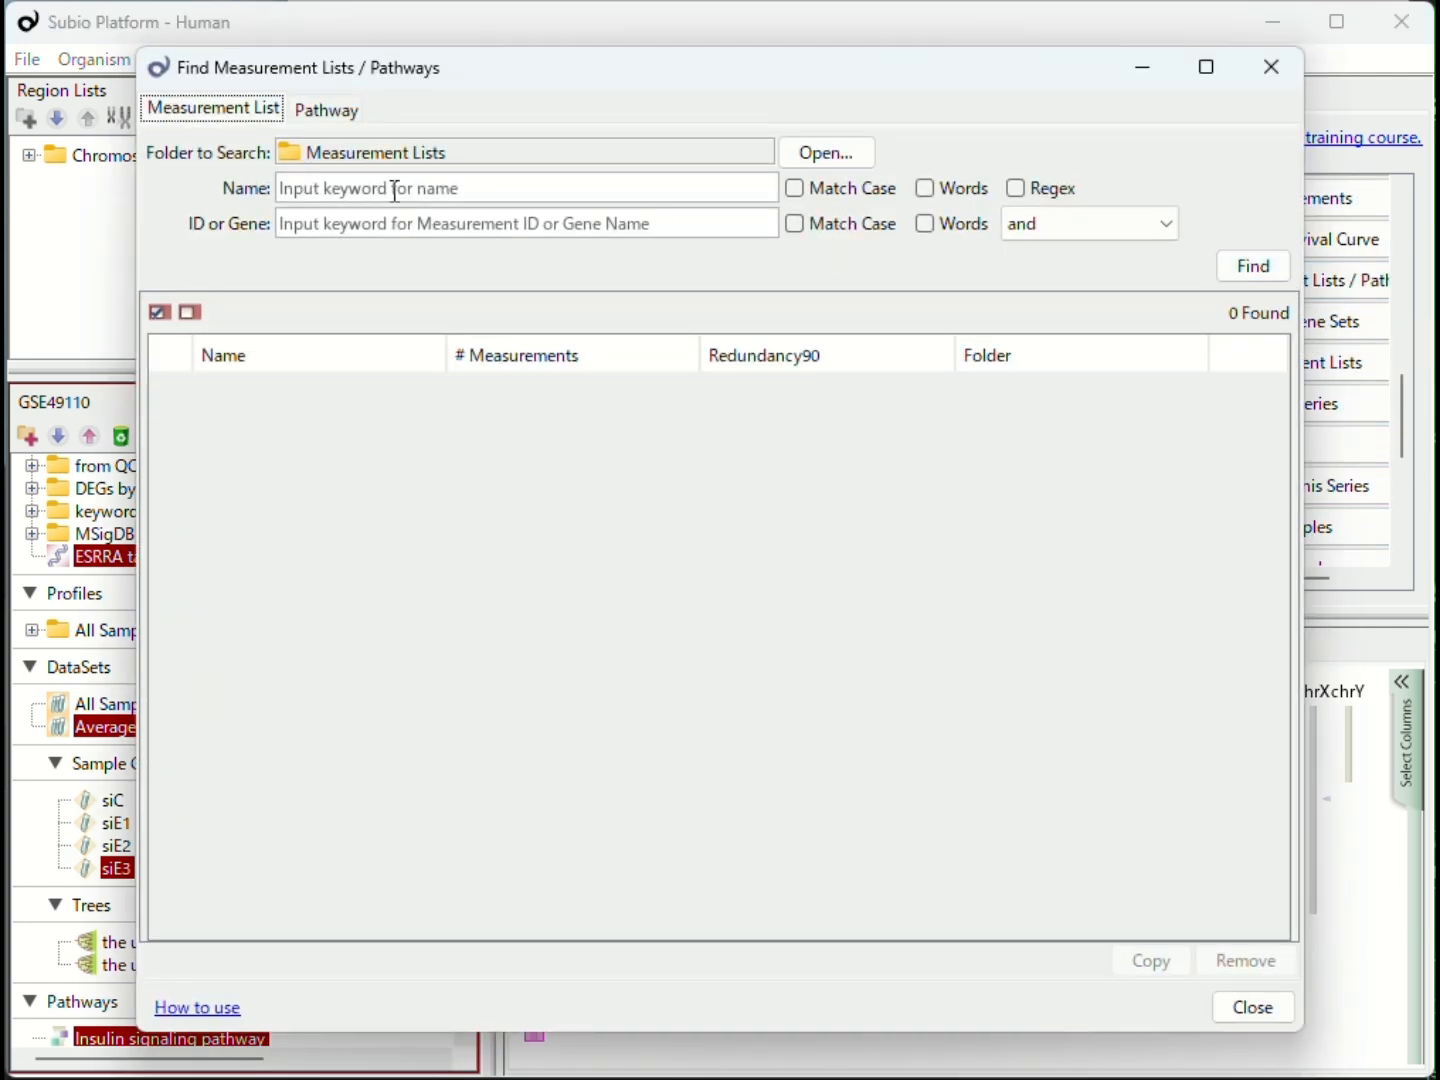
left_click(339, 190)
type("ER")
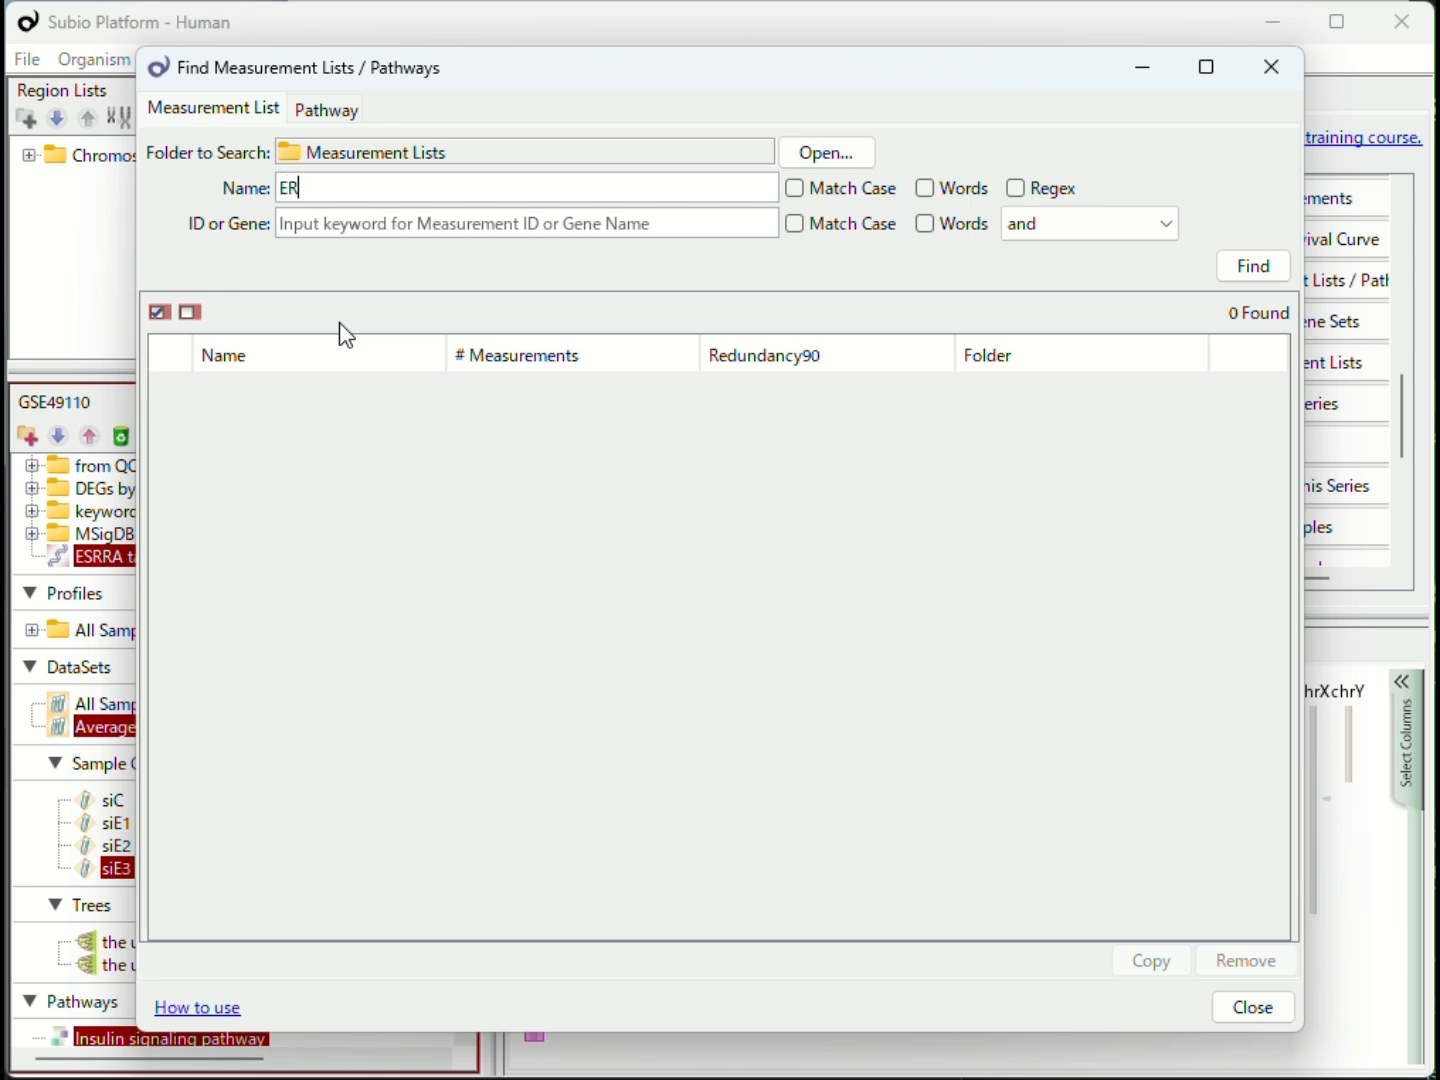
type("R1")
left_click(1263, 267)
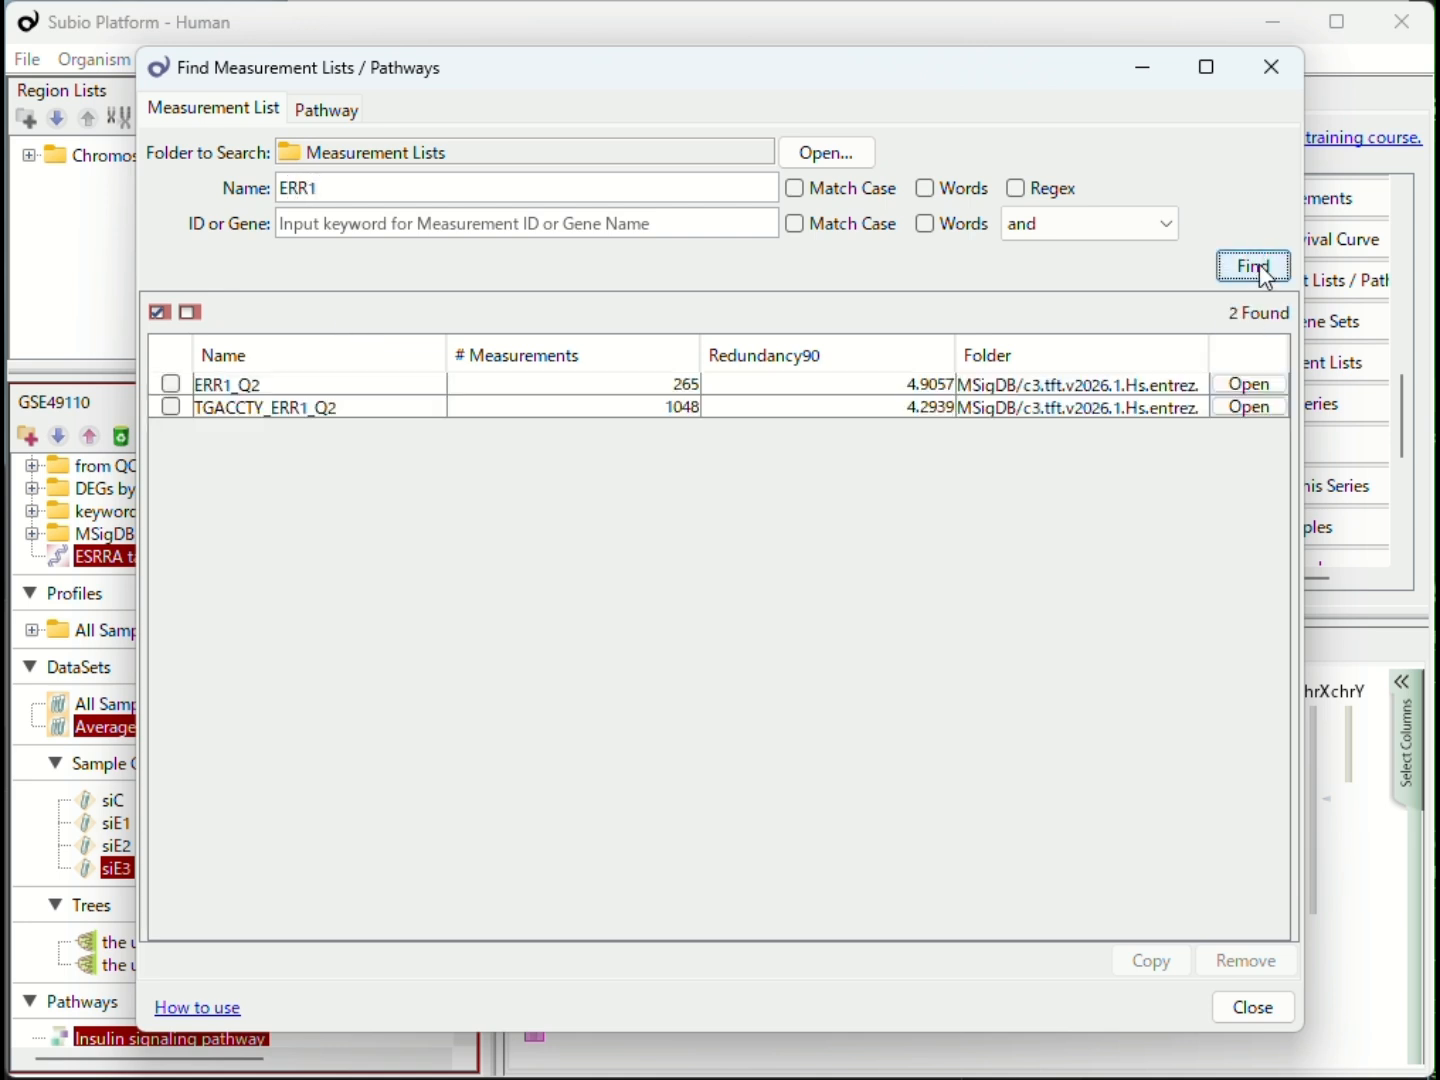
Step: Open the found measurement list ERR1_Q2 and move the search window aside to reveal the line graph
left_click(288, 389)
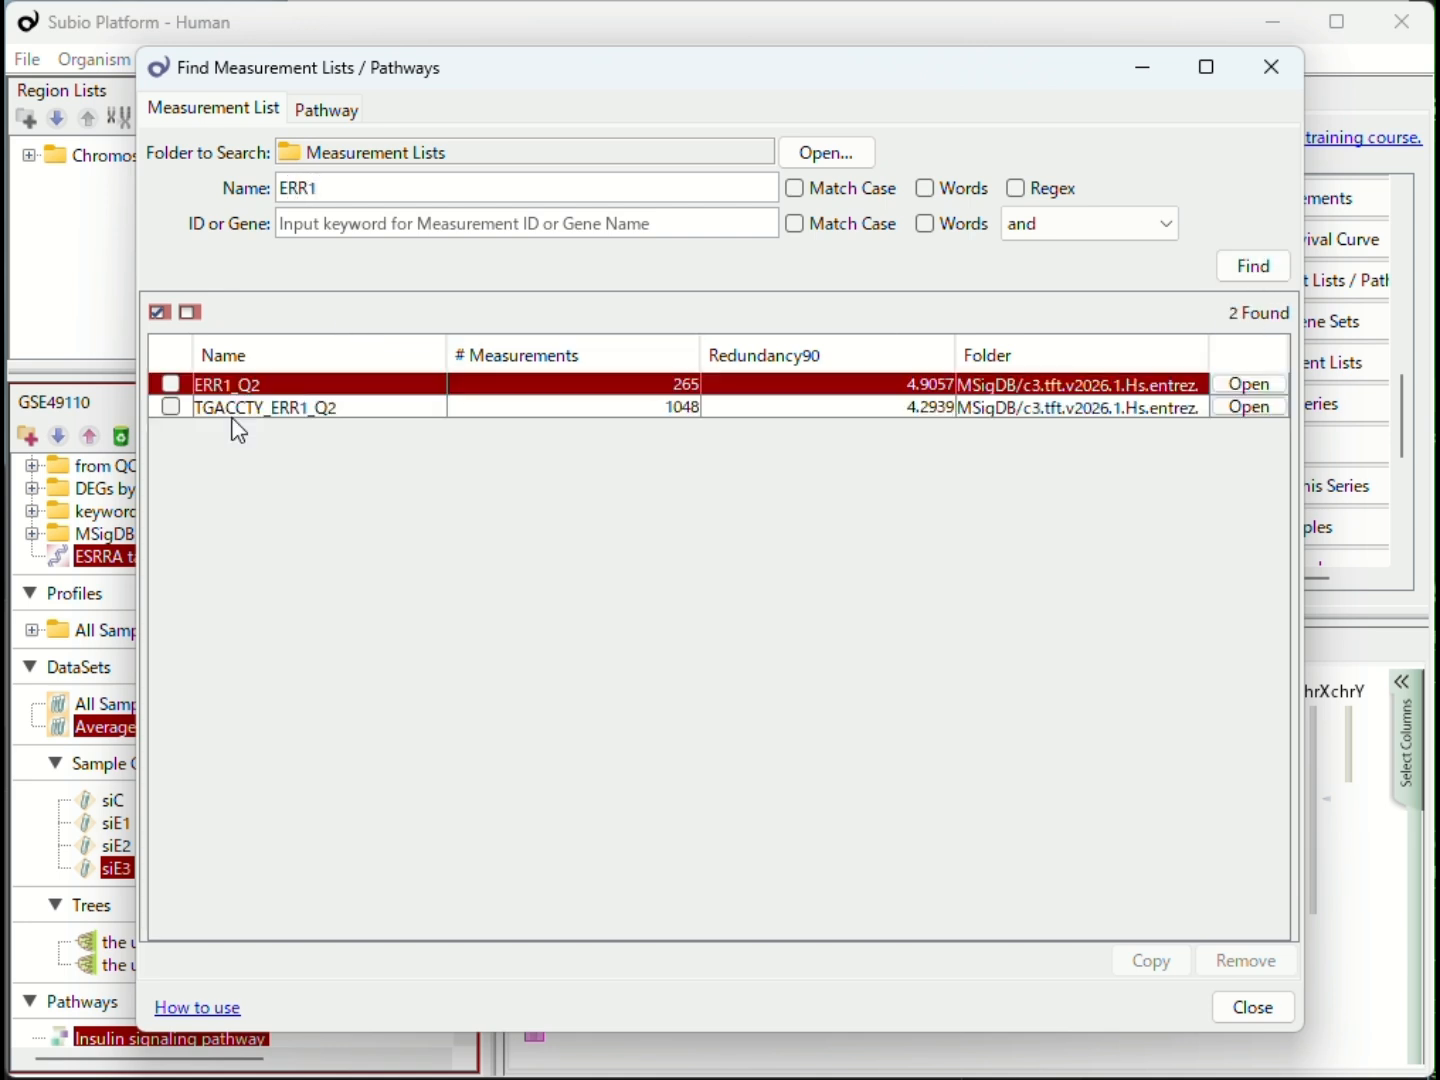
left_click(1278, 388)
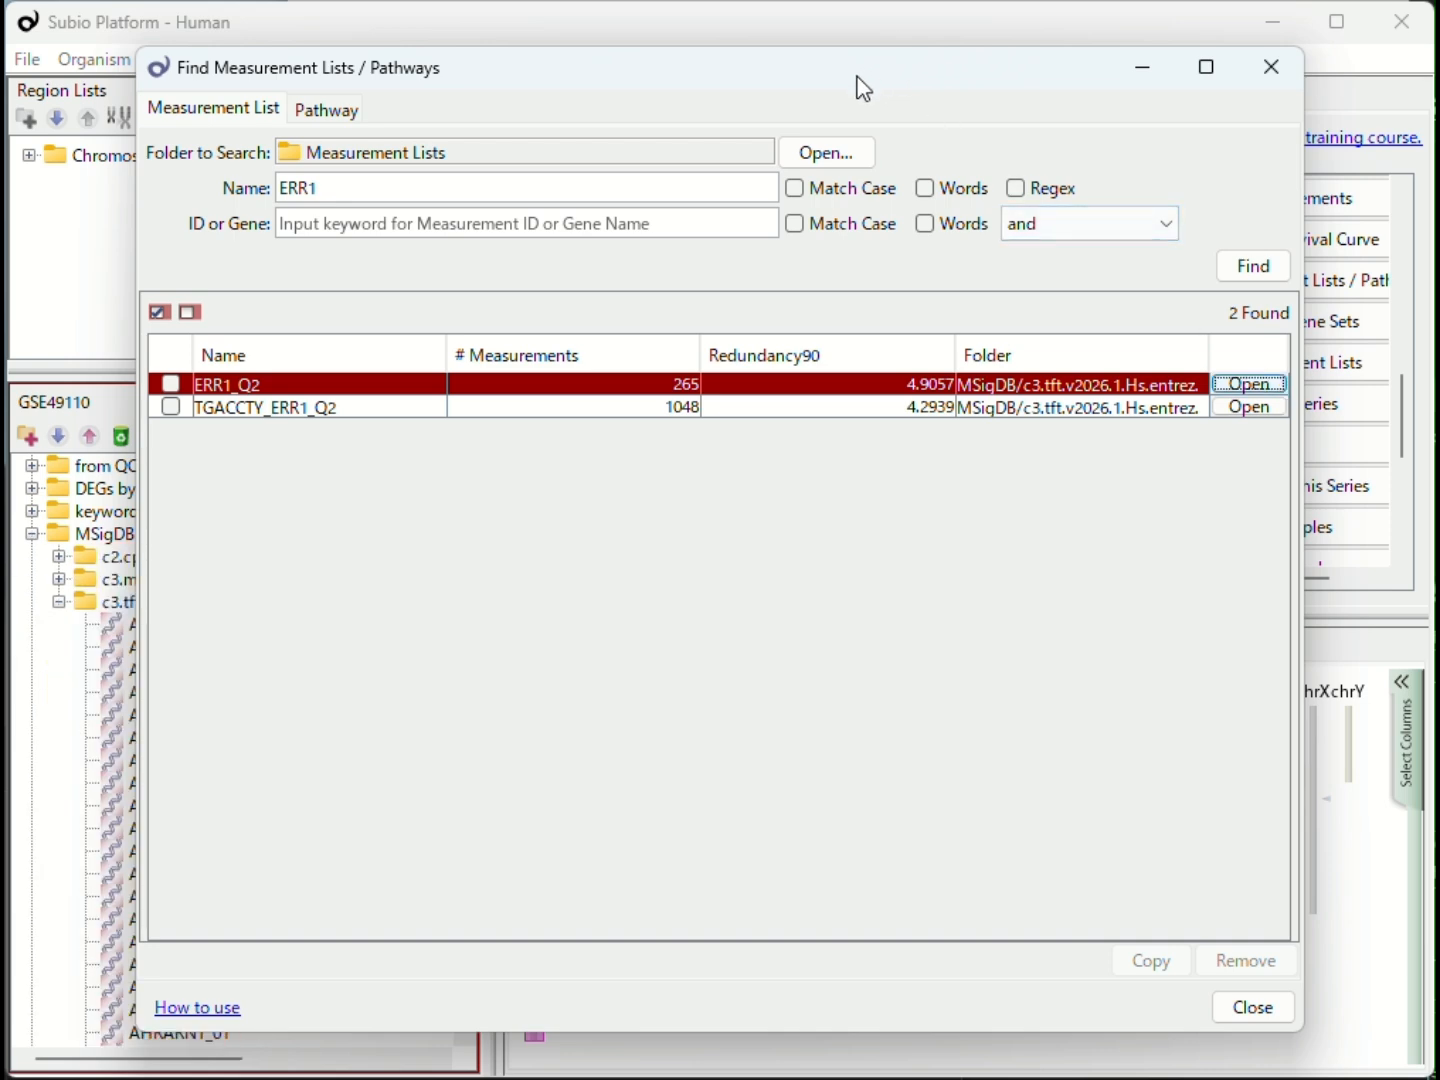
left_click_drag(856, 77, 1439, 720)
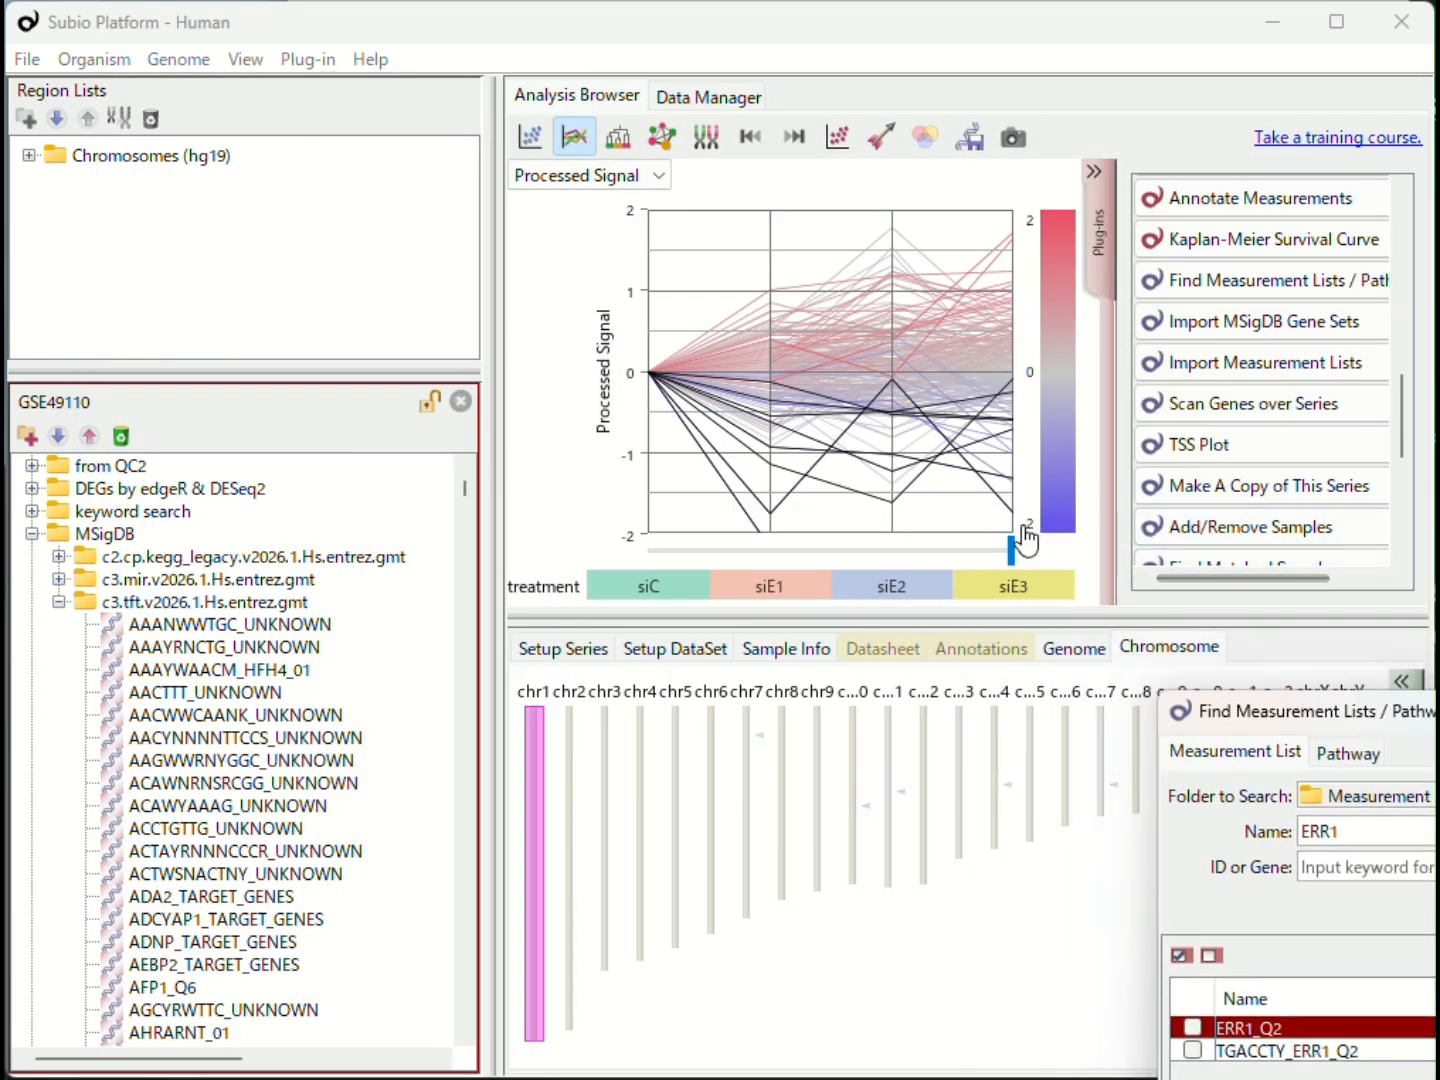
Step: Switch to the scatter plot, collapse the plug-in list to widen it, and set the dot size to Large
left_click(530, 138)
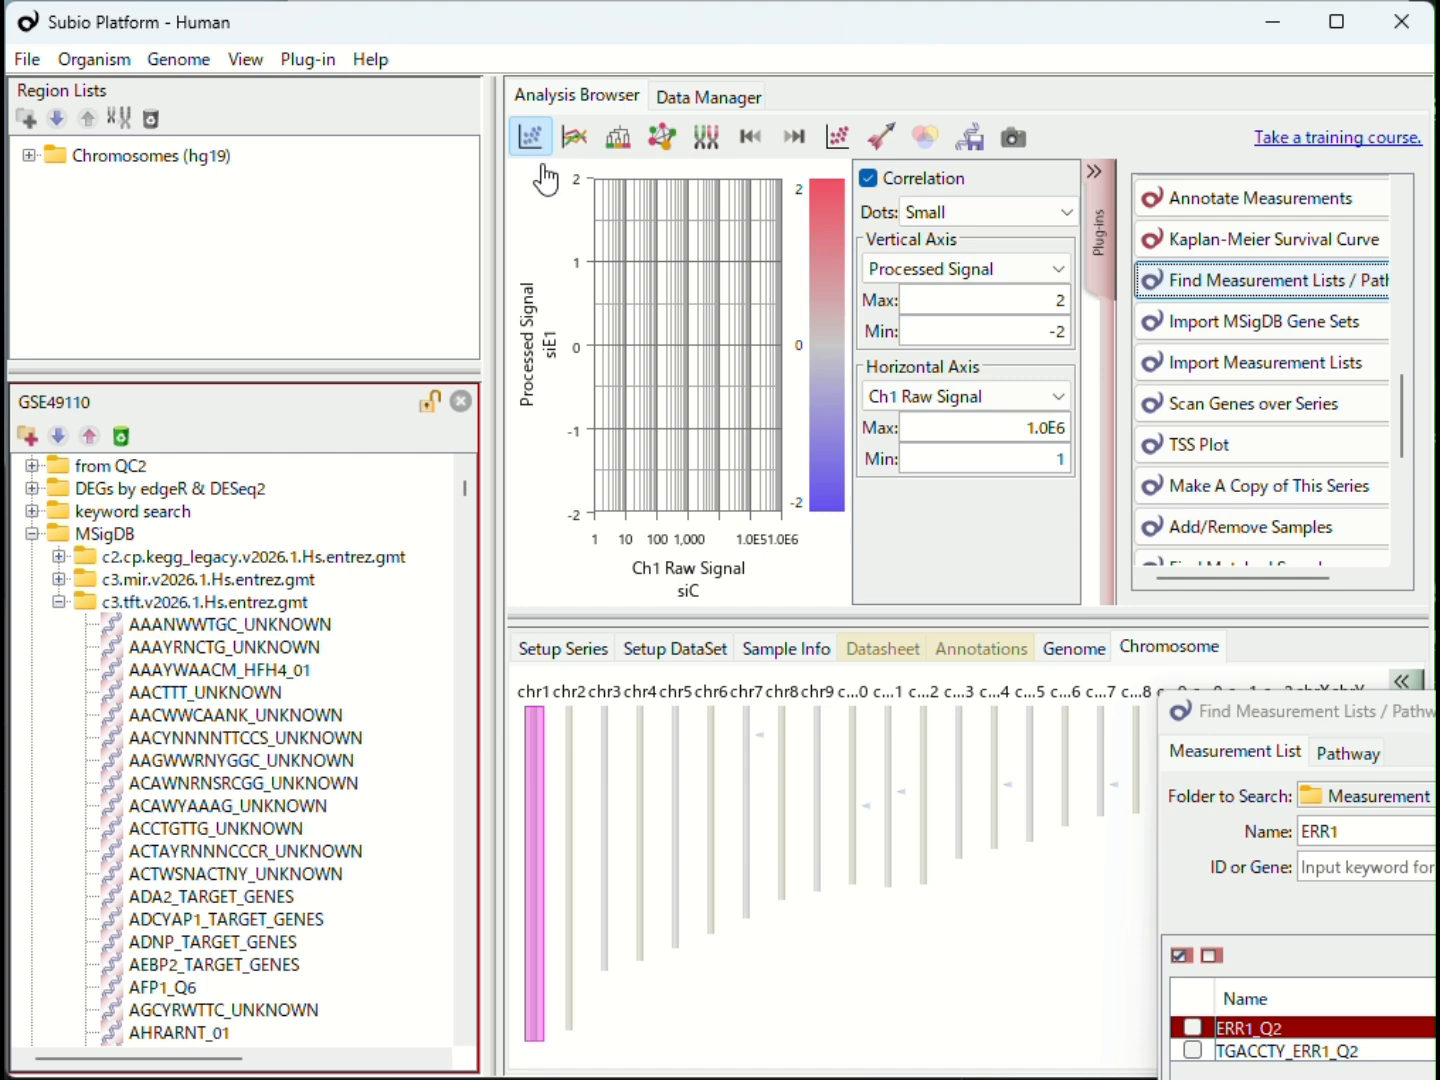
left_click(1095, 258)
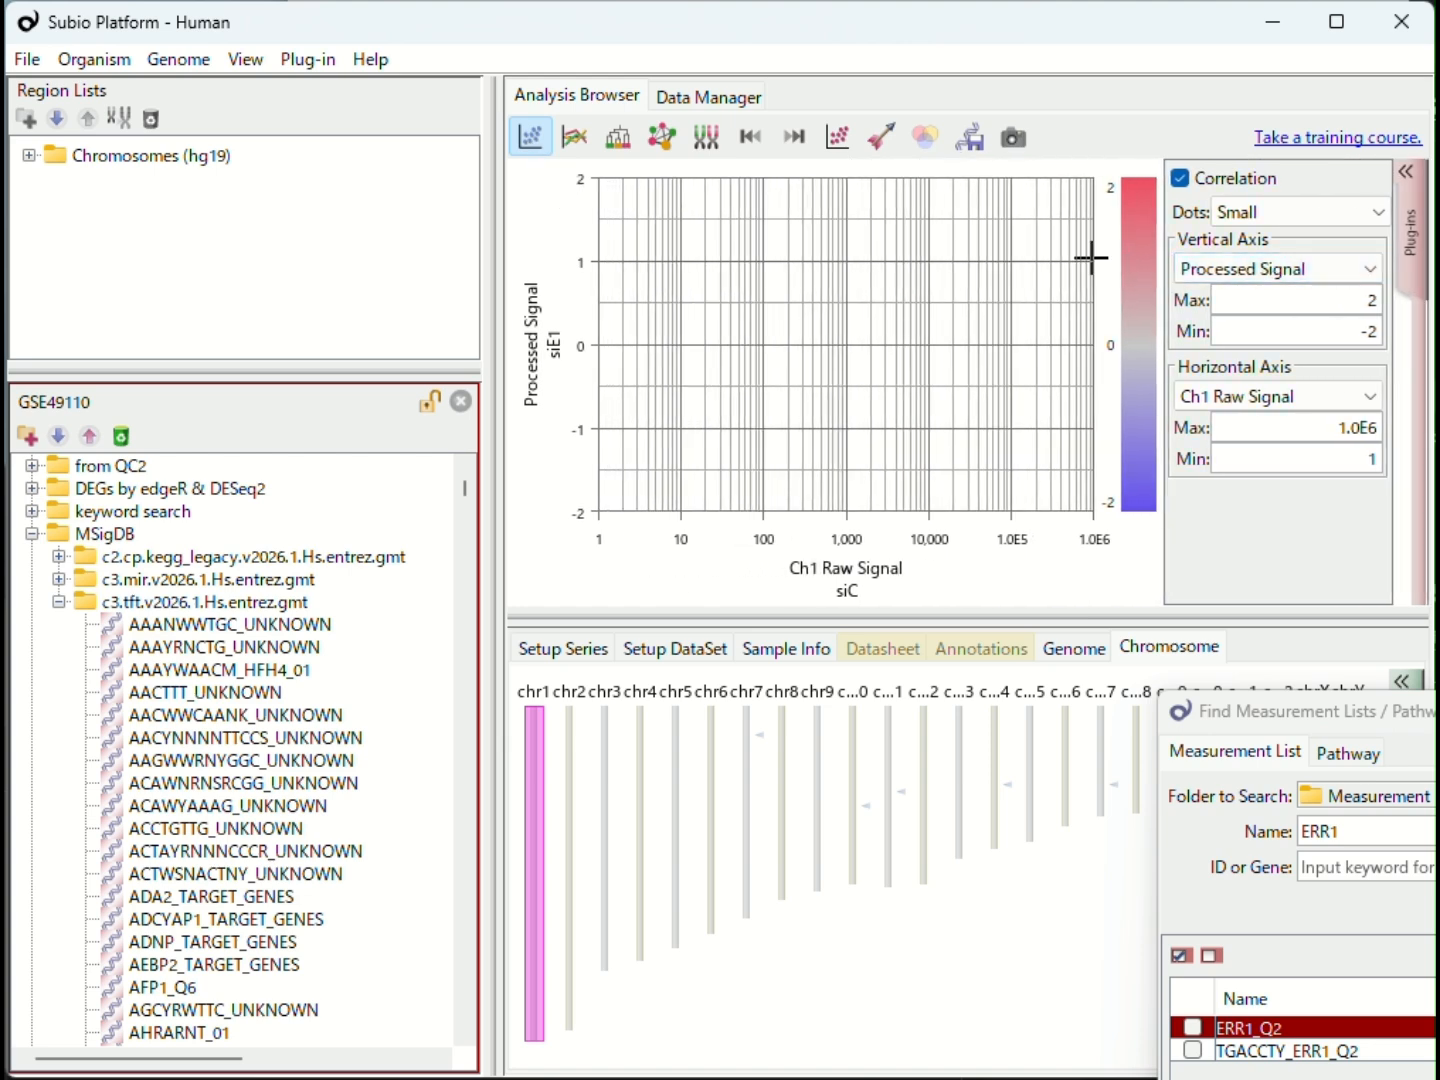
left_click(1263, 212)
left_click(1260, 262)
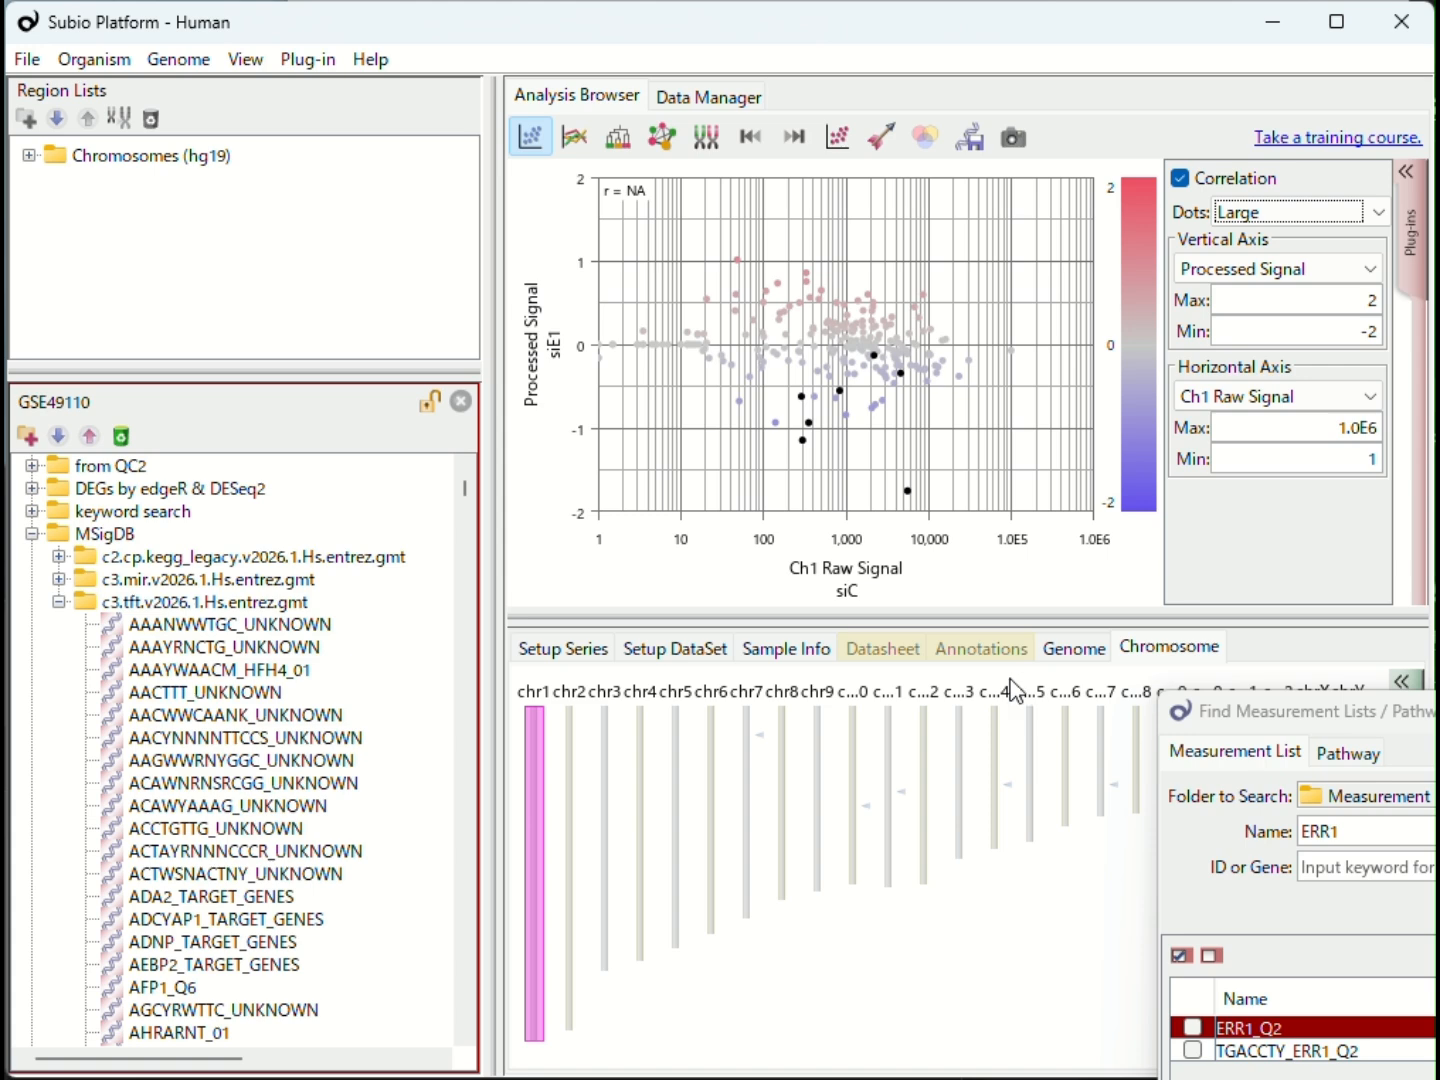
Step: Collapse the c3.tft.v2026.1.Hs.entrez.gmt folder and show the sample groups siE1, siE2 and siE3 one after another in the scatter plot
left_click(58, 602)
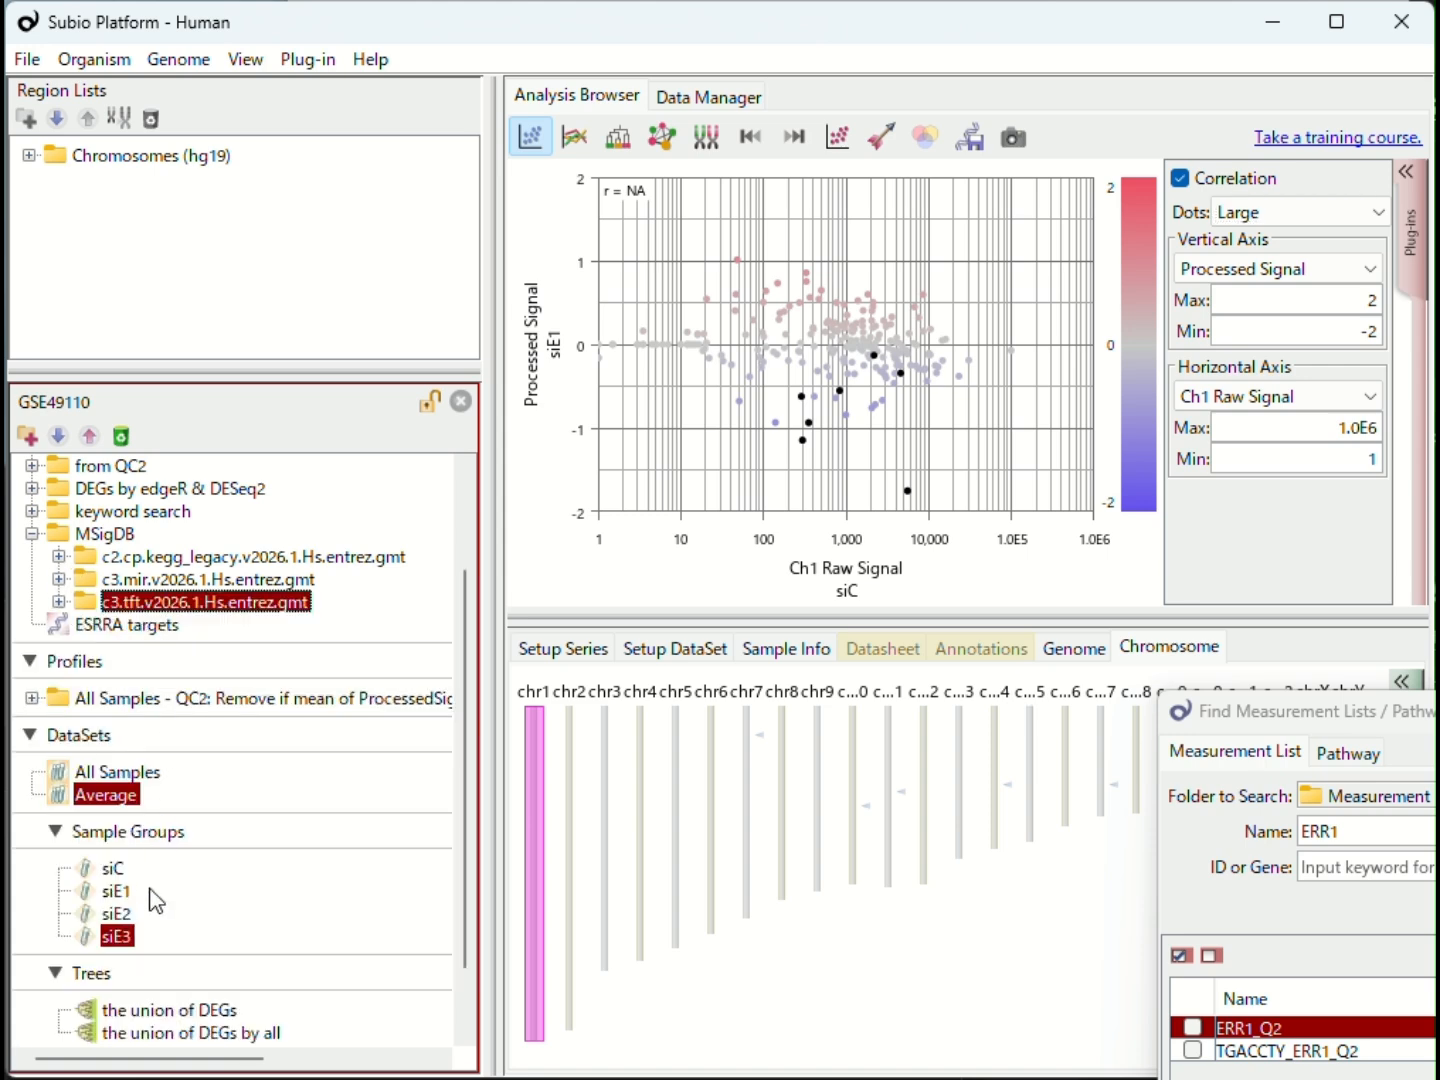
left_click_drag(116, 894, 788, 456)
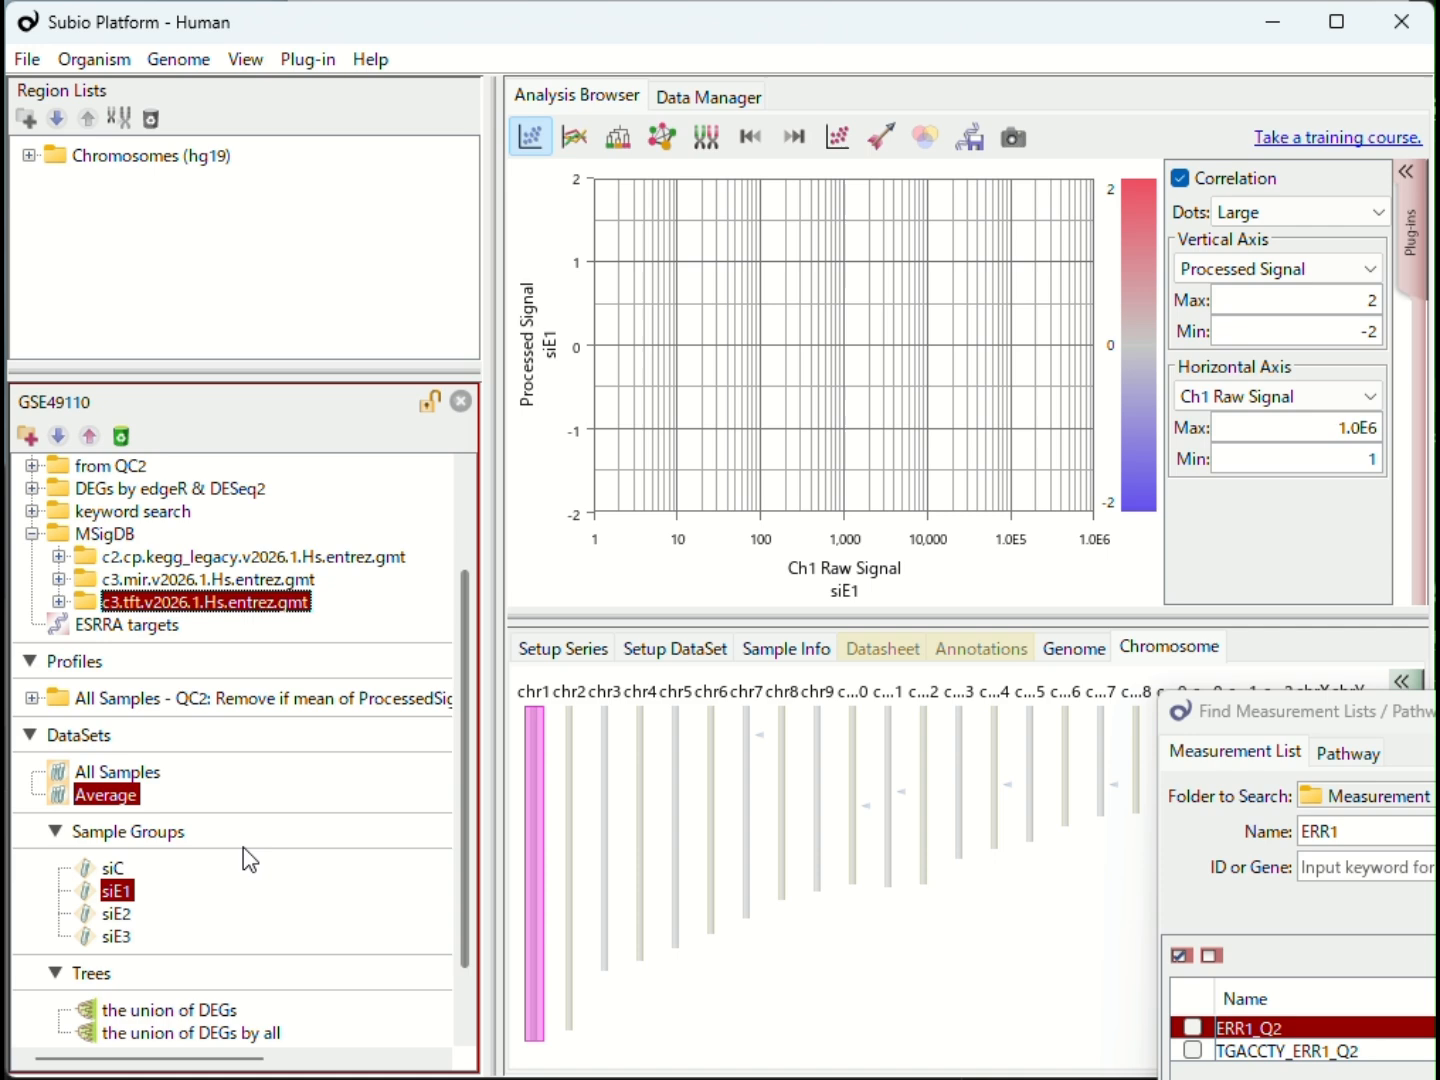
left_click_drag(113, 912, 670, 458)
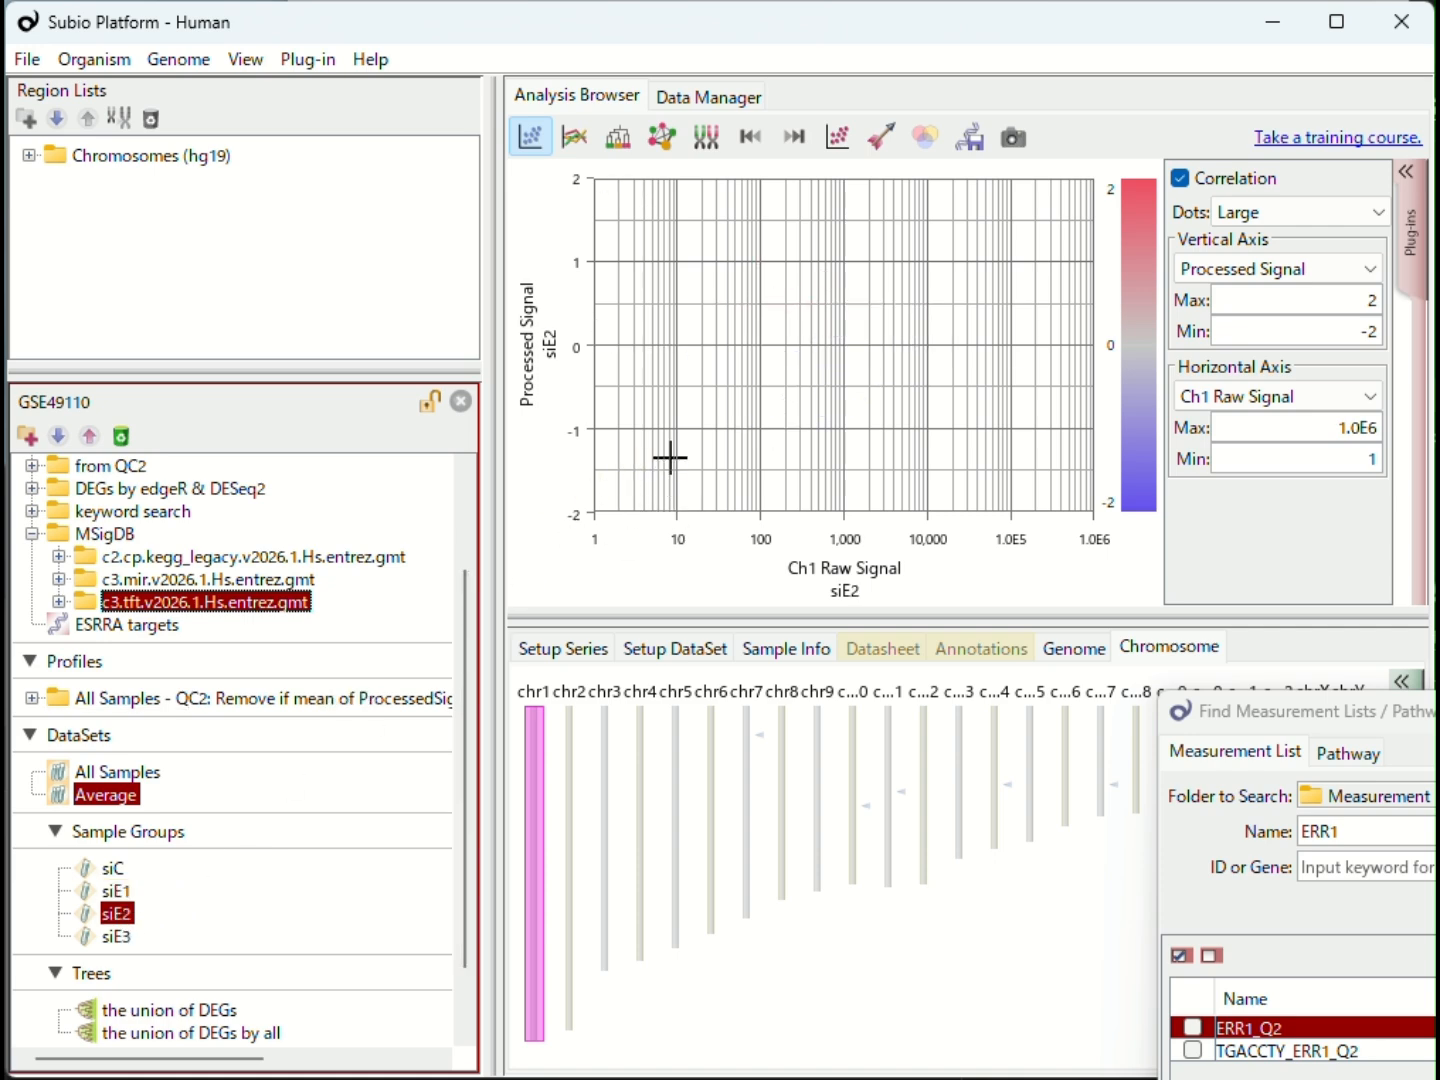
left_click_drag(117, 937, 738, 491)
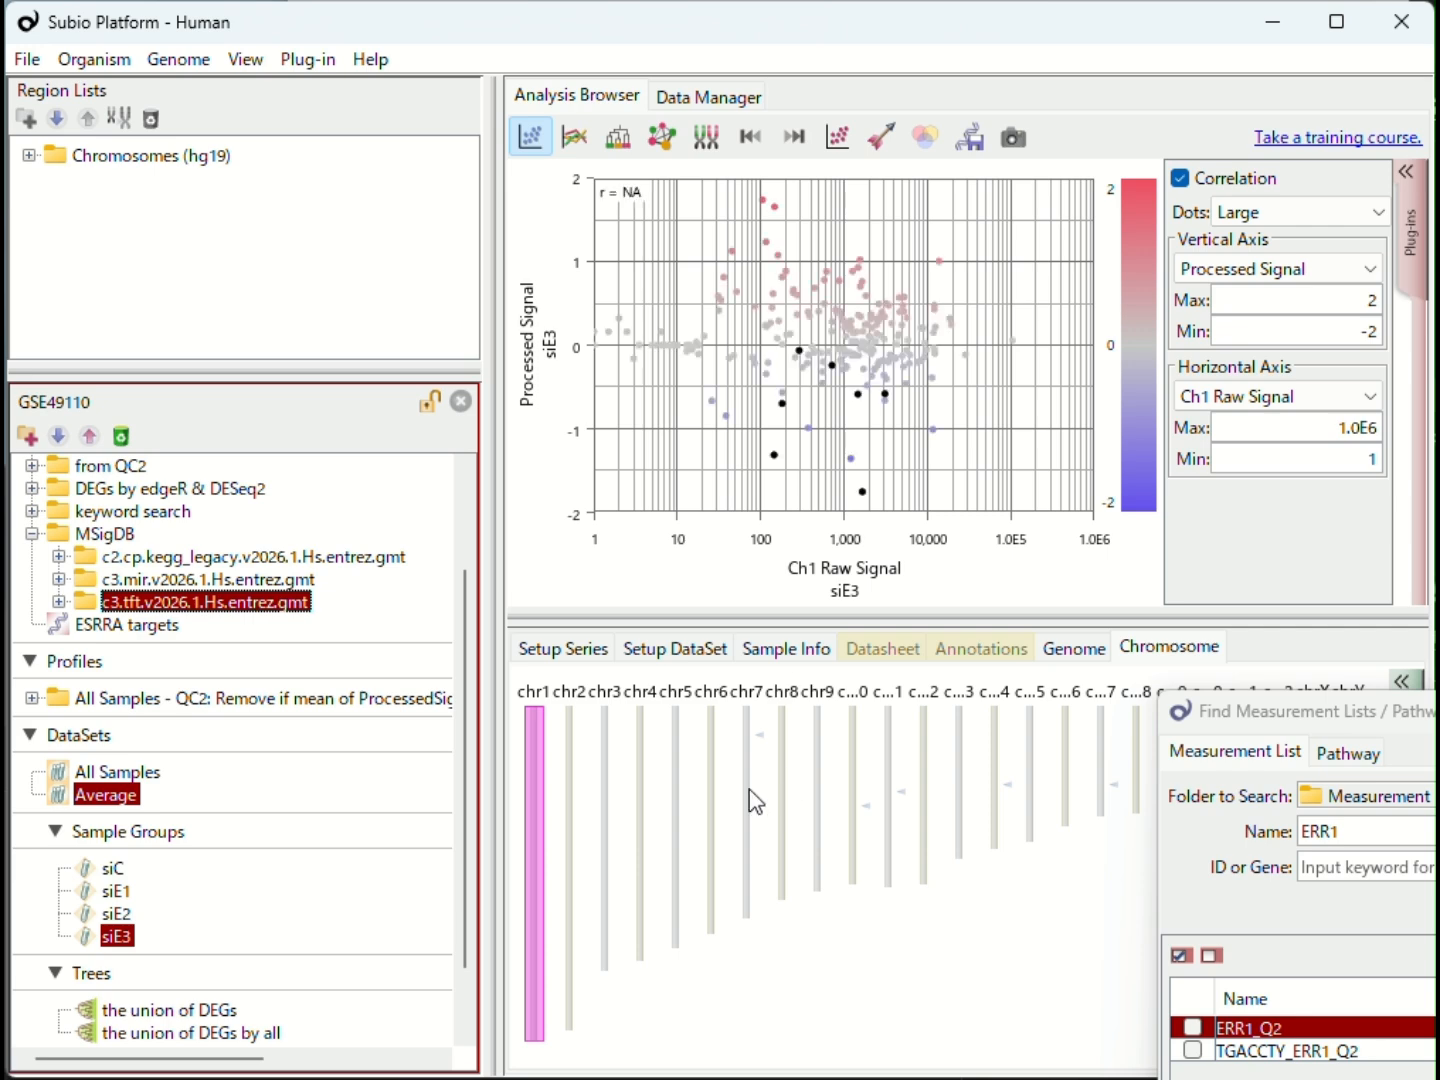